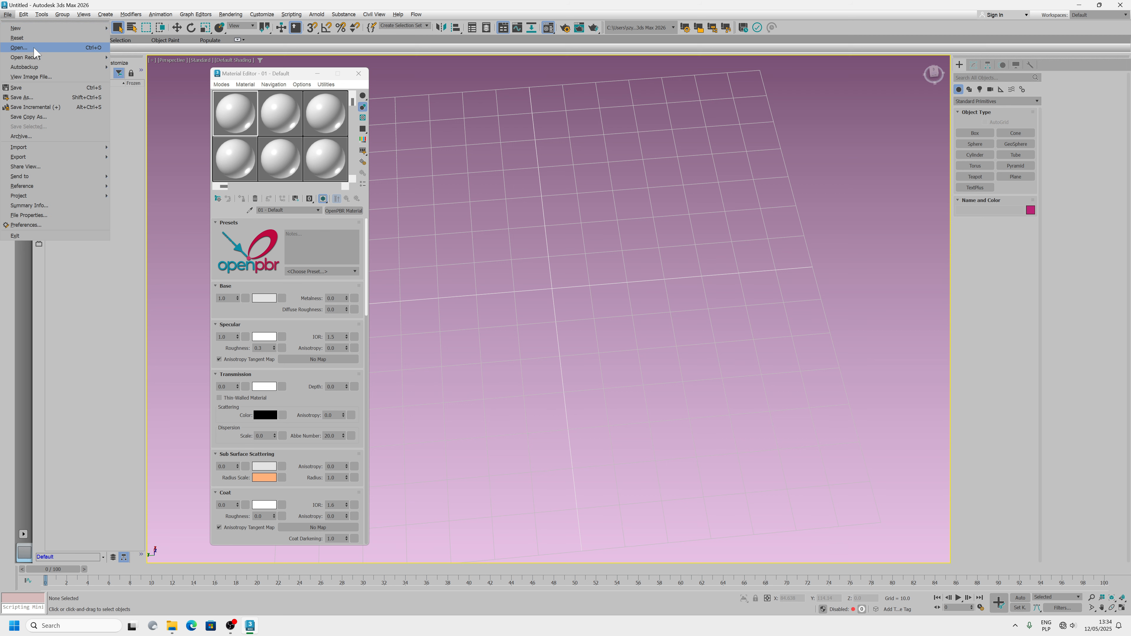
# - Start opening a scene file and browse to the Aktówka 2022 (D:) drive
pyautogui.click(36, 48)
pyautogui.click(333, 249)
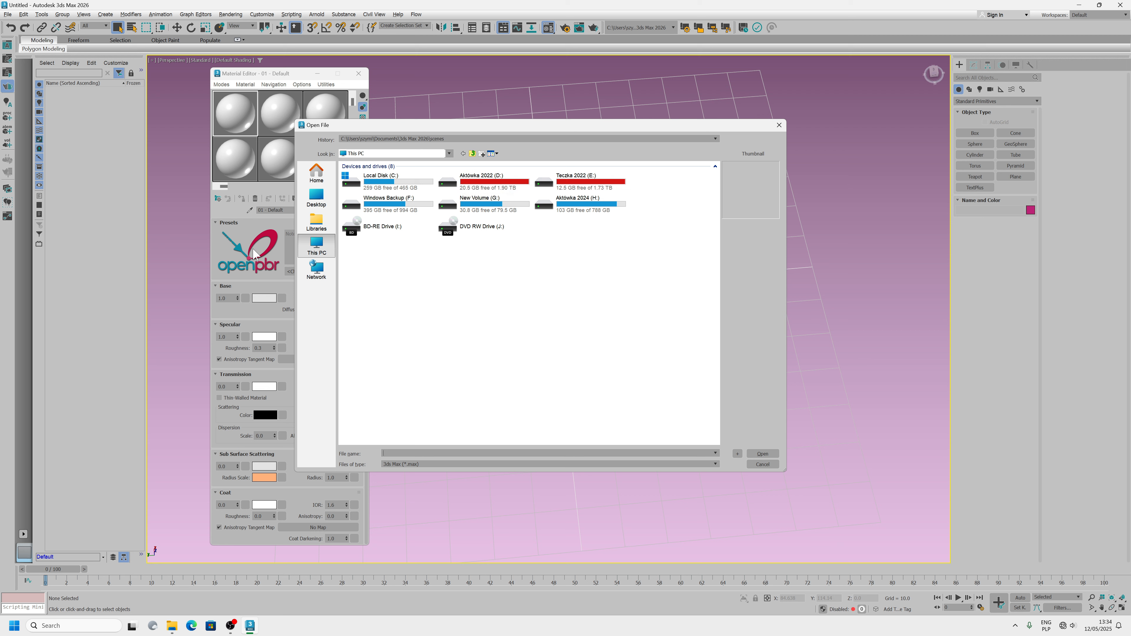
pyautogui.moveTo(516, 127); pyautogui.dragTo(680, 138)
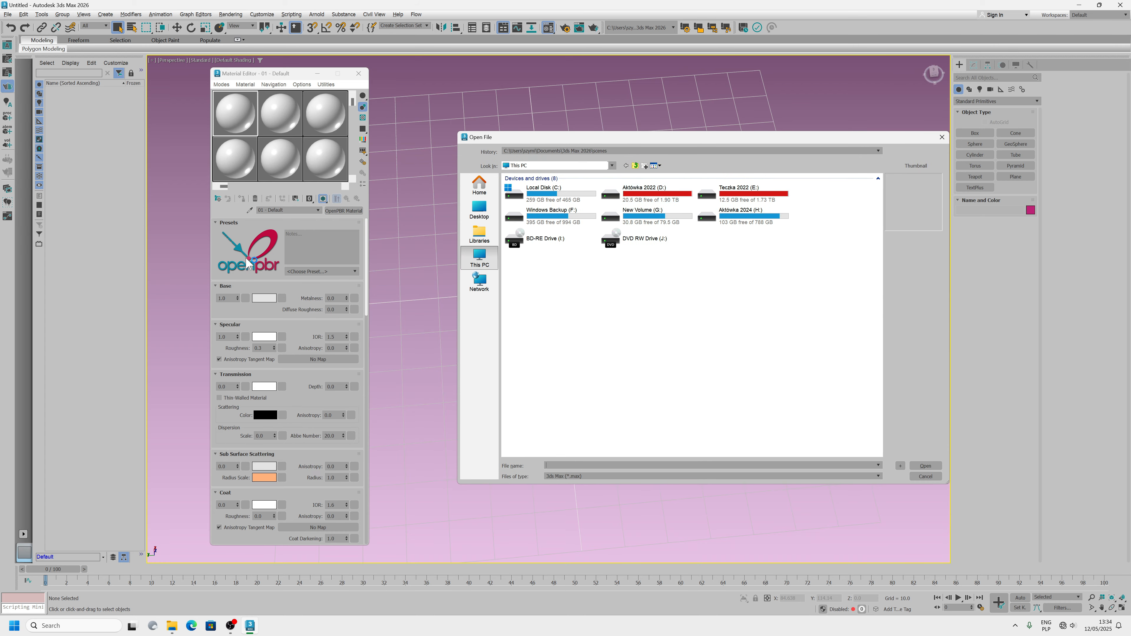
pyautogui.doubleClick(652, 199)
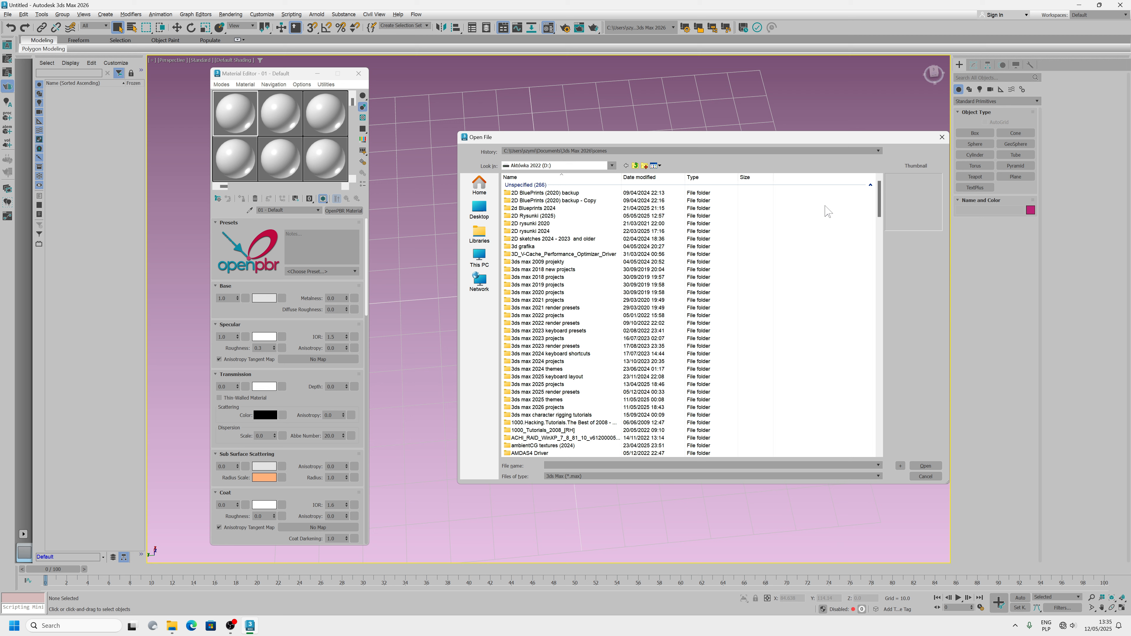
pyautogui.scroll(-5, 661, 275)
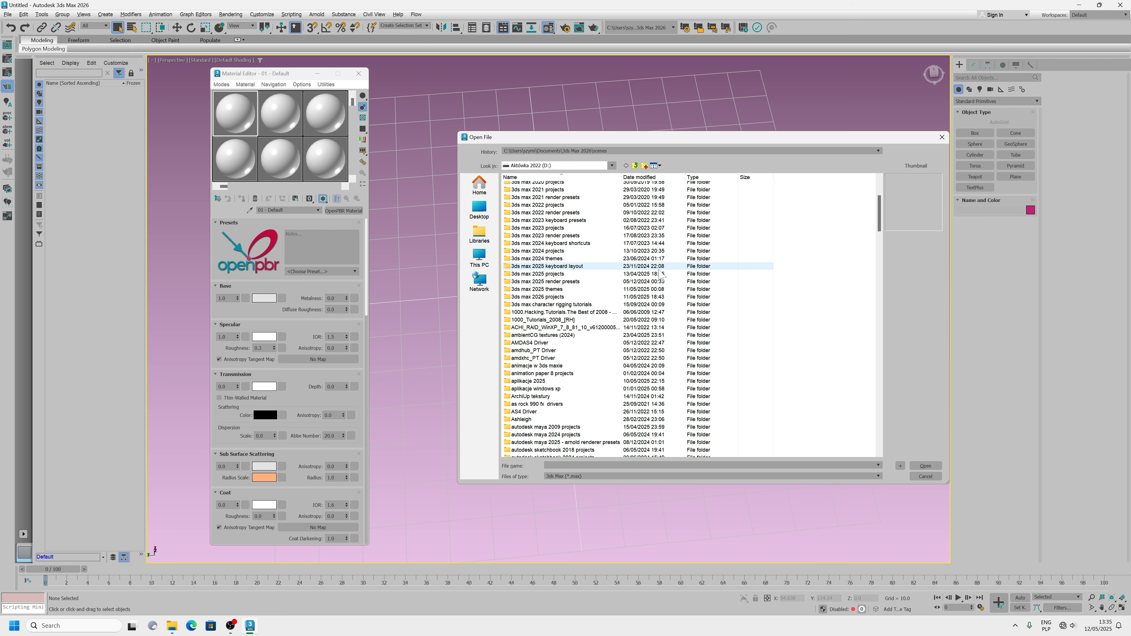
pyautogui.doubleClick(558, 336)
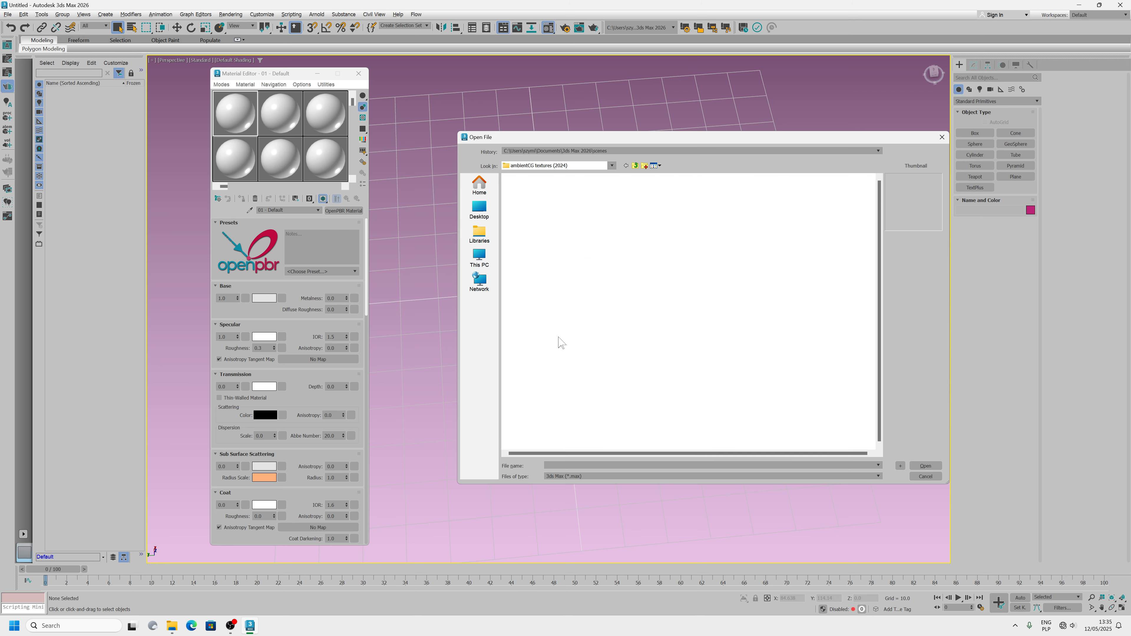
pyautogui.click(483, 255)
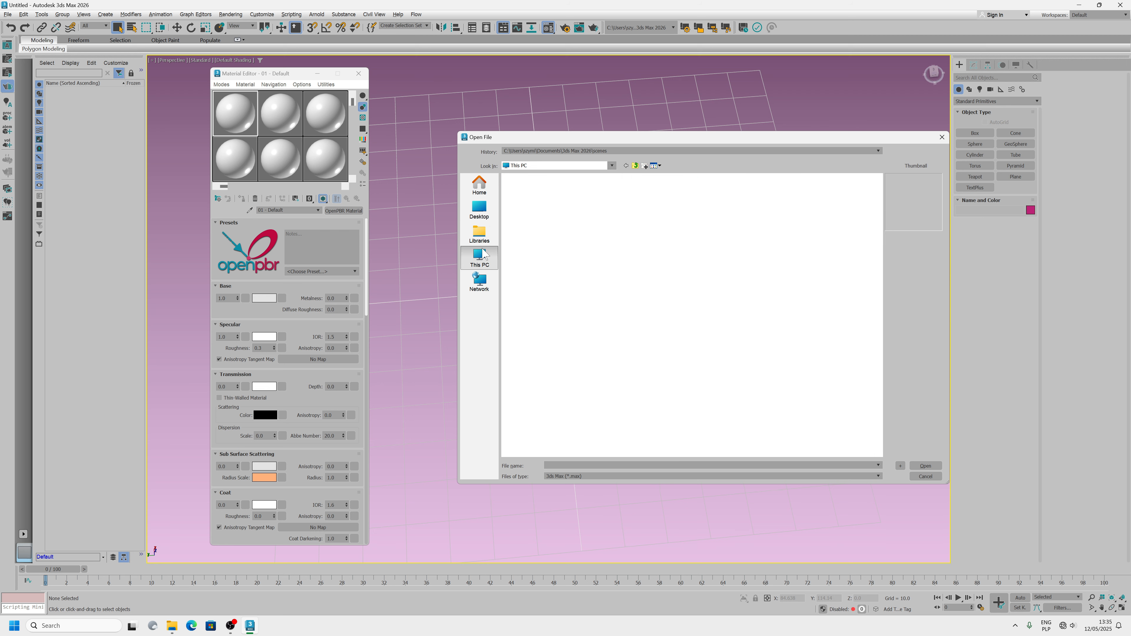
pyautogui.doubleClick(648, 205)
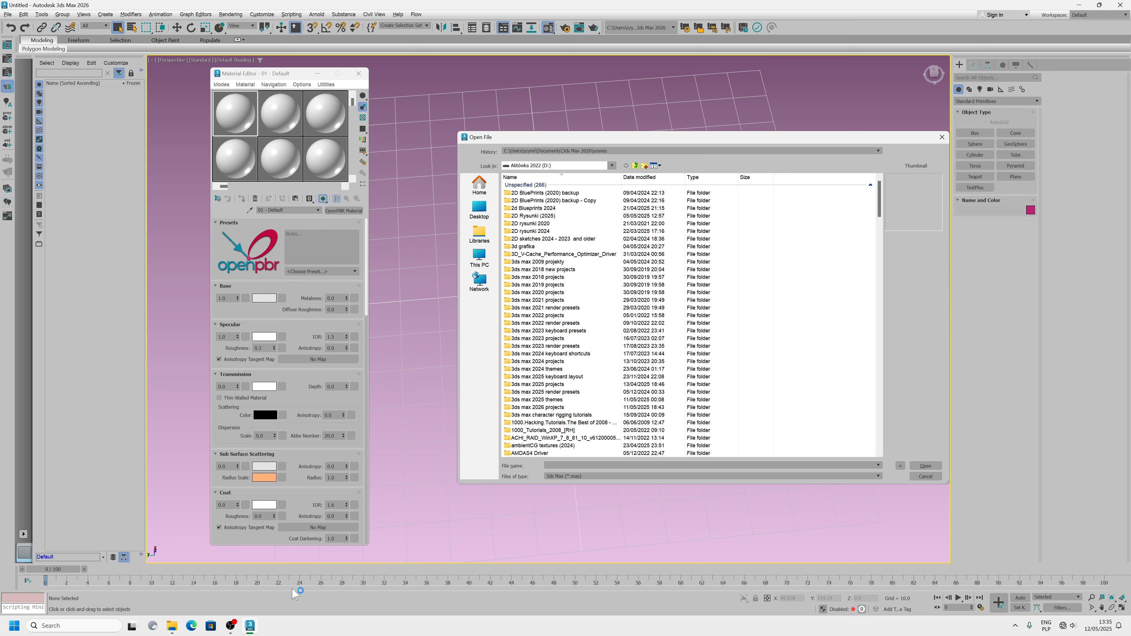
# - Switch to File Explorer and view the render sword_02.jpg in the 3ds max 2026 projects folder
pyautogui.click(172, 626)
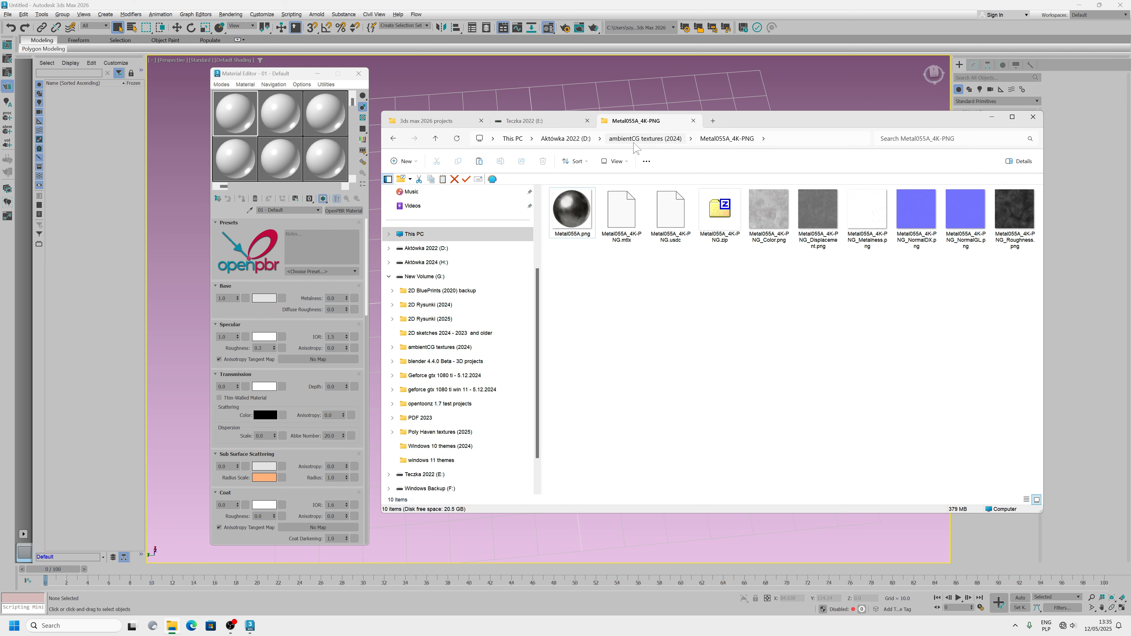
pyautogui.click(548, 123)
pyautogui.click(466, 120)
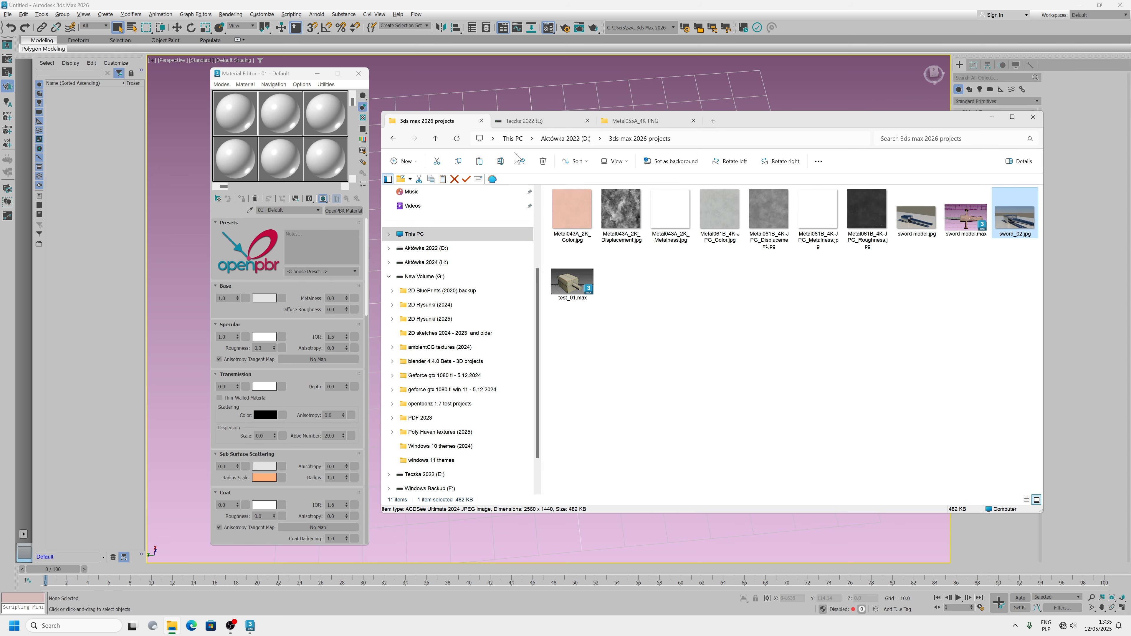
pyautogui.doubleClick(1002, 227)
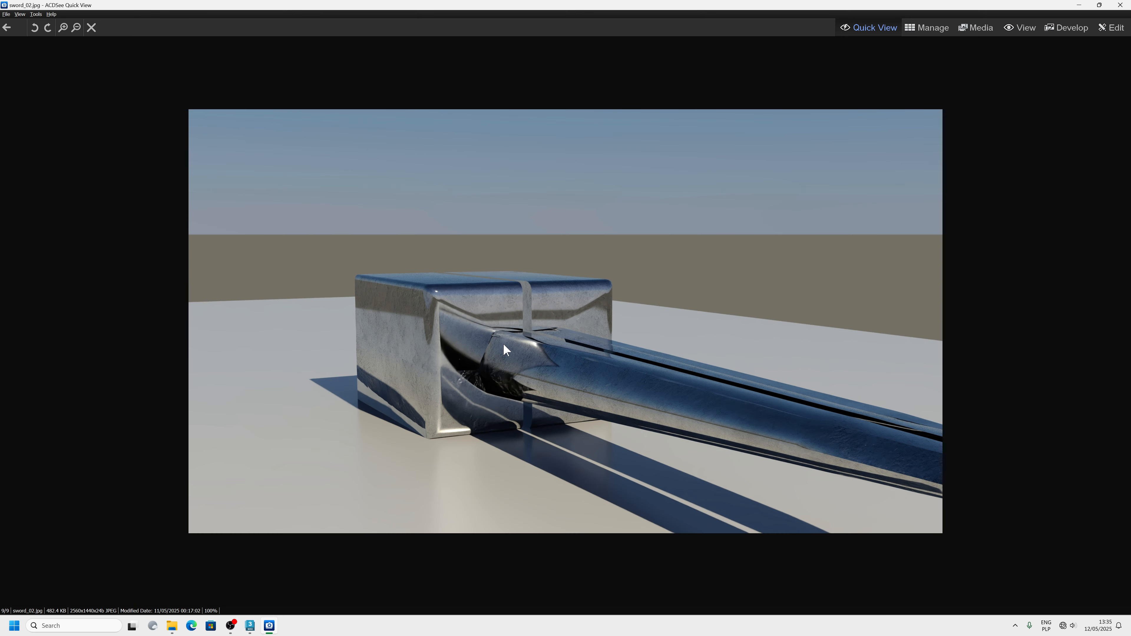
pyautogui.click(1121, 5)
pyautogui.click(990, 118)
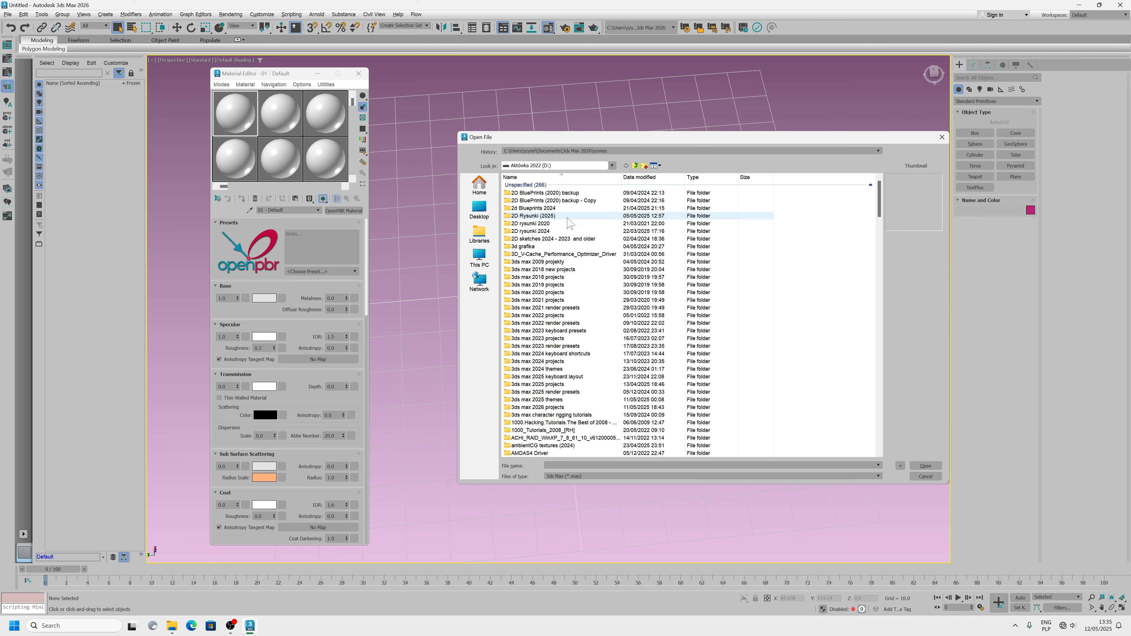
# - Open the scene sword model.max from the 3ds max 2026 projects folder
pyautogui.scroll(-3, 554, 321)
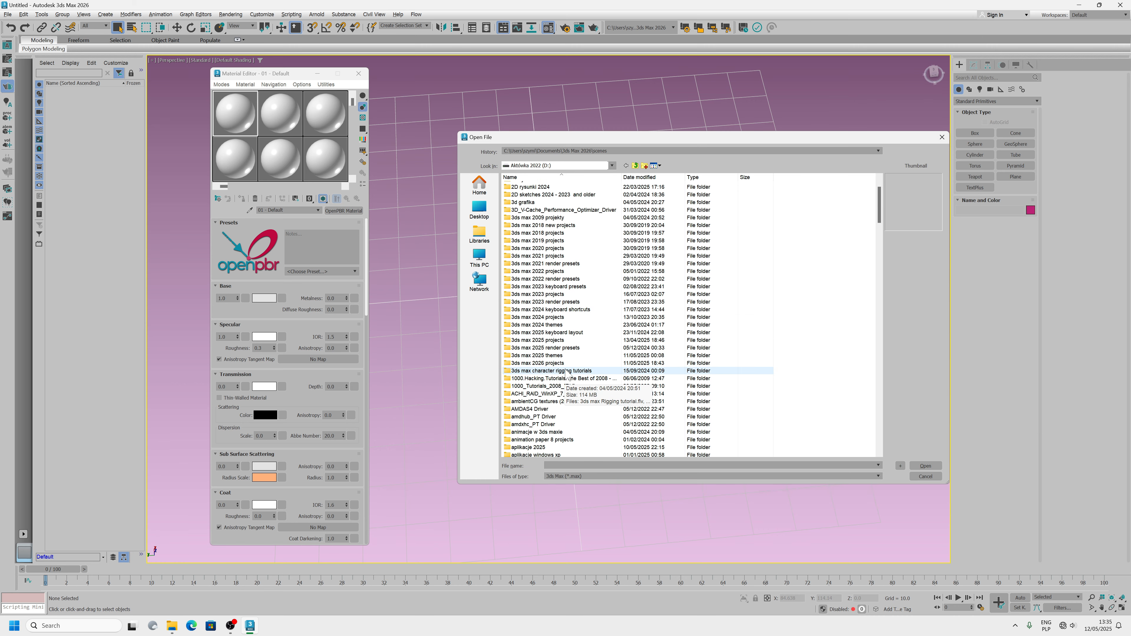
pyautogui.doubleClick(552, 364)
pyautogui.click(547, 213)
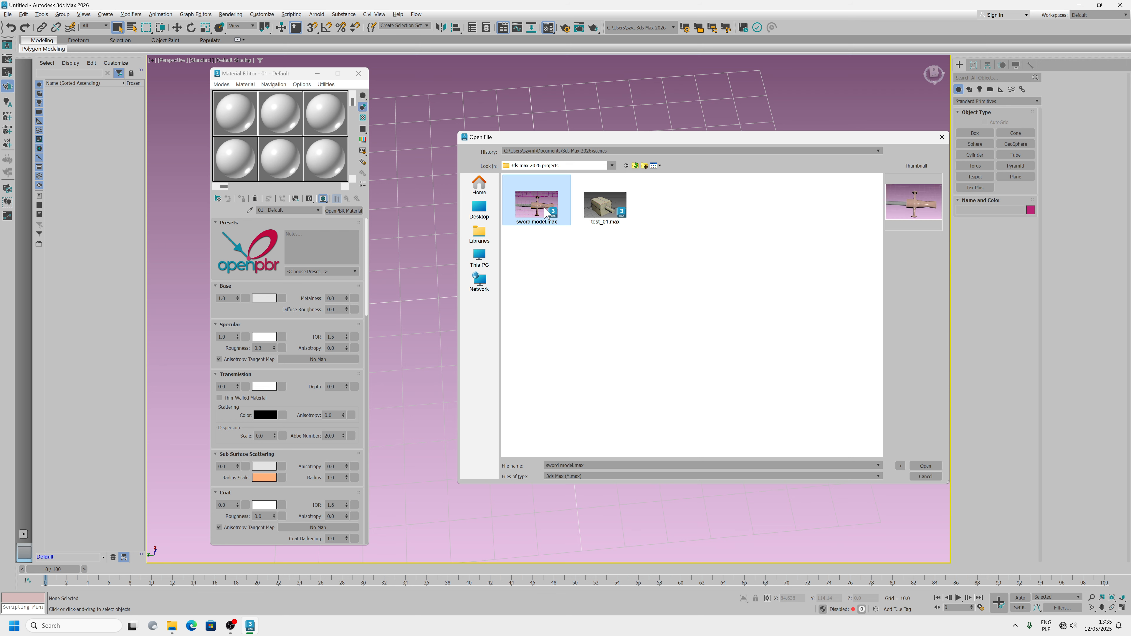
pyautogui.click(917, 466)
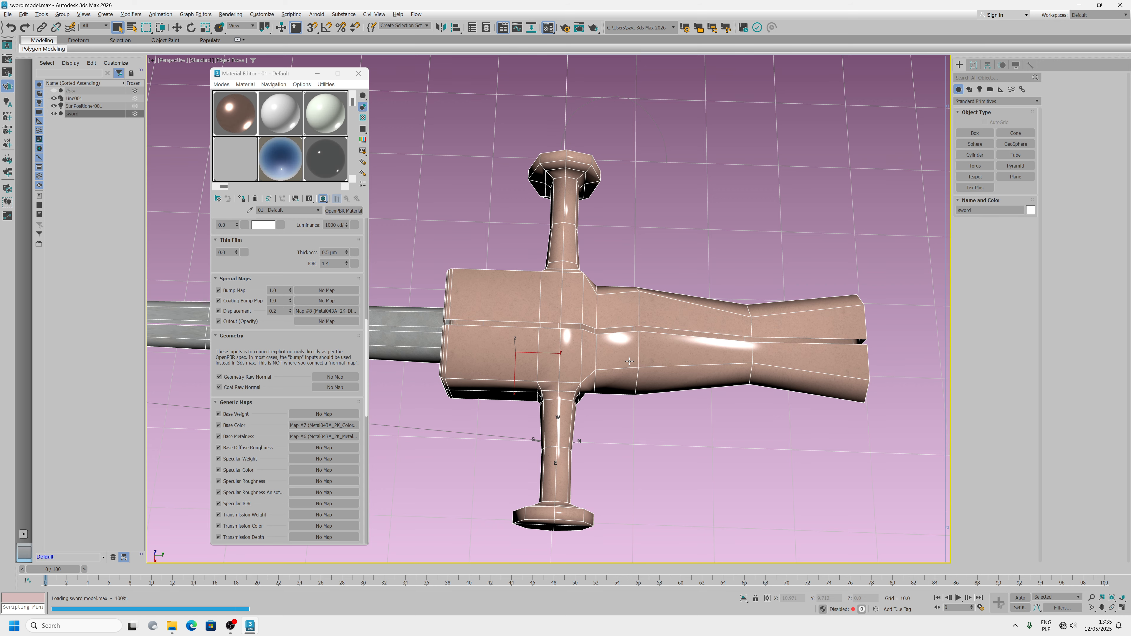
# - Make the second material sample slot active and enter Polygon selection on the sword's Editable Poly level
pyautogui.moveTo(637, 361)
pyautogui.keyDown('alt'); pyautogui.mouseDown(button='middle')
pyautogui.moveTo(606, 388)
pyautogui.moveTo(657, 357)
pyautogui.moveTo(614, 417)
pyautogui.moveTo(601, 366)
pyautogui.moveTo(604, 394)
pyautogui.moveTo(569, 363)
pyautogui.moveTo(642, 382)
pyautogui.moveTo(588, 362)
pyautogui.moveTo(582, 345)
pyautogui.moveTo(517, 359)
pyautogui.moveTo(553, 339)
pyautogui.moveTo(626, 375)
pyautogui.mouseUp(button='middle'); pyautogui.keyUp('alt')
pyautogui.scroll(2, 627, 375)
pyautogui.moveTo(678, 443); pyautogui.dragTo(631, 370, button='middle')
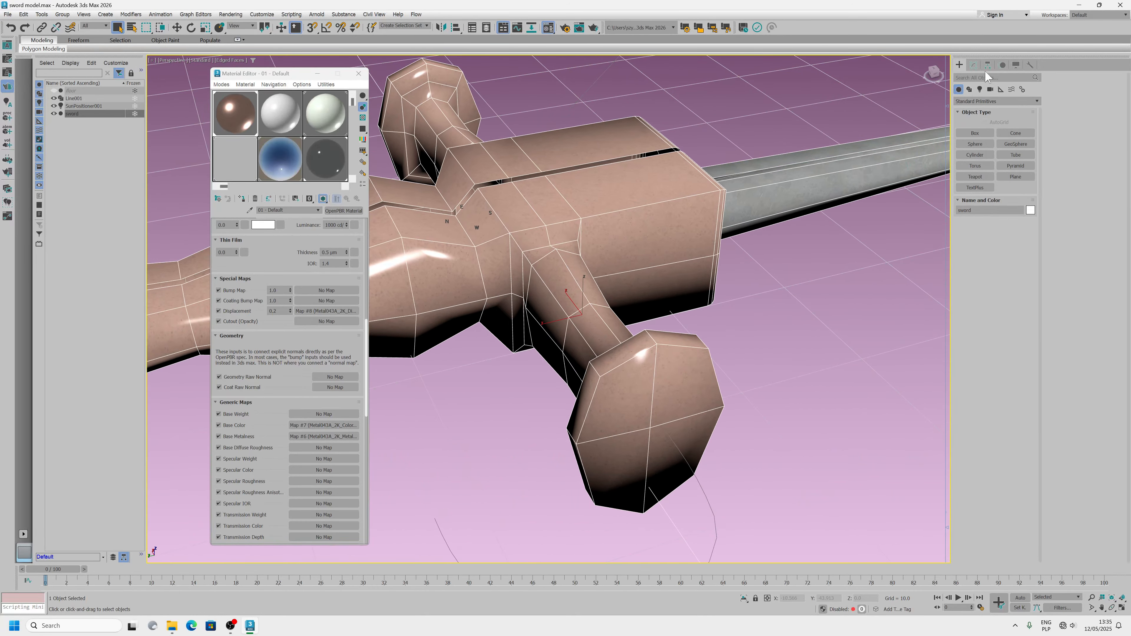
pyautogui.moveTo(509, 236); pyautogui.dragTo(627, 266, button='middle')
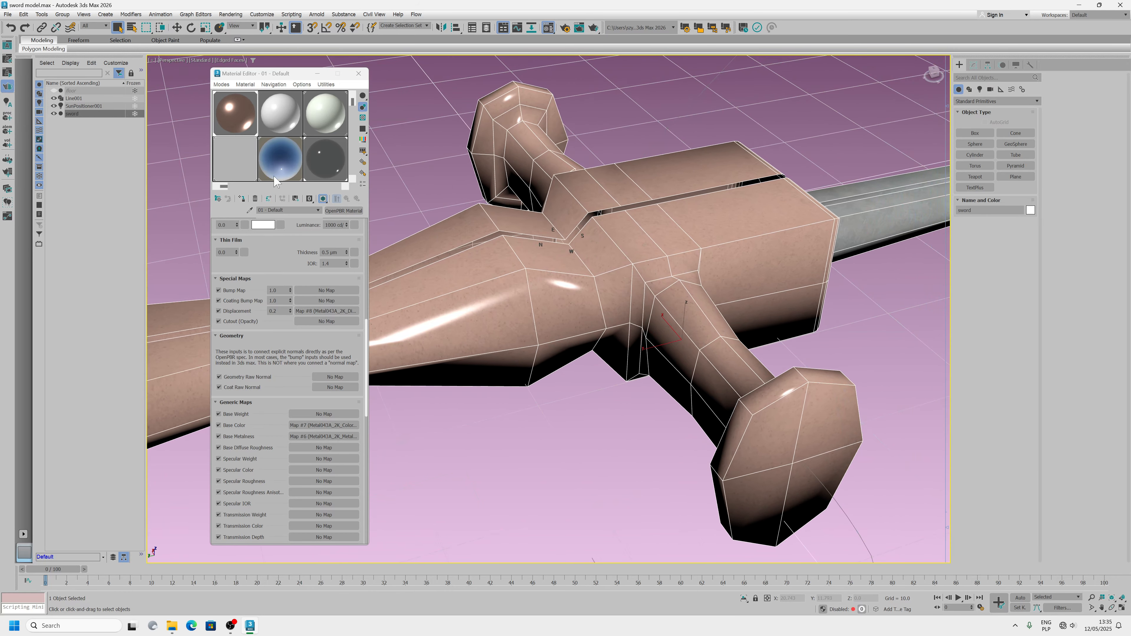
pyautogui.click(278, 129)
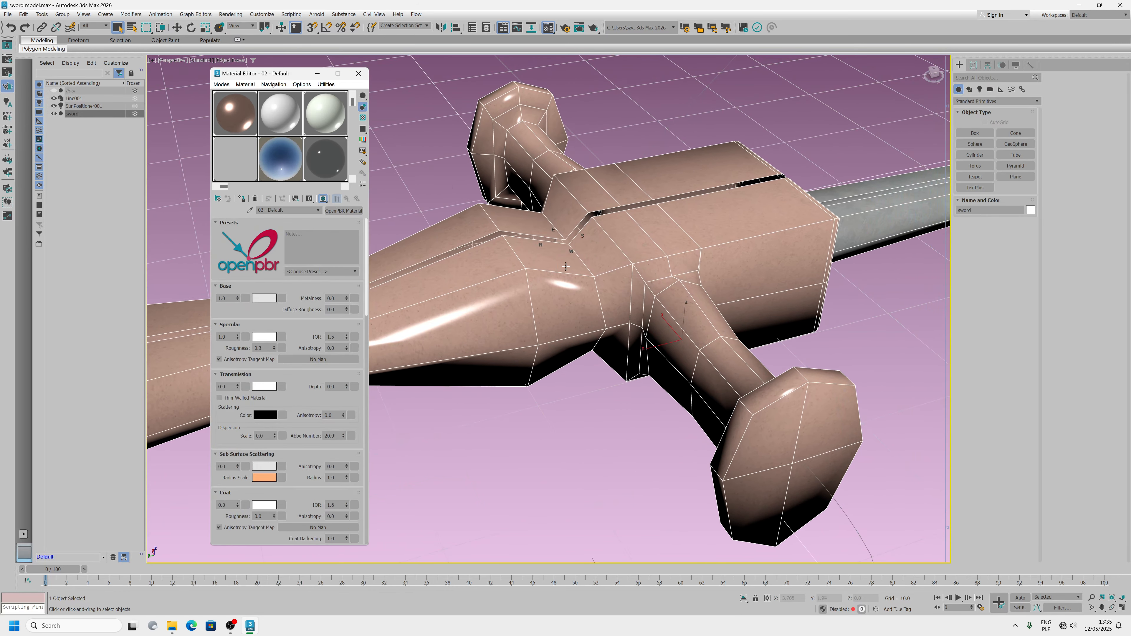
pyautogui.click(974, 65)
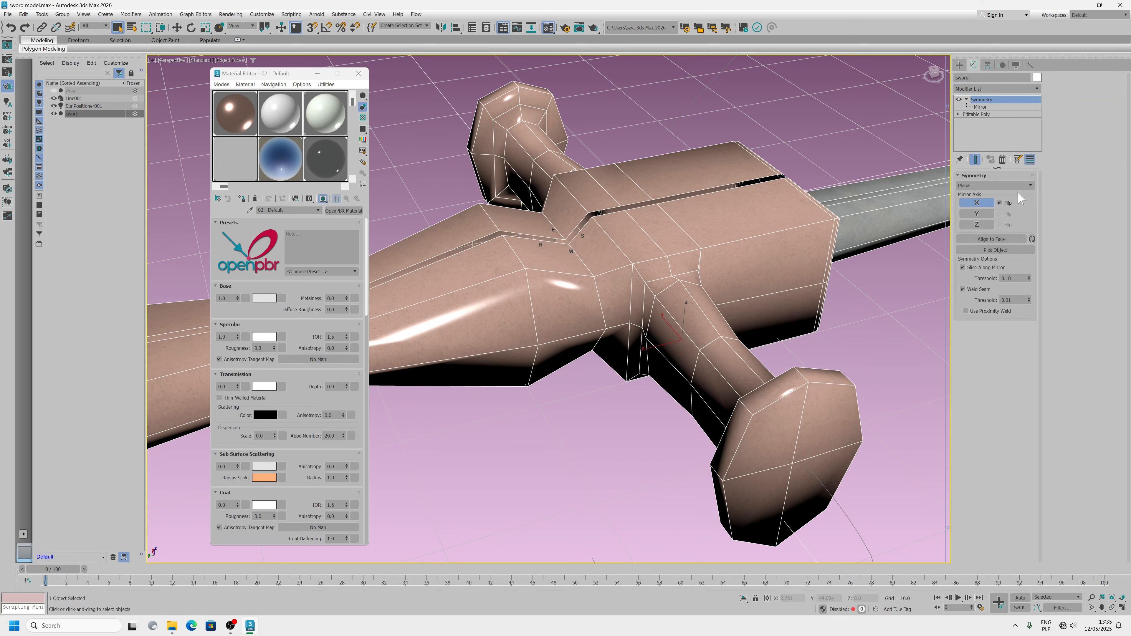
pyautogui.click(984, 114)
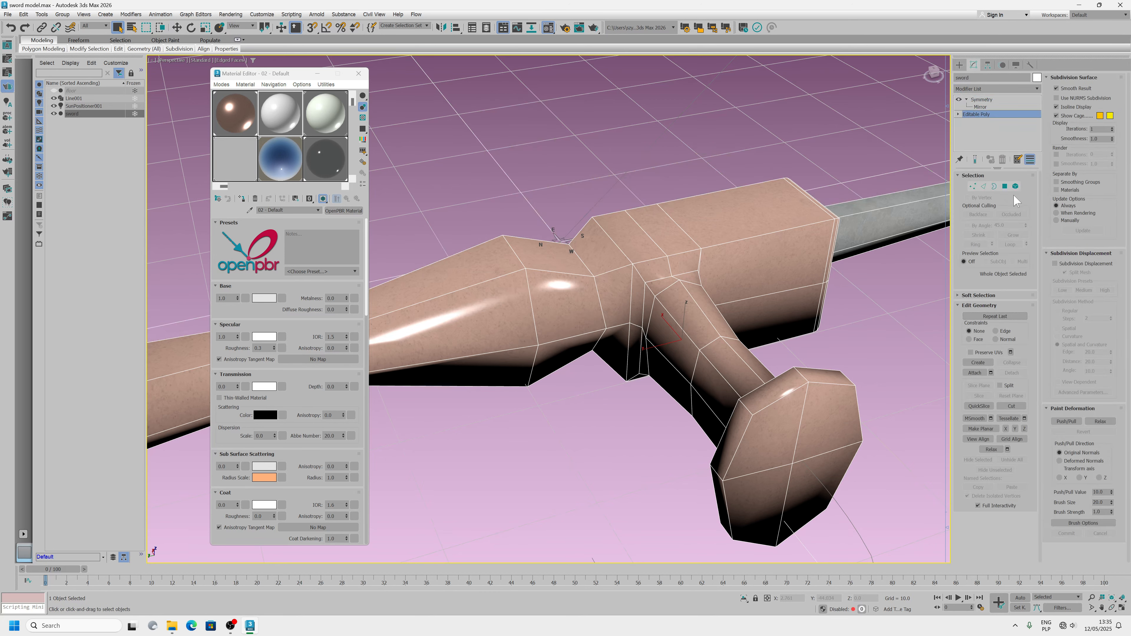
pyautogui.click(1004, 186)
pyautogui.scroll(-5, 699, 294)
pyautogui.keyDown('alt'); pyautogui.moveTo(699, 294); pyautogui.dragTo(646, 299, button='middle'); pyautogui.keyUp('alt')
pyautogui.moveTo(646, 299); pyautogui.dragTo(722, 299, button='middle')
pyautogui.moveTo(747, 420); pyautogui.dragTo(769, 409)
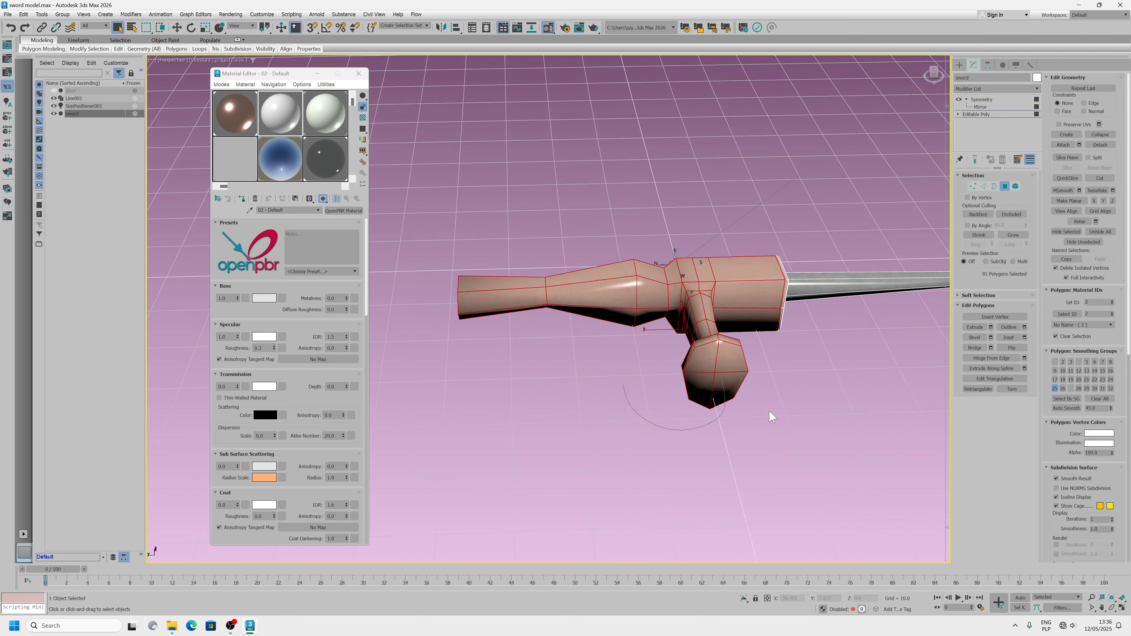
pyautogui.scroll(-5, 641, 303)
pyautogui.scroll(5, 643, 302)
pyautogui.keyDown('alt'); pyautogui.moveTo(643, 302); pyautogui.dragTo(745, 318, button='middle'); pyautogui.keyUp('alt')
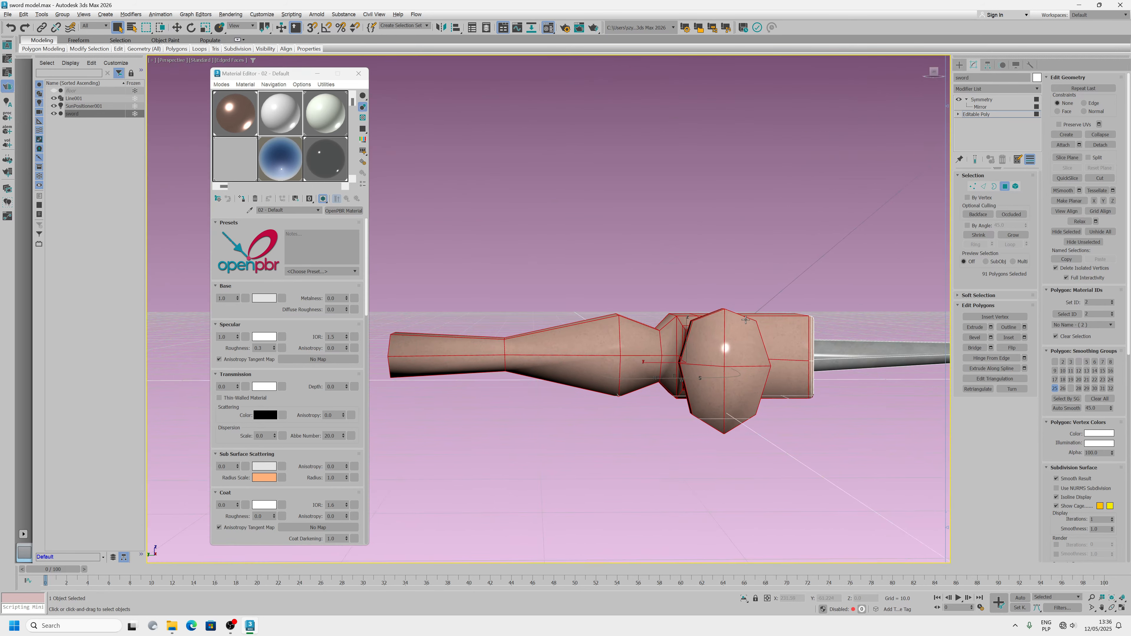
pyautogui.keyDown('alt'); pyautogui.moveTo(881, 351); pyautogui.dragTo(815, 308, button='middle'); pyautogui.keyUp('alt')
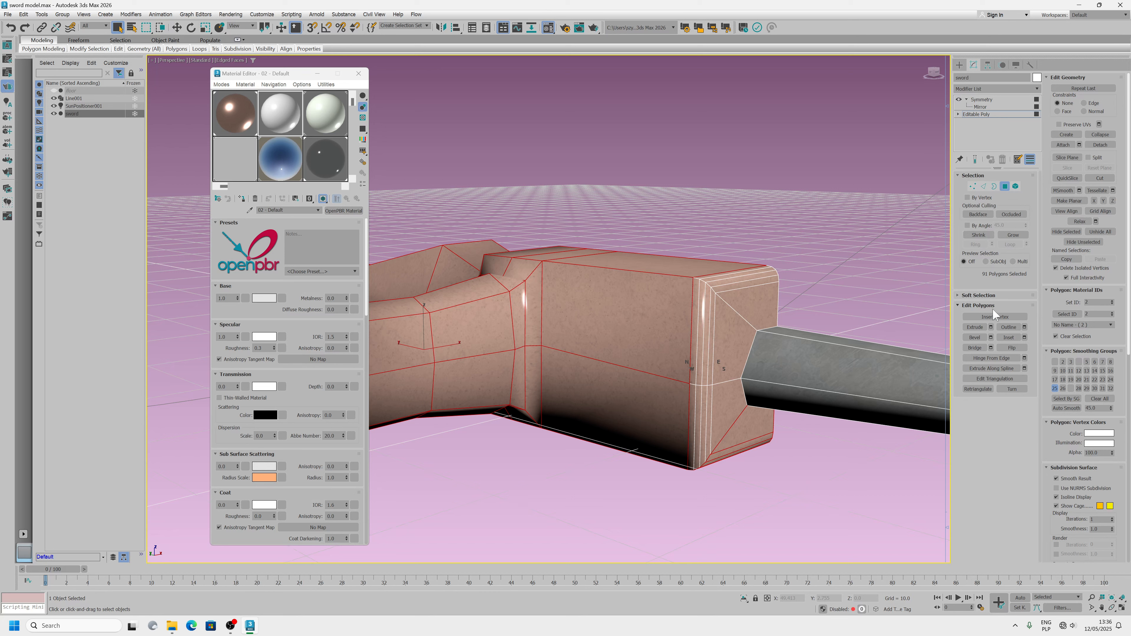
pyautogui.click(1017, 233)
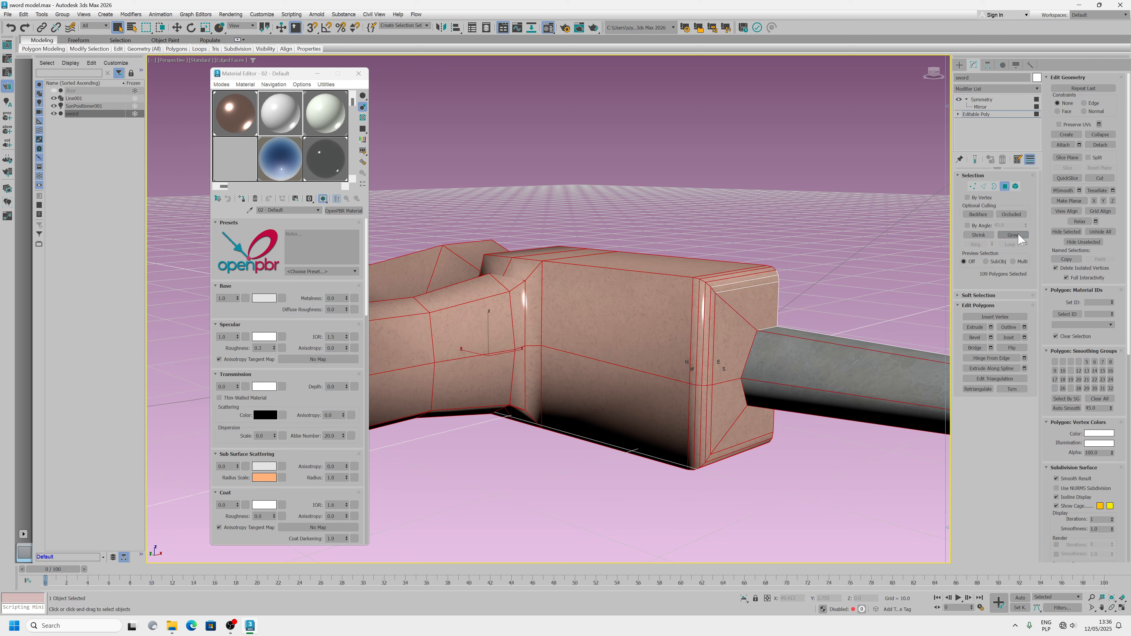
pyautogui.scroll(-5, 538, 344)
pyautogui.keyDown('alt'); pyautogui.moveTo(539, 344); pyautogui.dragTo(785, 341, button='middle'); pyautogui.keyUp('alt')
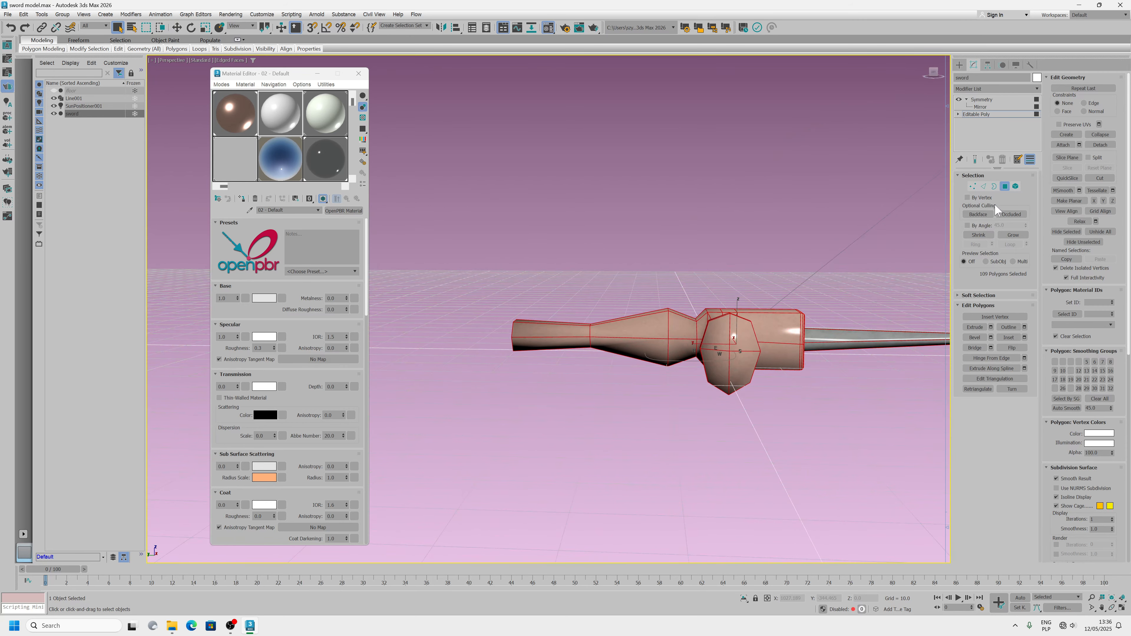
pyautogui.click(505, 309)
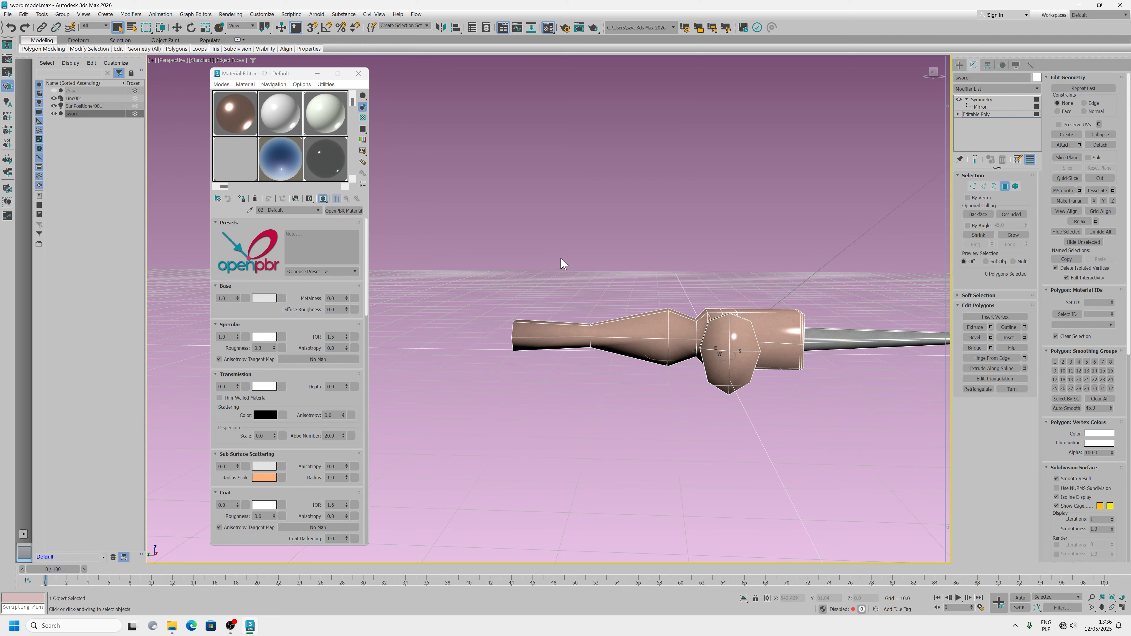
# - Select the polygons of the sword's hilt and guard, and grow the selection once to include the guard's blade-side end
pyautogui.moveTo(764, 434); pyautogui.dragTo(765, 436)
pyautogui.keyDown('alt'); pyautogui.moveTo(757, 357); pyautogui.dragTo(819, 372, button='middle'); pyautogui.keyUp('alt')
pyautogui.moveTo(820, 372); pyautogui.dragTo(588, 395, button='middle')
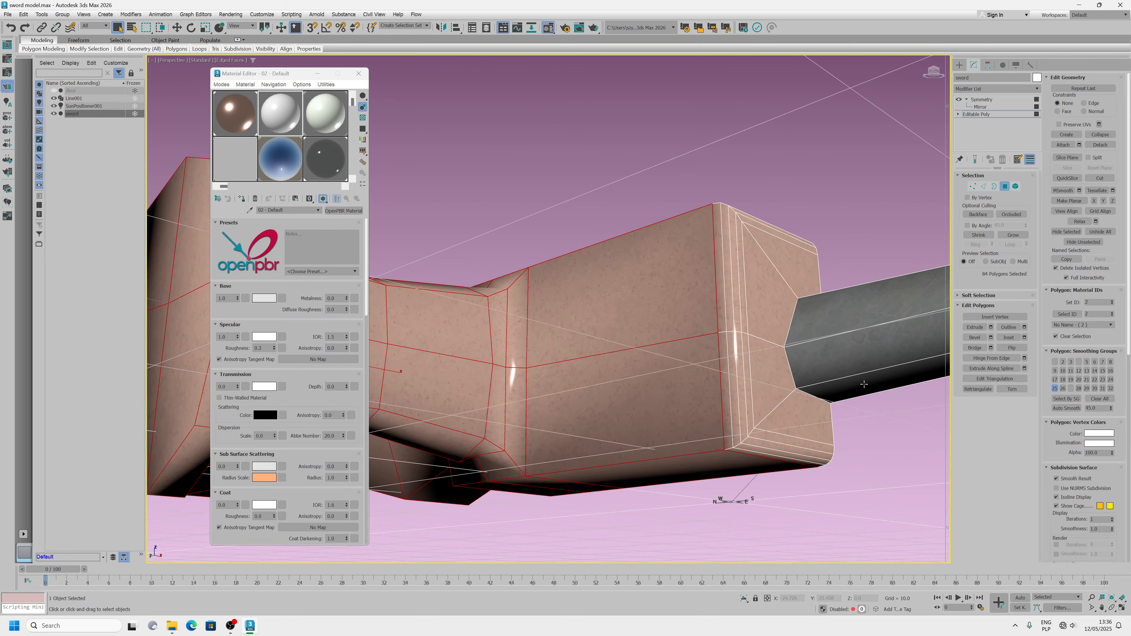
pyautogui.click(1012, 235)
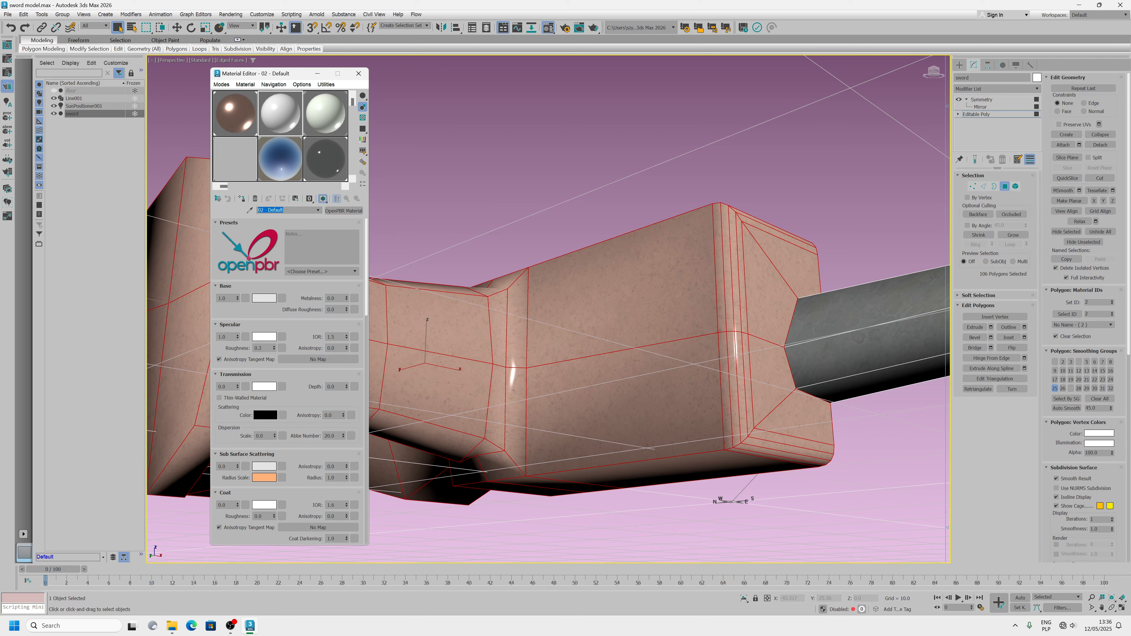
# - Name the second material sword_part_)2 and assign it to the selected hilt and guard polygons
pyautogui.write('sword_part_)2')
pyautogui.moveTo(289, 119); pyautogui.dragTo(630, 332)
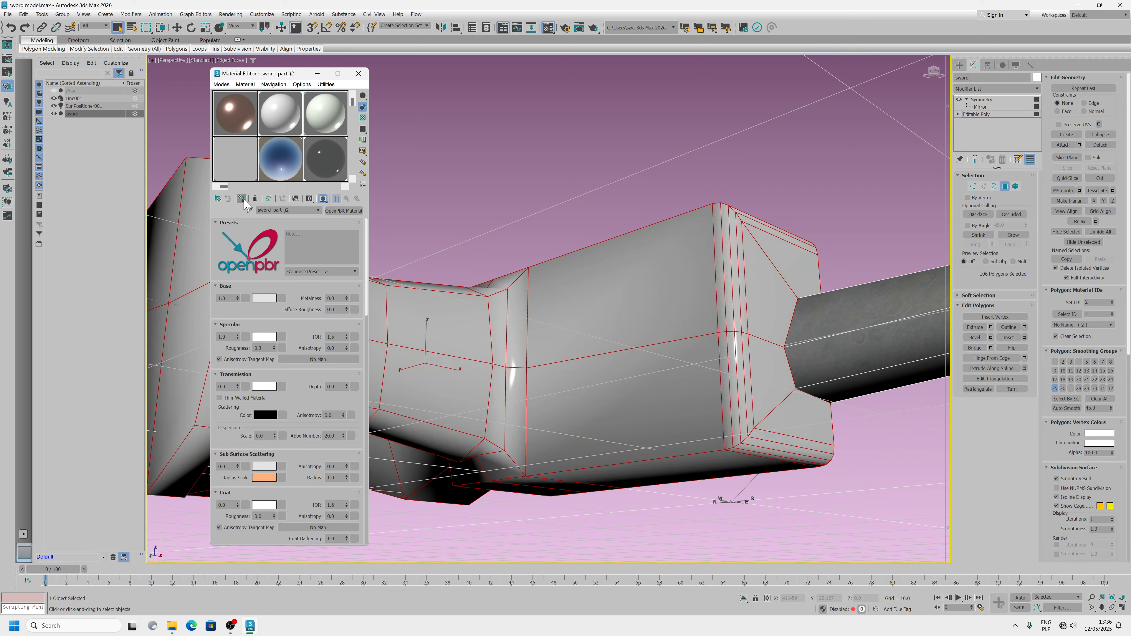
pyautogui.keyDown('alt'); pyautogui.moveTo(525, 298); pyautogui.dragTo(517, 322, button='middle'); pyautogui.keyUp('alt')
pyautogui.click(280, 123)
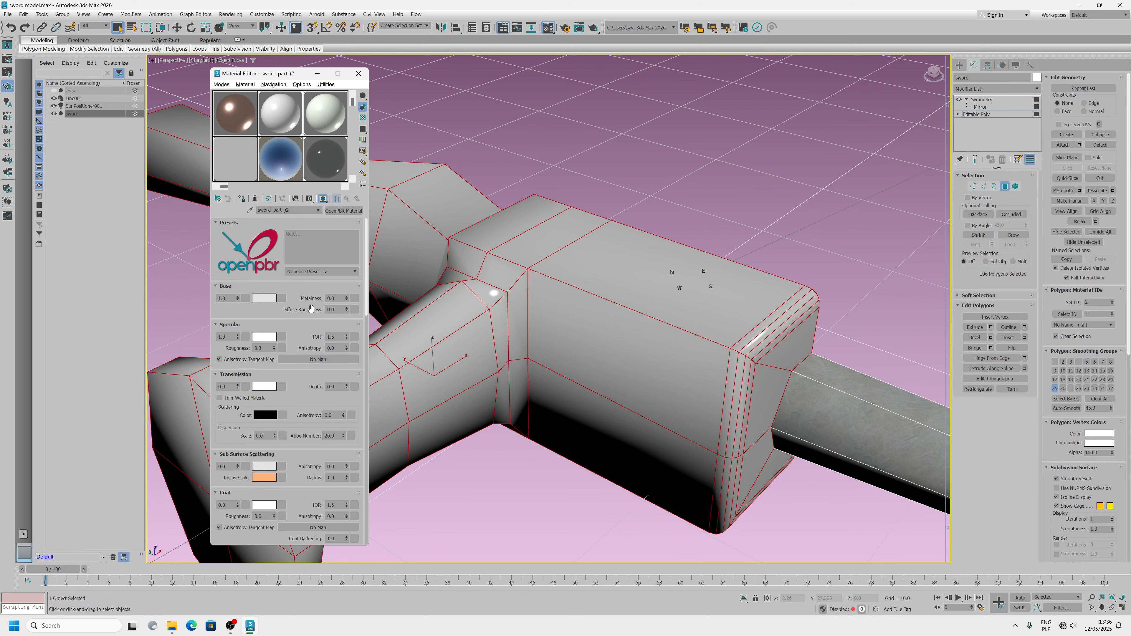
pyautogui.scroll(-3, 310, 392)
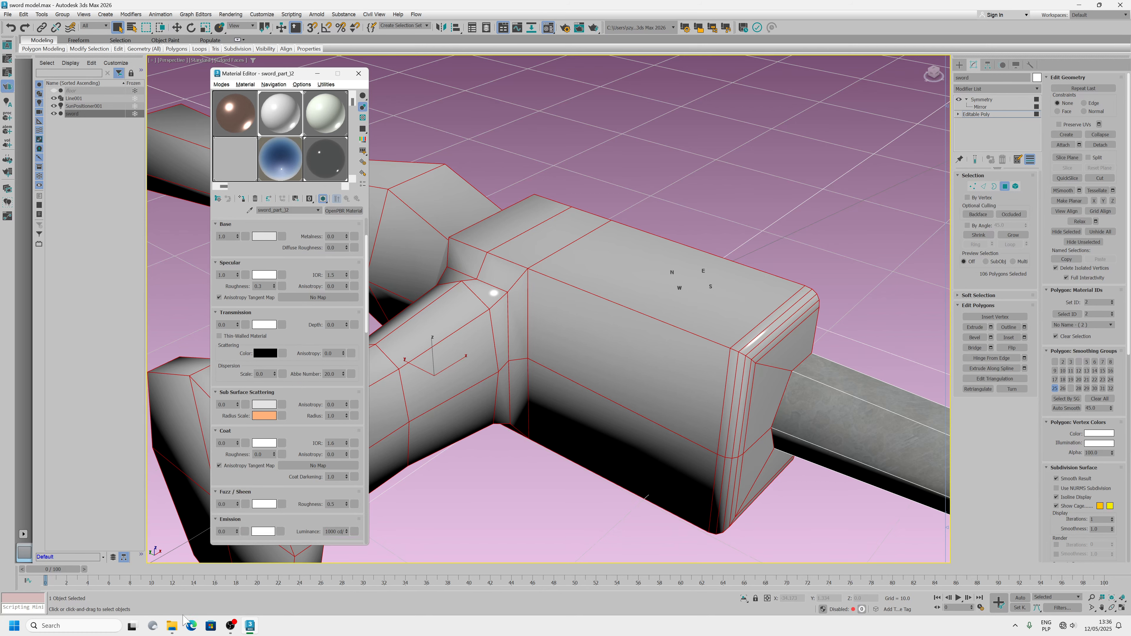
# - Open the Metal055A_4K-PNG folder in File Explorer and view the Metal055A.png preview image up close
pyautogui.click(171, 626)
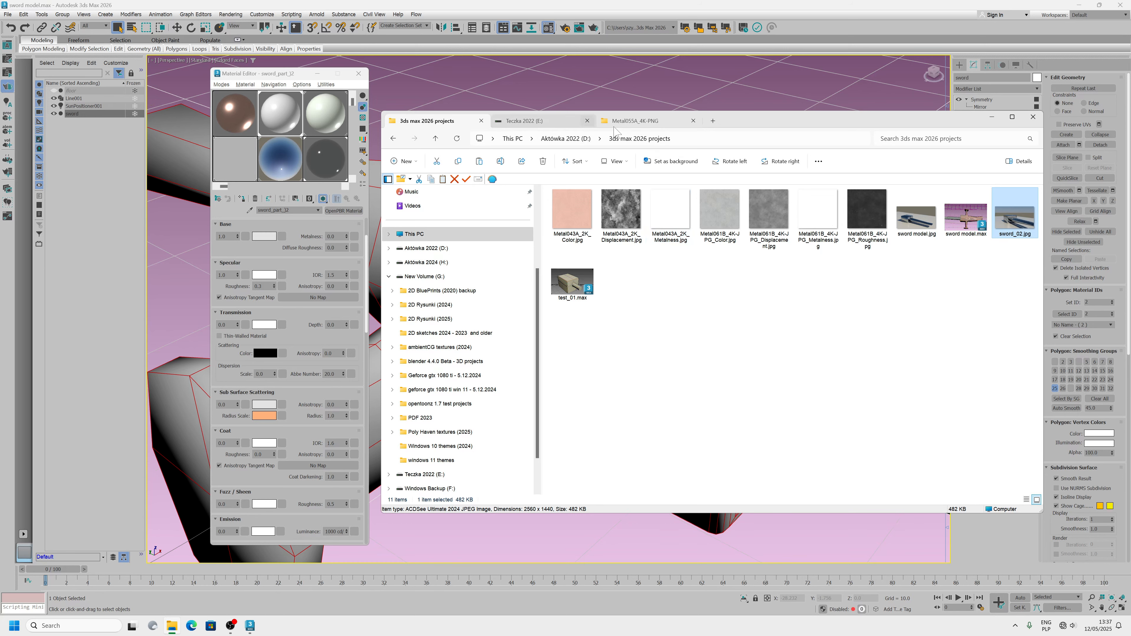
pyautogui.click(633, 121)
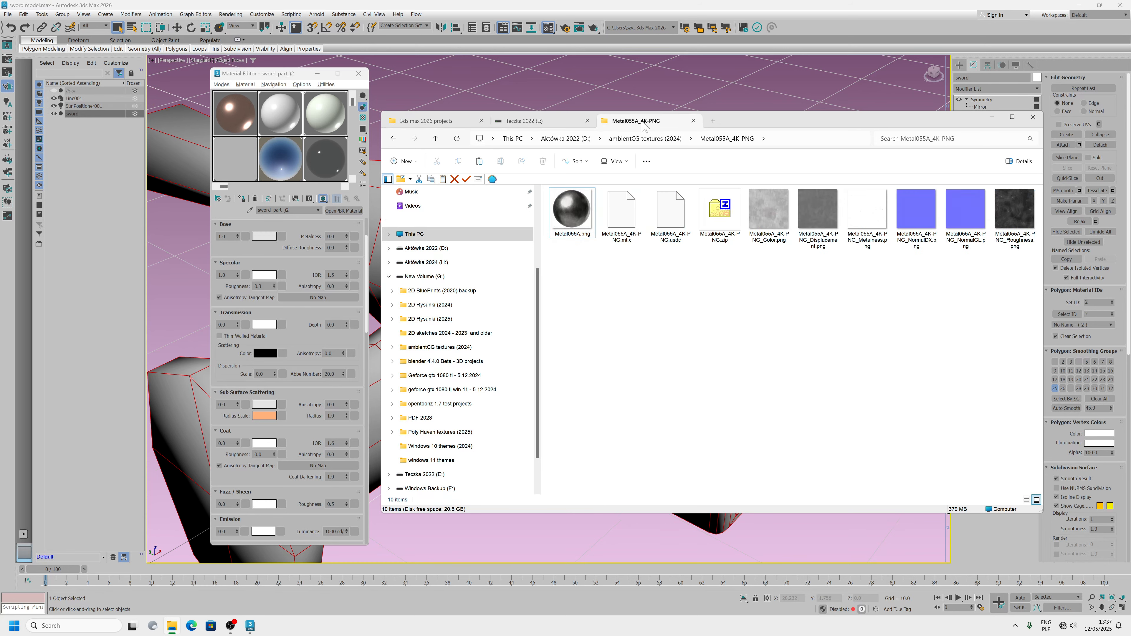
pyautogui.doubleClick(576, 216)
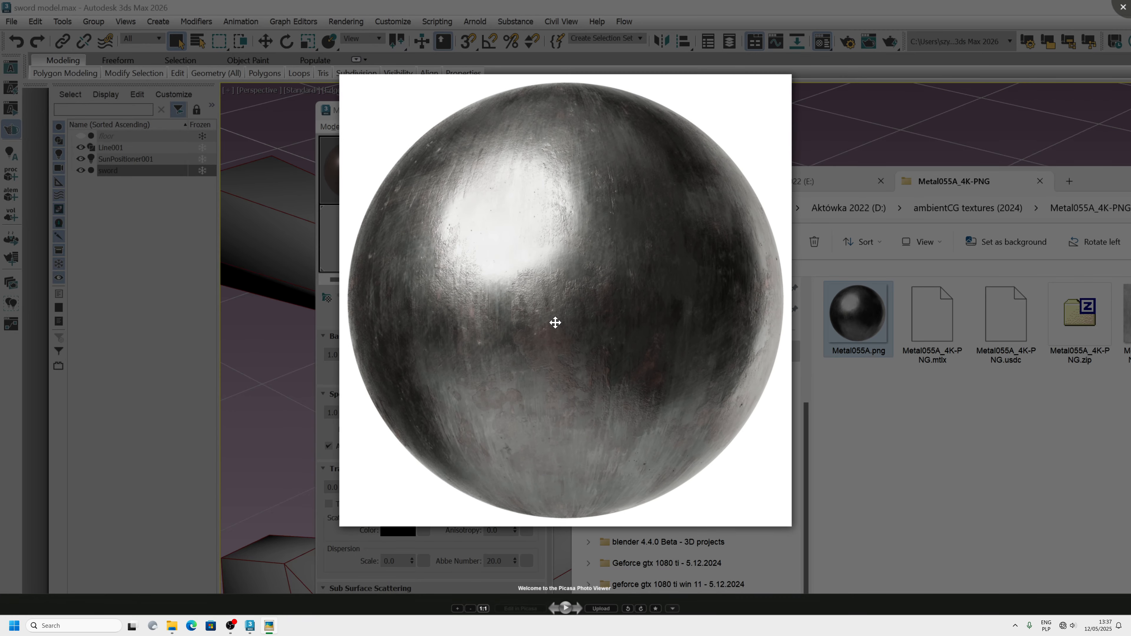
pyautogui.scroll(3, 555, 322)
pyautogui.scroll(-3, 553, 321)
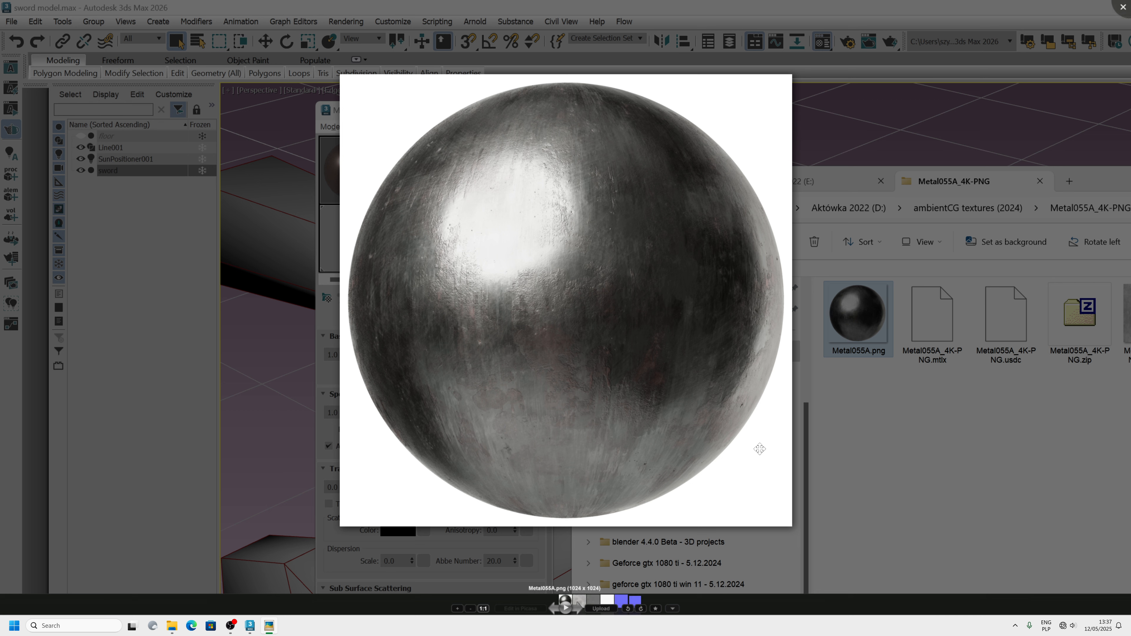
# - Check the photo viewer's file type and user interface settings, accept them and close the image
pyautogui.click(673, 609)
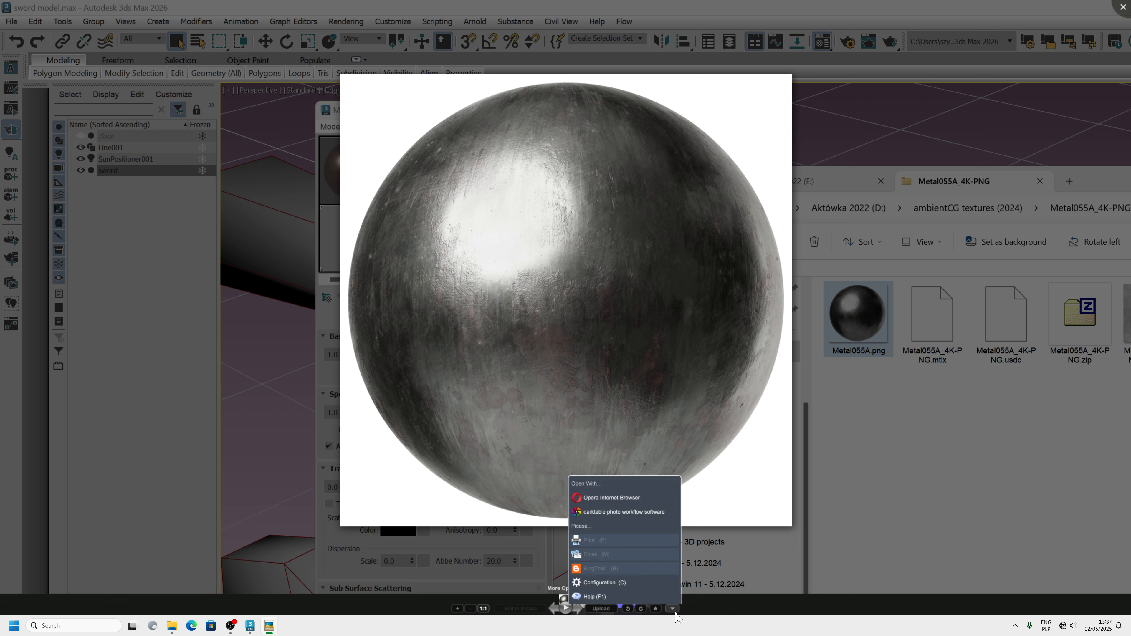
pyautogui.click(626, 584)
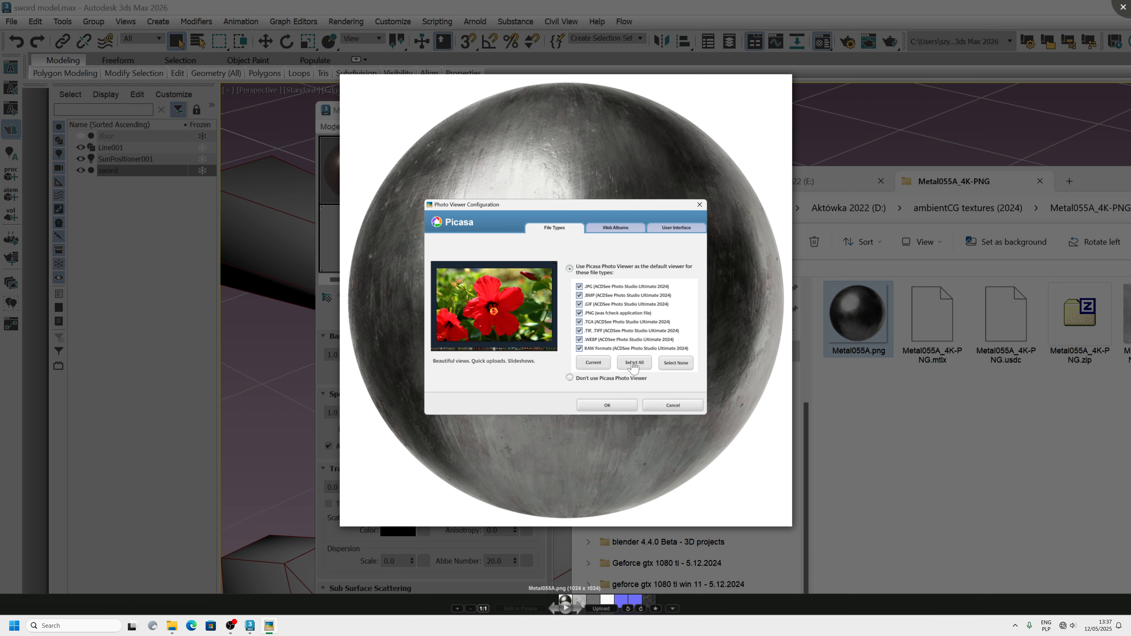
pyautogui.click(658, 228)
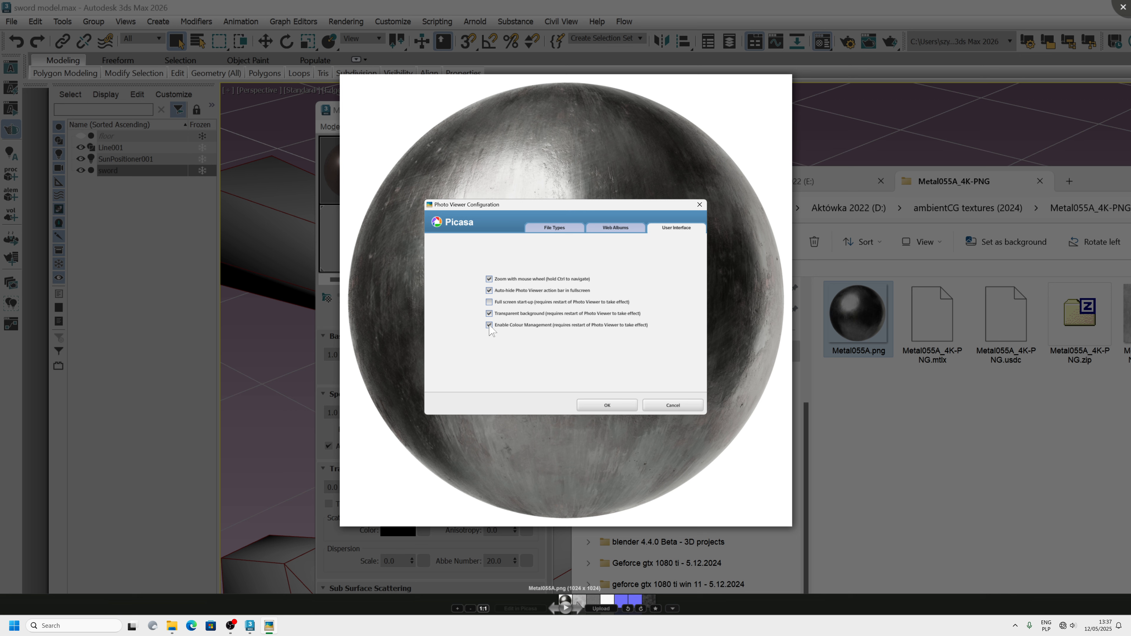
pyautogui.click(607, 405)
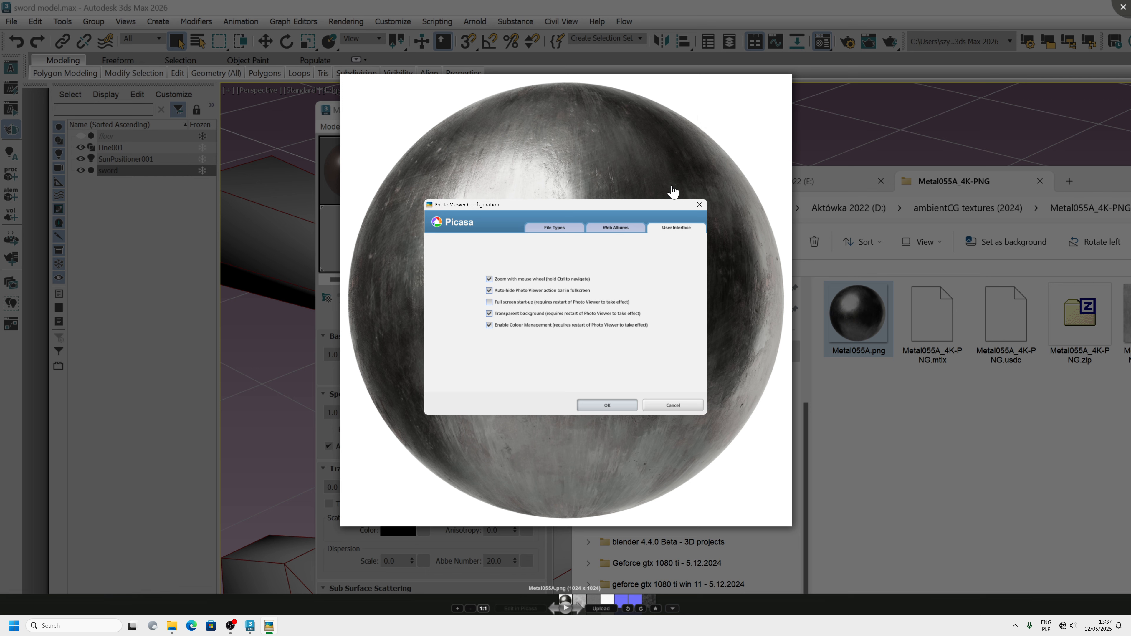
pyautogui.click(700, 205)
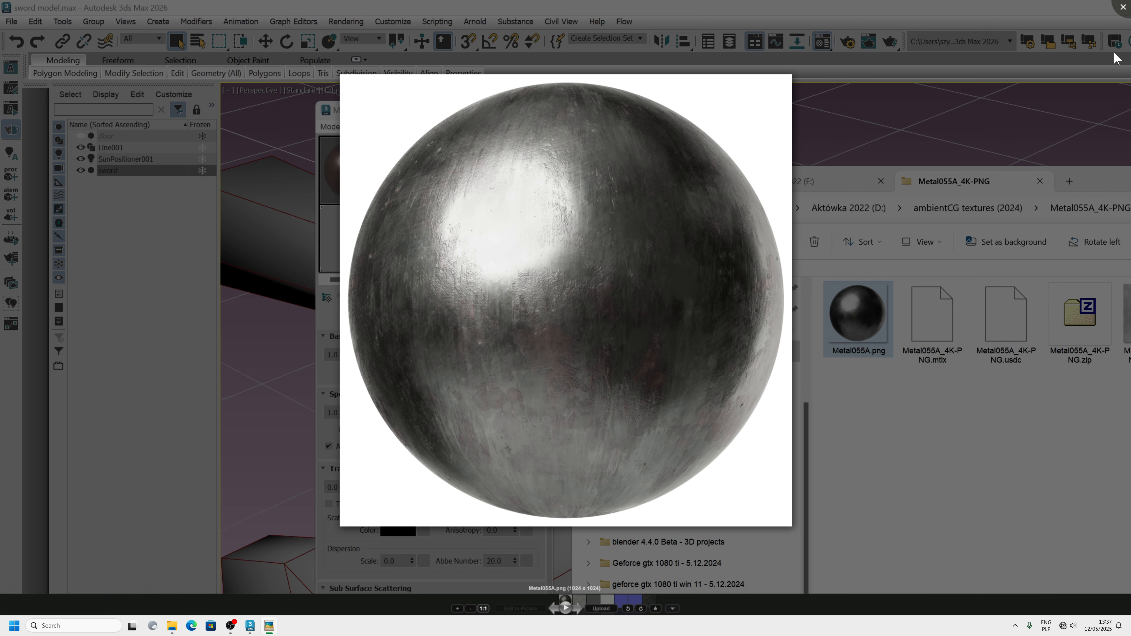
pyautogui.click(1122, 9)
# - View the Metal055A.png preview again and close it
pyautogui.doubleClick(586, 215)
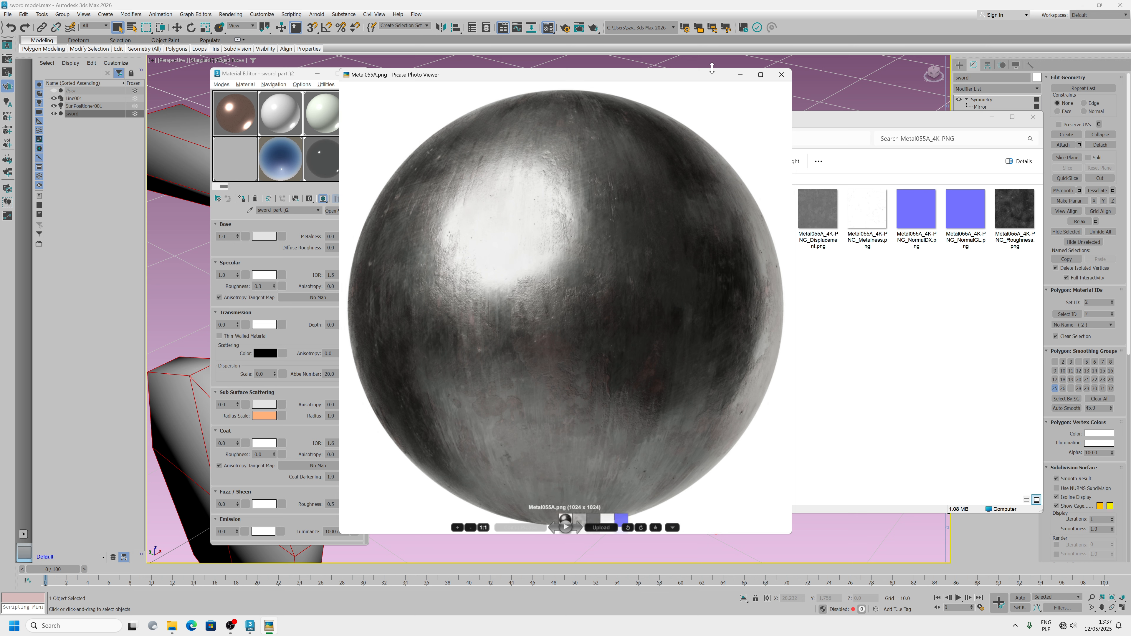
pyautogui.click(782, 75)
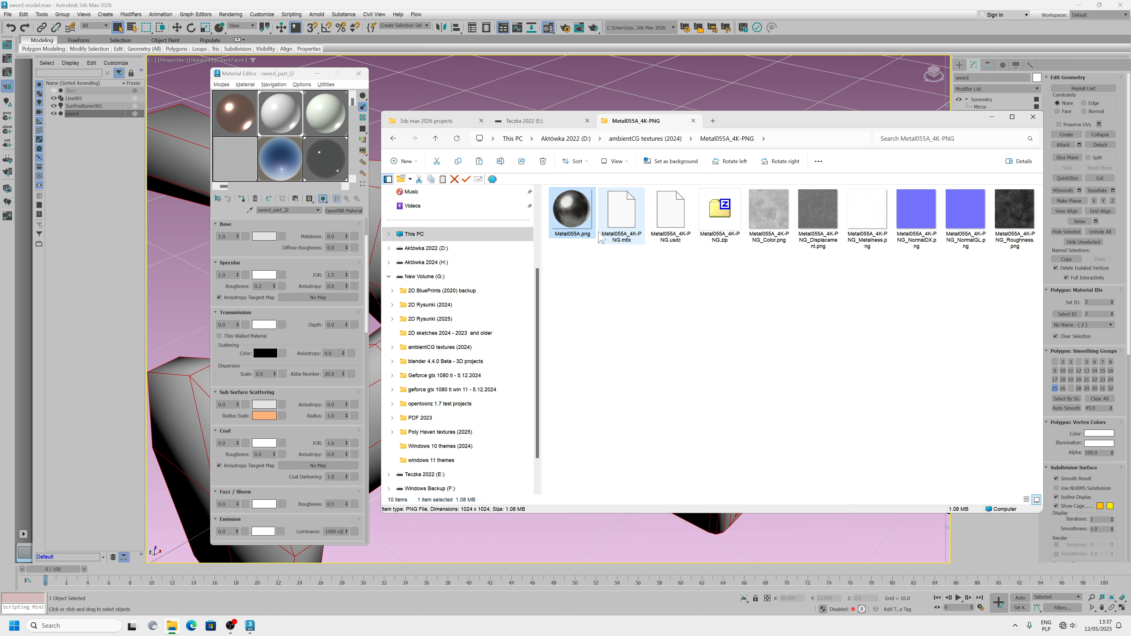
pyautogui.doubleClick(574, 214)
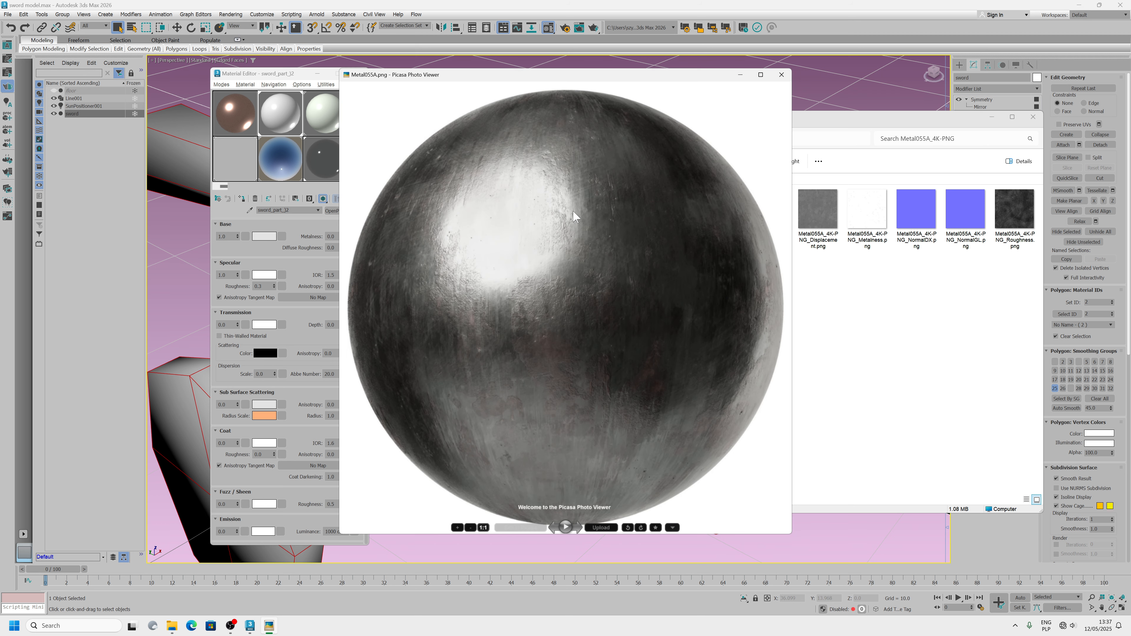
pyautogui.click(782, 76)
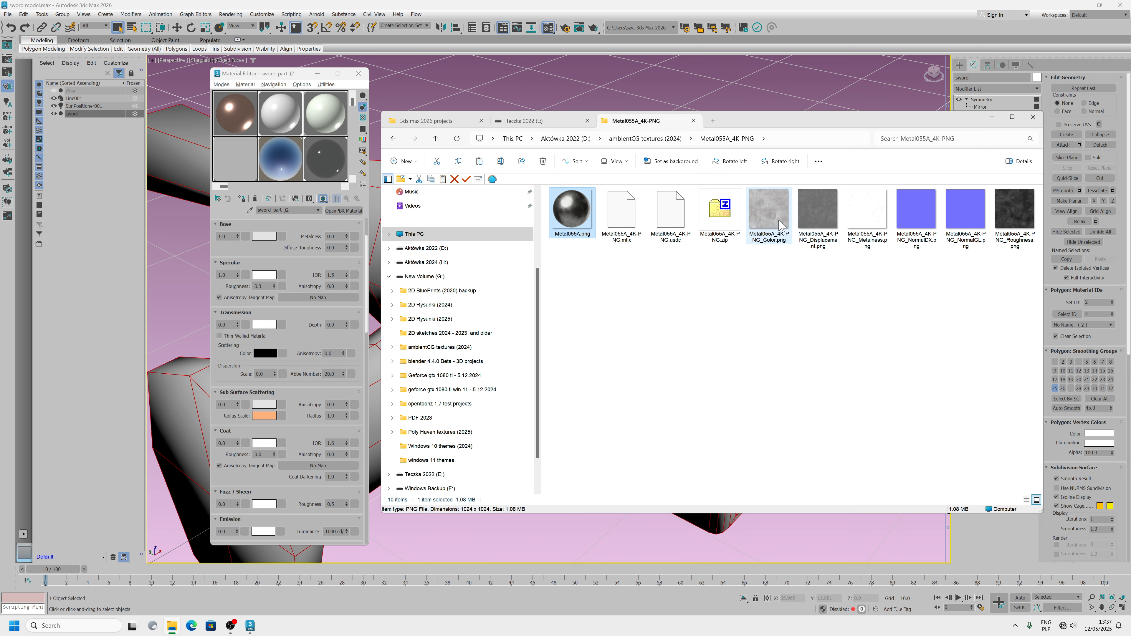
# - Copy the path of the Metal055A_4K-PNG folder and return to 3ds Max
pyautogui.click(776, 139)
pyautogui.rightClick(776, 138)
pyautogui.click(814, 159)
pyautogui.click(992, 117)
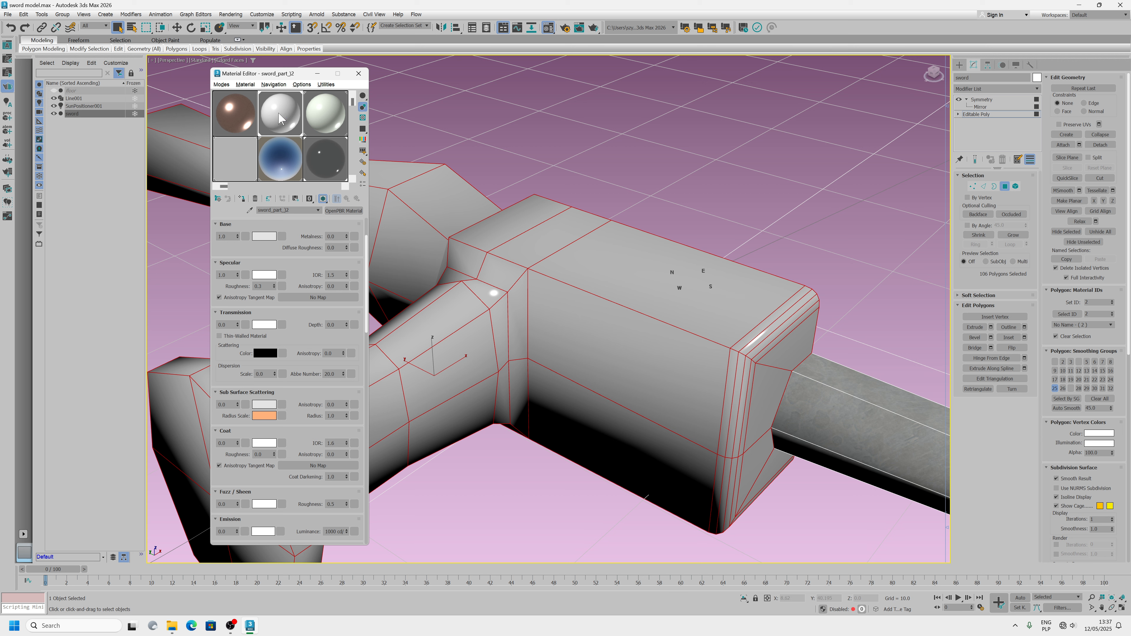
# - Make a copy of the sword_part_)2 material and put it in the material library under that name
pyautogui.click(266, 200)
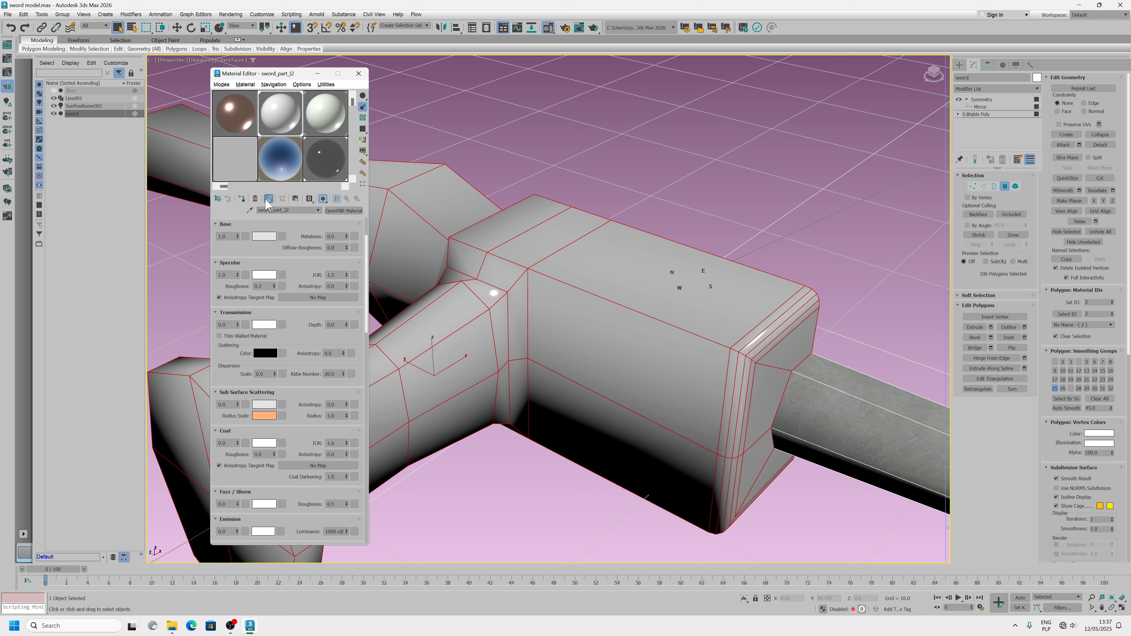
pyautogui.click(295, 199)
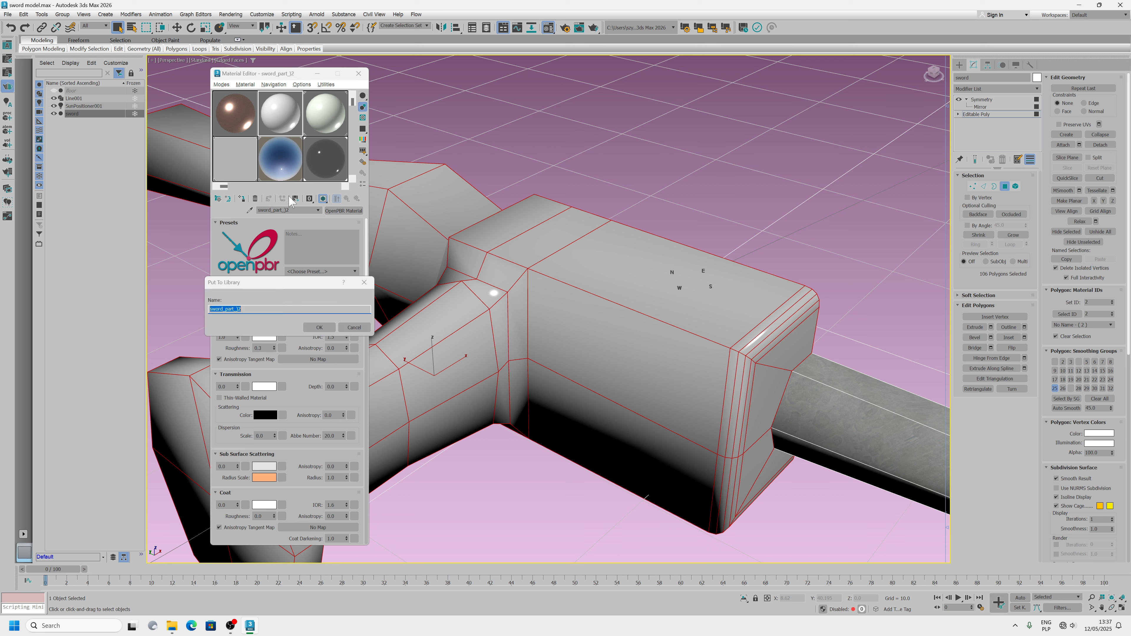
pyautogui.click(319, 329)
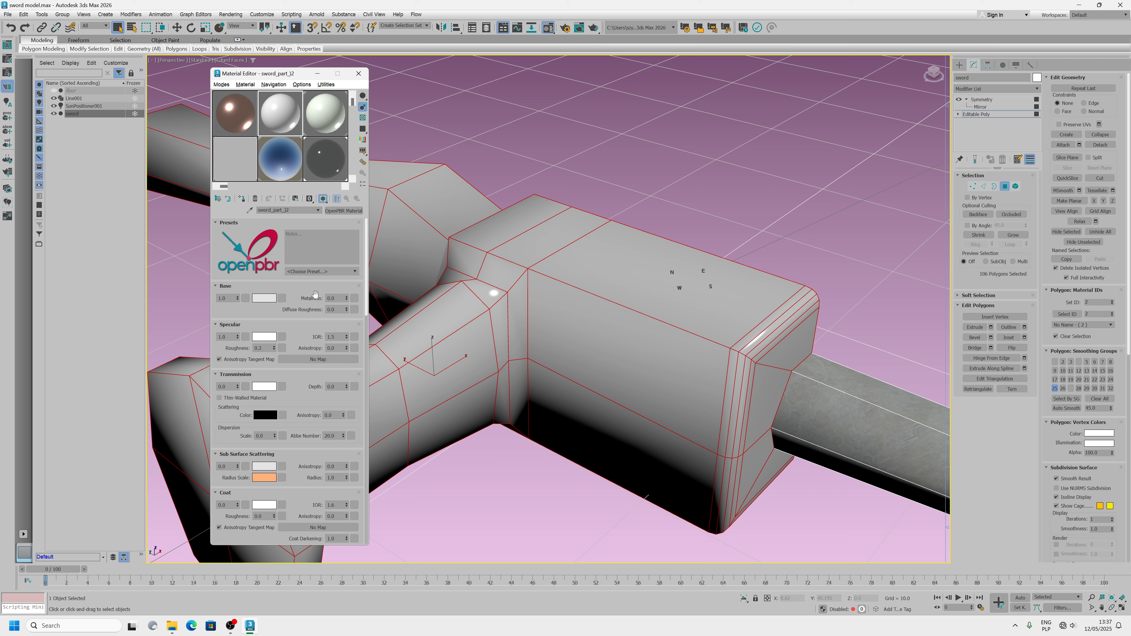
# - Load Metal055A_4K-PNG_Color.png from the copied folder path as a Bitmap map for the material's base color
pyautogui.click(282, 299)
pyautogui.scroll(-5, 535, 392)
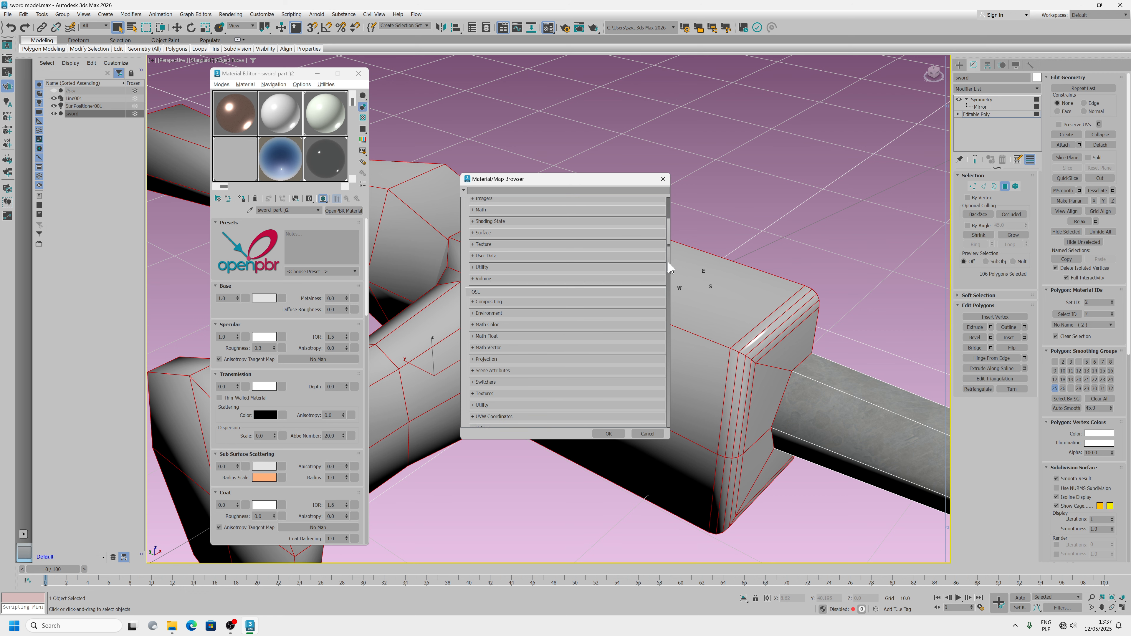
pyautogui.moveTo(668, 261); pyautogui.dragTo(664, 356)
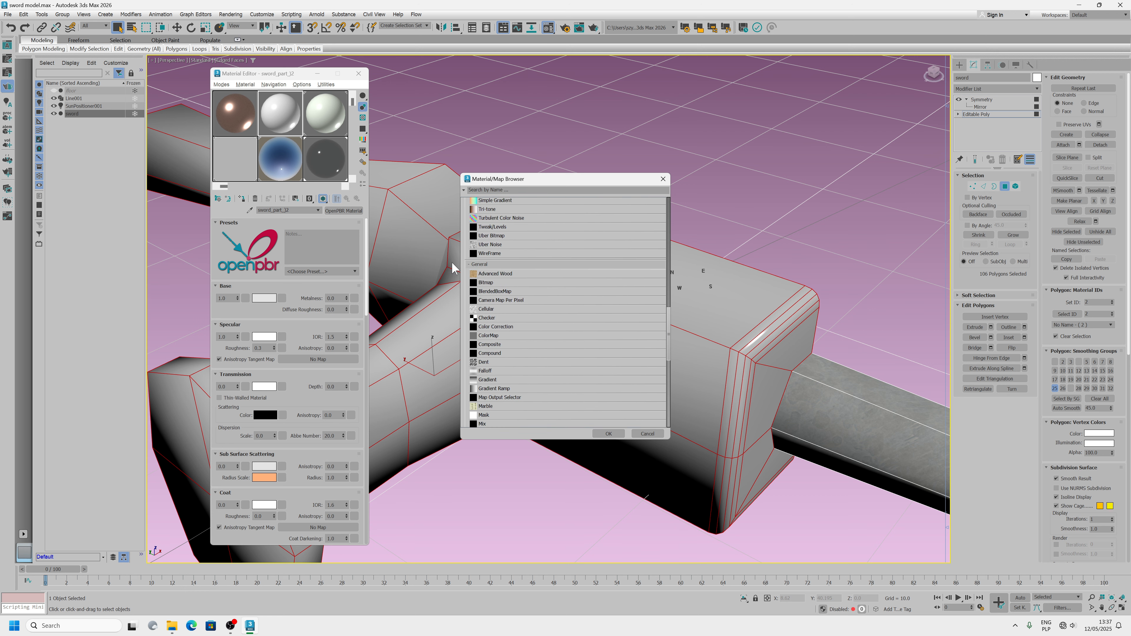
pyautogui.doubleClick(488, 282)
pyautogui.rightClick(584, 377)
pyautogui.click(599, 415)
pyautogui.click(922, 378)
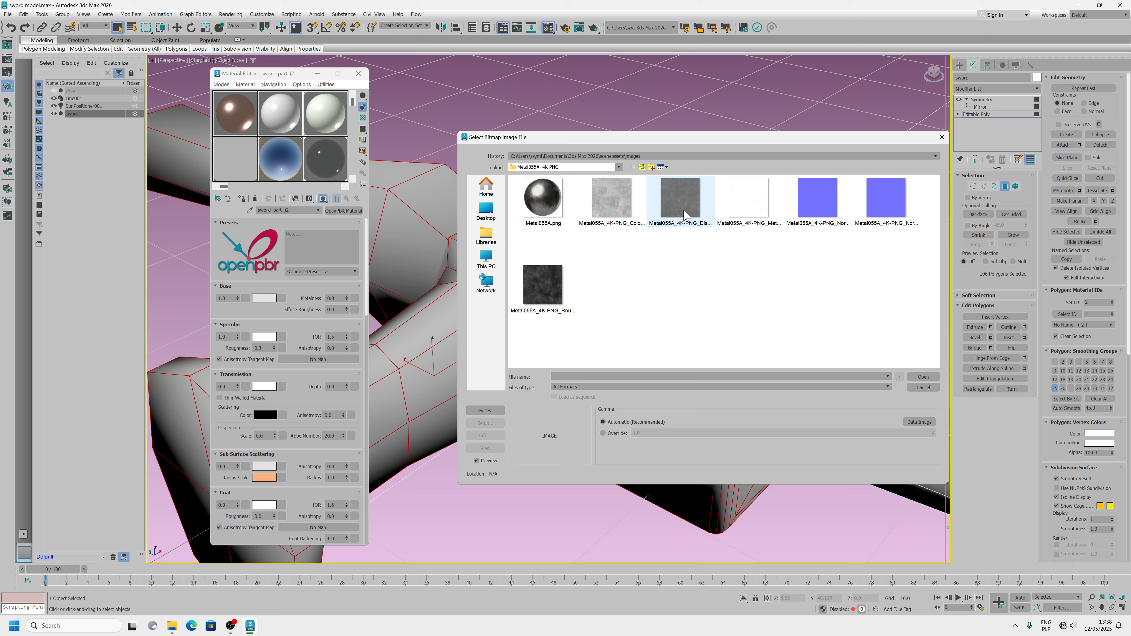
pyautogui.click(685, 216)
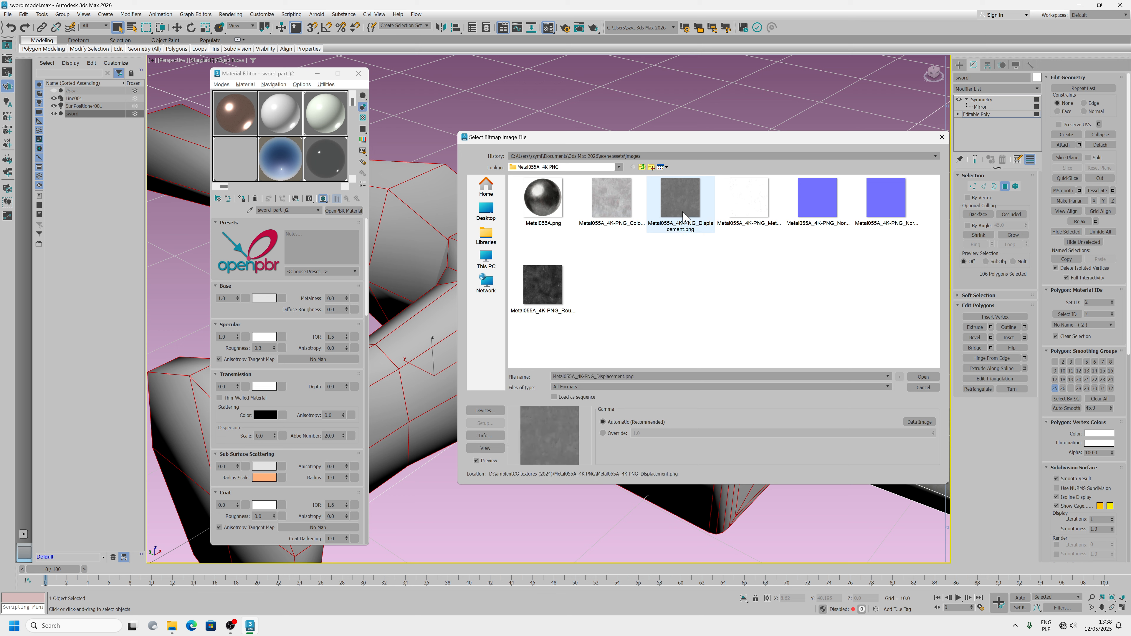
pyautogui.click(612, 198)
pyautogui.click(923, 387)
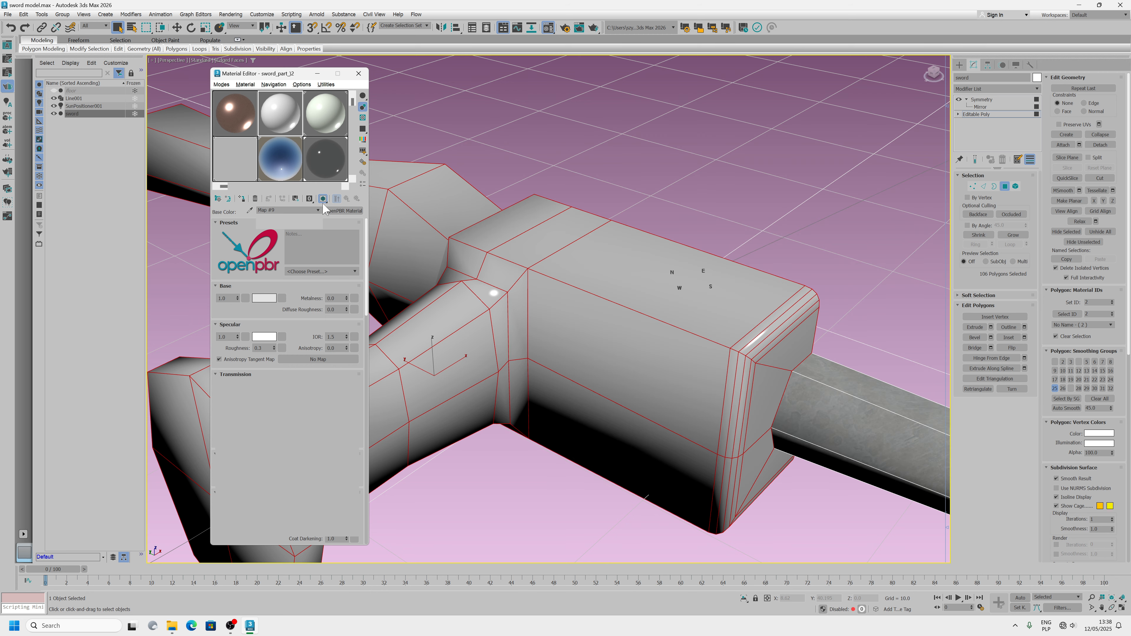
# - Assign the textured material to the selected hilt and guard polygons, show its map on the model and return to the material's main parameters
pyautogui.click(242, 199)
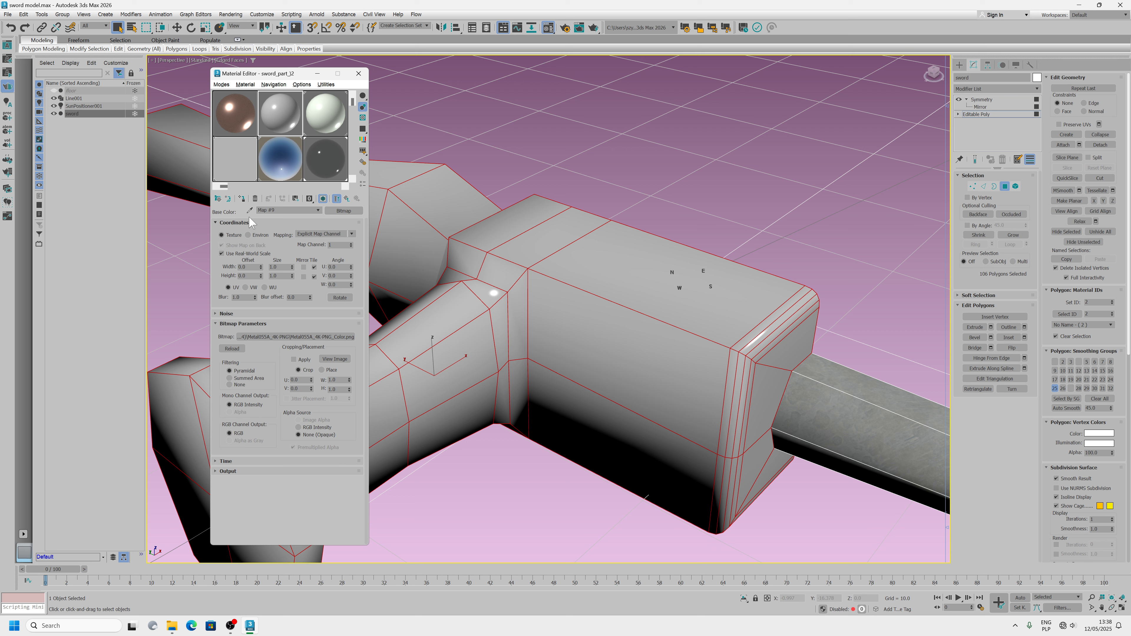
pyautogui.click(572, 346)
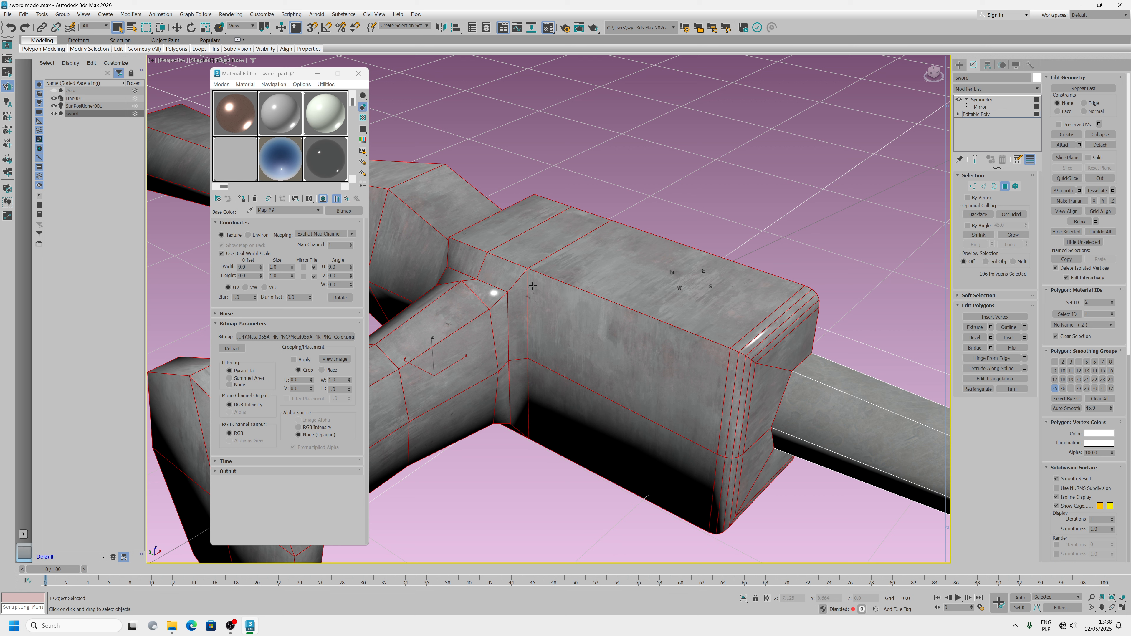
pyautogui.click(315, 209)
pyautogui.click(306, 218)
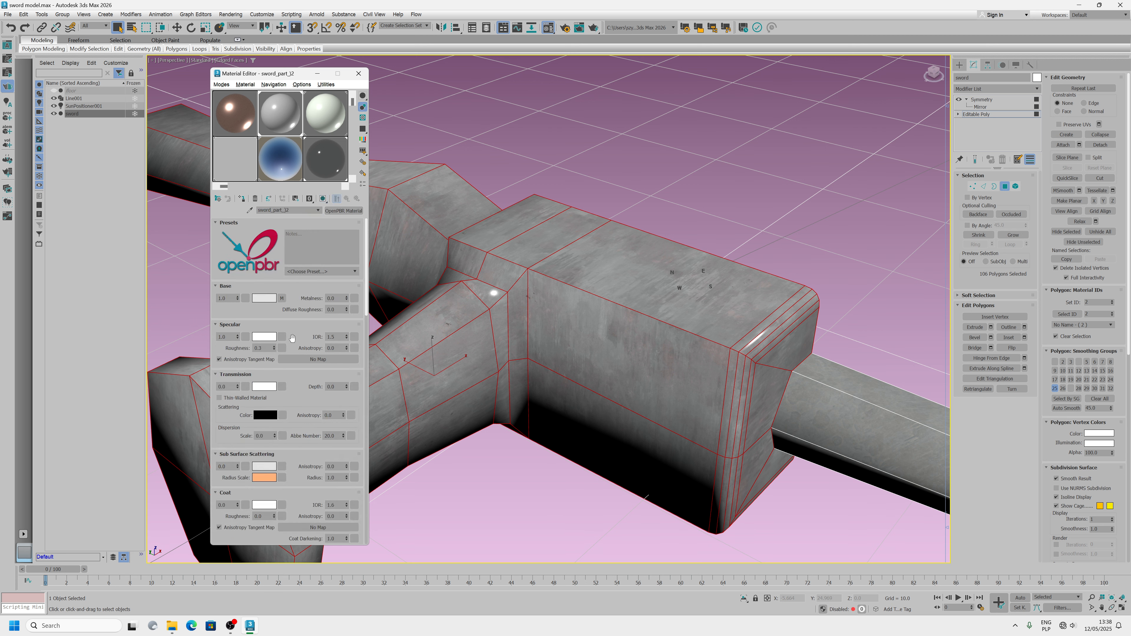
# - Set the material's displacement amount to 0.32 in the special maps
pyautogui.moveTo(293, 338); pyautogui.dragTo(300, 264)
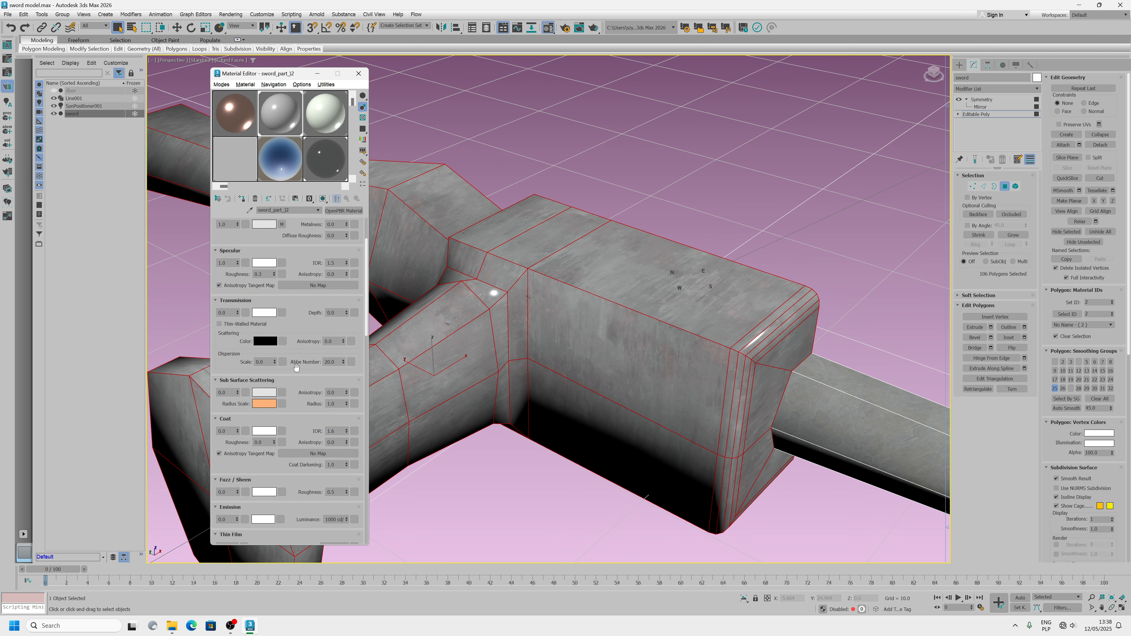
pyautogui.scroll(-3, 292, 370)
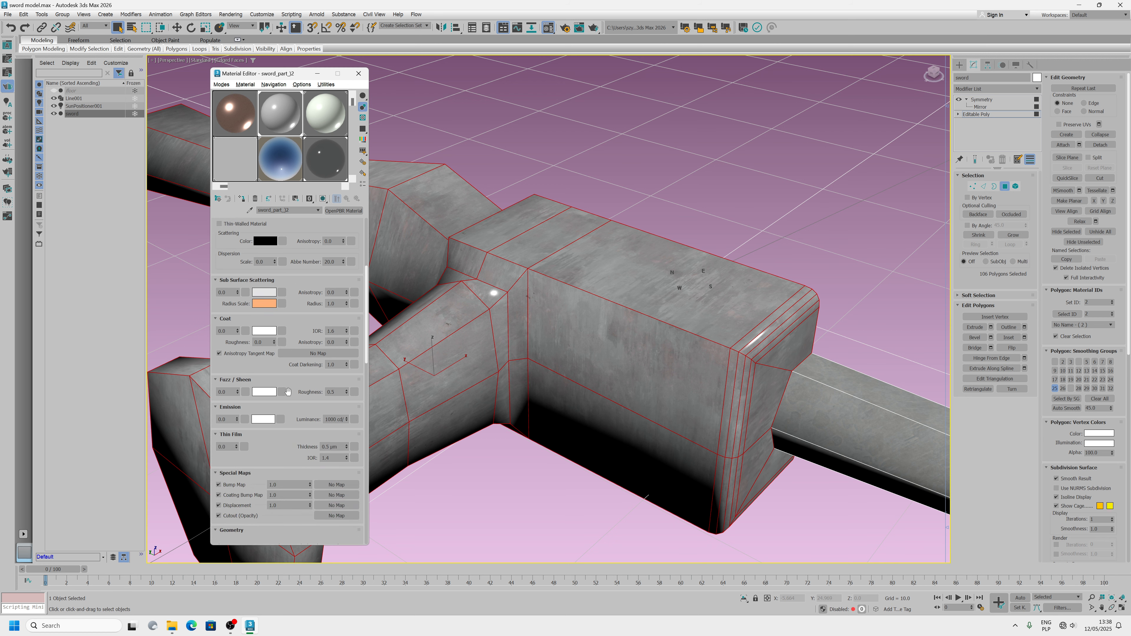
pyautogui.scroll(-3, 284, 384)
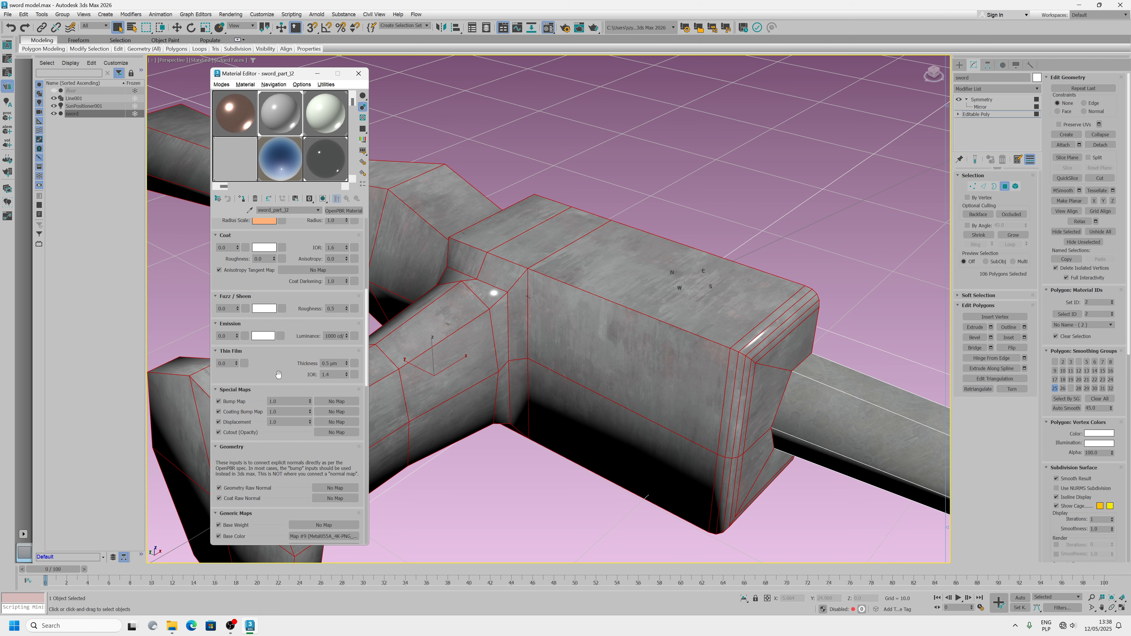
pyautogui.moveTo(278, 374); pyautogui.dragTo(276, 303)
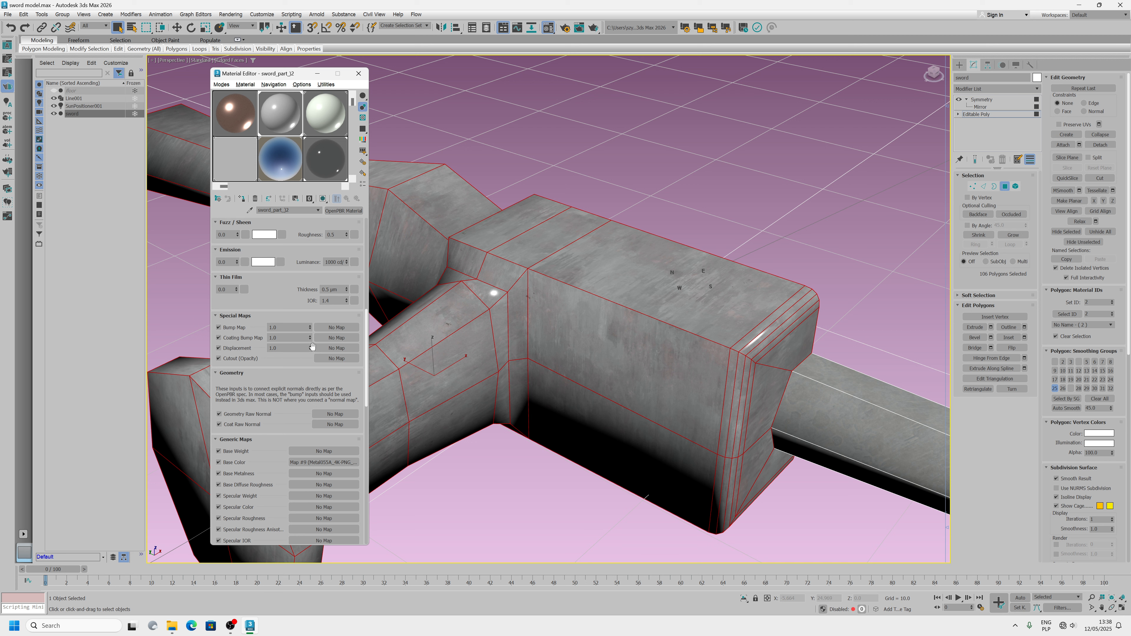
pyautogui.moveTo(311, 353); pyautogui.dragTo(303, 385)
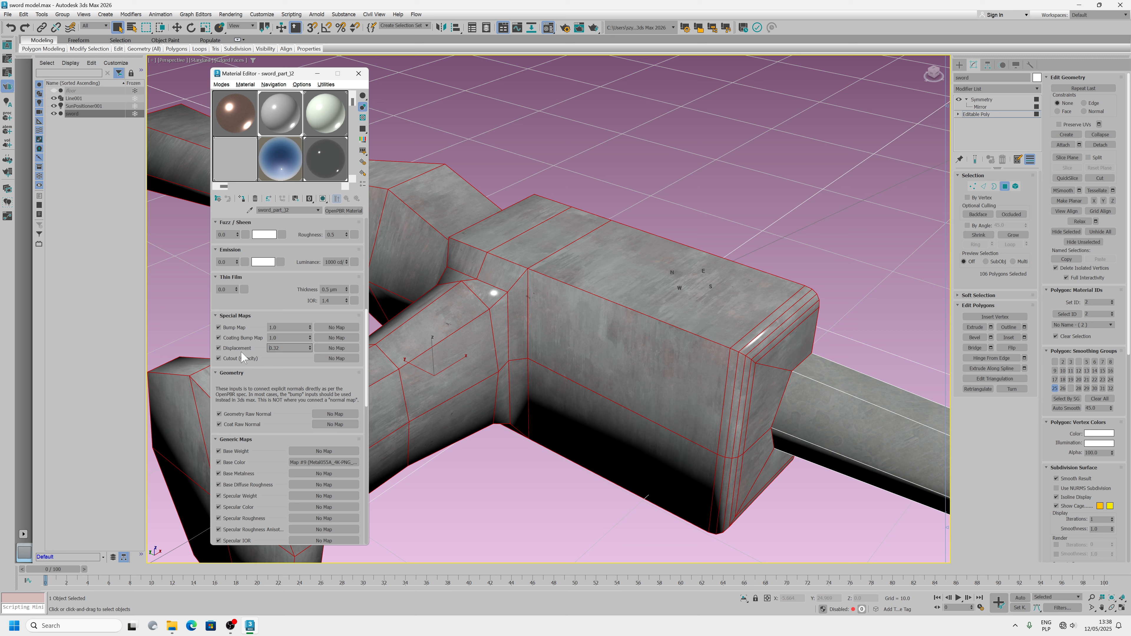
# - Load Metal055A_4K-PNG_Displacement.png as a Bitmap map for displacement and return to the material's main parameters
pyautogui.click(336, 349)
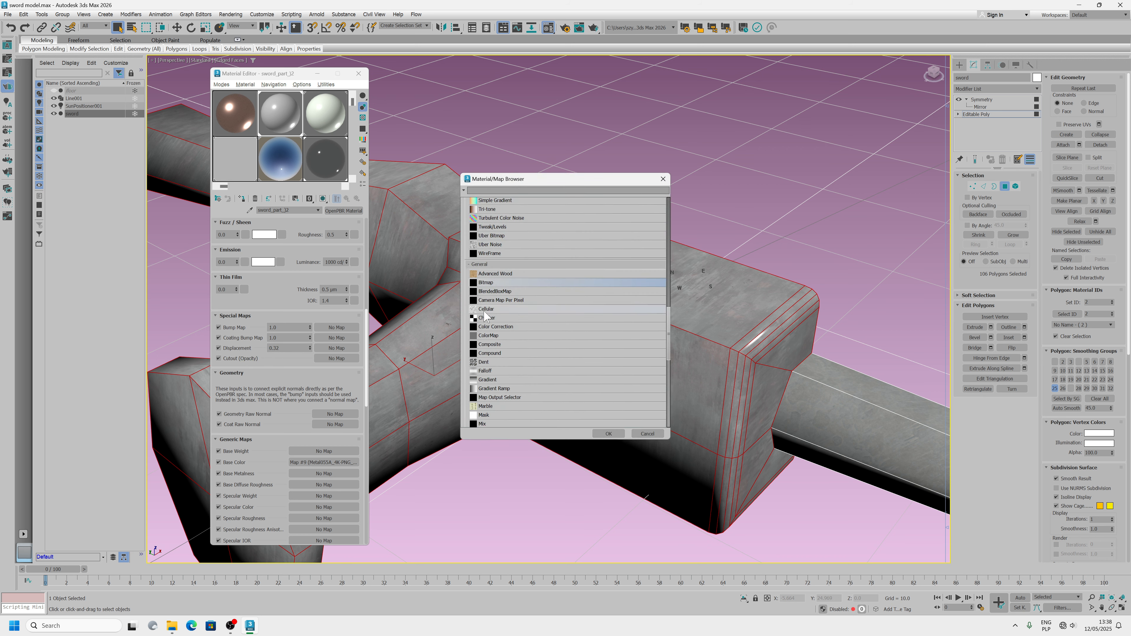
pyautogui.doubleClick(476, 284)
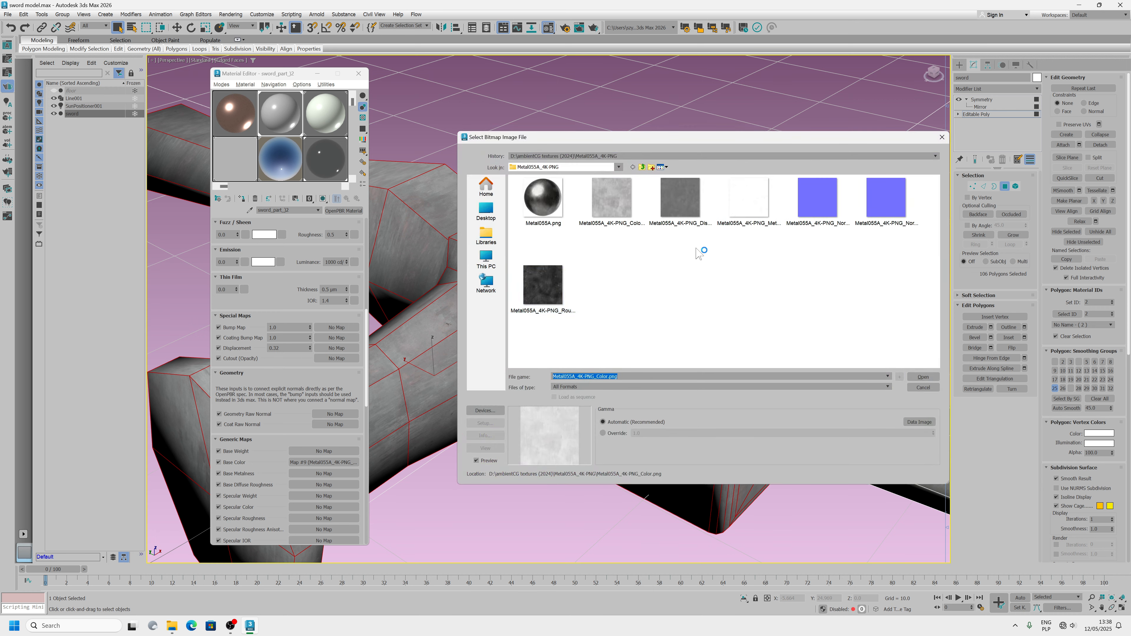
pyautogui.click(691, 195)
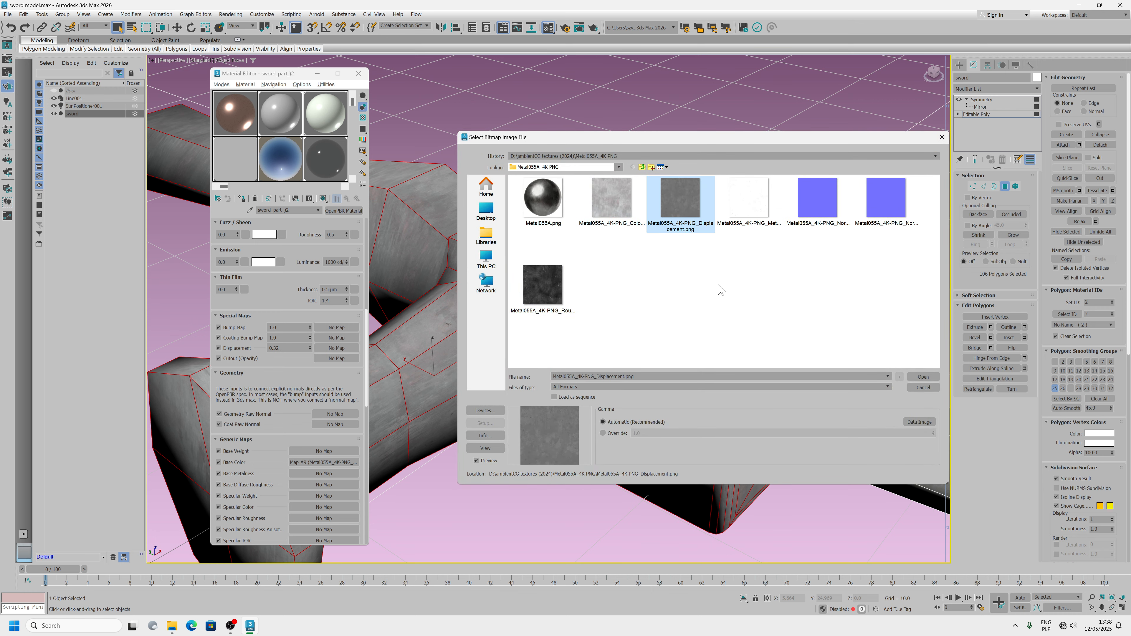
pyautogui.click(918, 376)
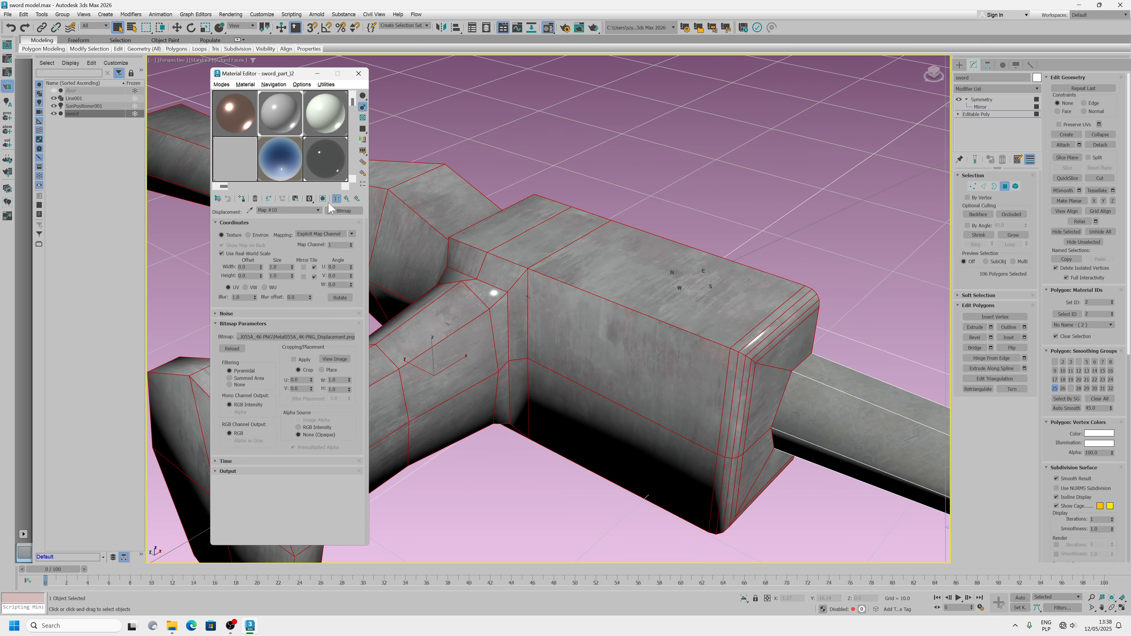
pyautogui.click(316, 210)
pyautogui.click(314, 218)
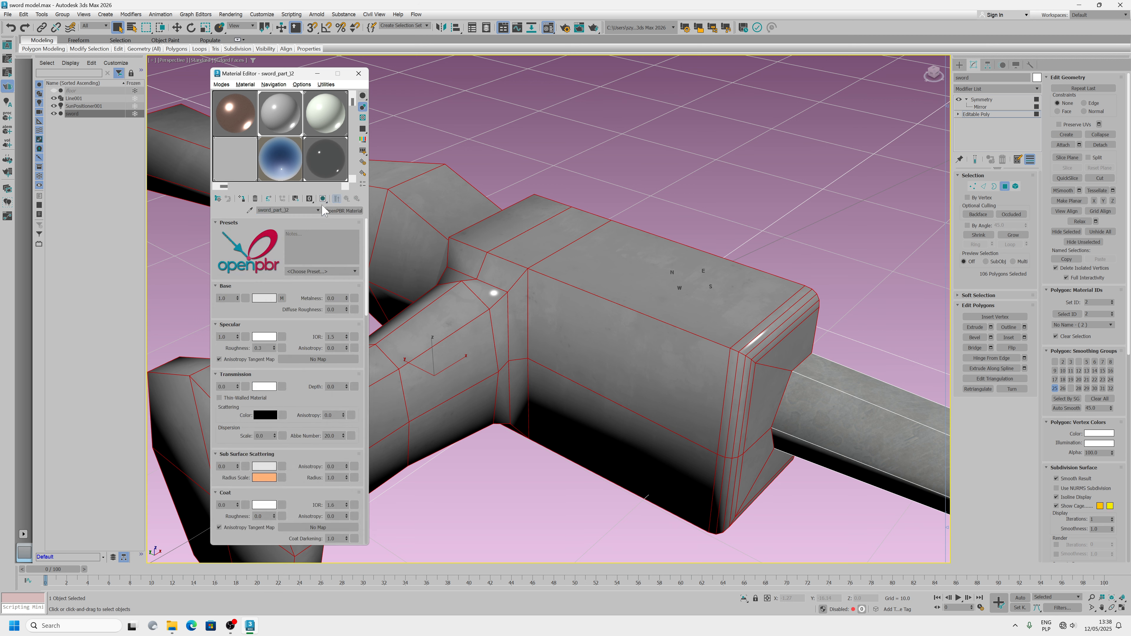
# - Assign the material to the selected polygons and set its specular anisotropy to 0.33 and roughness to 1.0
pyautogui.click(242, 198)
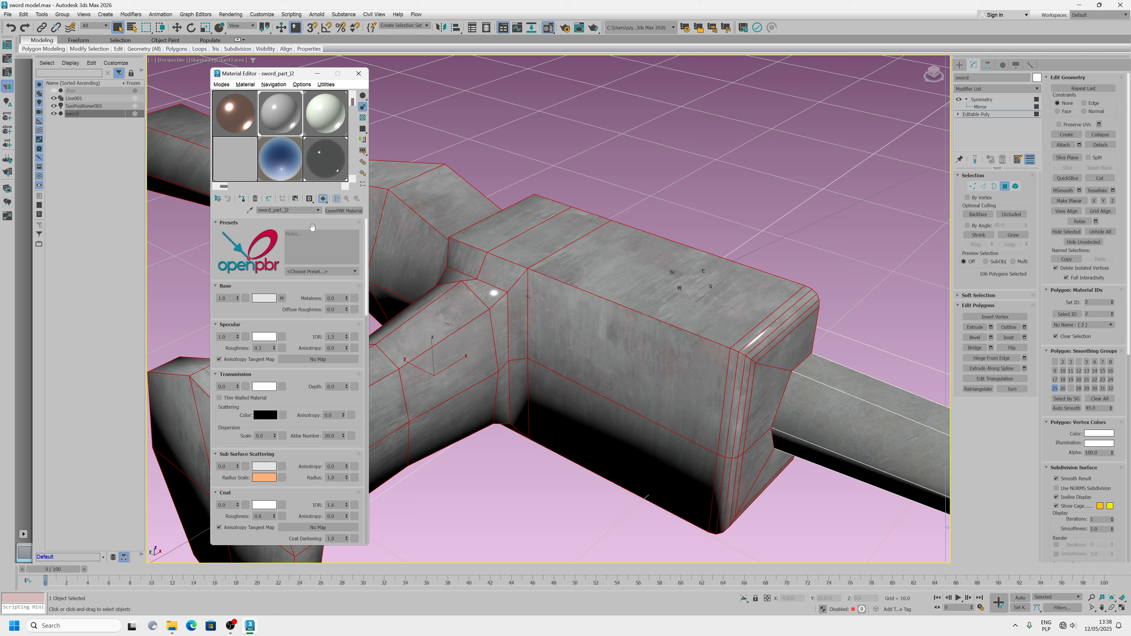
pyautogui.scroll(-2, 298, 335)
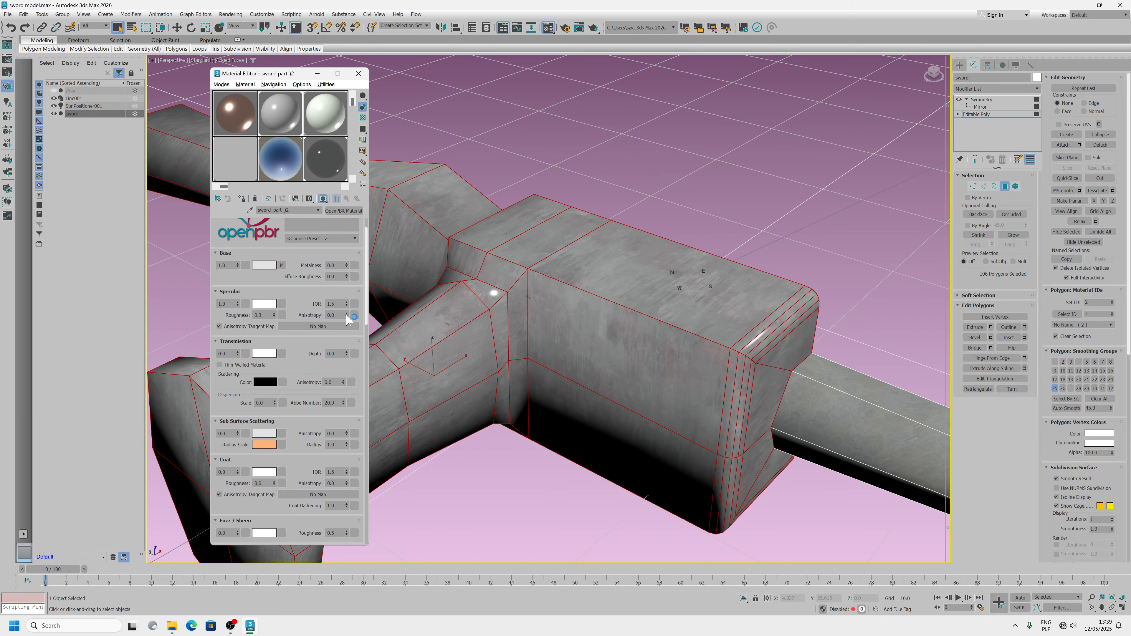
pyautogui.moveTo(347, 312); pyautogui.dragTo(347, 299)
pyautogui.moveTo(274, 317); pyautogui.dragTo(282, 287)
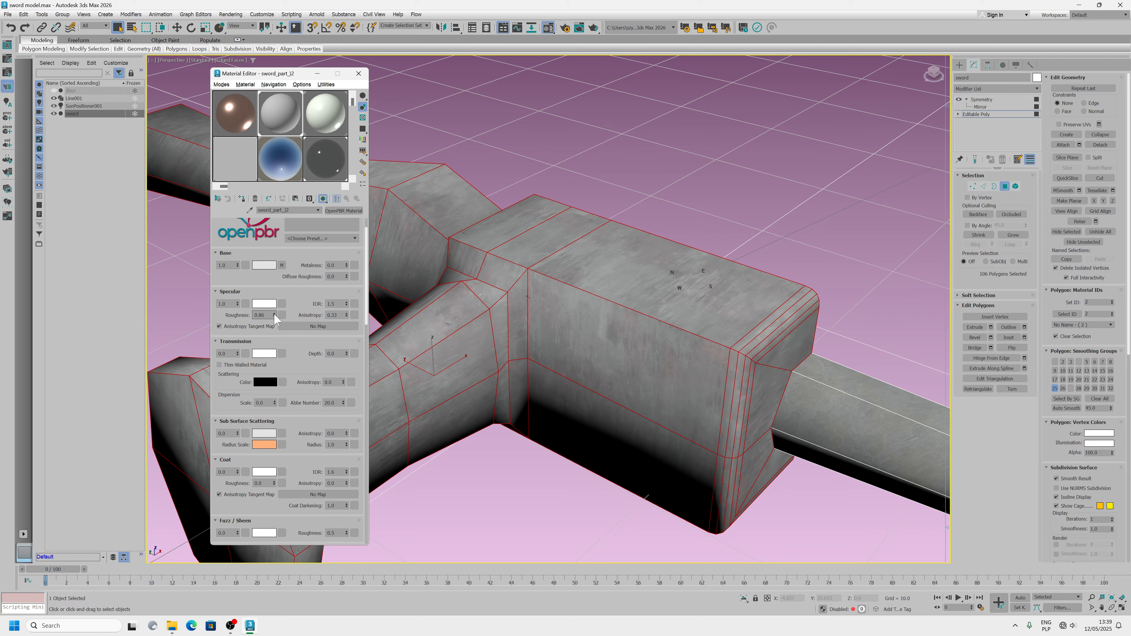
pyautogui.moveTo(275, 317); pyautogui.dragTo(273, 307)
# - Load Metal055A_4K-PNG_Metalness.png as a Bitmap map for base metalness, show it on the model and return to the material's main parameters
pyautogui.click(318, 210)
pyautogui.click(319, 218)
pyautogui.scroll(-3, 296, 379)
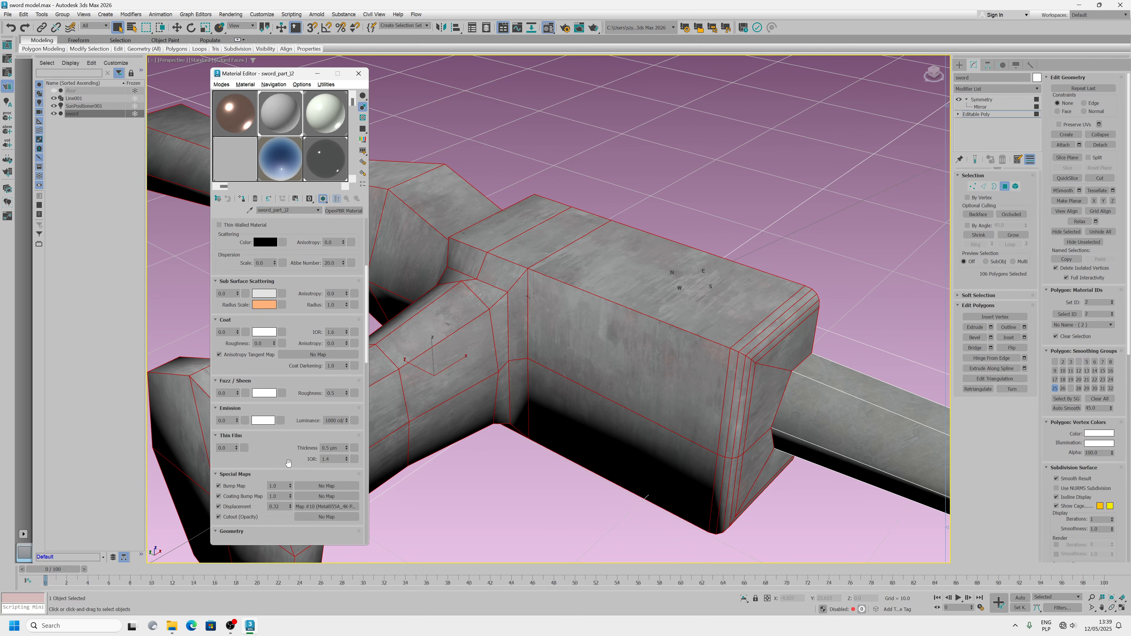
pyautogui.scroll(-5, 288, 464)
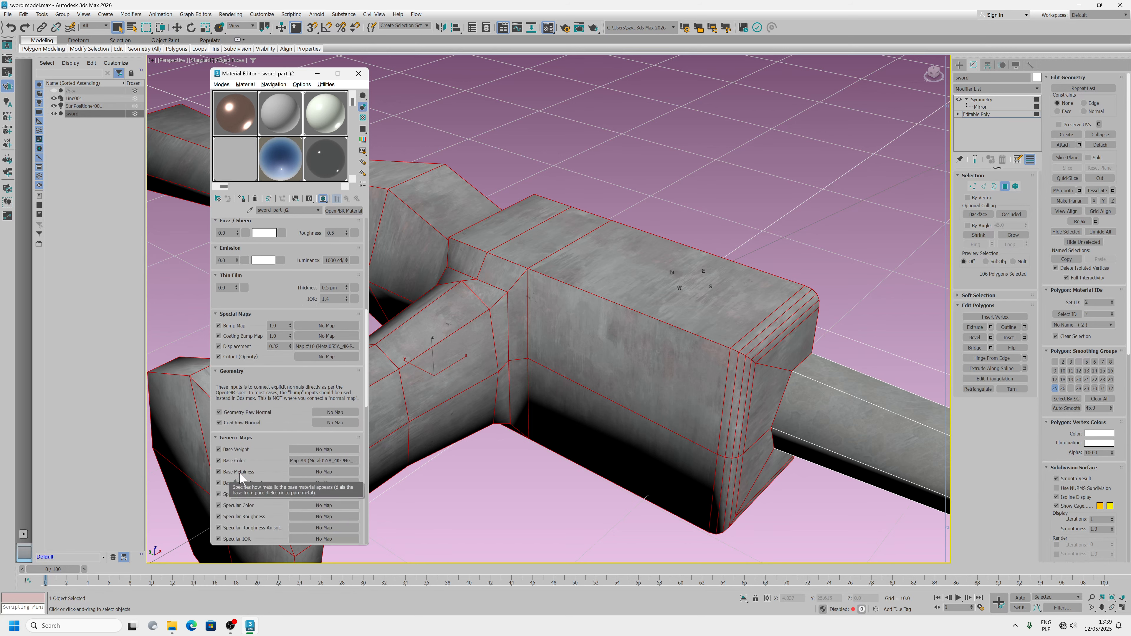
pyautogui.click(309, 472)
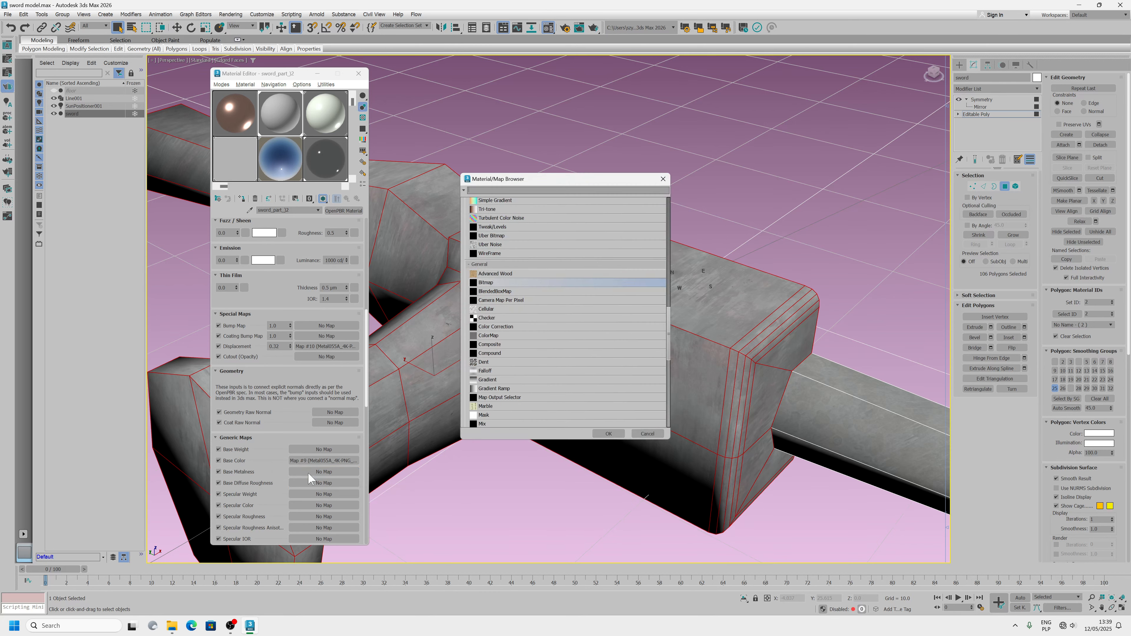
pyautogui.doubleClick(481, 283)
pyautogui.click(749, 201)
pyautogui.click(924, 377)
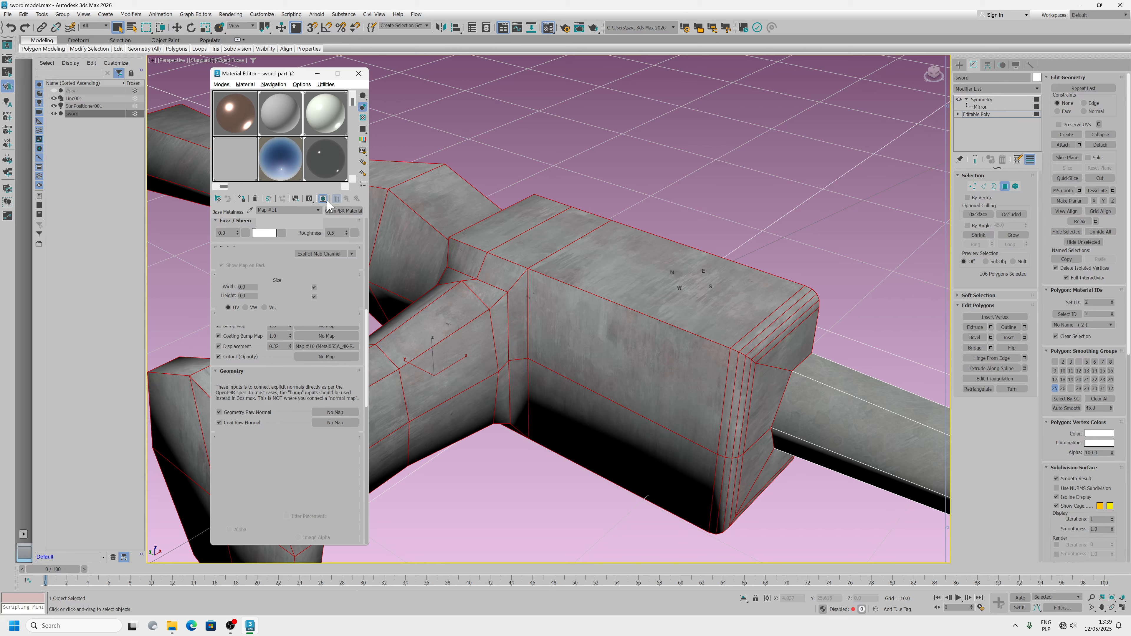
pyautogui.click(324, 198)
pyautogui.click(318, 210)
pyautogui.click(314, 217)
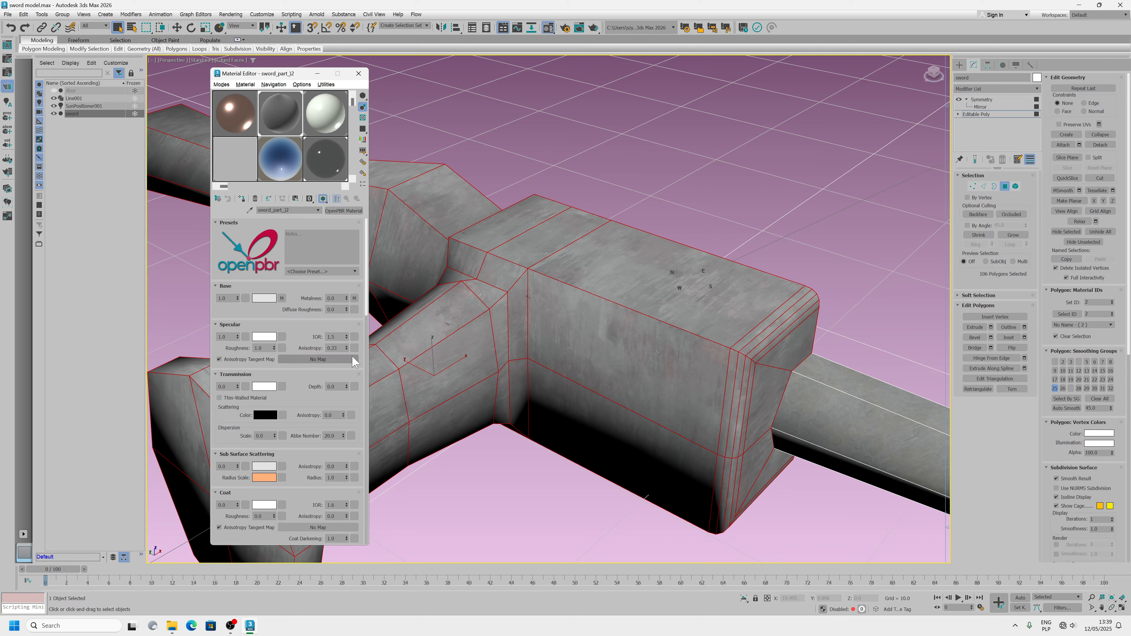
# - Lower the material's specular roughness to 0.43
pyautogui.scroll(-3, 287, 401)
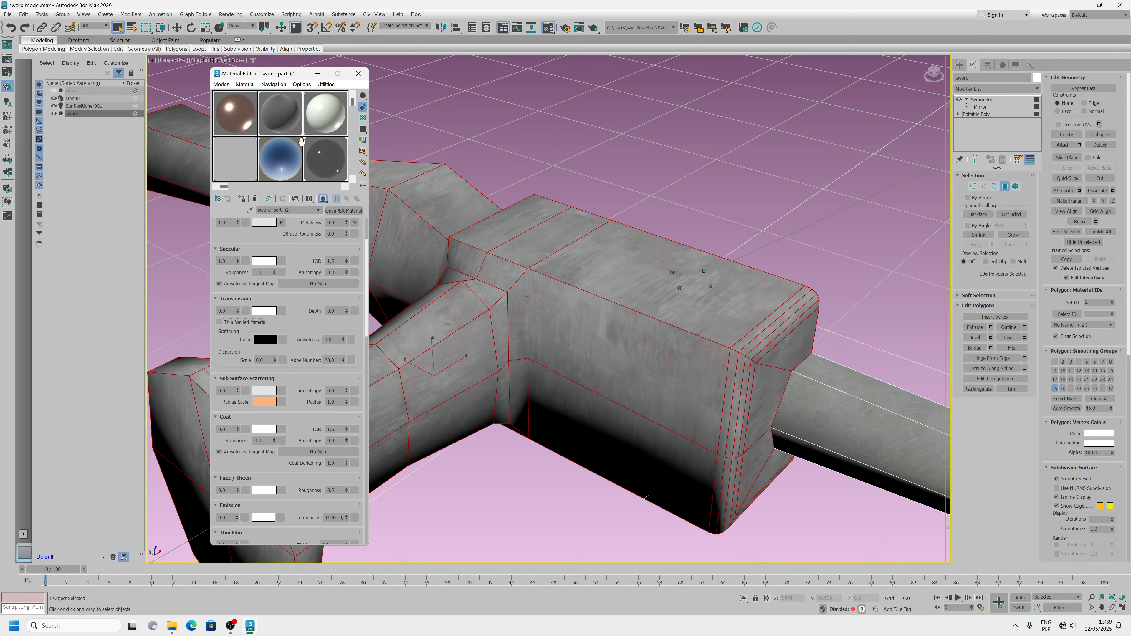
pyautogui.scroll(2, 296, 347)
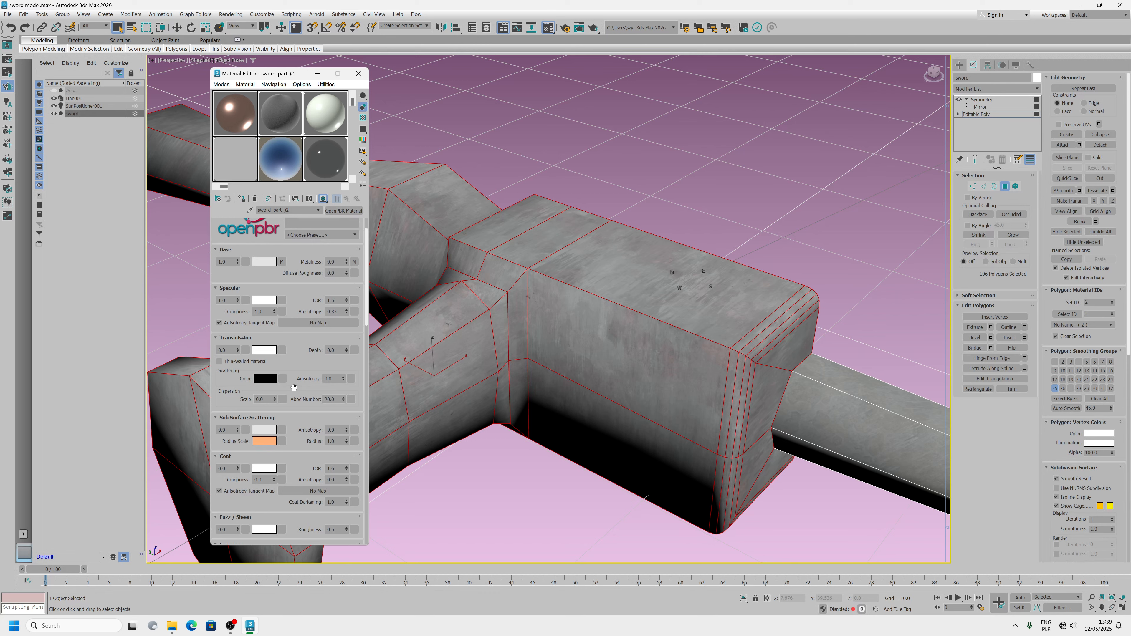
pyautogui.moveTo(273, 318); pyautogui.dragTo(273, 344)
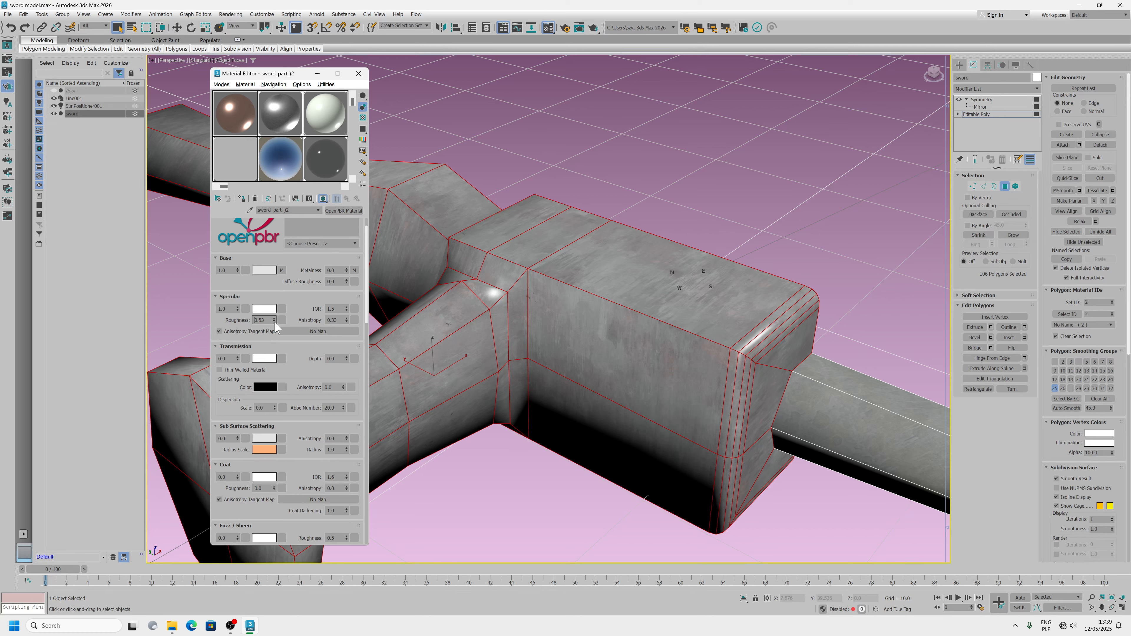
pyautogui.moveTo(273, 318); pyautogui.dragTo(273, 322)
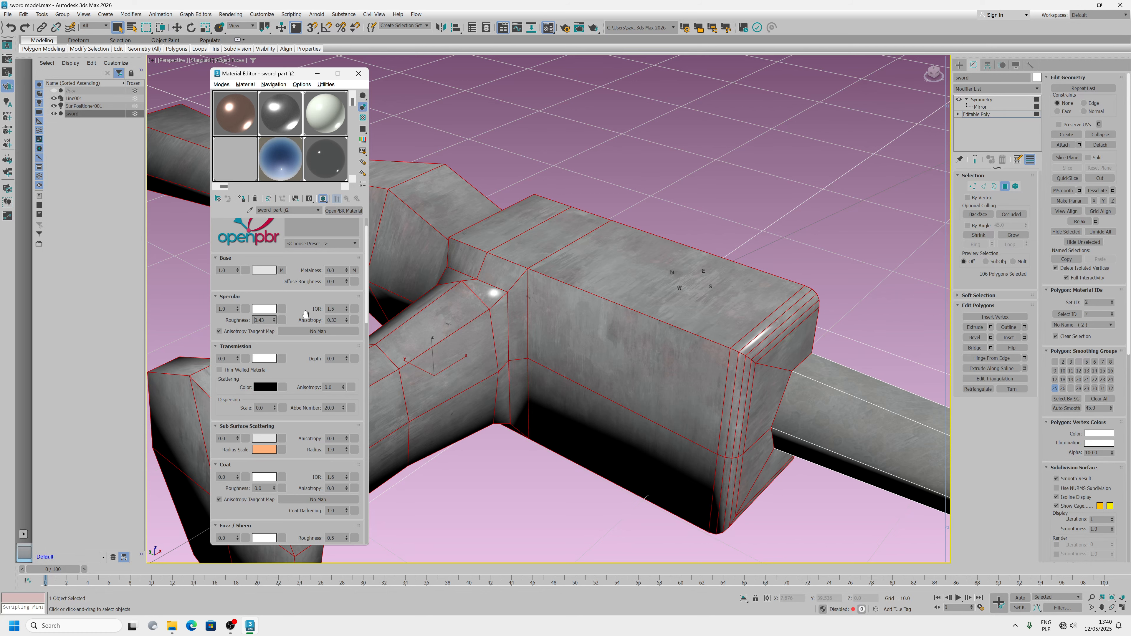
# - Load Metal055A_4K-PNG_Roughness.png as a Bitmap map for specular roughness, show it on the model and return to the material's main parameters
pyautogui.scroll(-5, 305, 314)
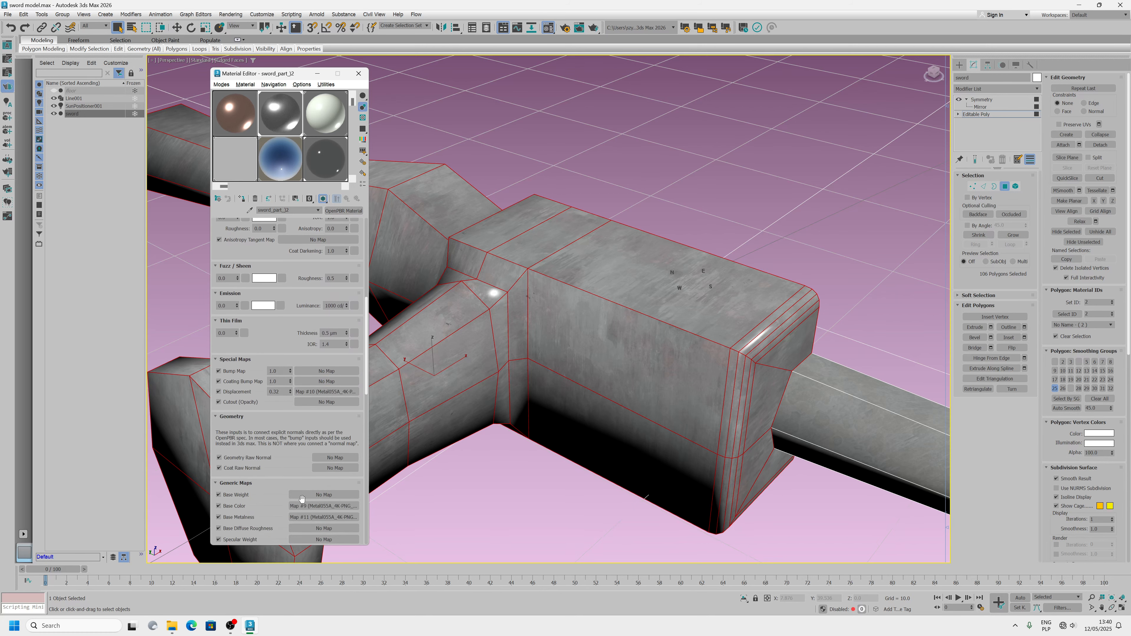
pyautogui.scroll(-3, 295, 477)
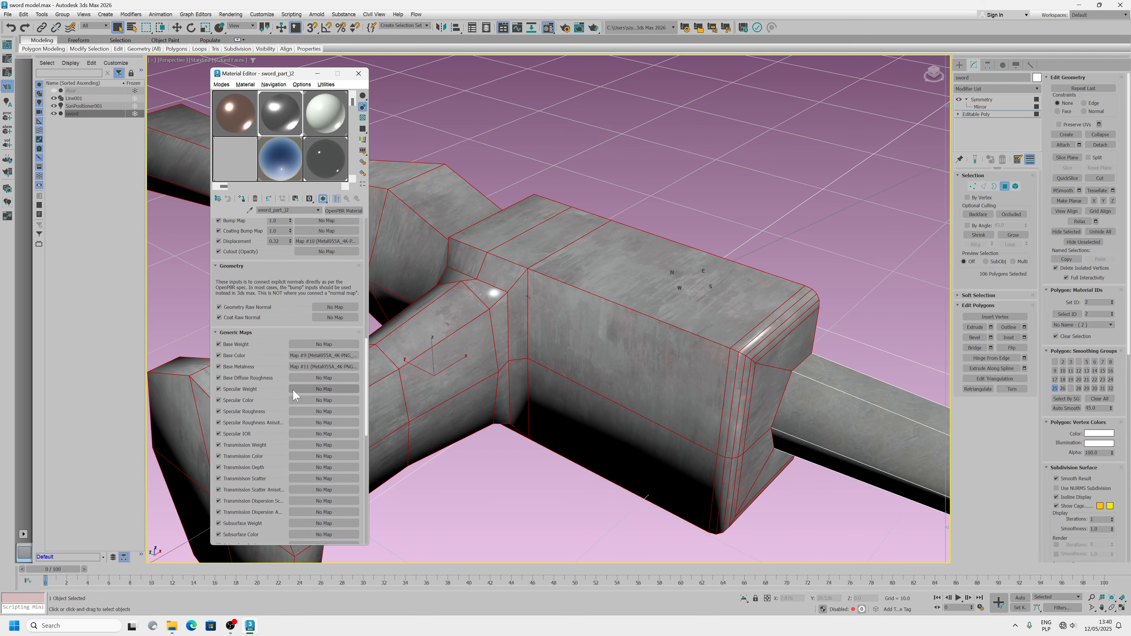
pyautogui.scroll(-1, 281, 428)
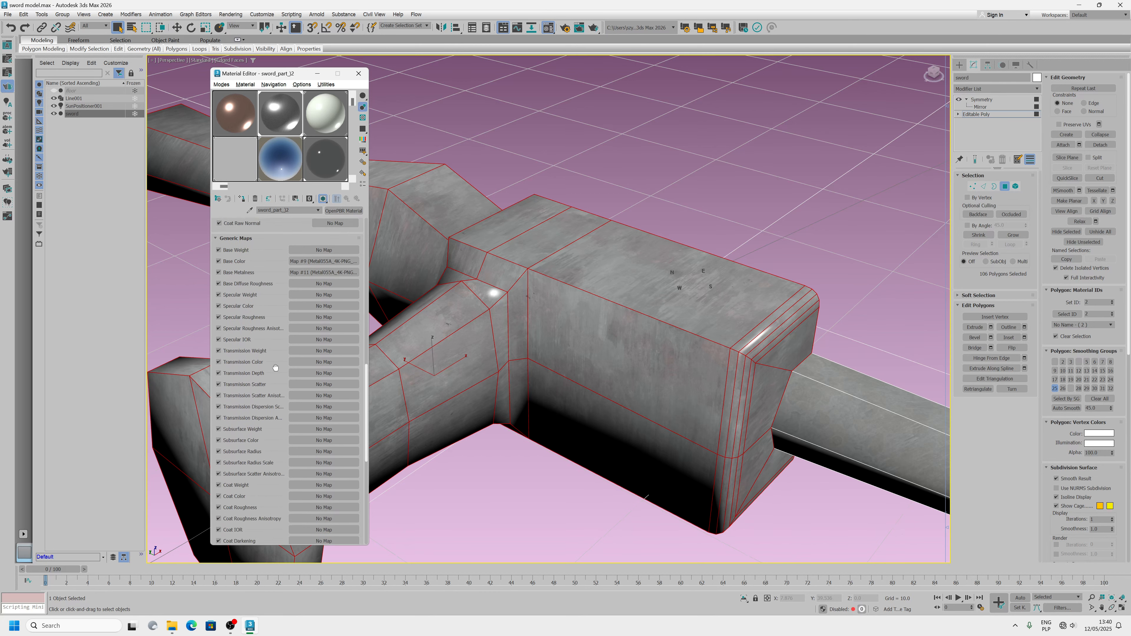
pyautogui.scroll(-1, 281, 439)
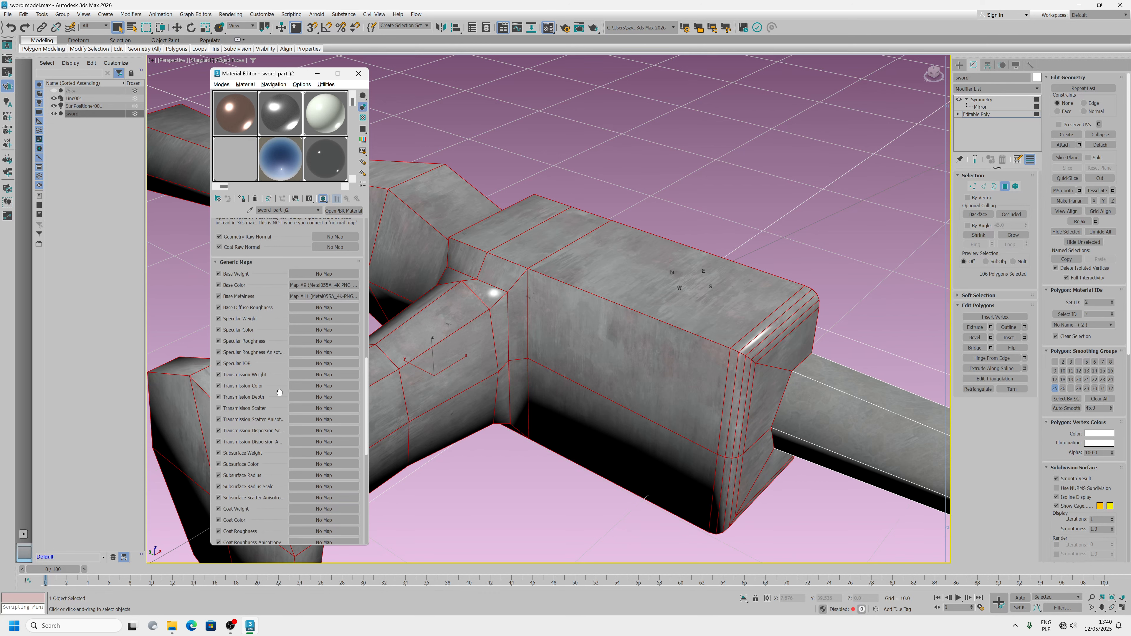
pyautogui.scroll(-2, 280, 392)
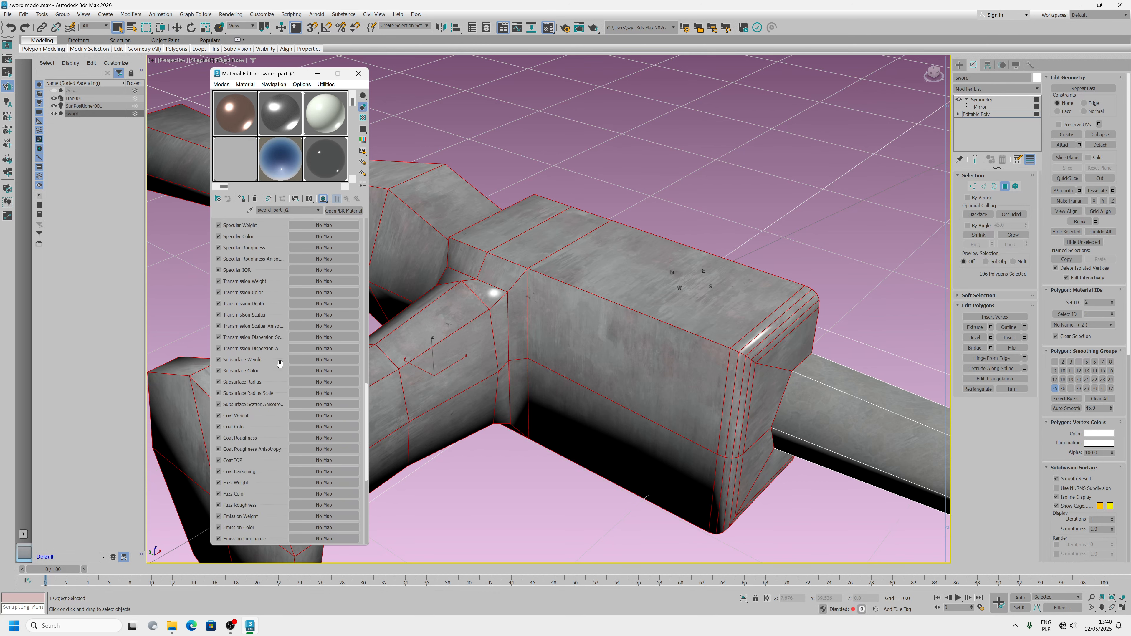
pyautogui.moveTo(276, 370); pyautogui.dragTo(280, 453)
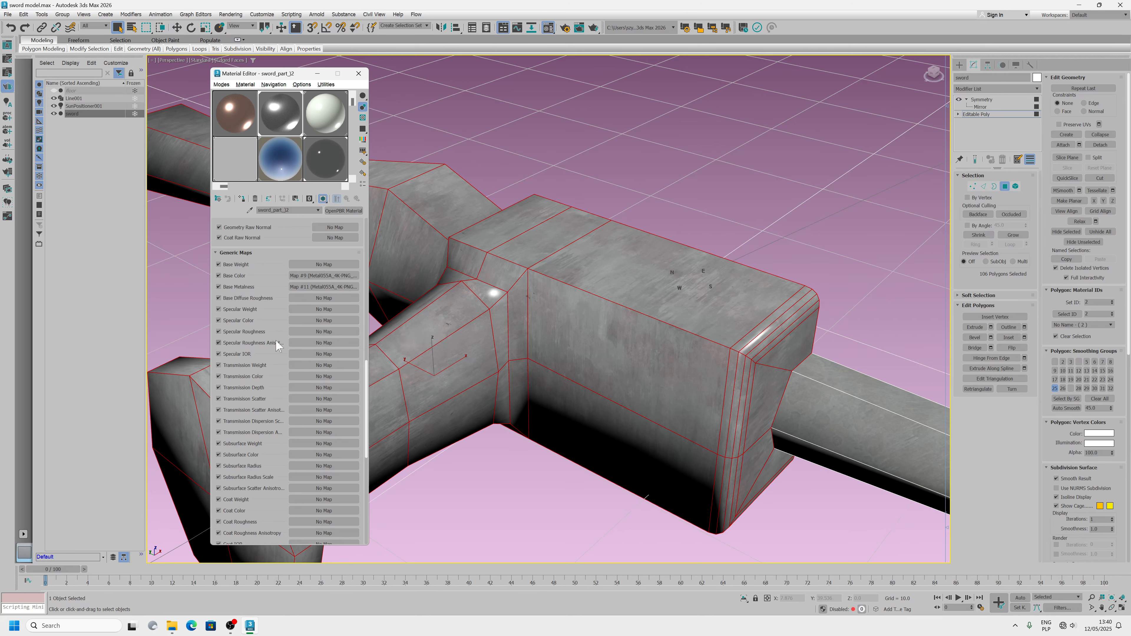
pyautogui.click(307, 335)
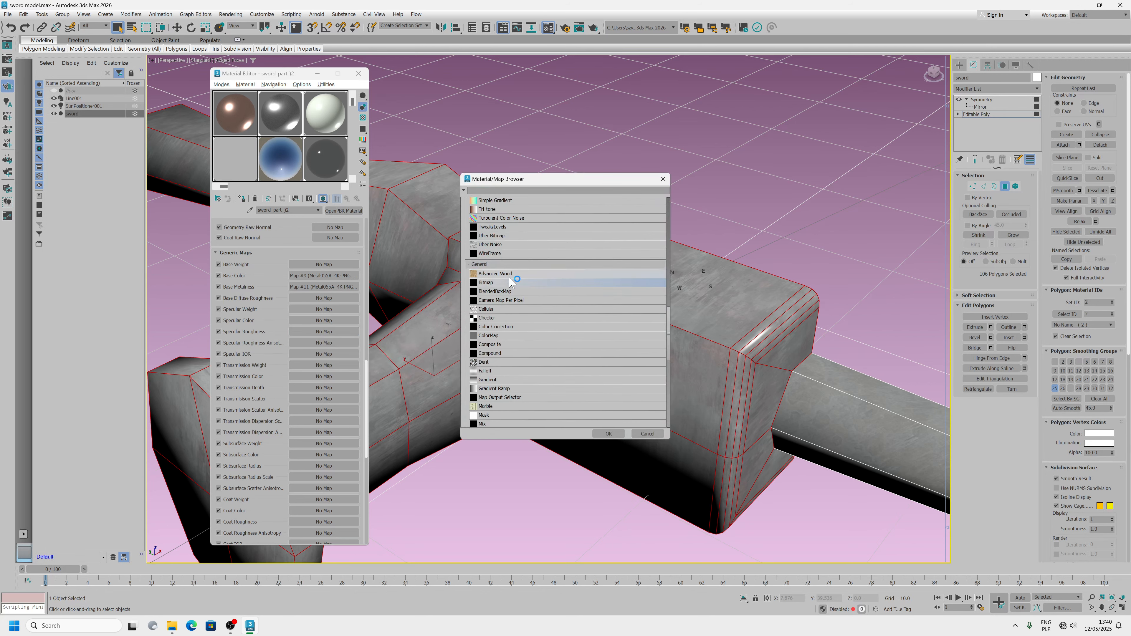
pyautogui.doubleClick(486, 286)
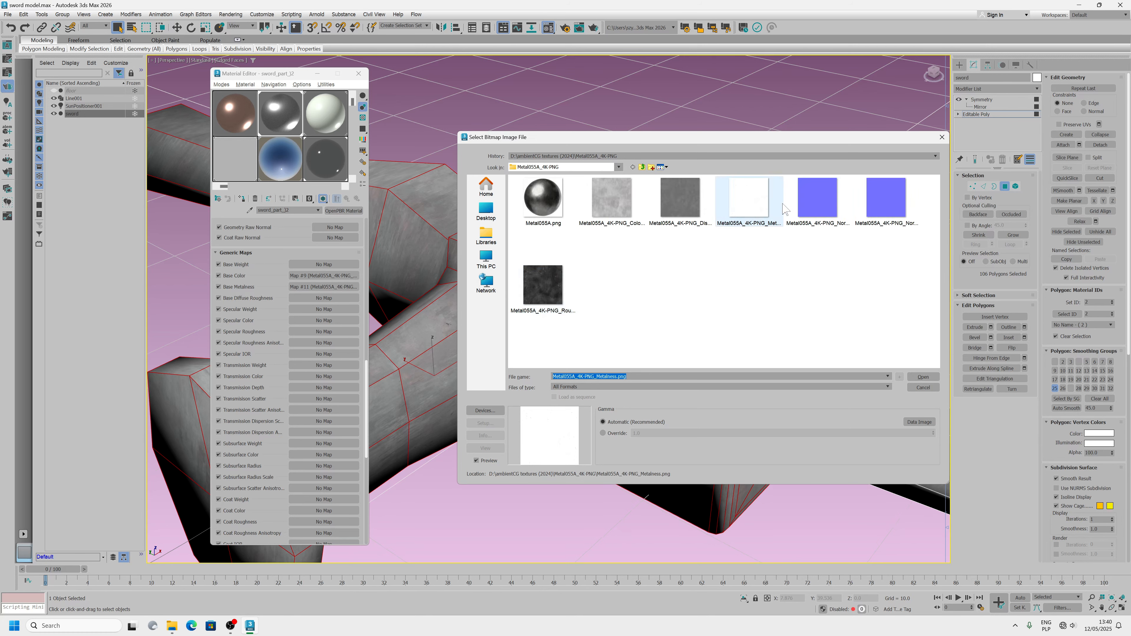
pyautogui.click(570, 297)
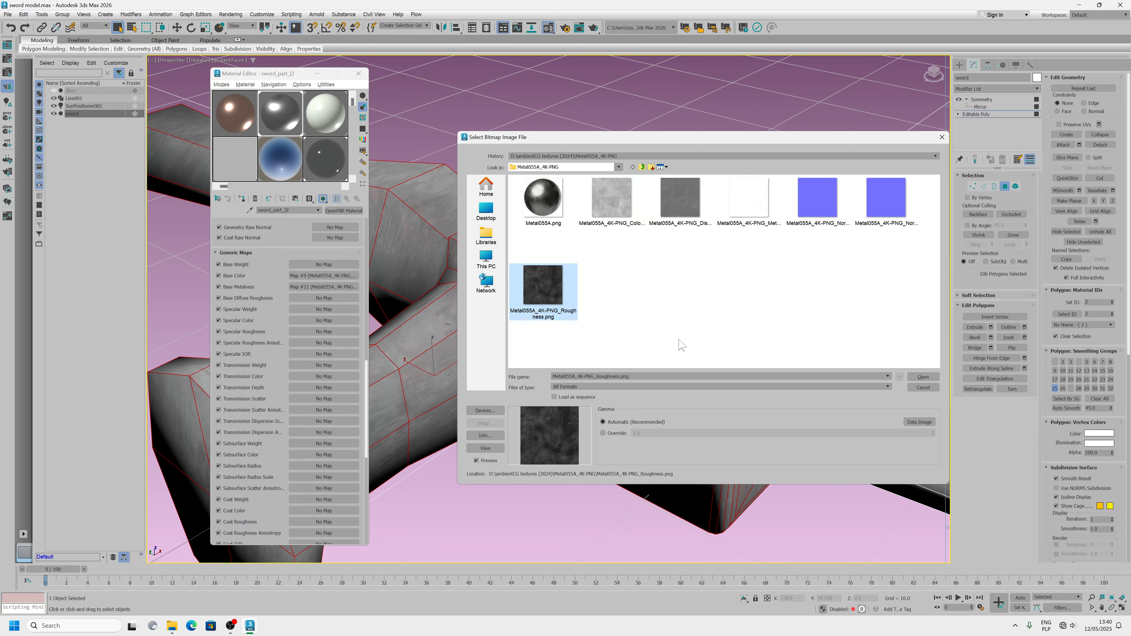
pyautogui.click(922, 377)
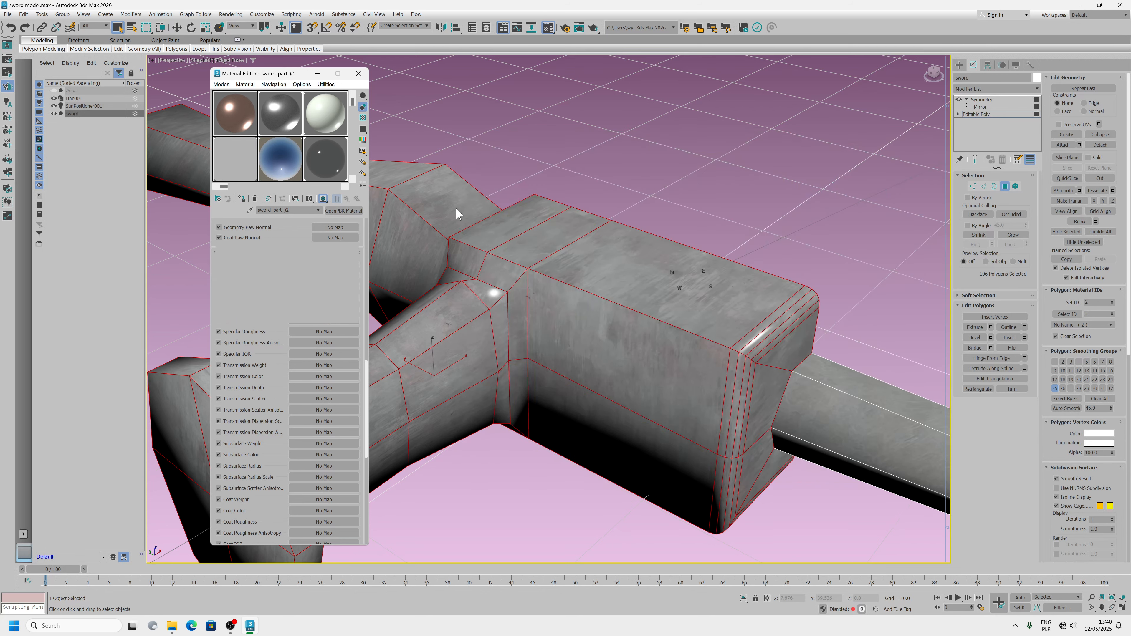
pyautogui.click(324, 199)
pyautogui.click(316, 209)
pyautogui.click(314, 217)
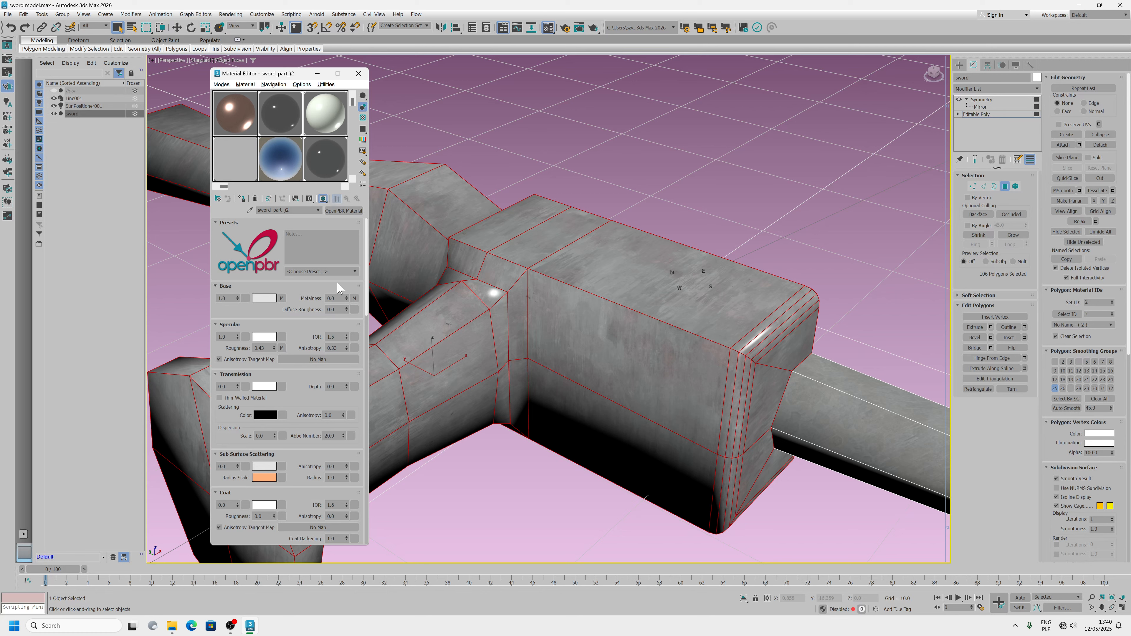
# - Set the specular roughness to 0.63 and the base metalness to 0.52, dismissing the unrelated application error
pyautogui.click(274, 350)
pyautogui.click(274, 350)
pyautogui.moveTo(275, 350); pyautogui.dragTo(275, 338)
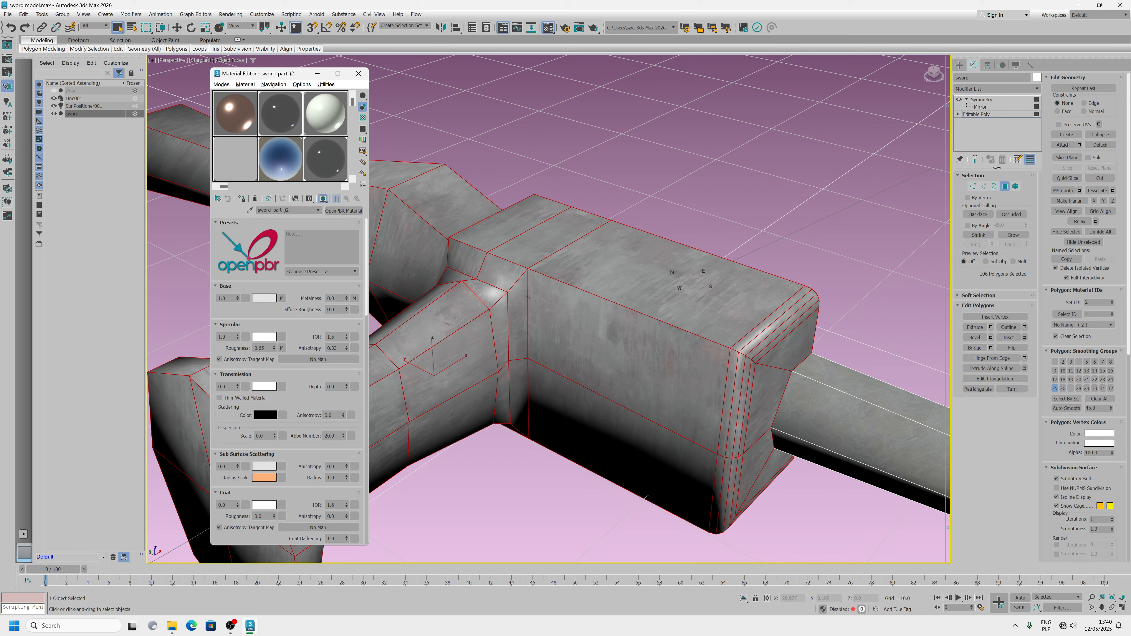
pyautogui.moveTo(345, 335); pyautogui.dragTo(347, 272)
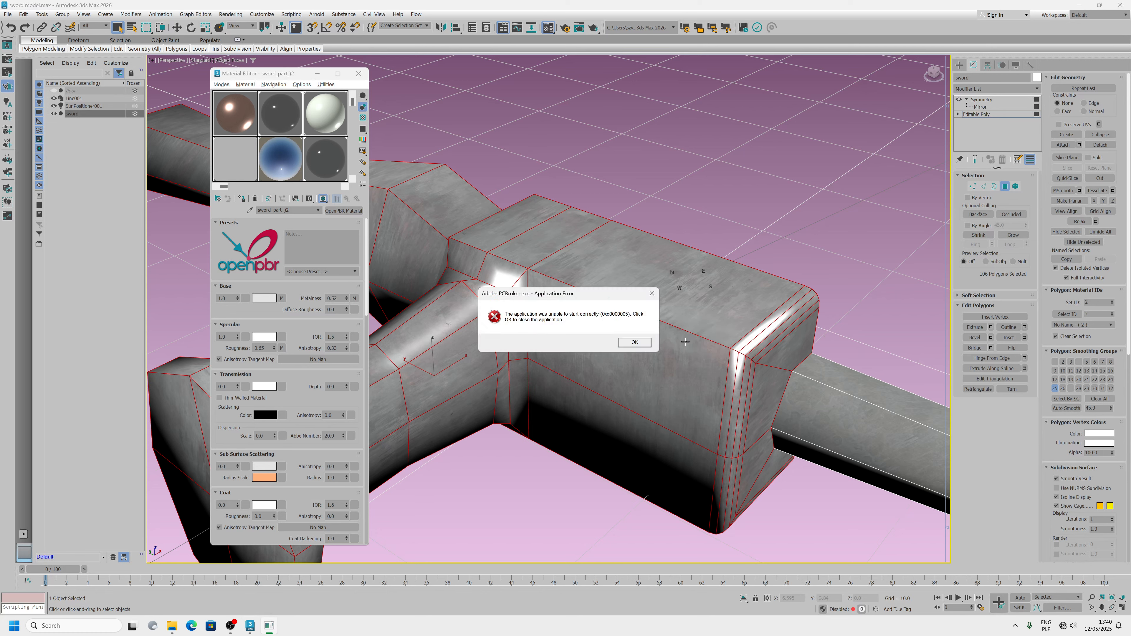
pyautogui.click(634, 342)
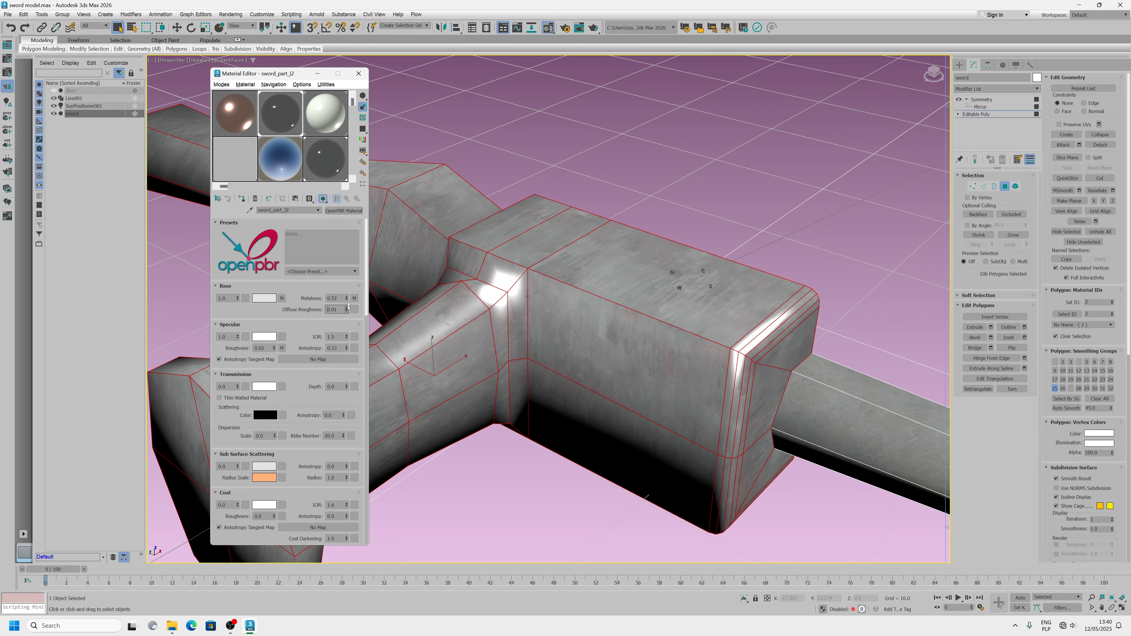
# - Set the diffuse roughness to 0.14 and the specular weight to 0.46, and reassign the material to the selected polygons
pyautogui.moveTo(346, 310); pyautogui.dragTo(347, 304)
pyautogui.moveTo(239, 338); pyautogui.dragTo(240, 366)
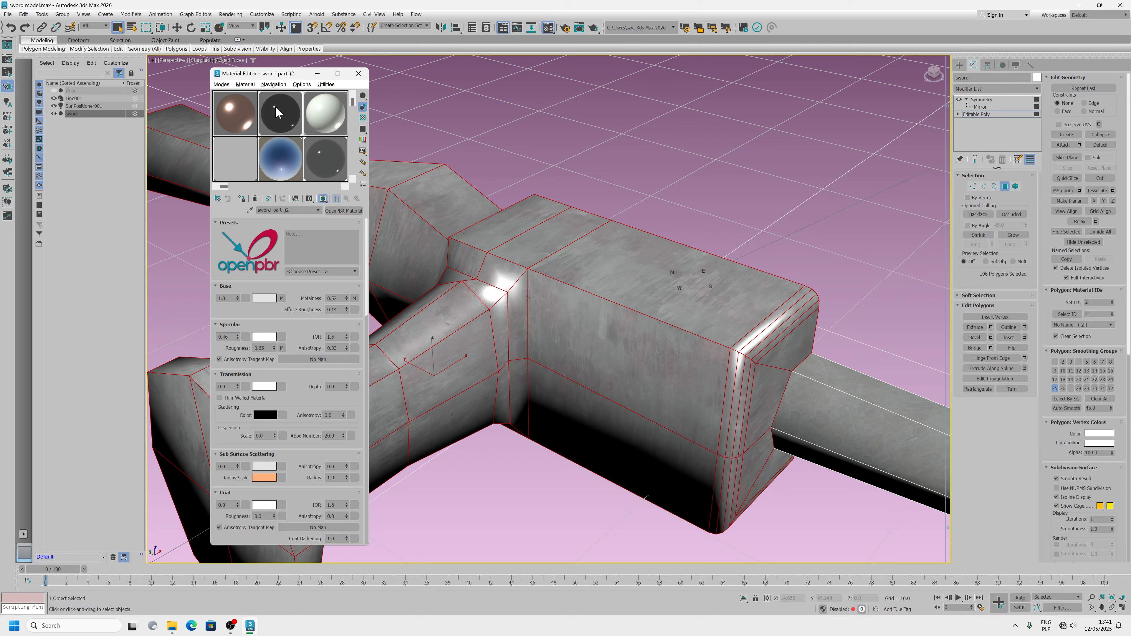
pyautogui.click(243, 201)
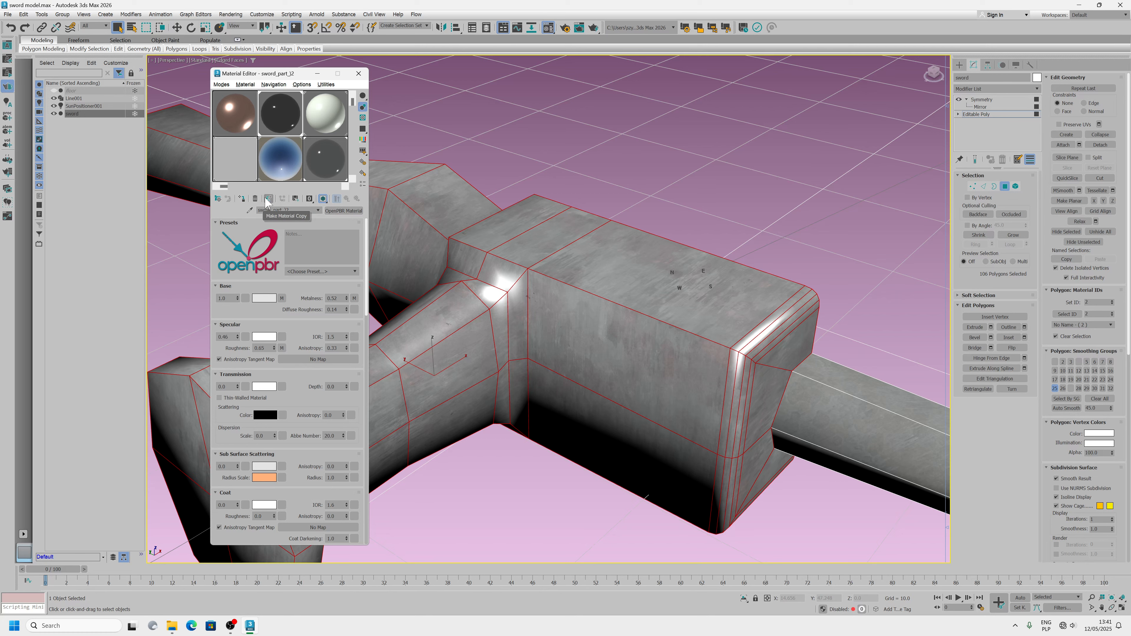
# - Put the hilt and guard material into the material library under the name sword_part_02
pyautogui.click(295, 199)
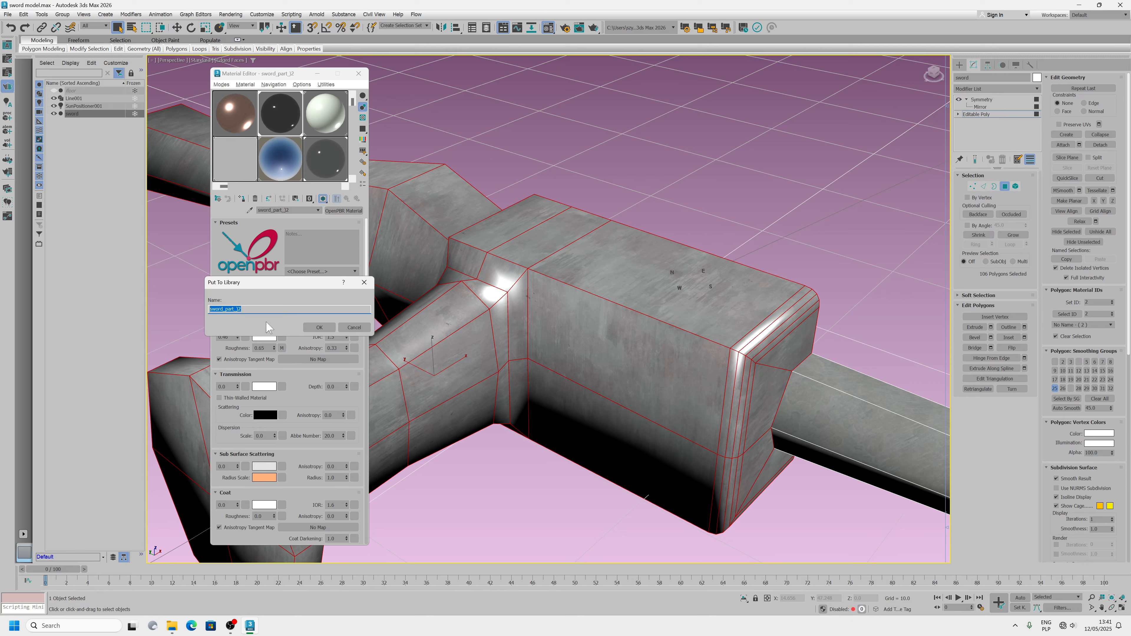
pyautogui.click(239, 309)
pyautogui.click(320, 327)
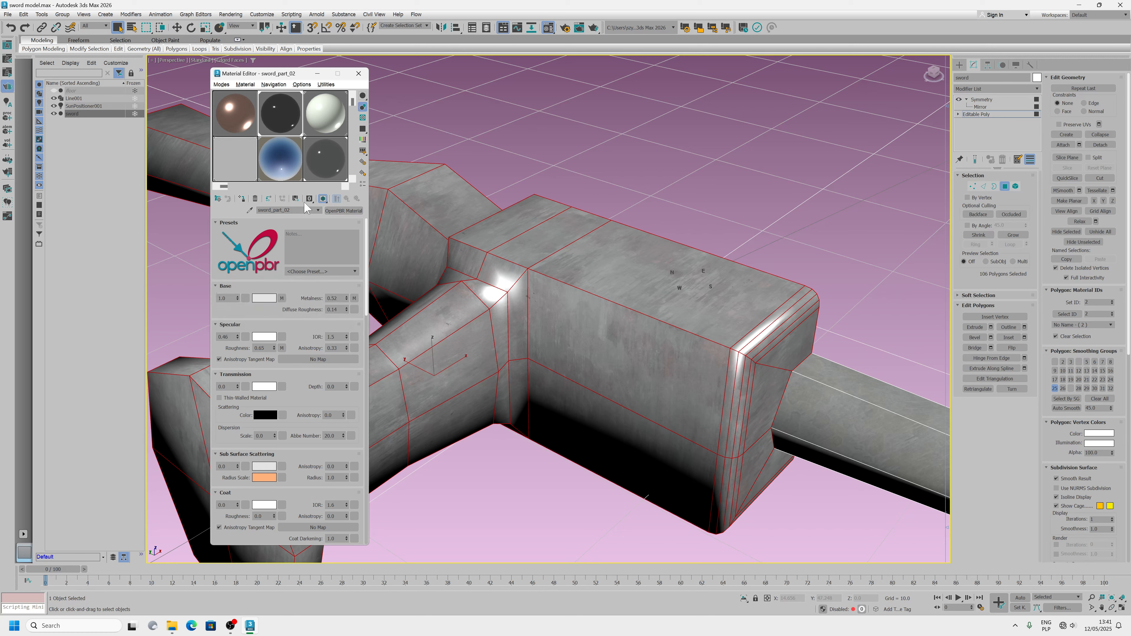
# - Make a copy of the sword_part_02 material and put it into the material library under the same name
pyautogui.click(269, 199)
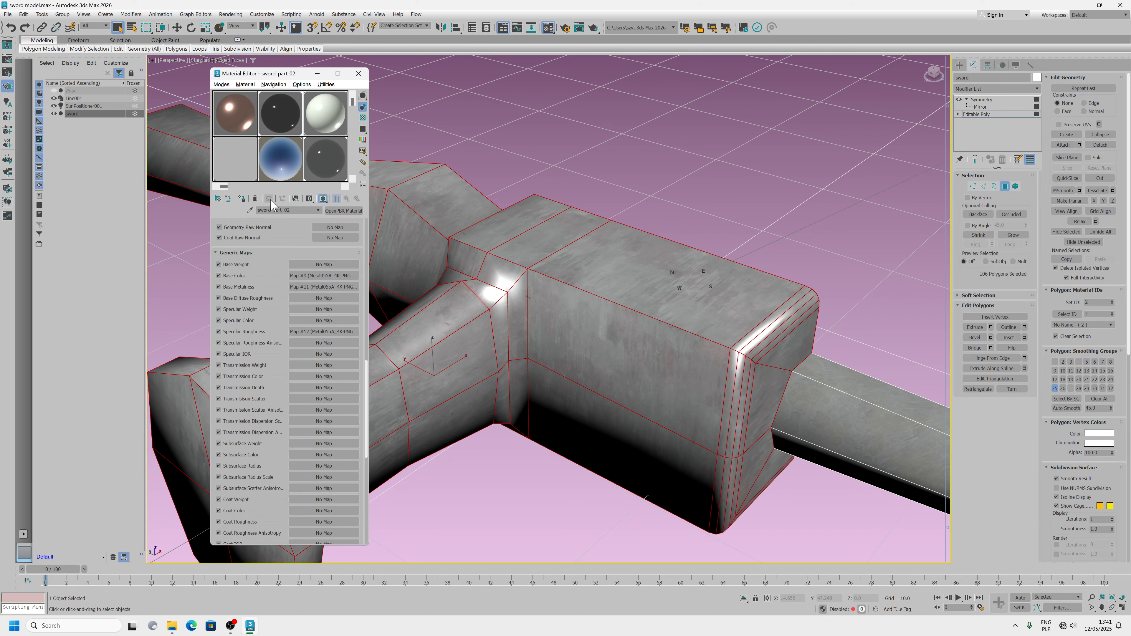
pyautogui.click(295, 199)
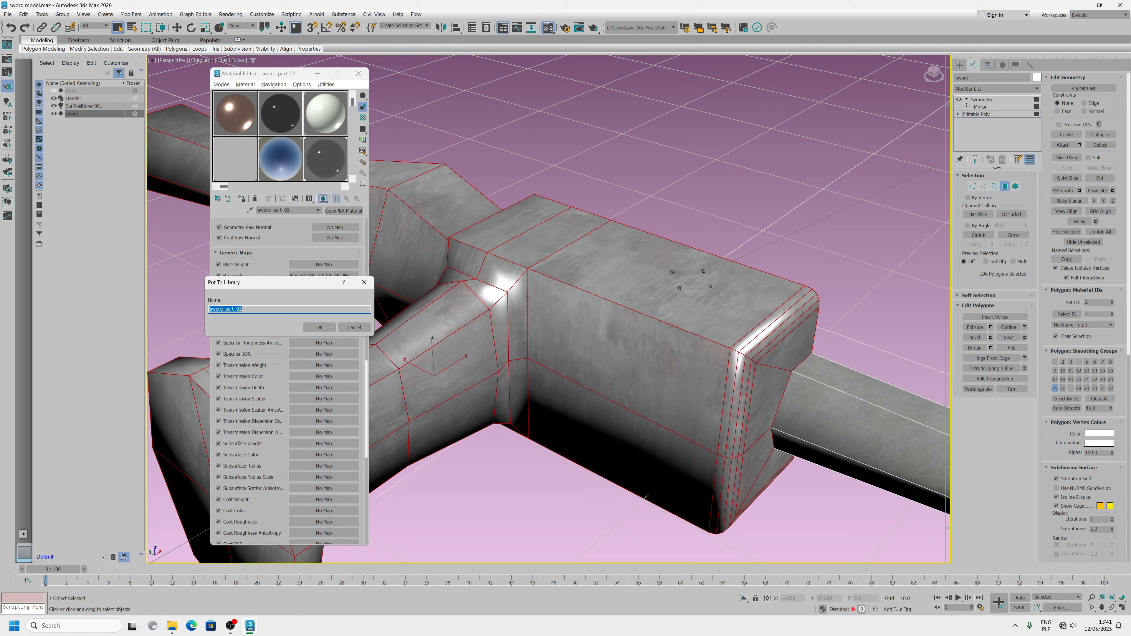
pyautogui.click(319, 325)
pyautogui.click(577, 318)
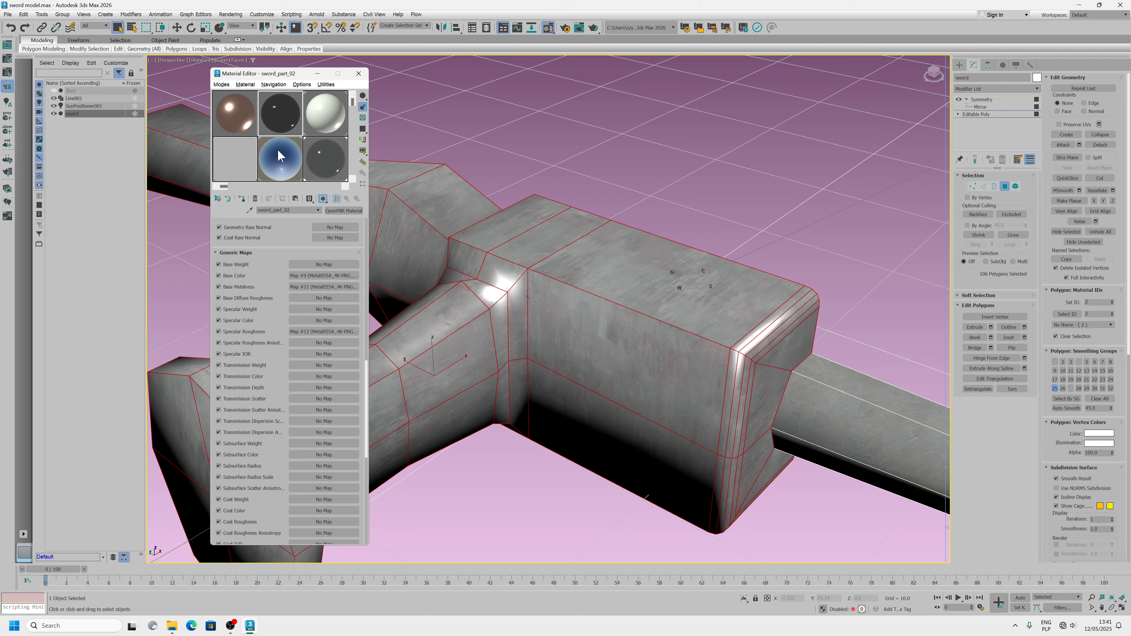
# - Check the Temporary Library in the Material/Map Browser for the saved sword materials, including sword_part_02
pyautogui.click(221, 85)
pyautogui.moveTo(242, 85)
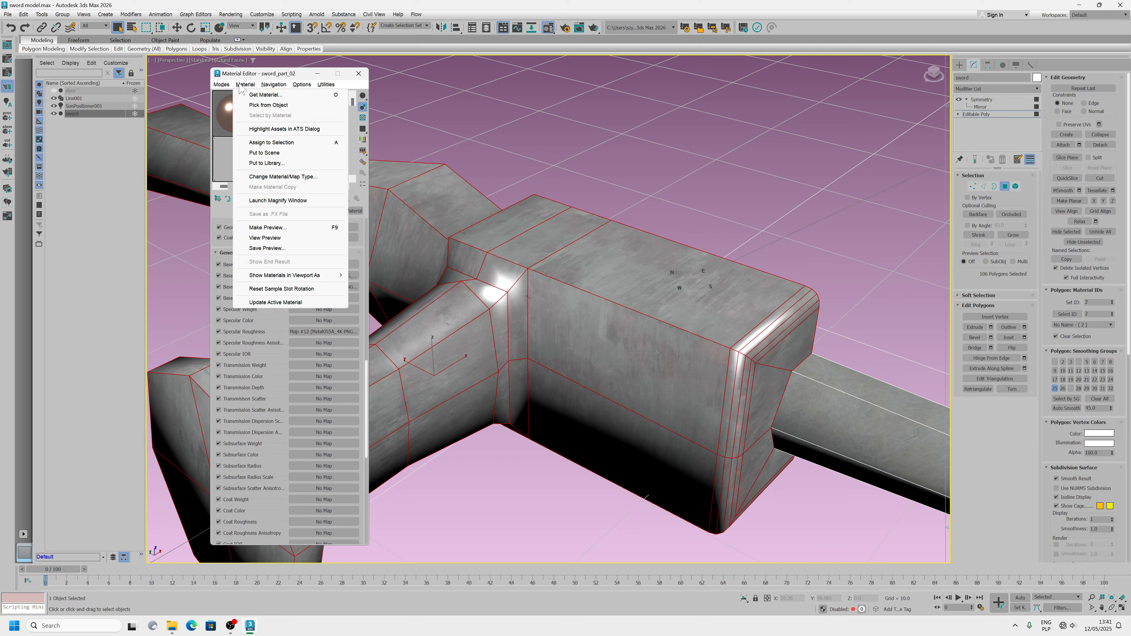
pyautogui.click(265, 95)
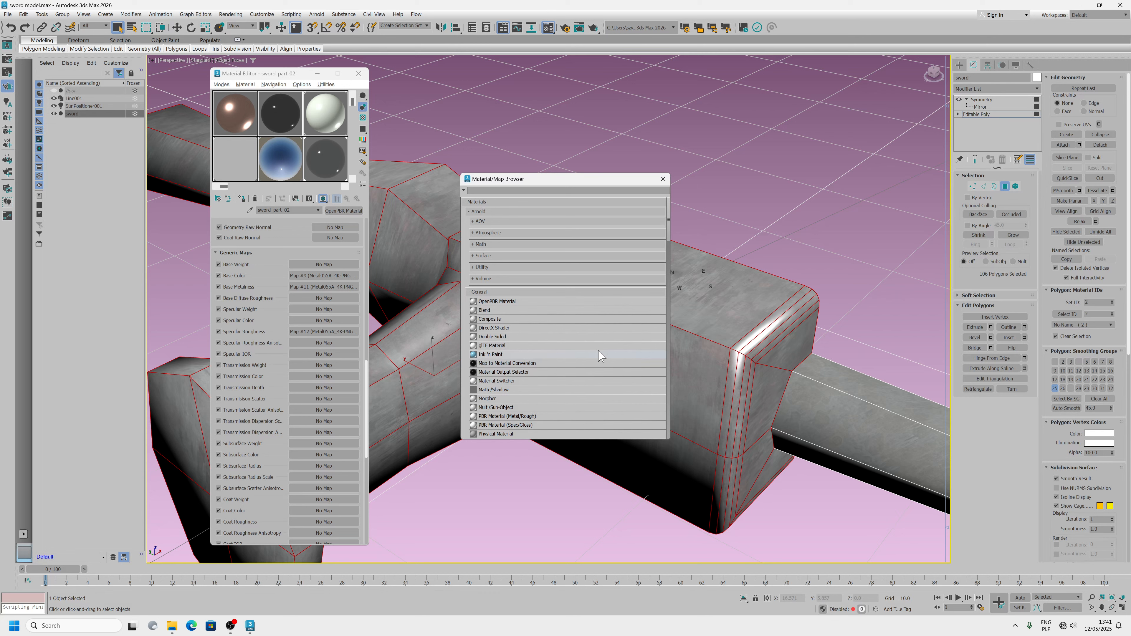
pyautogui.click(493, 292)
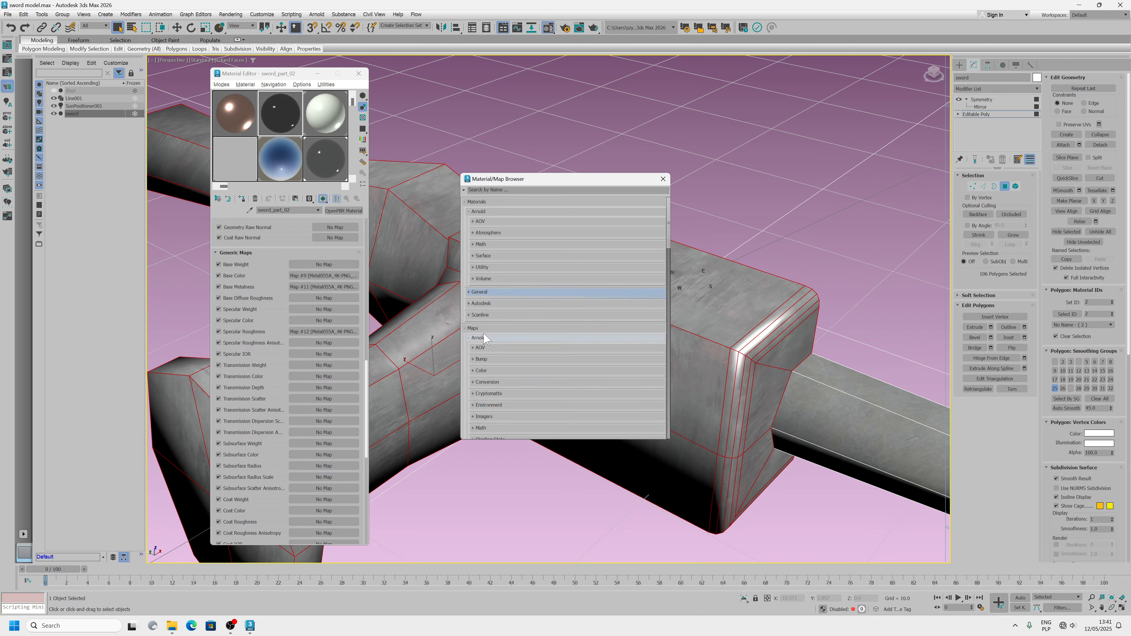
pyautogui.moveTo(669, 243); pyautogui.dragTo(668, 443)
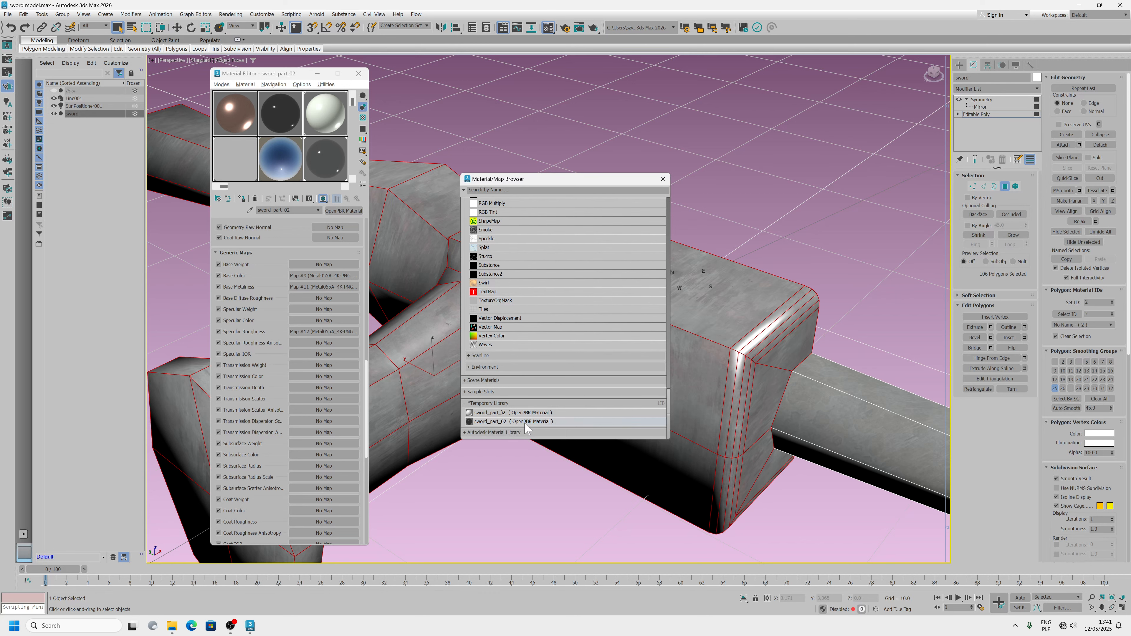
pyautogui.click(662, 180)
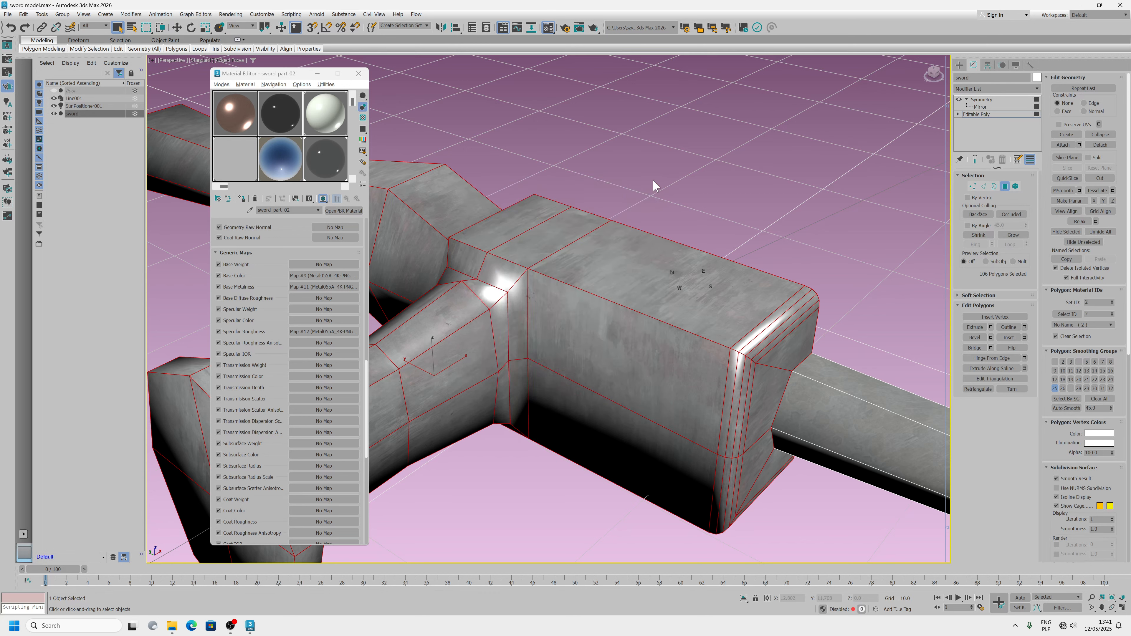
# - Open the Resource Collector utility with bitmap collection enabled in copy mode
pyautogui.click(1030, 64)
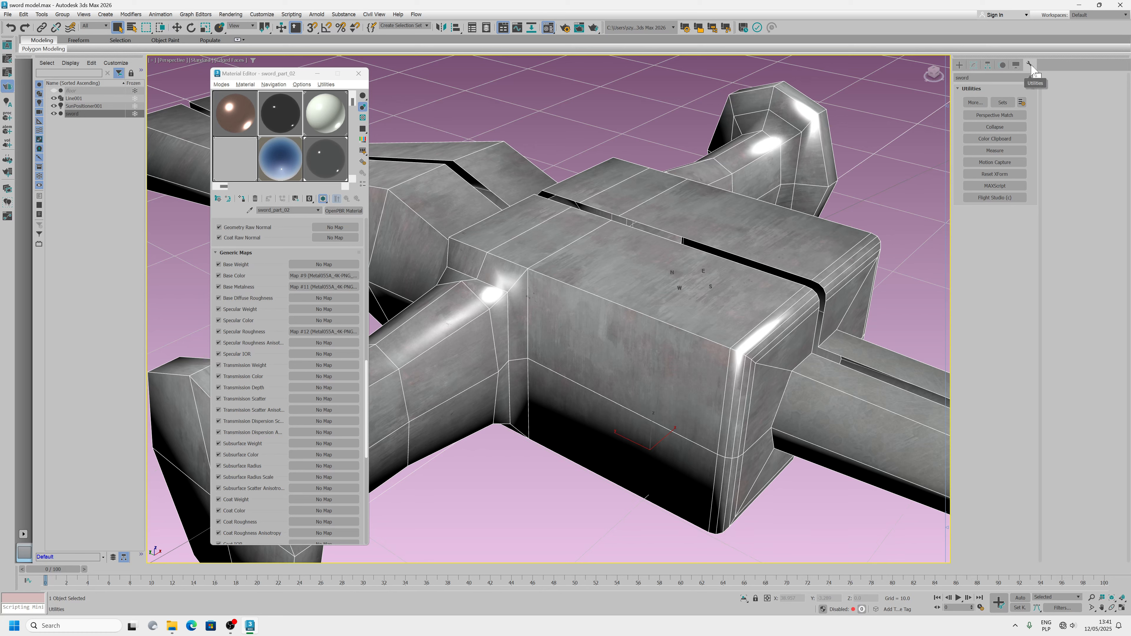
pyautogui.click(975, 103)
pyautogui.scroll(-2, 545, 332)
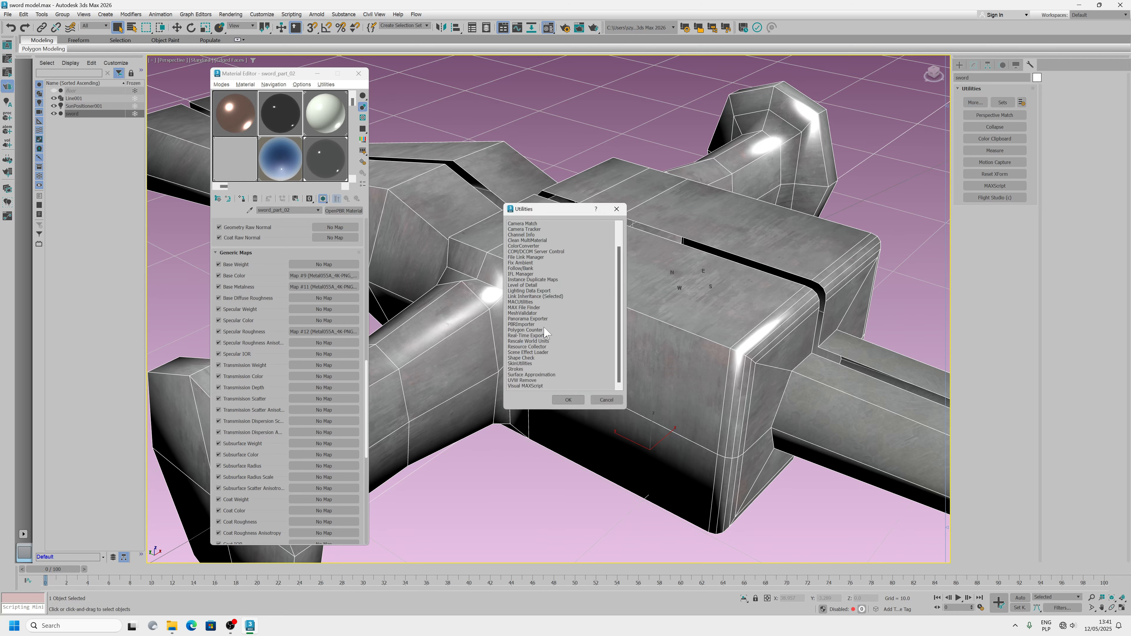
pyautogui.doubleClick(530, 347)
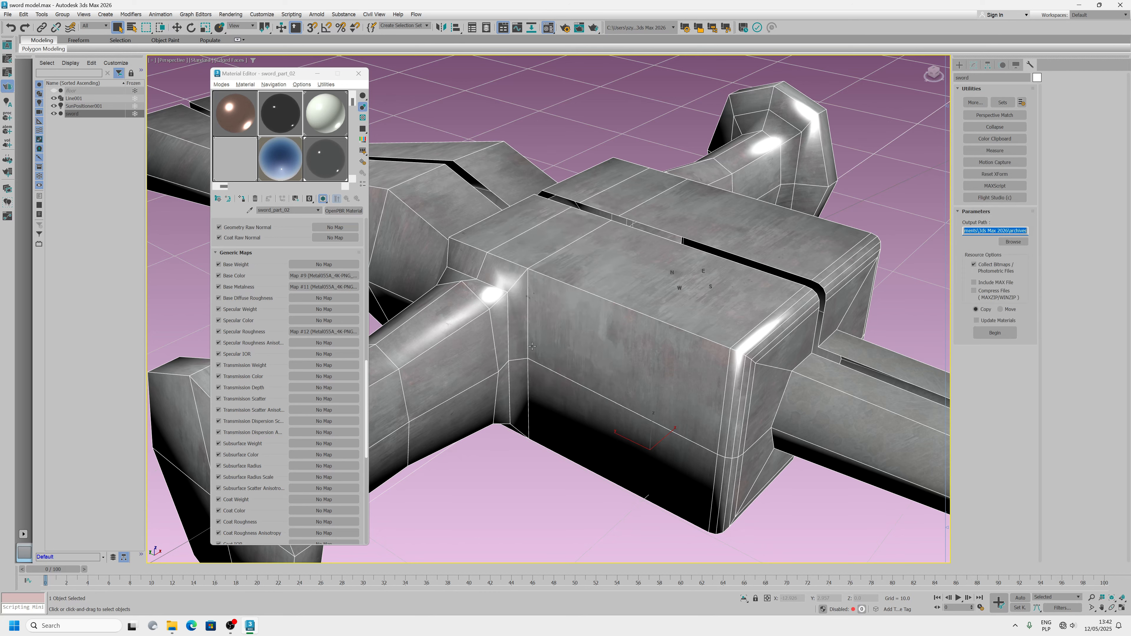
pyautogui.click(993, 334)
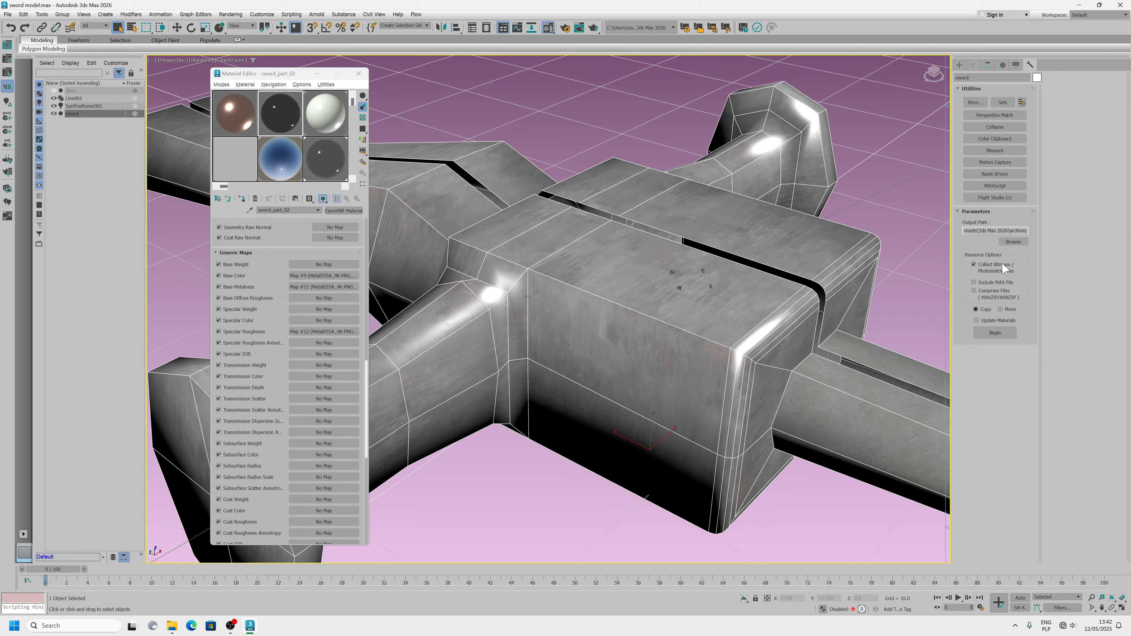
# - Set the Resource Collector's output path to D:\3ds max 2026 projects and collect the scene's bitmaps there
pyautogui.click(1013, 242)
pyautogui.click(481, 243)
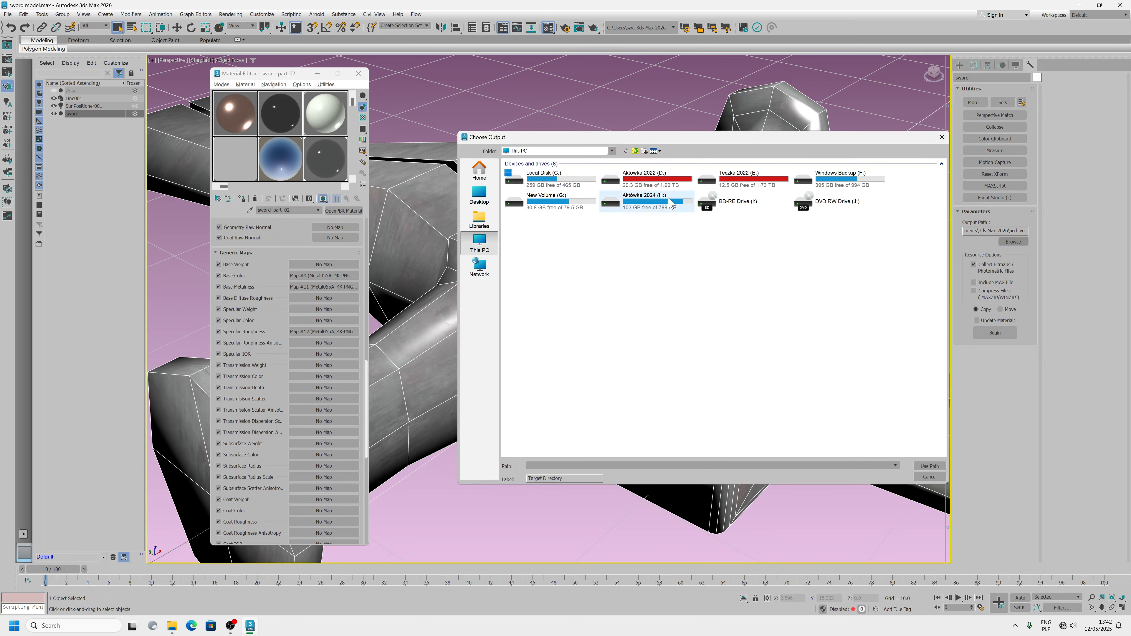
pyautogui.doubleClick(659, 181)
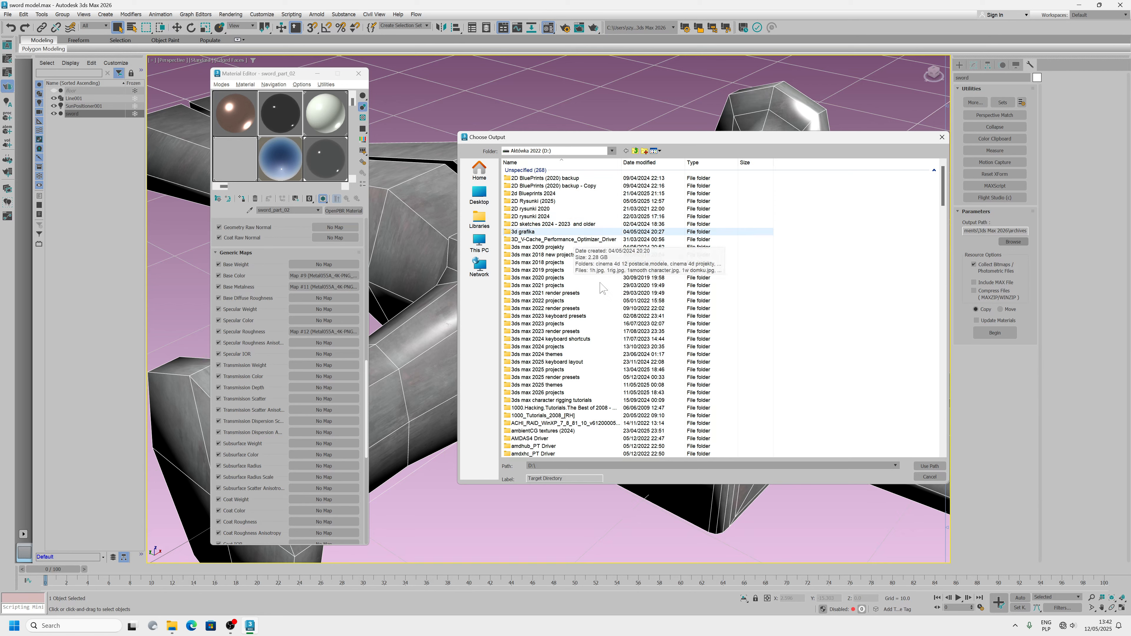
pyautogui.click(559, 394)
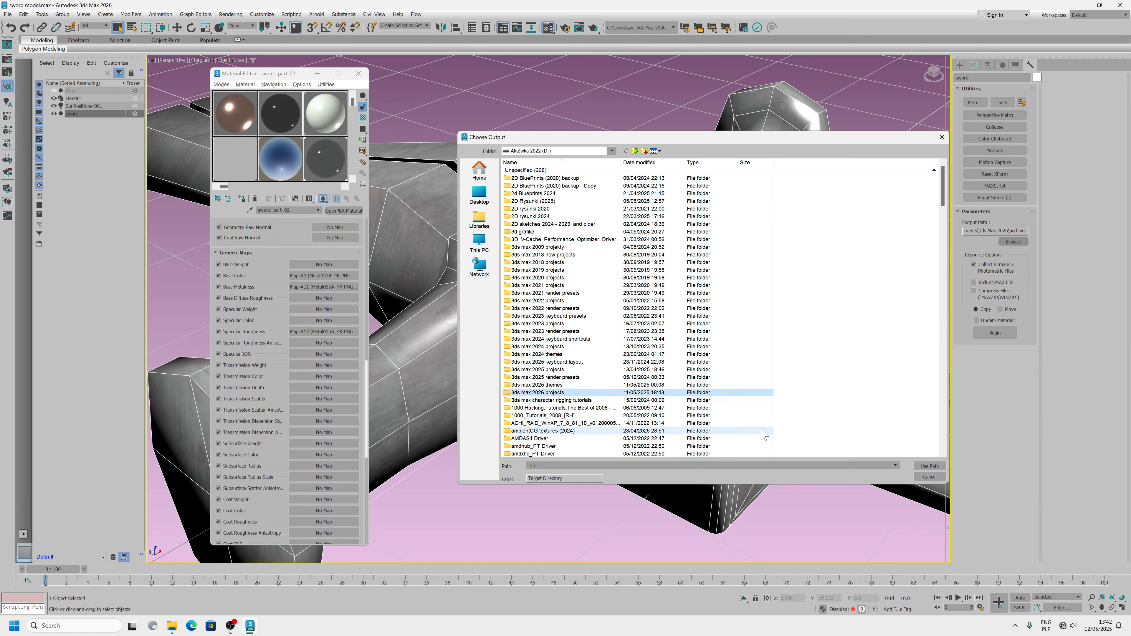
pyautogui.click(930, 466)
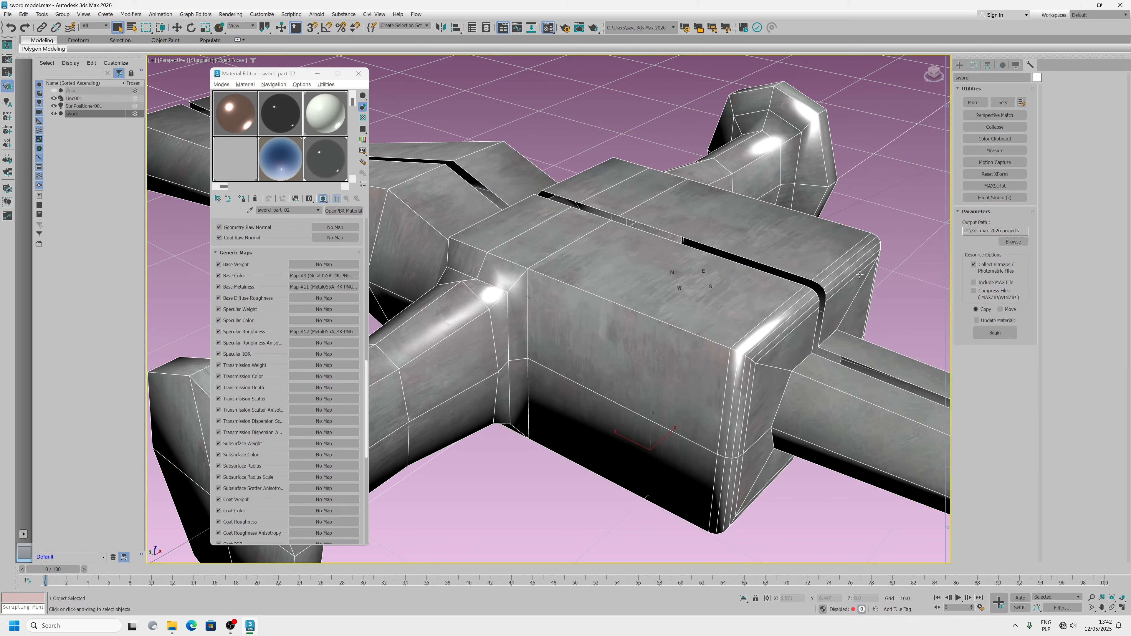
pyautogui.click(994, 333)
# - Switch to File Explorer and check the collected texture files in the 3ds max 2026 projects folder on drive D
pyautogui.click(172, 626)
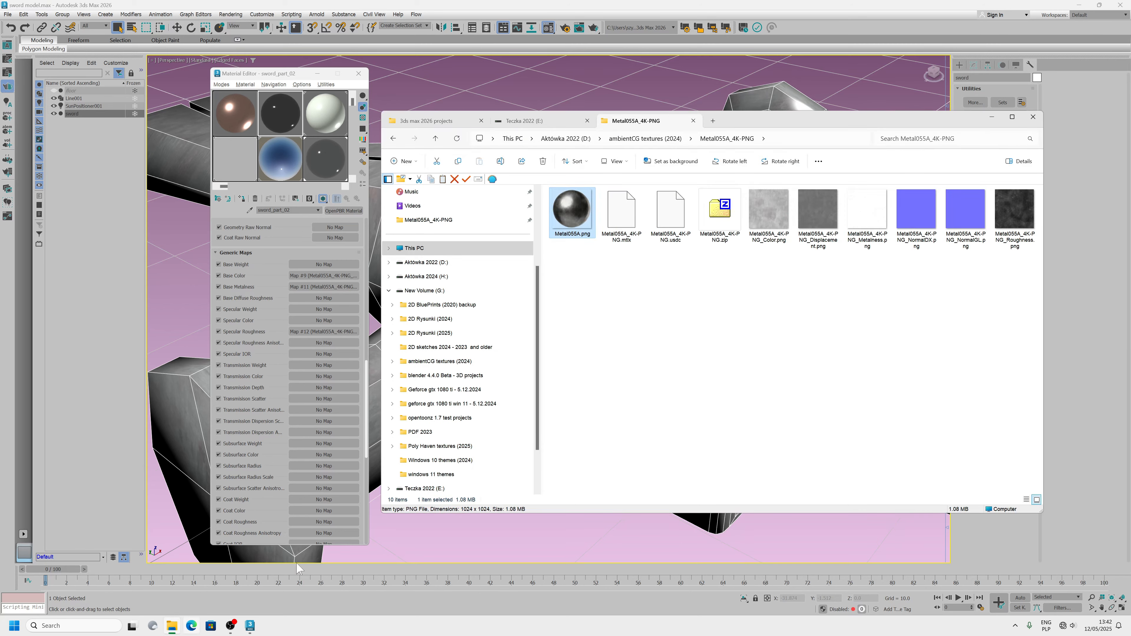
pyautogui.click(798, 286)
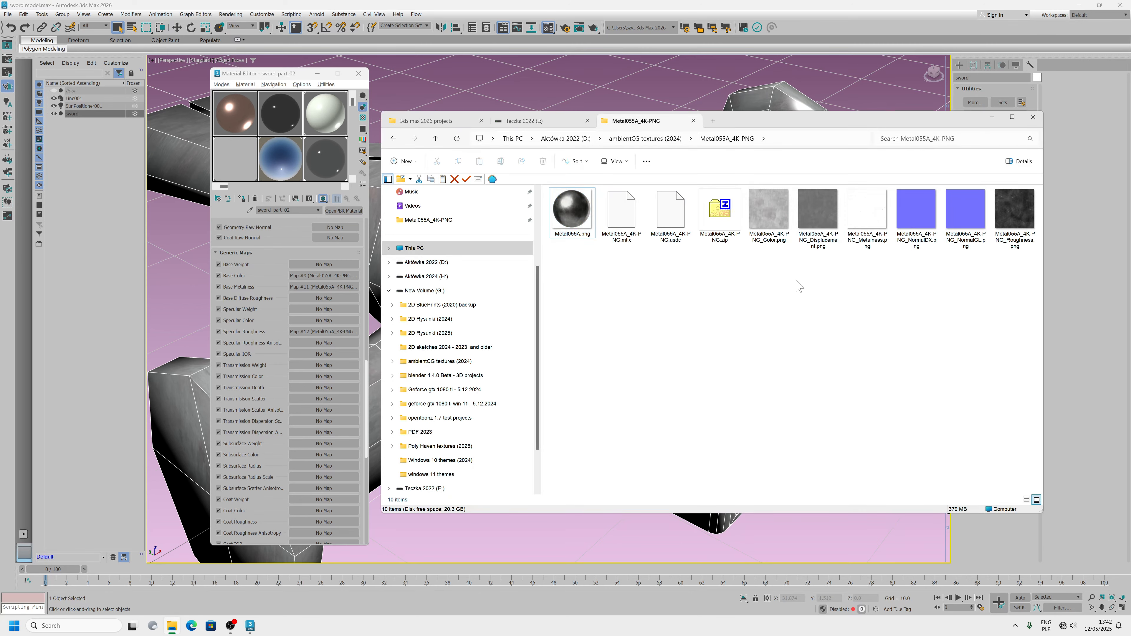
pyautogui.click(547, 125)
pyautogui.click(712, 121)
pyautogui.click(728, 217)
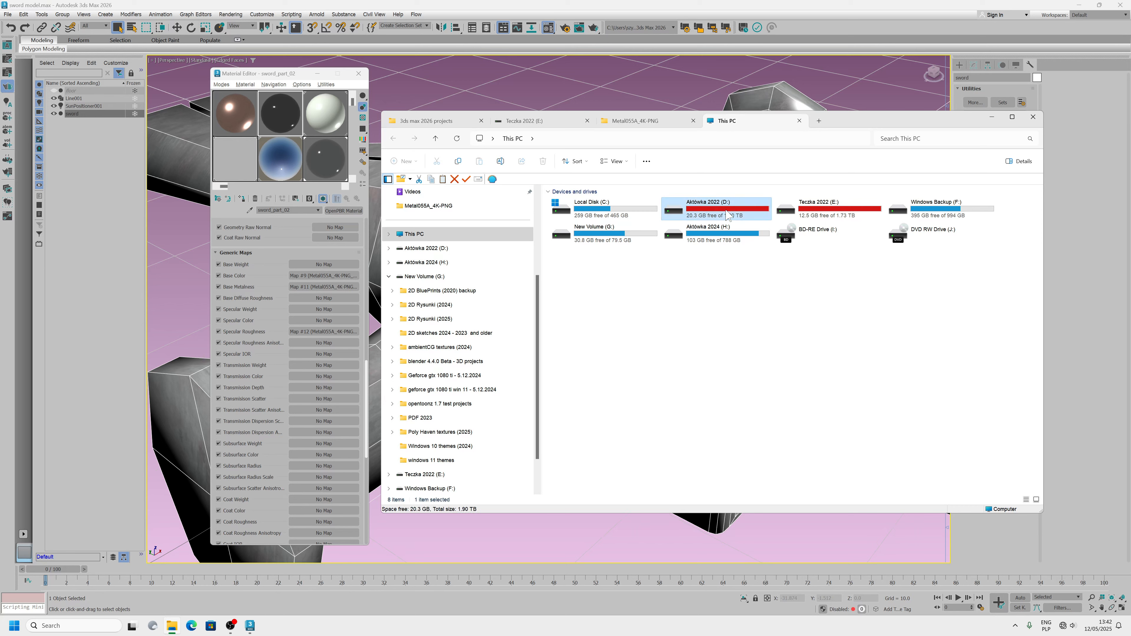
pyautogui.doubleClick(728, 217)
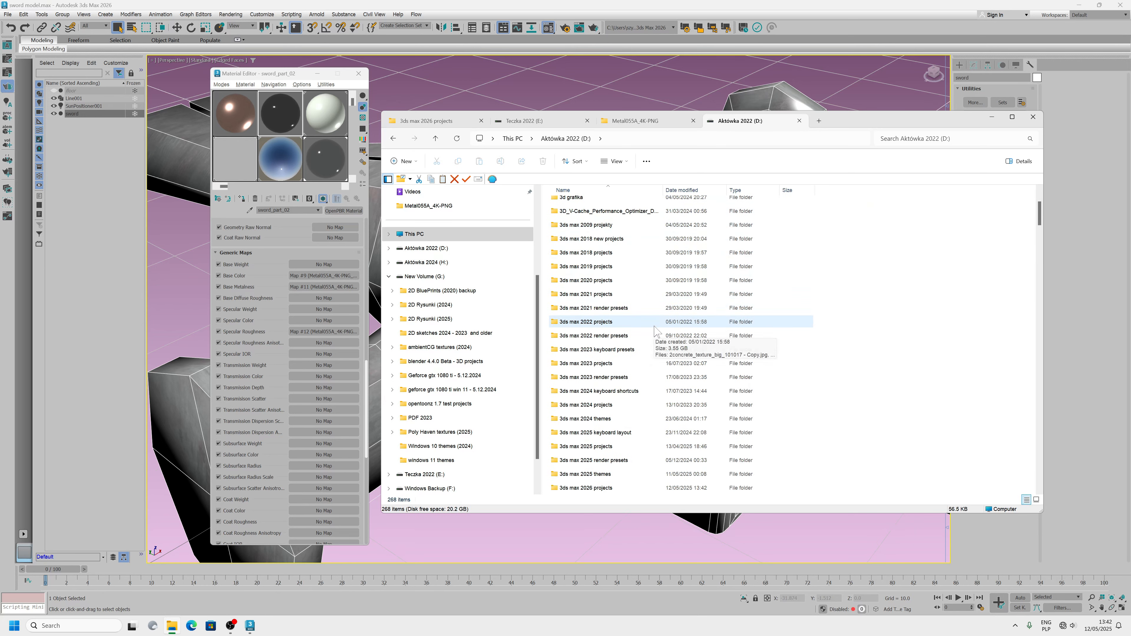
pyautogui.scroll(-3, 654, 326)
pyautogui.doubleClick(601, 363)
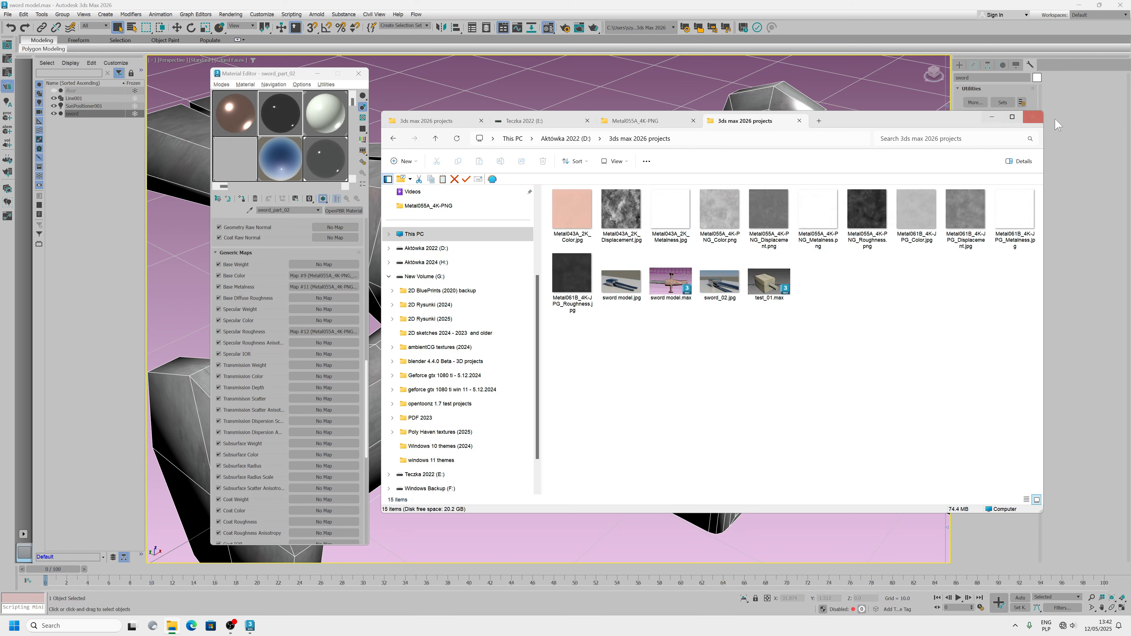
pyautogui.click(990, 117)
# - Unhide the floor object in the scene and minimize the Material Editor
pyautogui.scroll(-4, 650, 295)
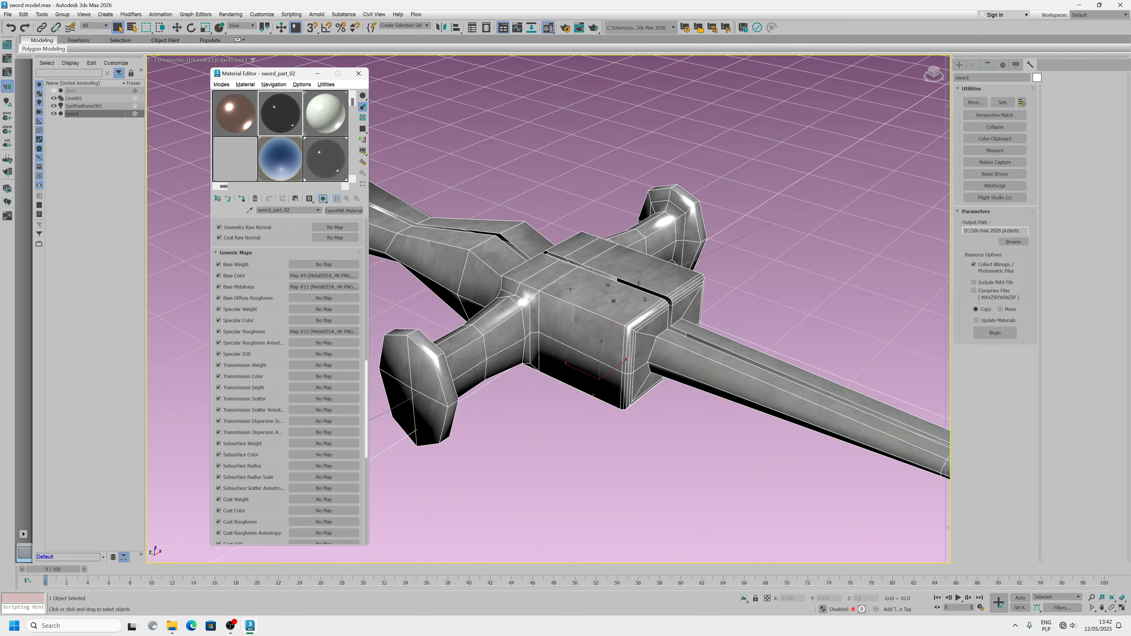
pyautogui.scroll(2, 570, 289)
pyautogui.click(54, 90)
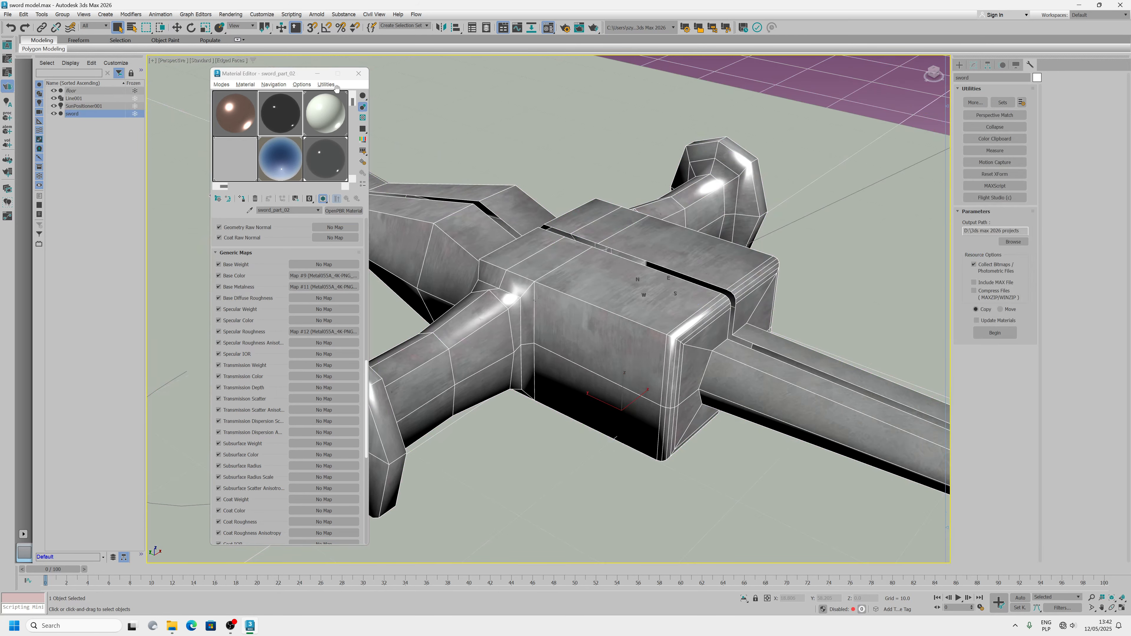
pyautogui.click(317, 73)
pyautogui.keyDown('alt'); pyautogui.moveTo(492, 284); pyautogui.dragTo(344, 252, button='middle'); pyautogui.keyUp('alt')
pyautogui.keyDown('alt'); pyautogui.moveTo(479, 326); pyautogui.dragTo(518, 339, button='middle'); pyautogui.keyUp('alt')
pyautogui.scroll(5, 349, 229)
pyautogui.scroll(-8, 352, 234)
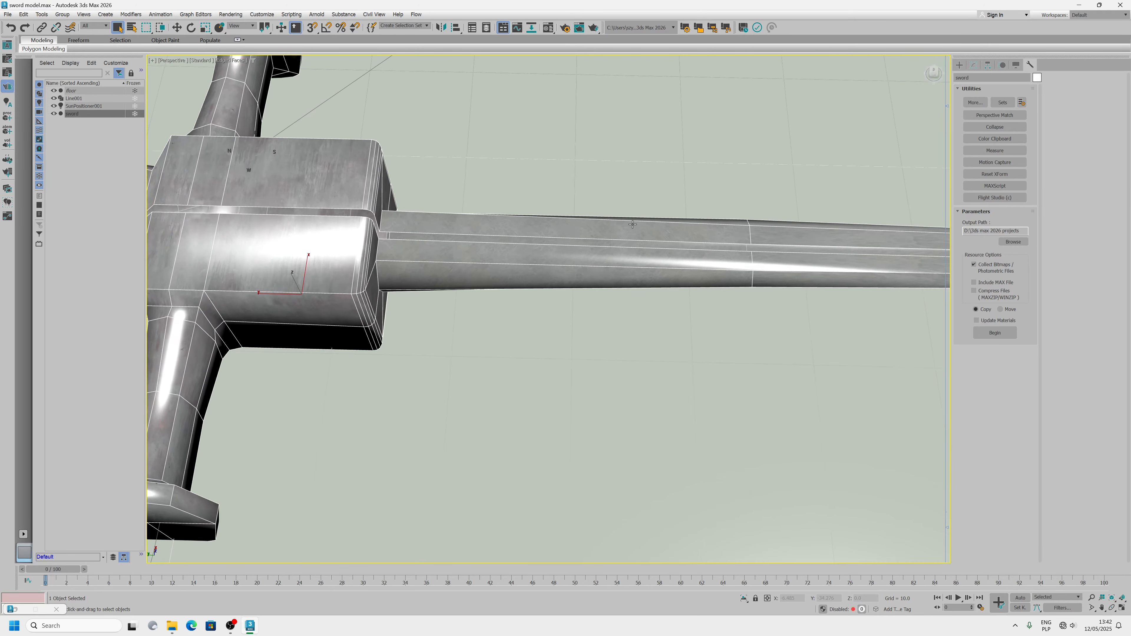
# - Select the sword's blade polygons and assign the copper-coloured 01 - Default material to them
pyautogui.click(974, 64)
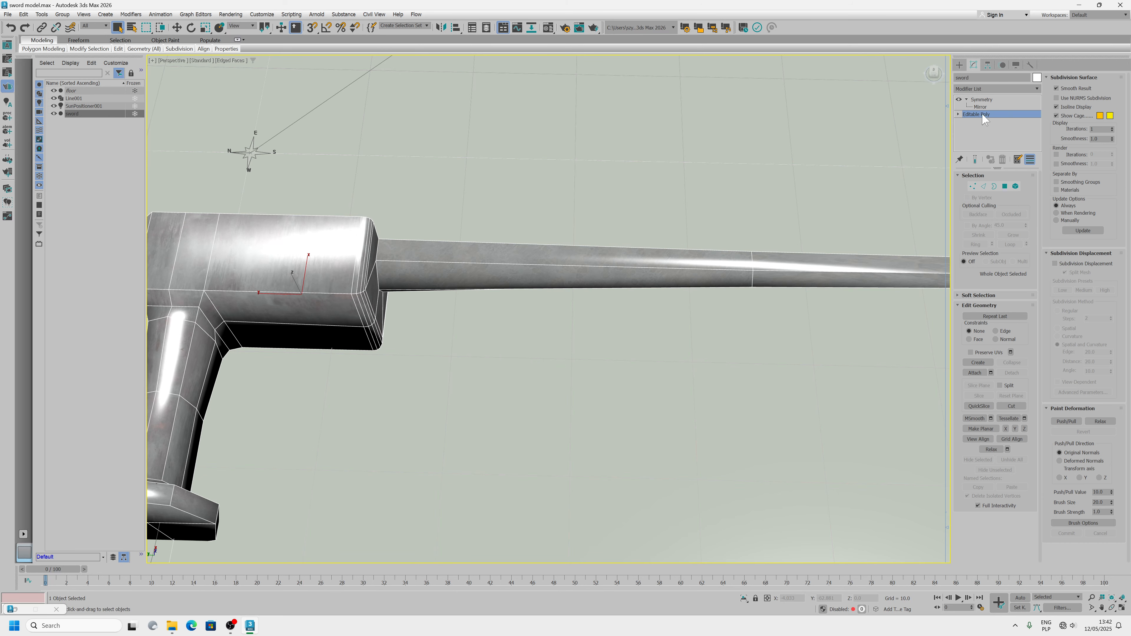
pyautogui.click(1005, 186)
pyautogui.scroll(-6, 485, 245)
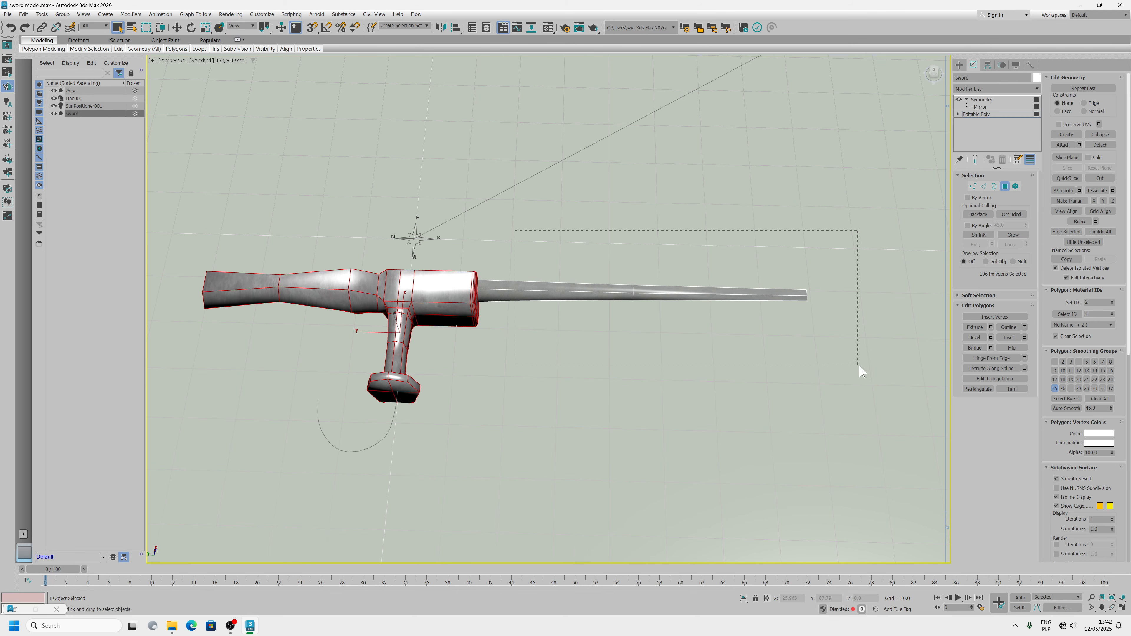
pyautogui.moveTo(859, 371); pyautogui.dragTo(859, 371)
pyautogui.scroll(5, 645, 298)
pyautogui.click(548, 28)
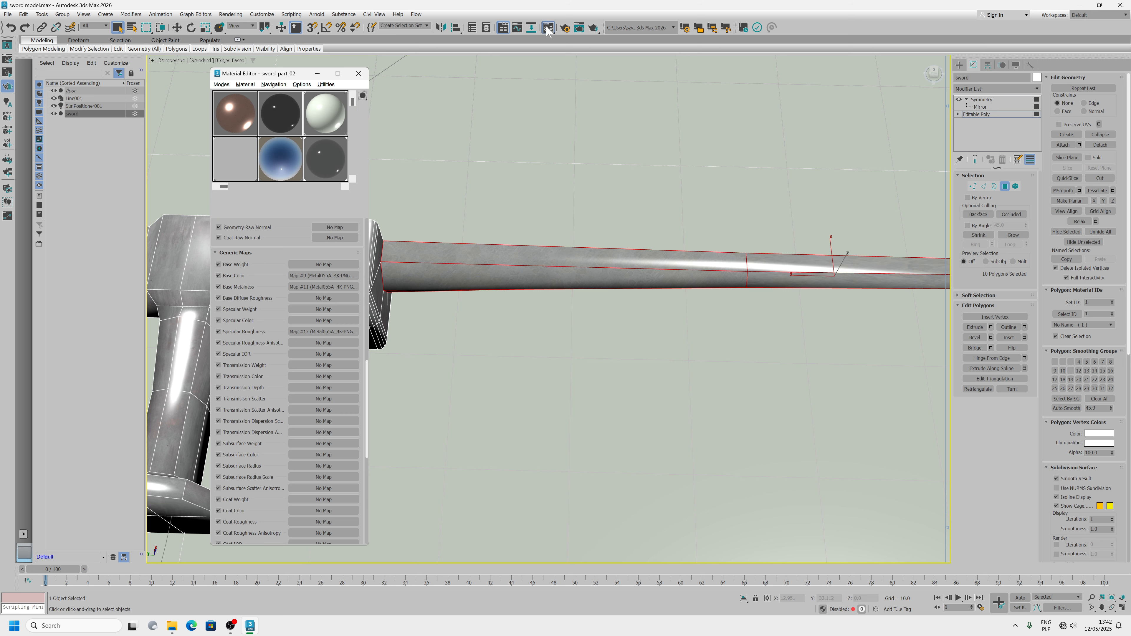
pyautogui.click(236, 127)
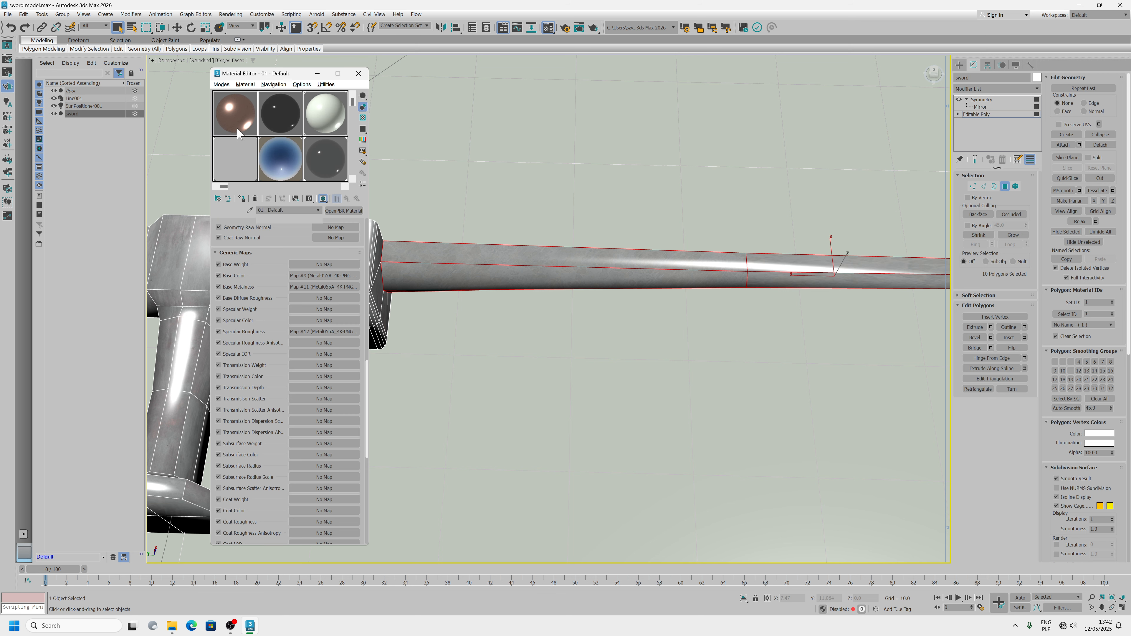
pyautogui.click(242, 198)
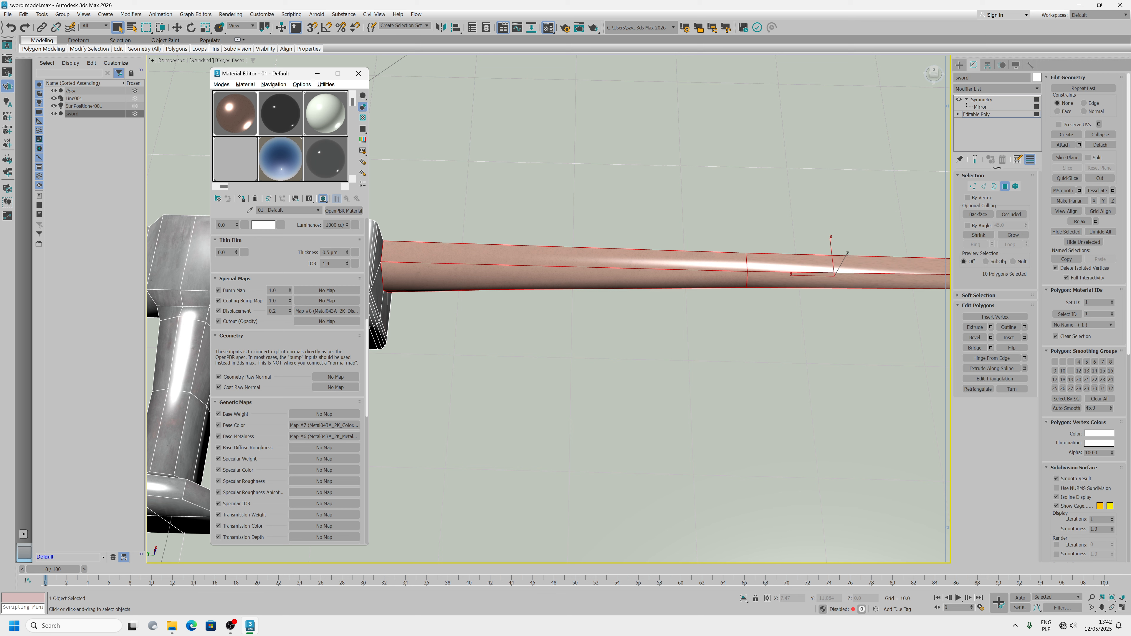
# - Set the specular roughness of the 01 - Default blade material to 0.5
pyautogui.scroll(5, 289, 341)
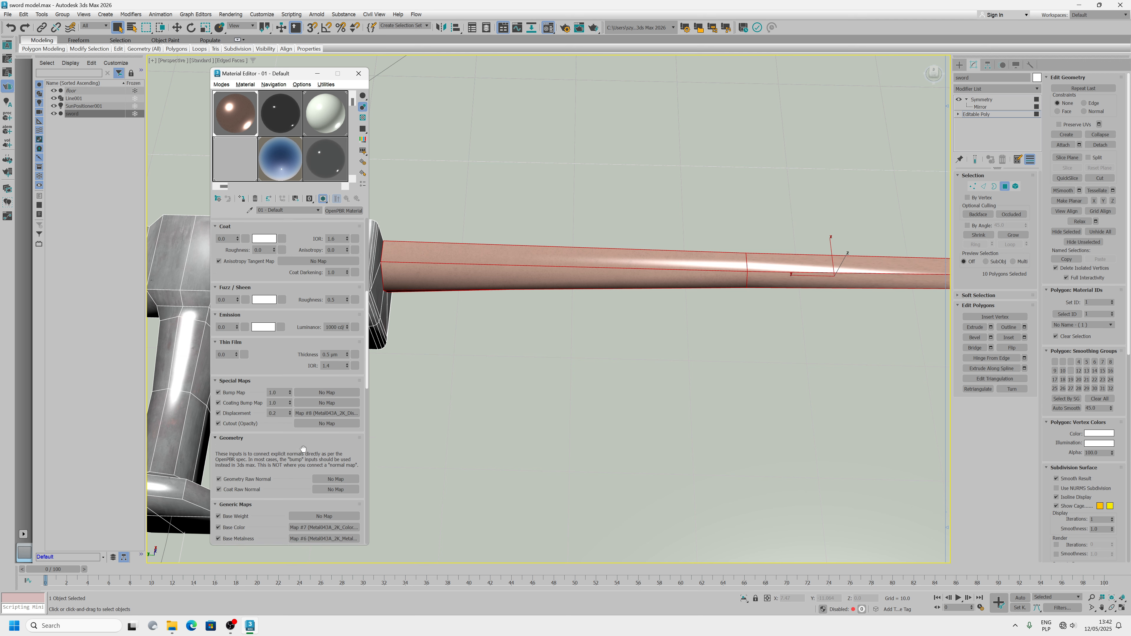
pyautogui.moveTo(300, 271); pyautogui.dragTo(313, 359)
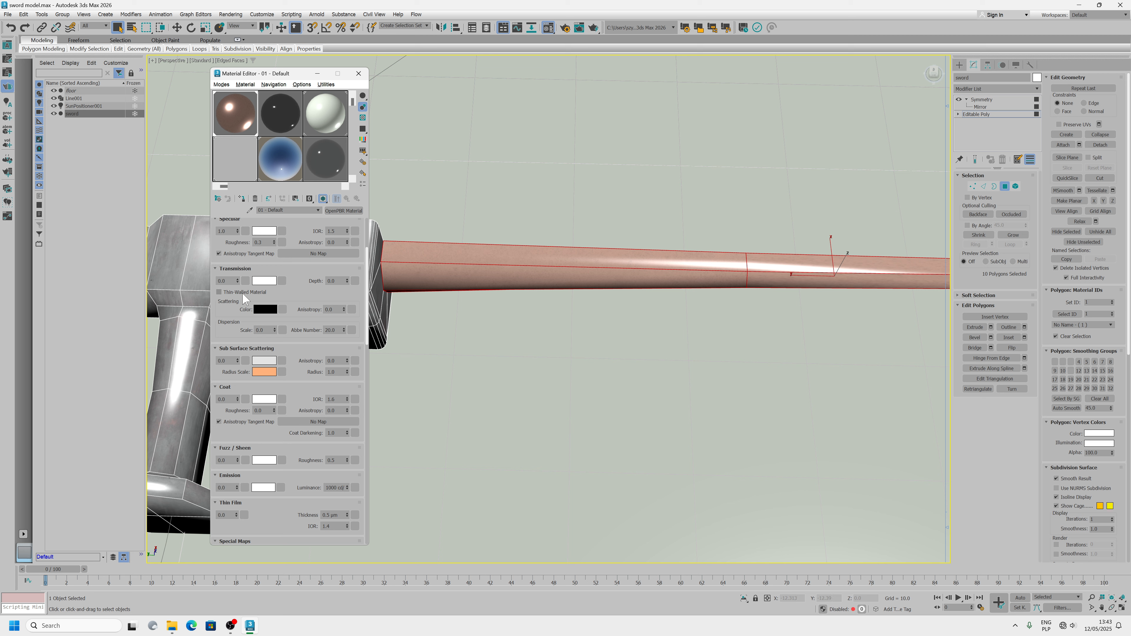
pyautogui.scroll(2, 302, 310)
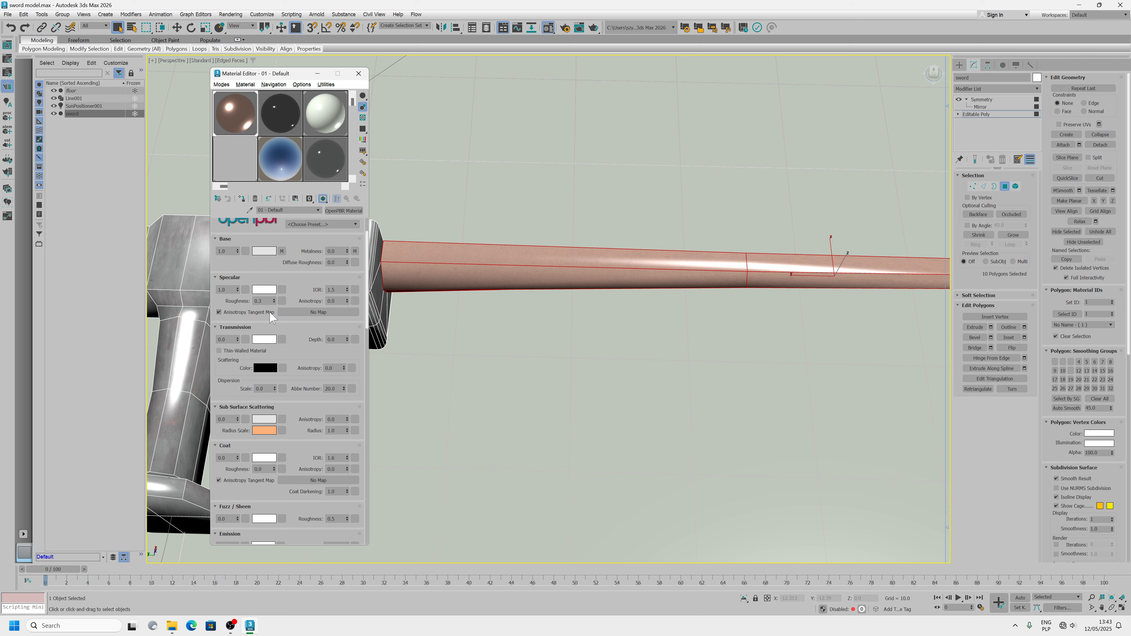
pyautogui.moveTo(274, 298); pyautogui.dragTo(276, 289)
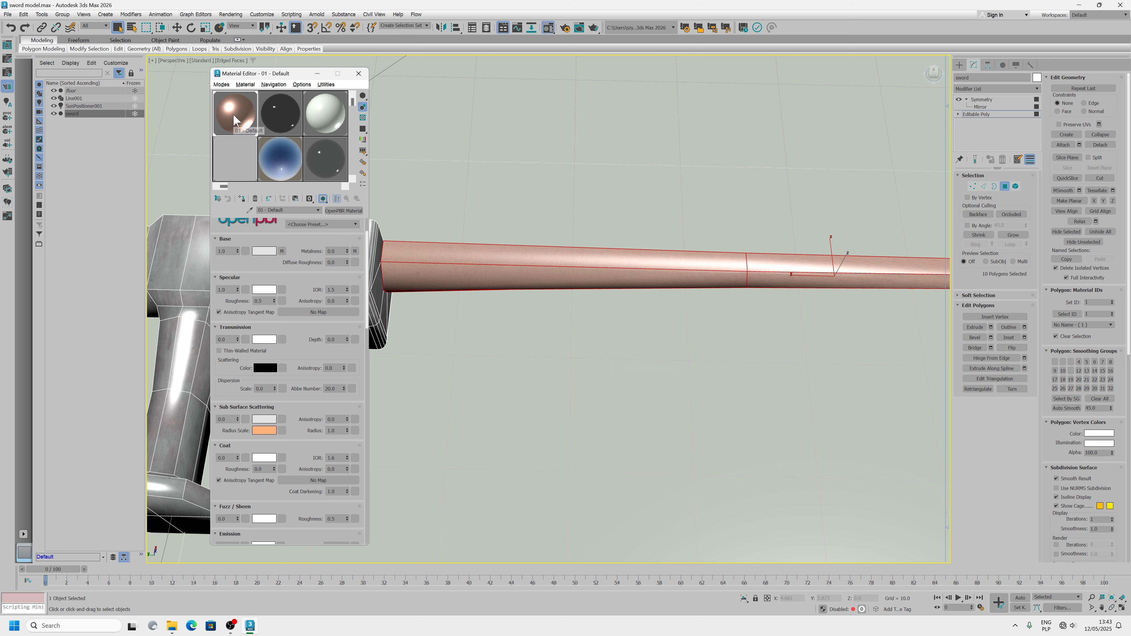
# - Minimize the Material Editor, leave polygon editing and show the sword's end result with the Symmetry modifier
pyautogui.click(317, 73)
pyautogui.keyDown('alt'); pyautogui.moveTo(527, 288); pyautogui.dragTo(294, 272, button='middle'); pyautogui.keyUp('alt')
pyautogui.scroll(-5, 294, 272)
pyautogui.scroll(3, 294, 272)
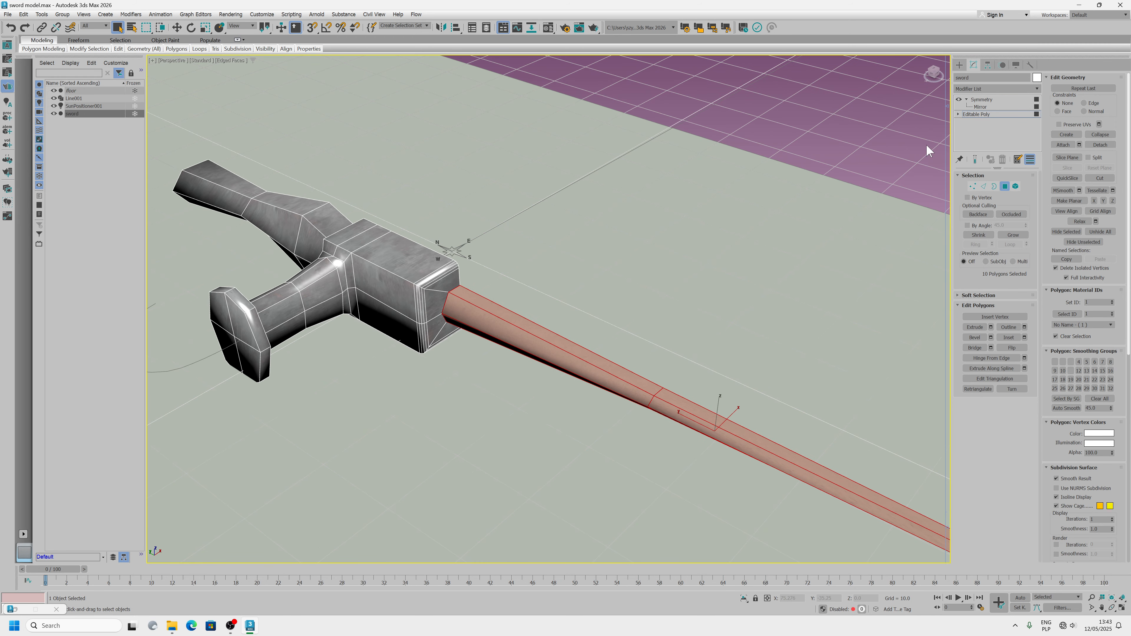
pyautogui.click(1004, 186)
pyautogui.click(975, 159)
pyautogui.keyDown('alt'); pyautogui.moveTo(481, 249); pyautogui.dragTo(460, 300, button='middle'); pyautogui.keyUp('alt')
pyautogui.scroll(-3, 440, 267)
pyautogui.scroll(3, 465, 295)
pyautogui.scroll(-2, 465, 301)
# - Save the scene and reload its current state with Hold and Fetch, confirming the fetch
pyautogui.click(8, 15)
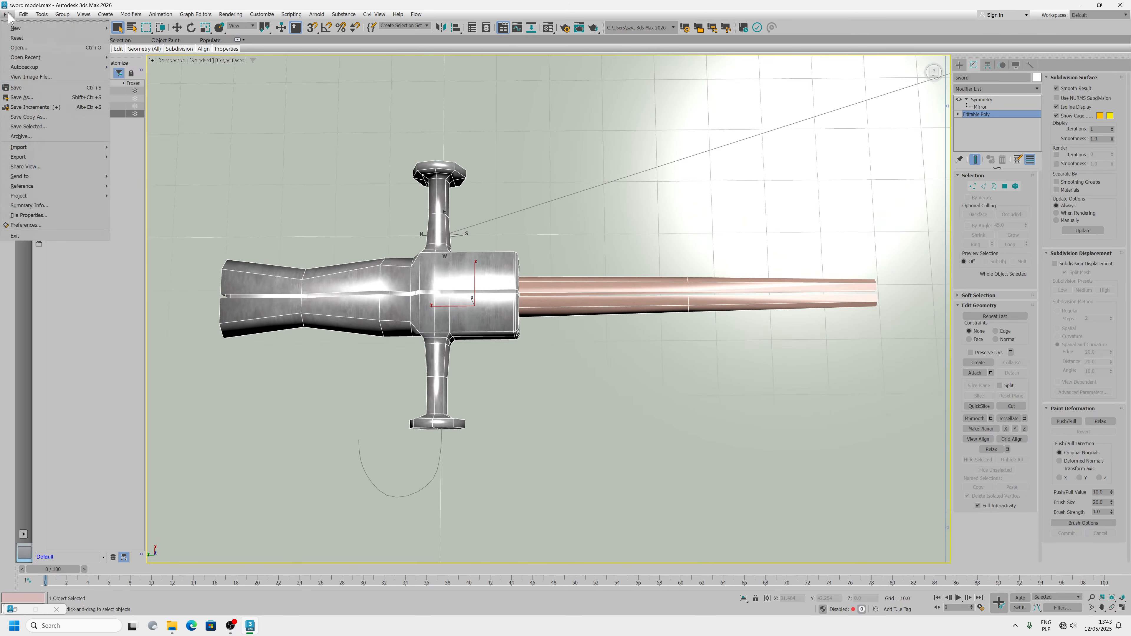
pyautogui.click(31, 88)
pyautogui.click(23, 15)
pyautogui.click(31, 48)
pyautogui.click(23, 14)
pyautogui.click(39, 58)
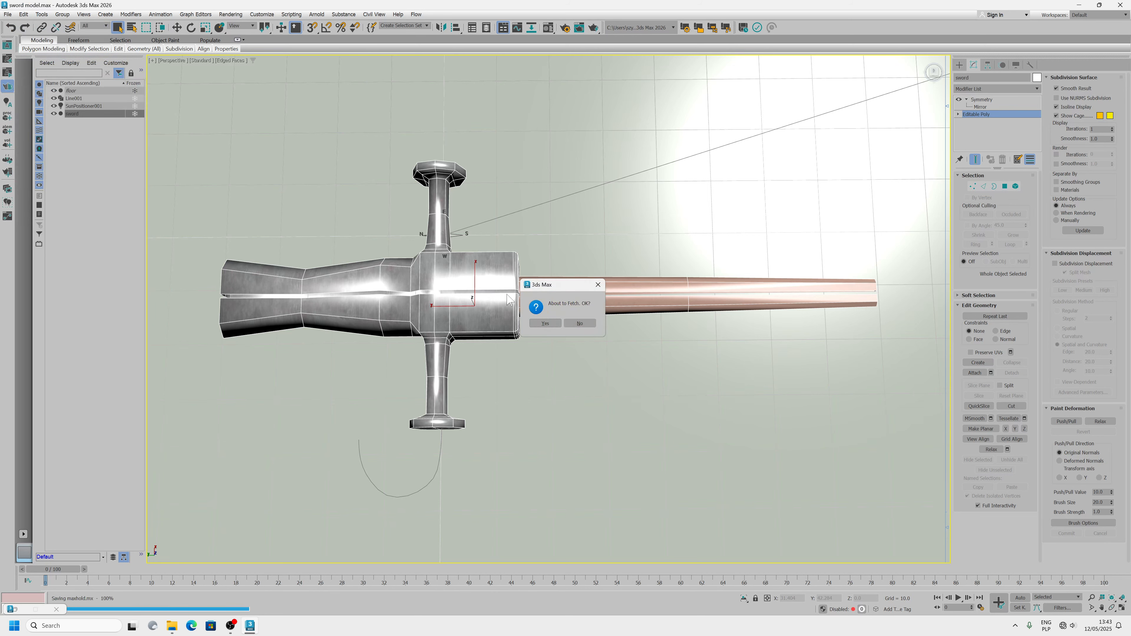
pyautogui.click(545, 323)
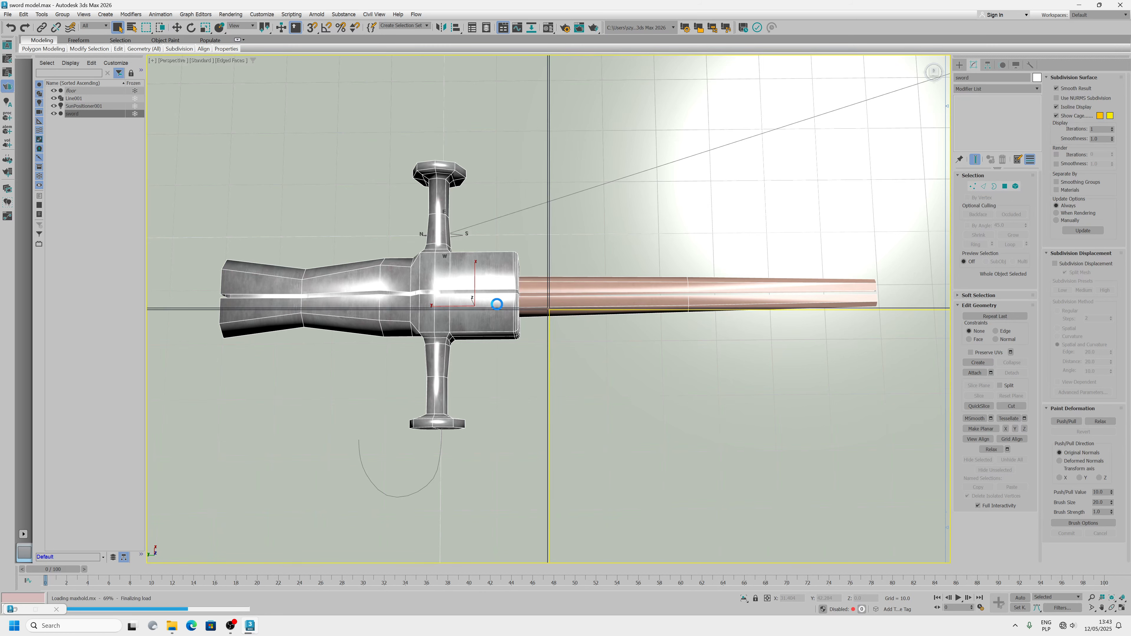
pyautogui.press('w')
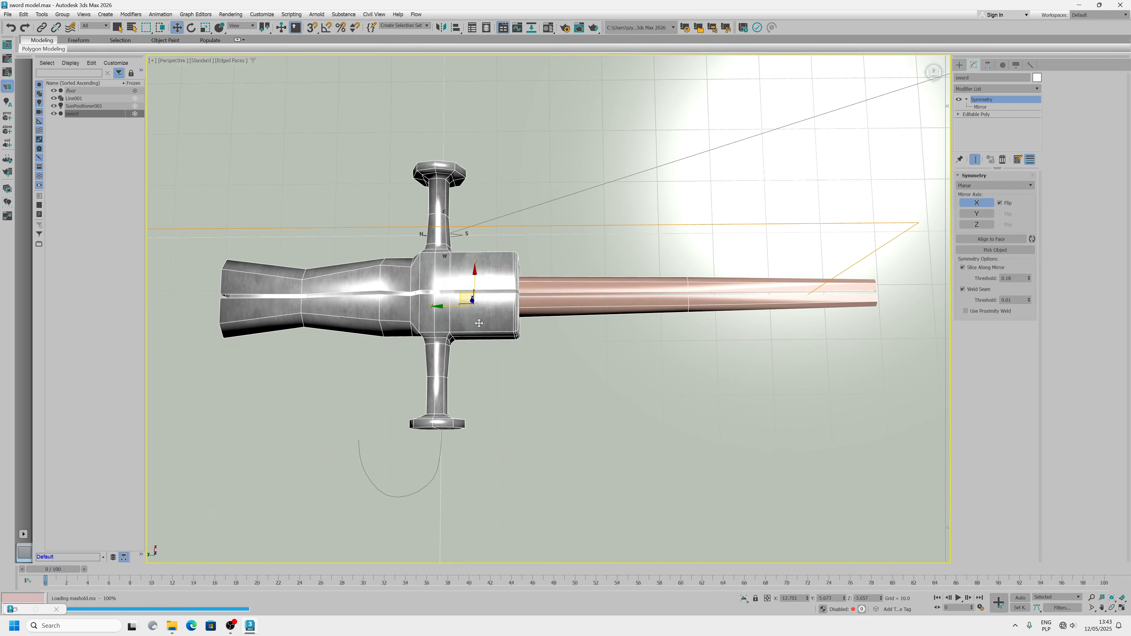
# - Save the sword scene and render the perspective view with Arnold
pyautogui.moveTo(451, 307); pyautogui.dragTo(447, 306)
pyautogui.click(7, 14)
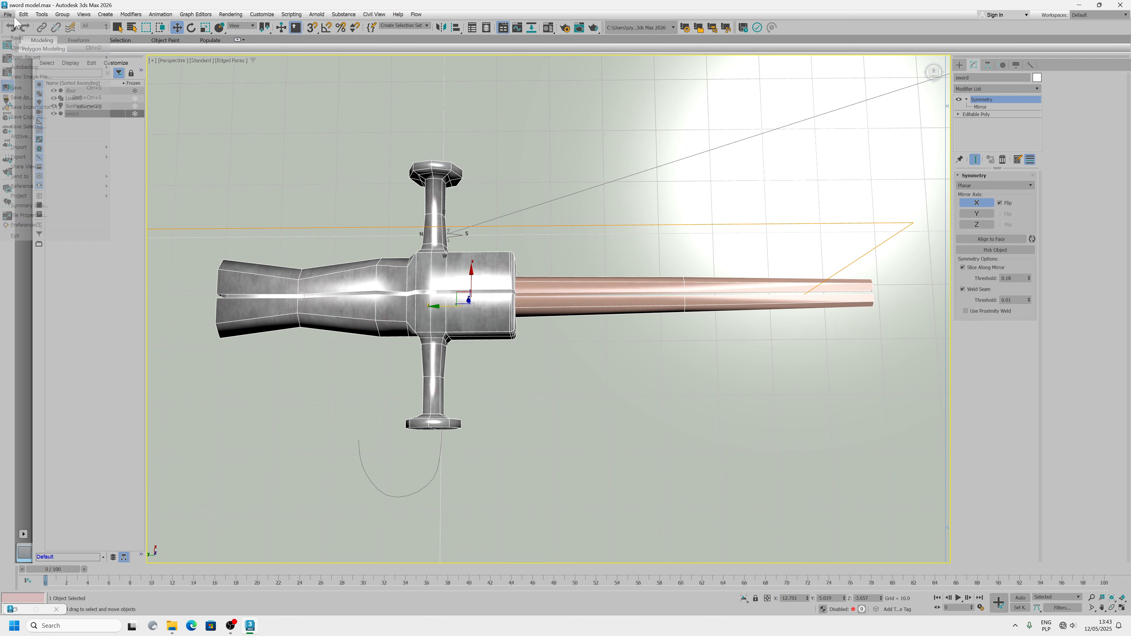
pyautogui.click(25, 83)
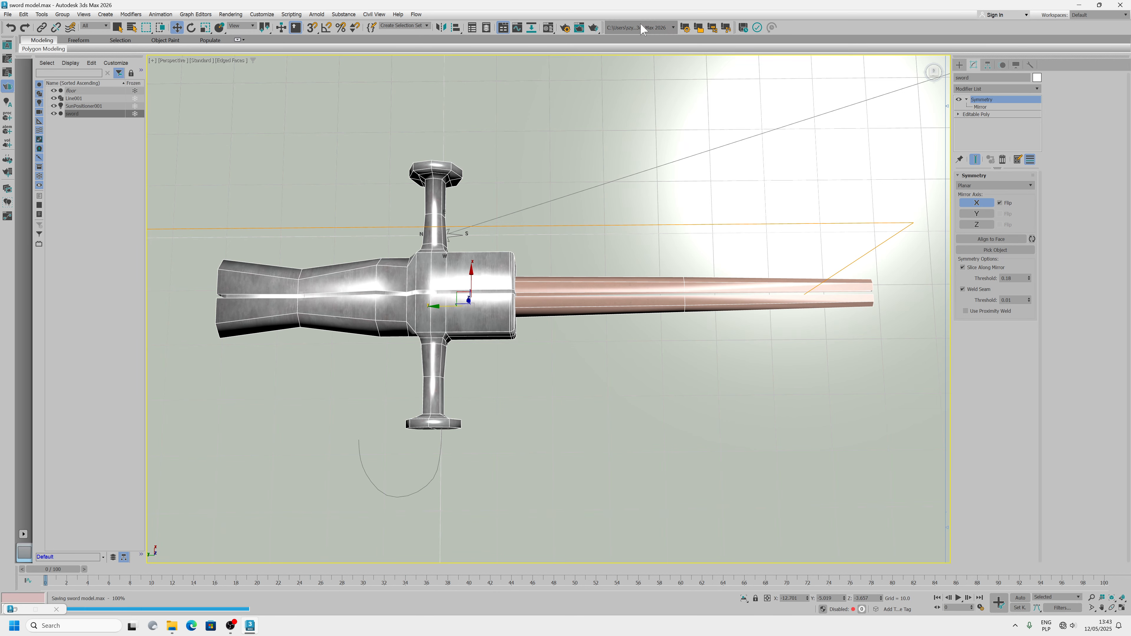
pyautogui.click(594, 29)
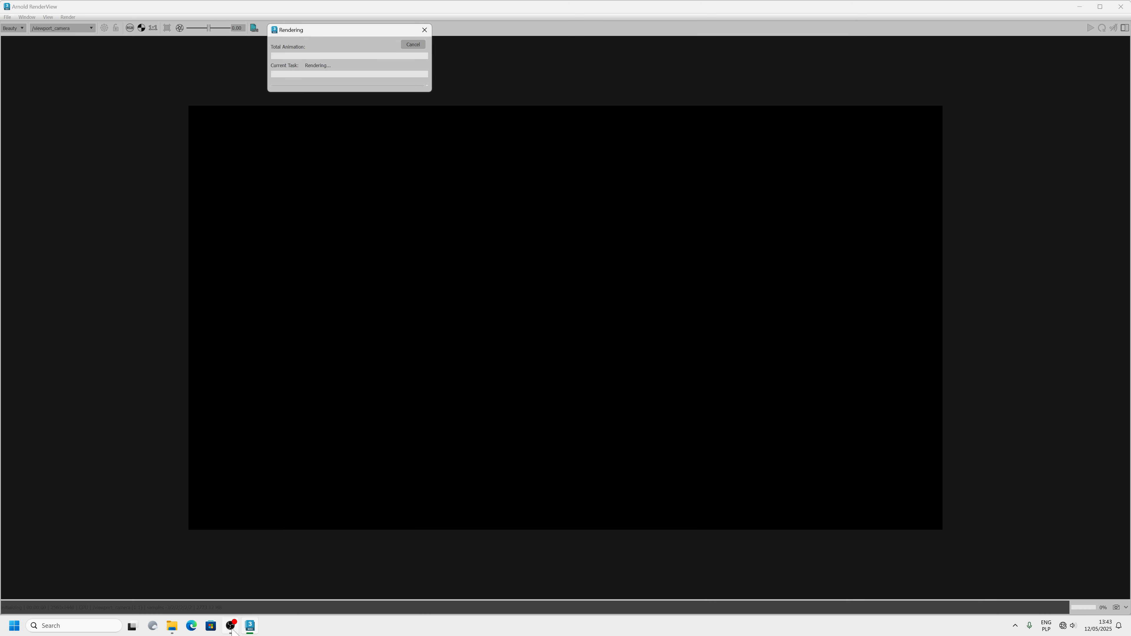
# - Open System Informer and view the GPU graphs in its system information window beside the running render
pyautogui.rightClick(303, 628)
pyautogui.click(330, 594)
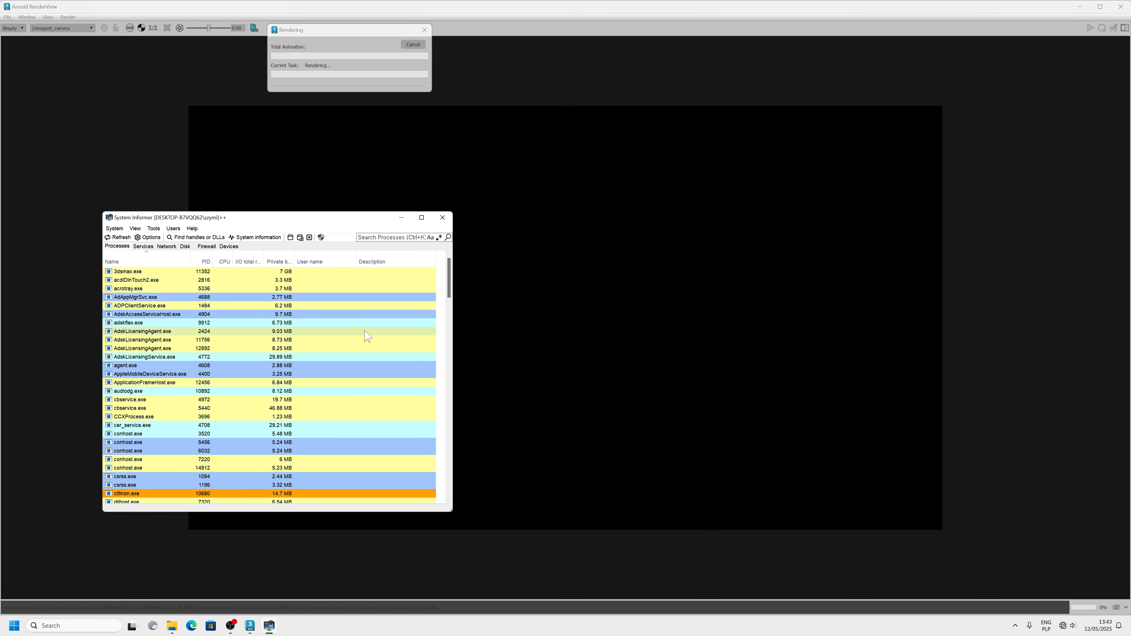
pyautogui.moveTo(233, 217); pyautogui.dragTo(784, 232)
pyautogui.click(798, 252)
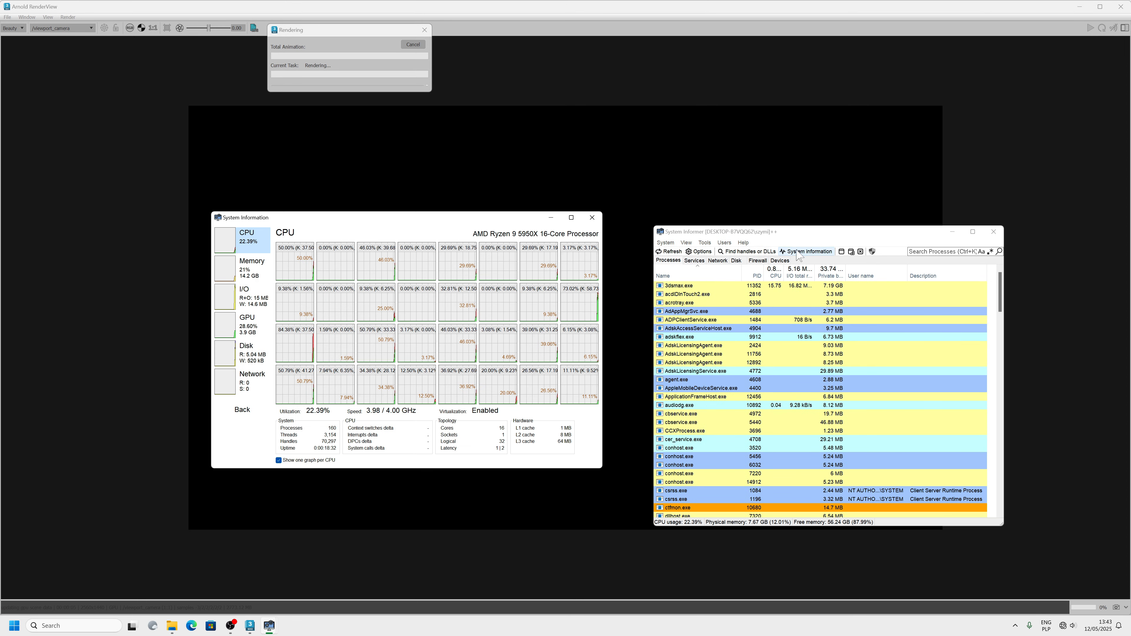
pyautogui.click(247, 323)
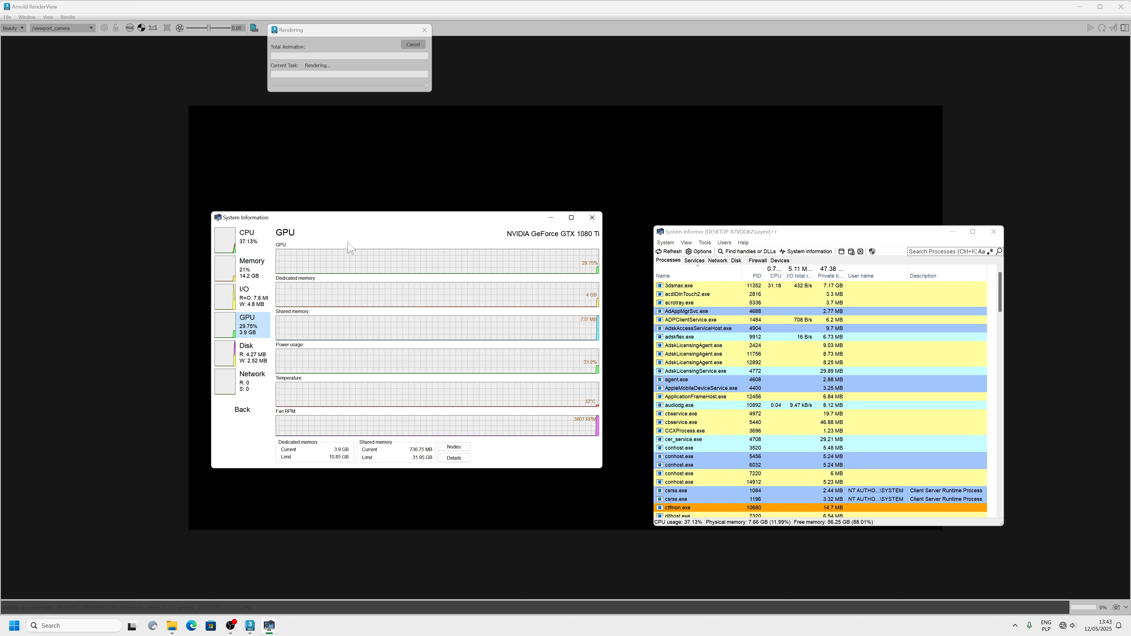
pyautogui.click(953, 232)
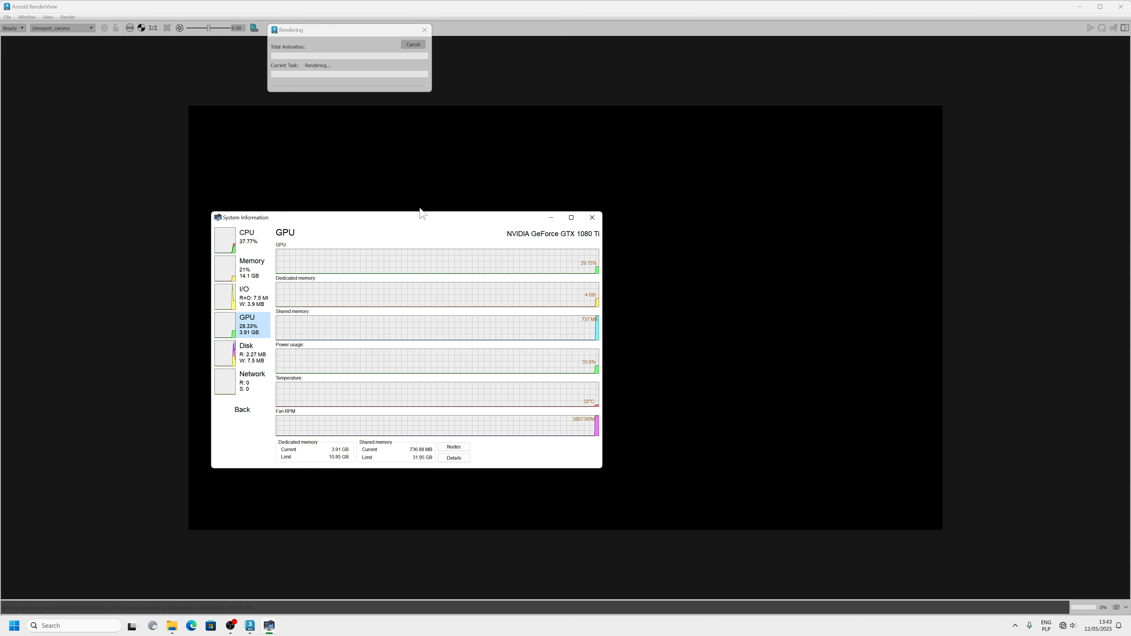
pyautogui.moveTo(427, 219); pyautogui.dragTo(806, 214)
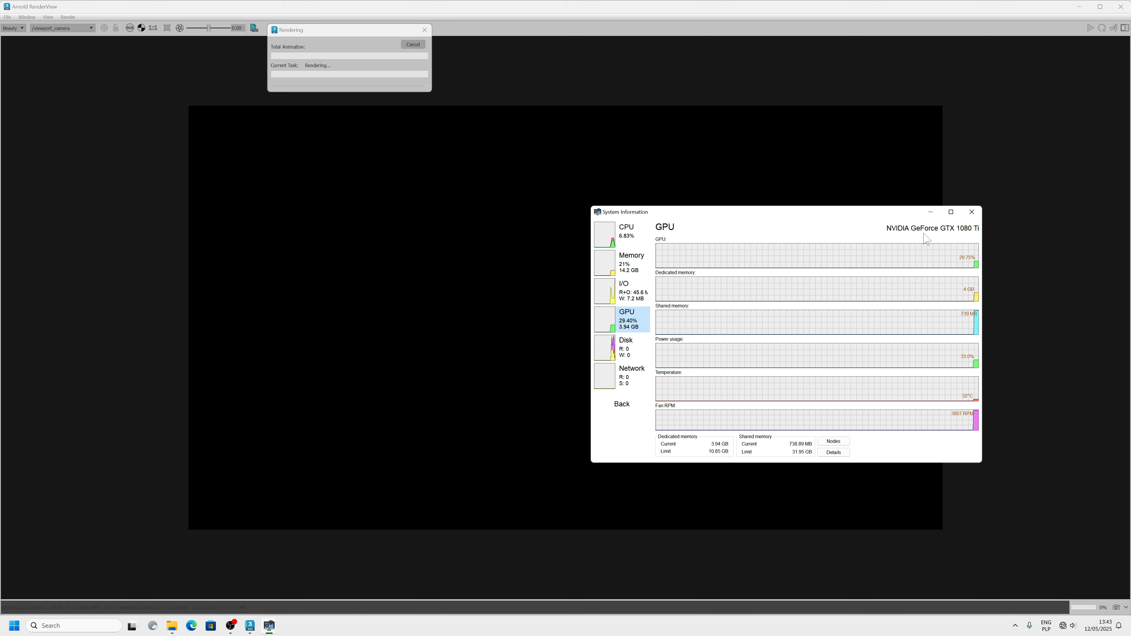
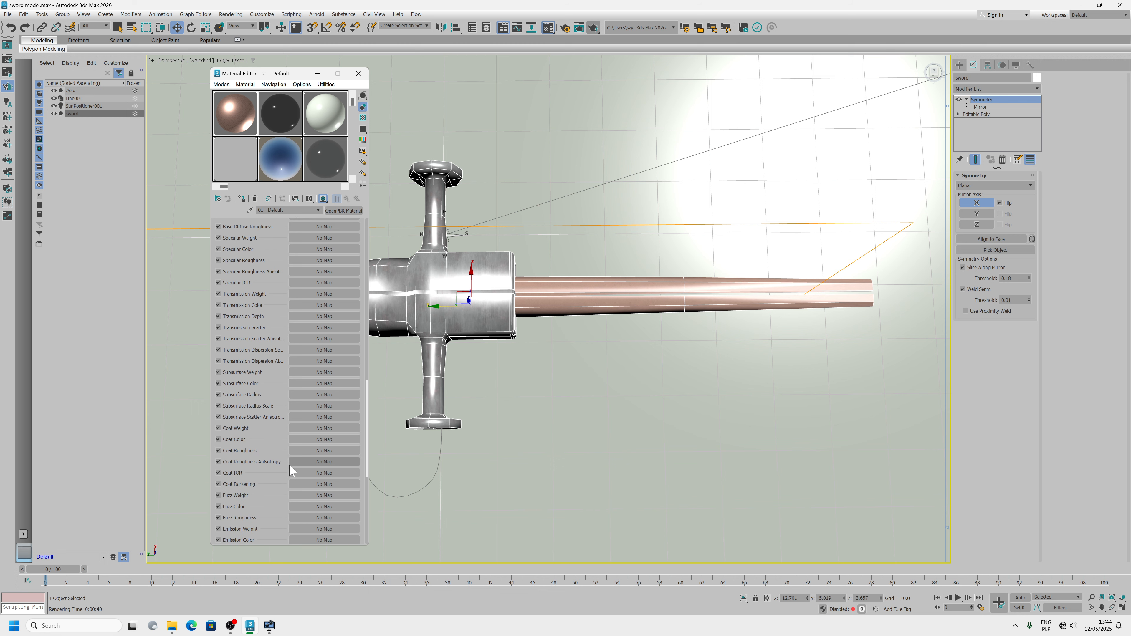
# - Remove the specular roughness map from the sword_part_02 material and raise its base metalness
pyautogui.scroll(2, 299, 348)
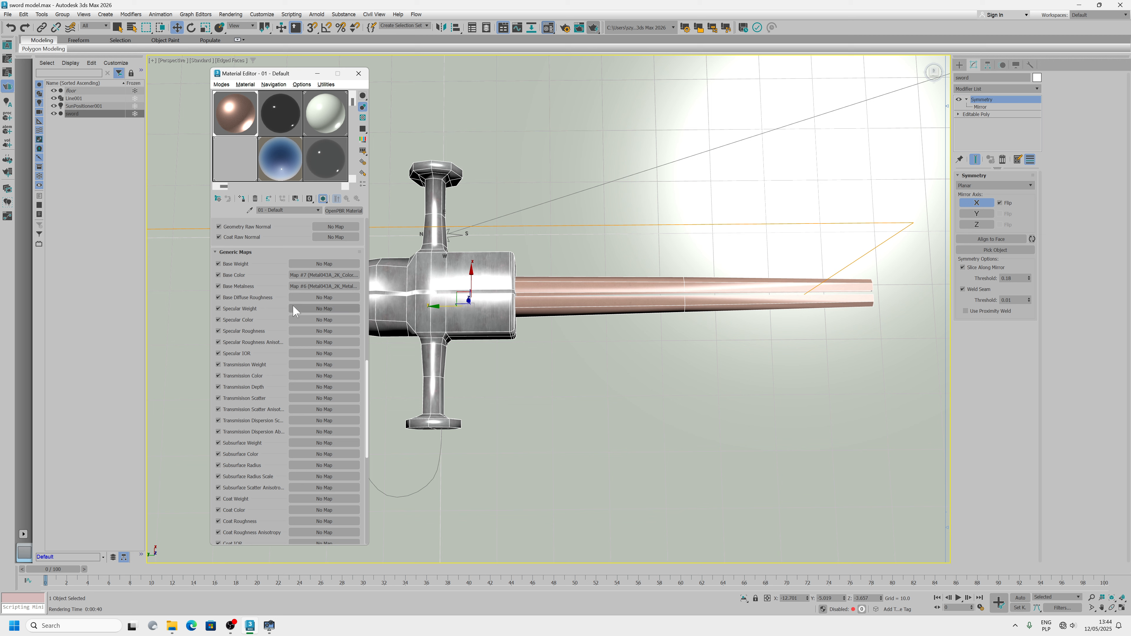
pyautogui.click(282, 129)
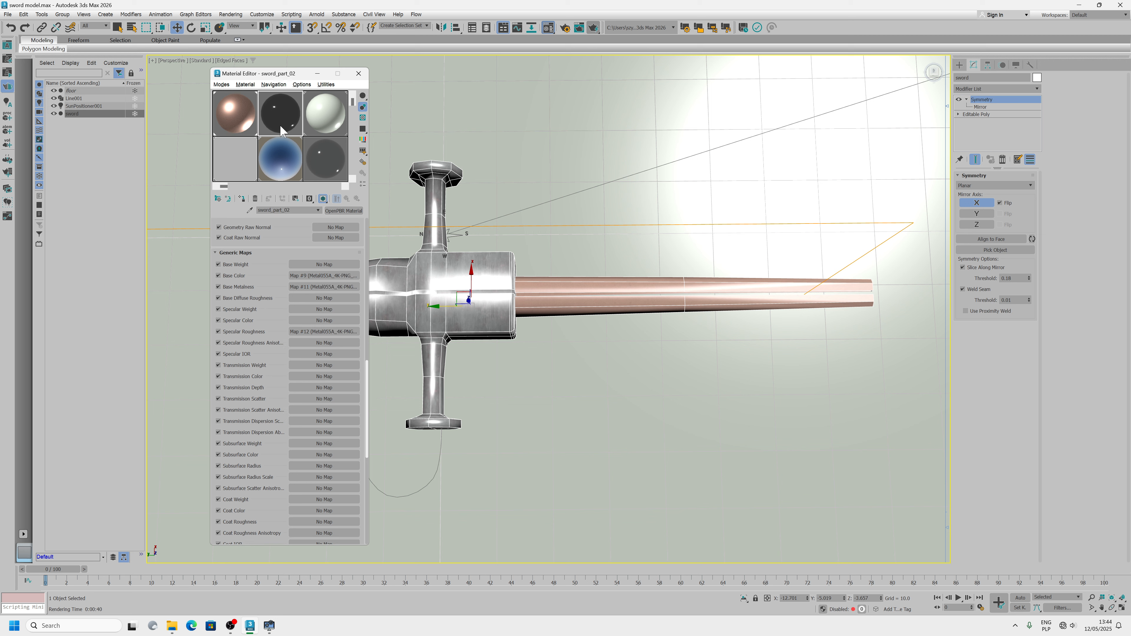
pyautogui.rightClick(297, 330)
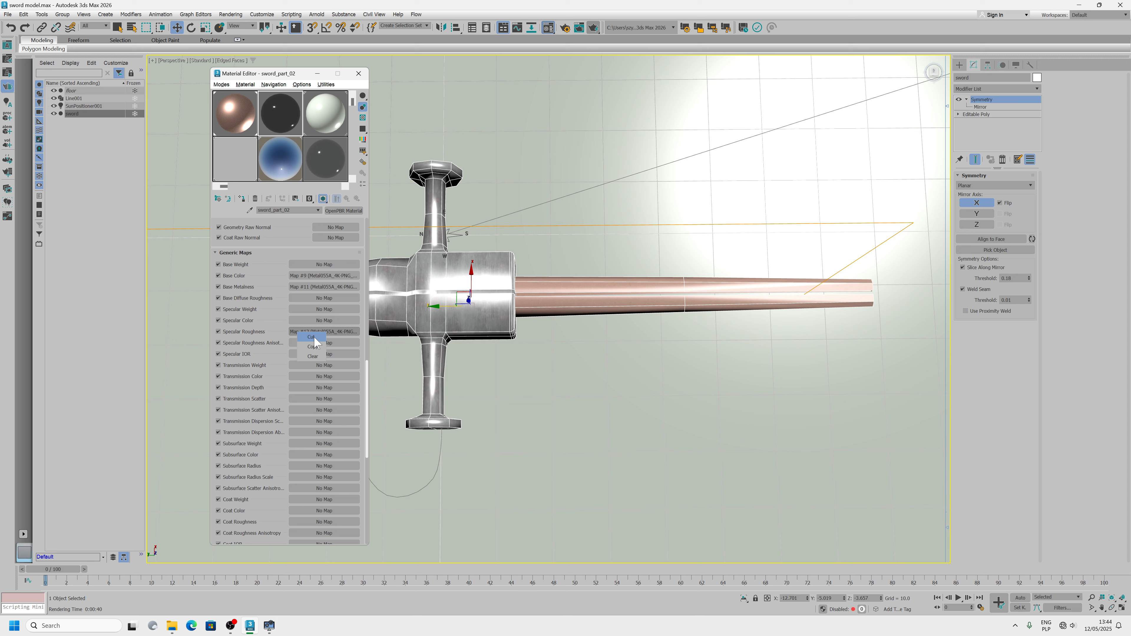
pyautogui.click(313, 336)
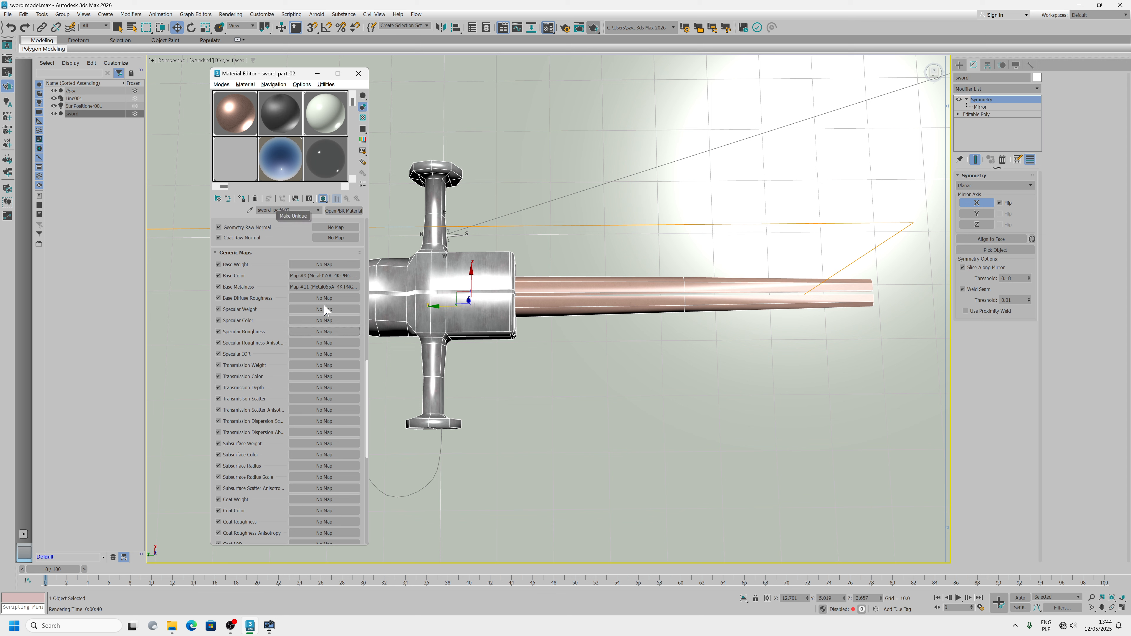
pyautogui.scroll(3, 363, 327)
pyautogui.scroll(10, 357, 257)
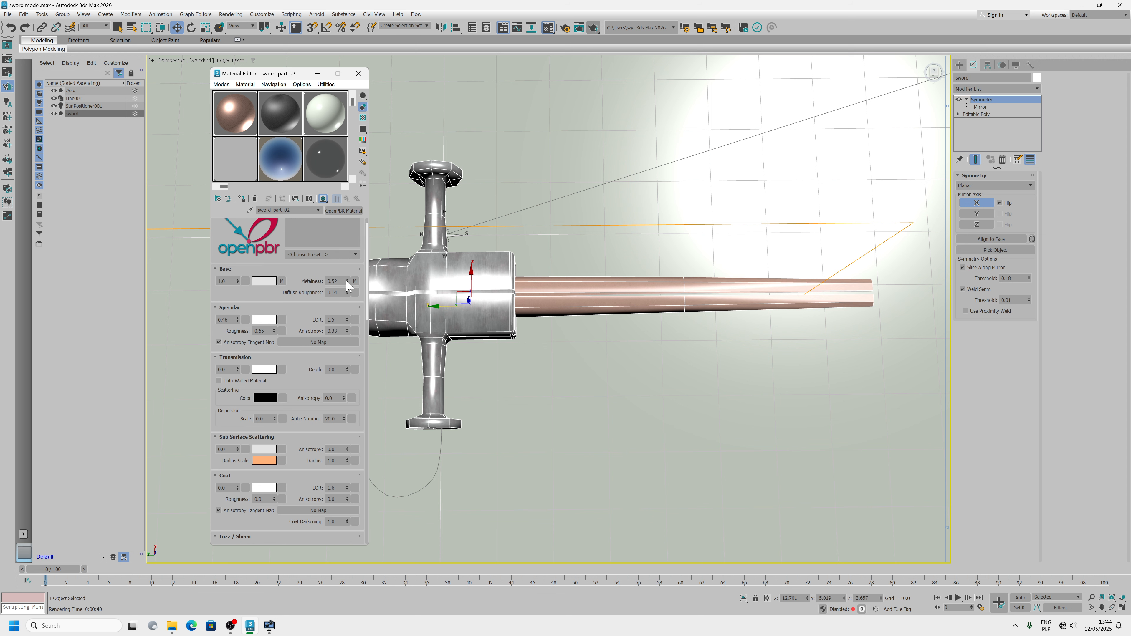
pyautogui.moveTo(346, 279); pyautogui.dragTo(348, 284)
# - Select the hilt and guard polygons and grow the selection to cover the guard's end face around the blade
pyautogui.click(985, 114)
pyautogui.click(1005, 186)
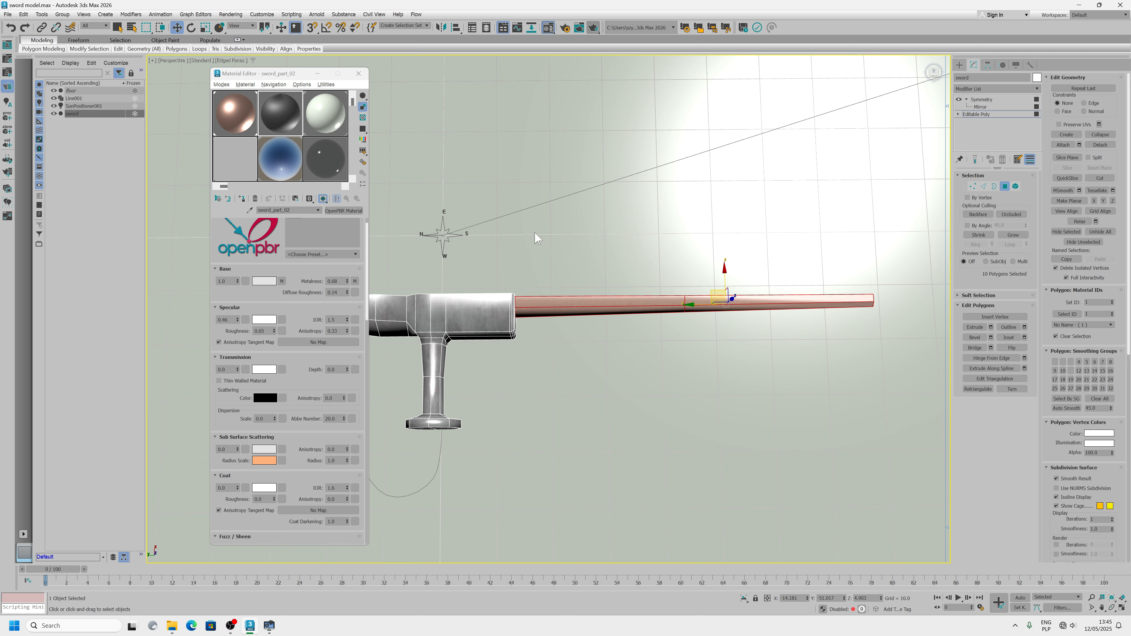
pyautogui.moveTo(546, 300); pyautogui.dragTo(730, 291, button='middle')
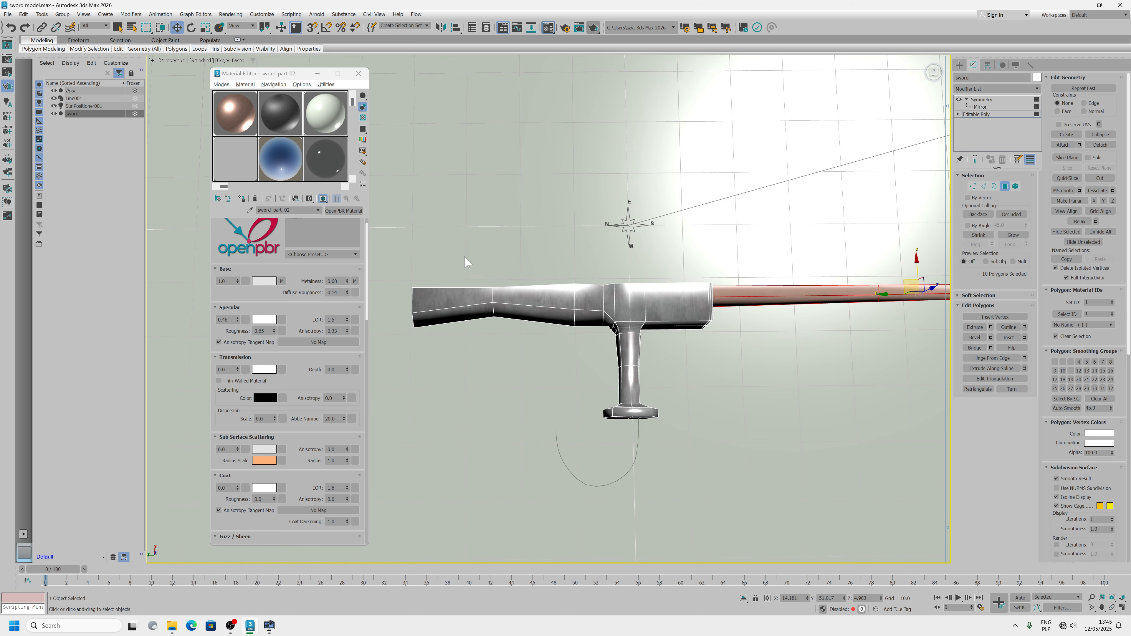
pyautogui.moveTo(394, 244); pyautogui.dragTo(683, 489)
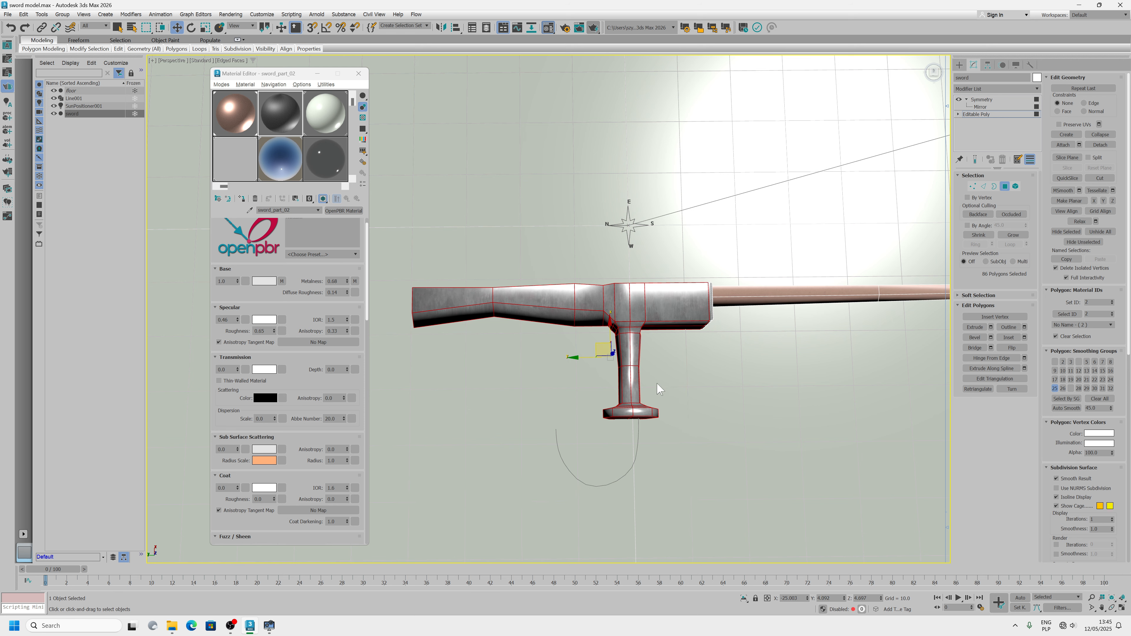
pyautogui.keyDown('alt'); pyautogui.moveTo(646, 366); pyautogui.dragTo(612, 312, button='middle'); pyautogui.keyUp('alt')
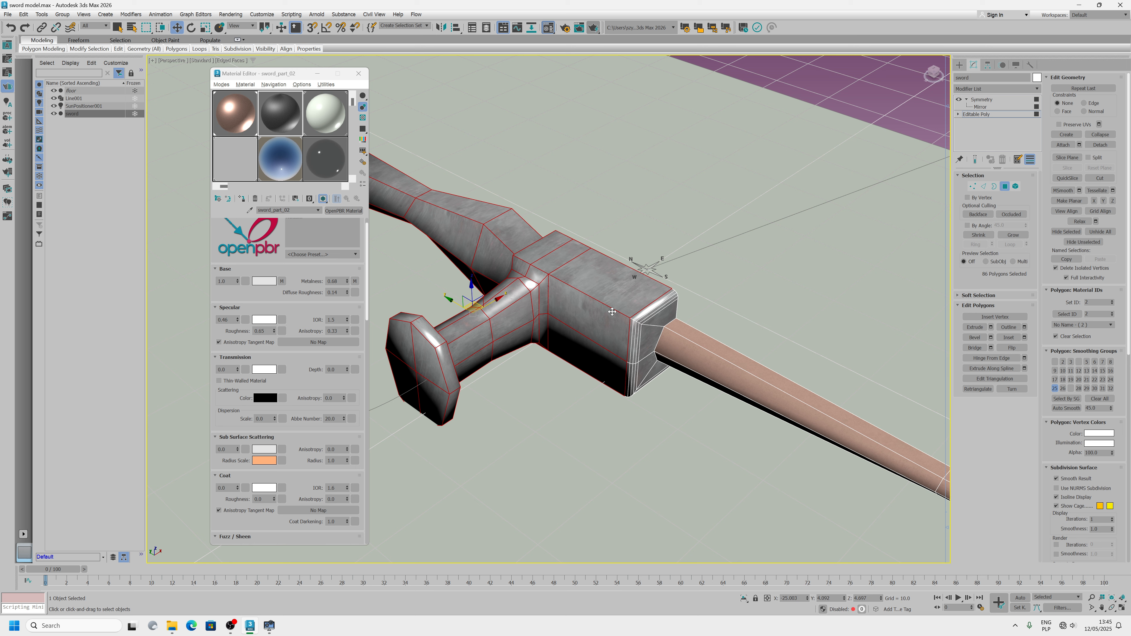
pyautogui.click(1008, 237)
pyautogui.click(1008, 237)
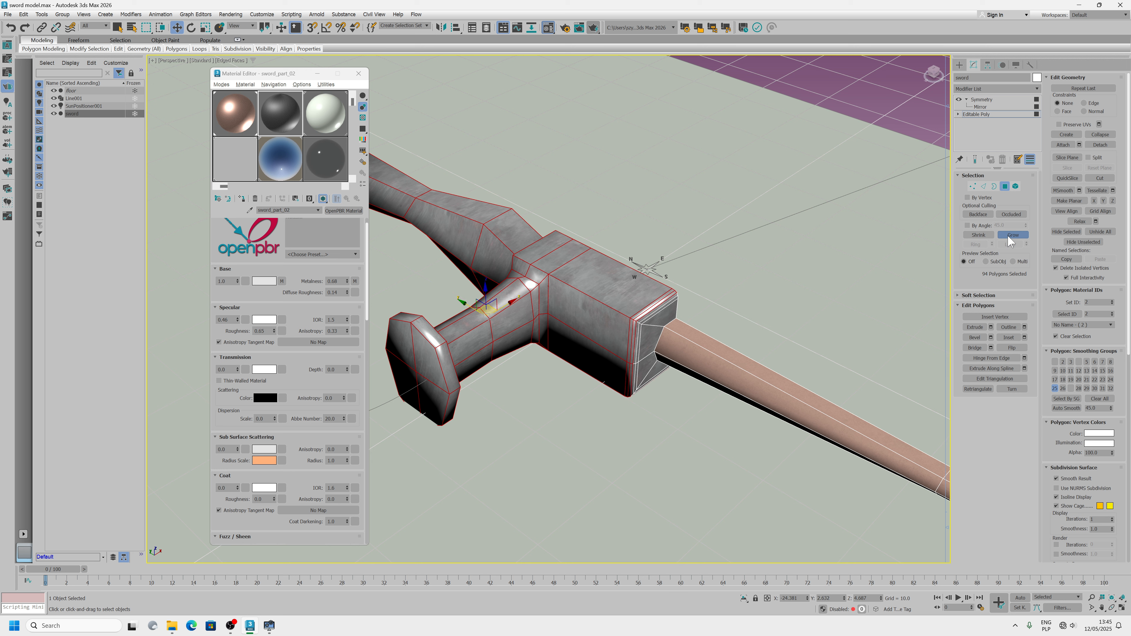
pyautogui.click(1007, 236)
pyautogui.click(1008, 237)
pyautogui.click(1009, 238)
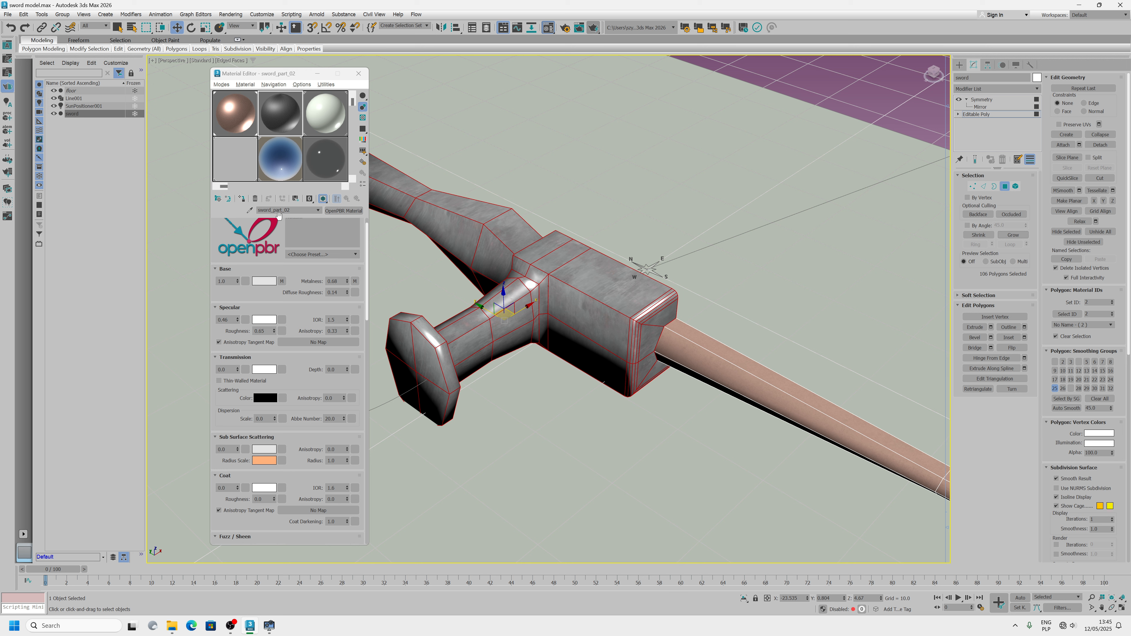
# - Assign sword_part_02 to the selected polygons, replacing the same-named material, and set its specular roughness to 0.48
pyautogui.click(228, 198)
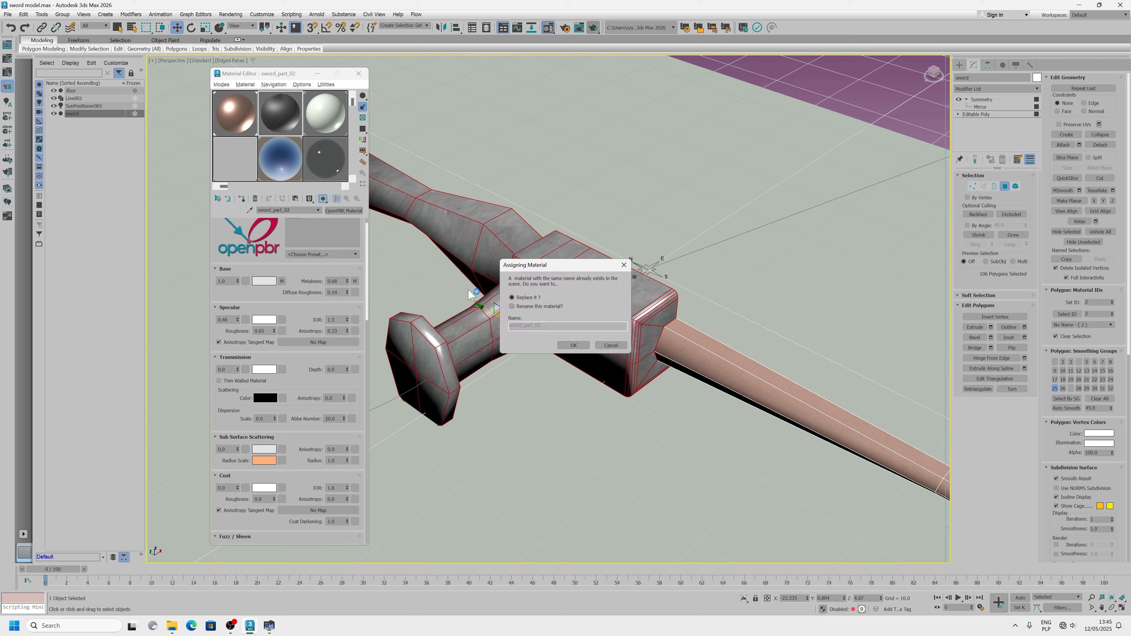
pyautogui.click(571, 344)
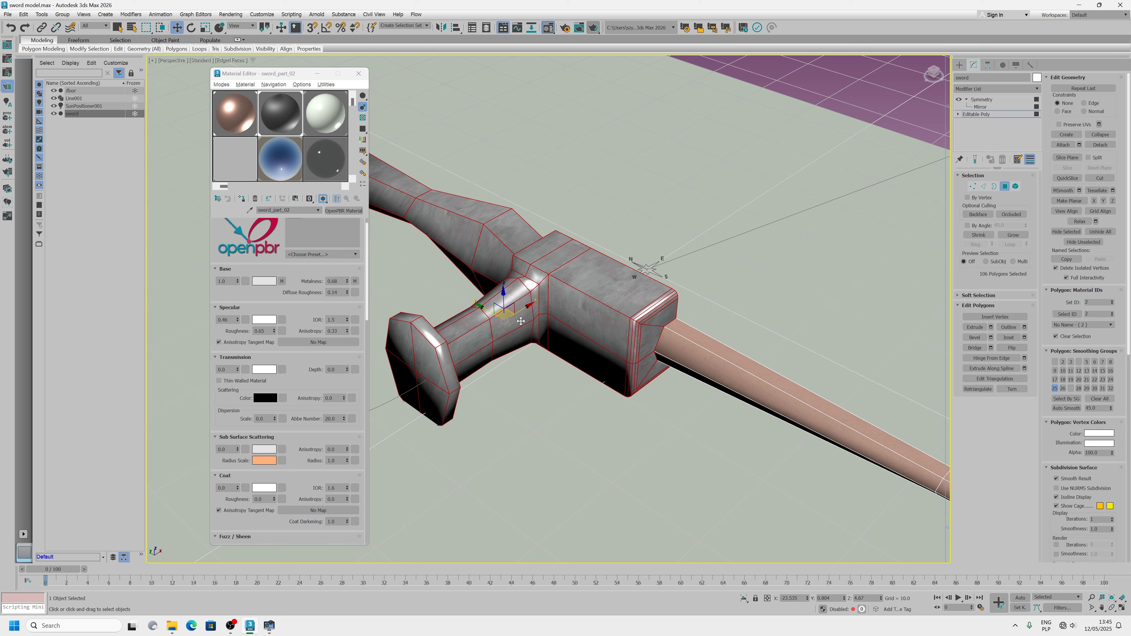
pyautogui.moveTo(274, 331); pyautogui.dragTo(274, 340)
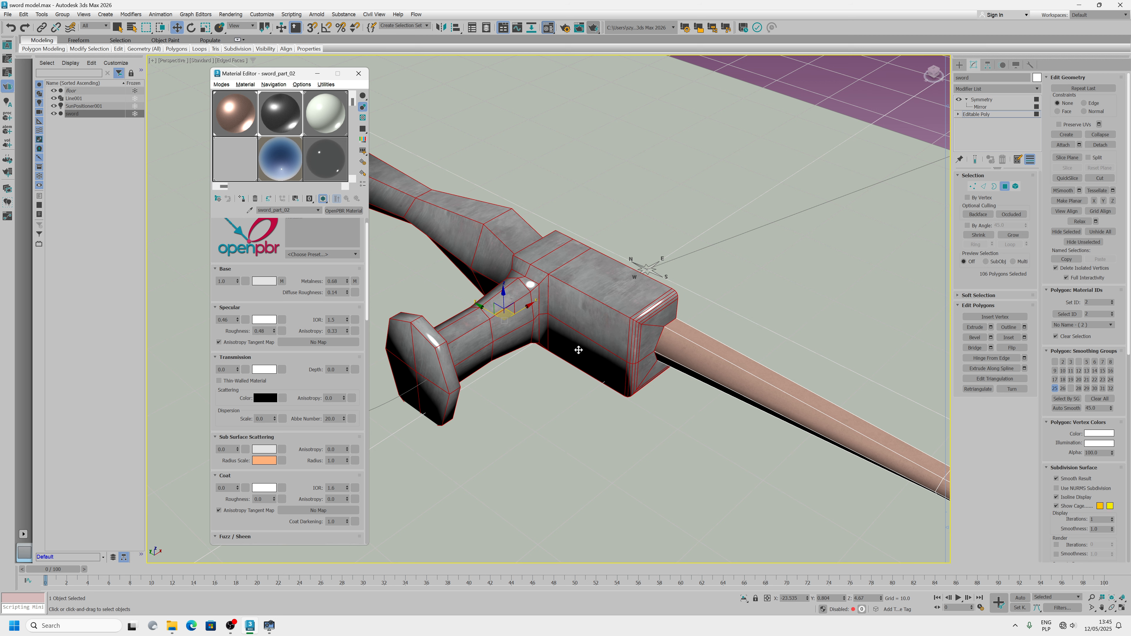
pyautogui.keyDown('alt'); pyautogui.moveTo(579, 350); pyautogui.dragTo(610, 368, button='middle'); pyautogui.keyUp('alt')
pyautogui.scroll(-3, 610, 368)
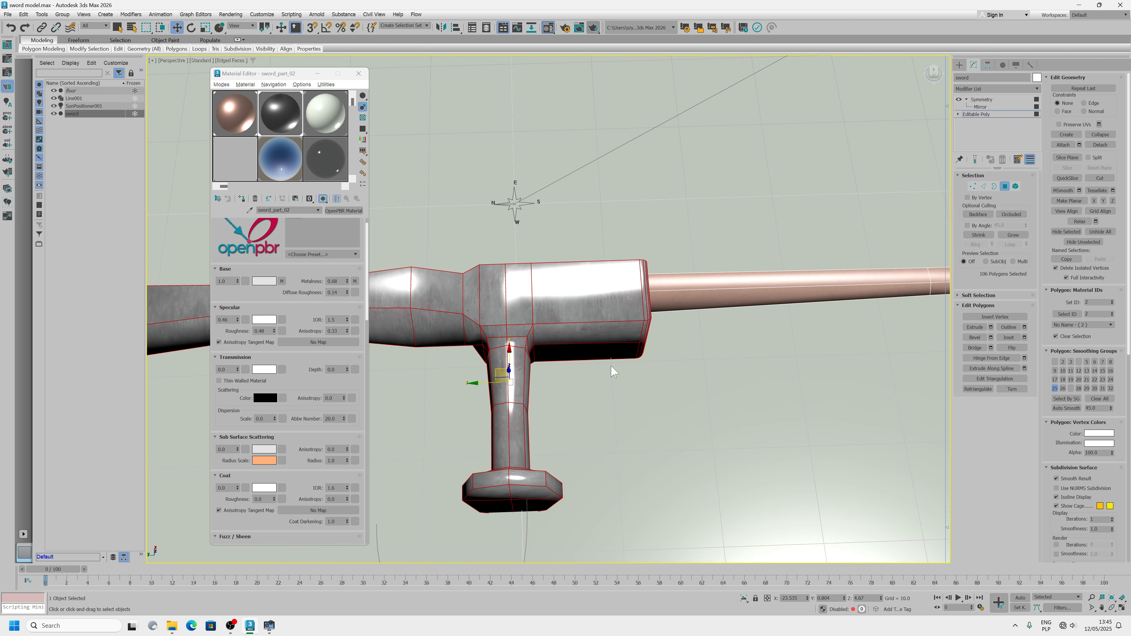
# - Leave polygon editing, show the end result with the Symmetry modifier and render the whole sword
pyautogui.click(1005, 186)
pyautogui.click(974, 159)
pyautogui.moveTo(643, 215); pyautogui.dragTo(567, 303, button='middle')
pyautogui.scroll(-3, 587, 294)
pyautogui.scroll(3, 599, 298)
pyautogui.keyDown('alt'); pyautogui.moveTo(566, 304); pyautogui.dragTo(570, 322, button='middle'); pyautogui.keyUp('alt')
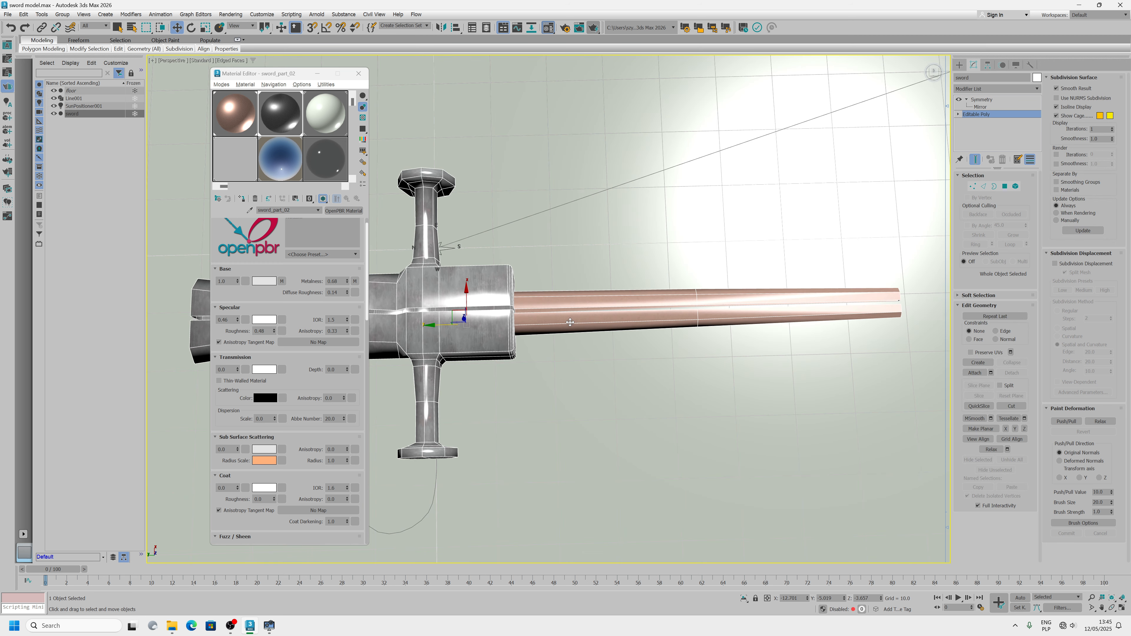
pyautogui.click(592, 30)
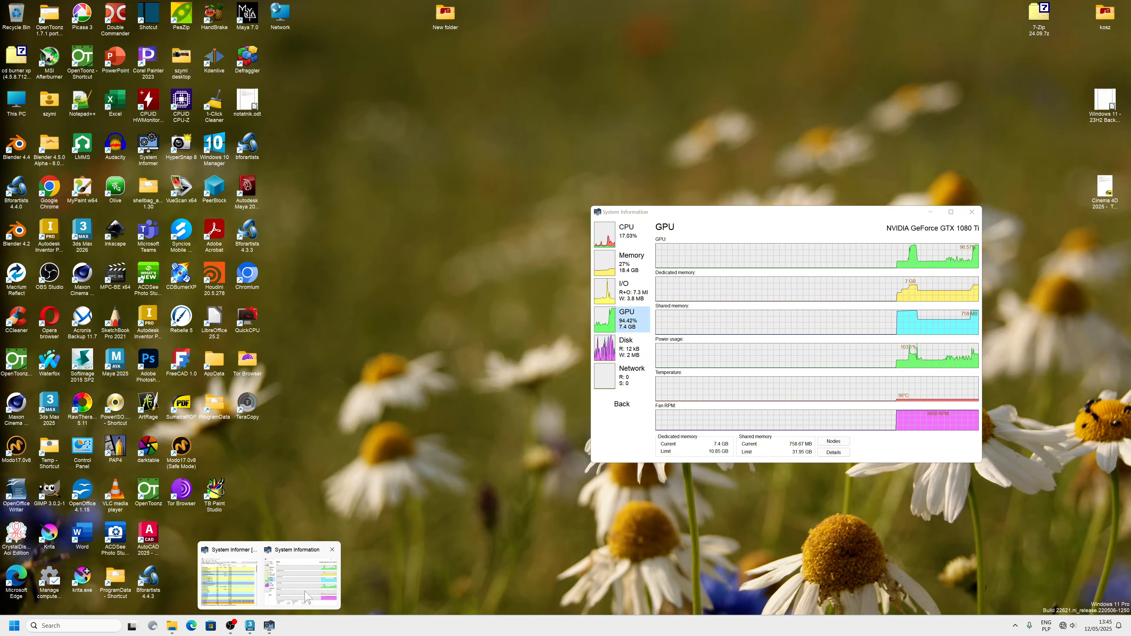
# - Examine the rendered guard and blade surfaces up close and in full view, and close the render window
pyautogui.click(269, 577)
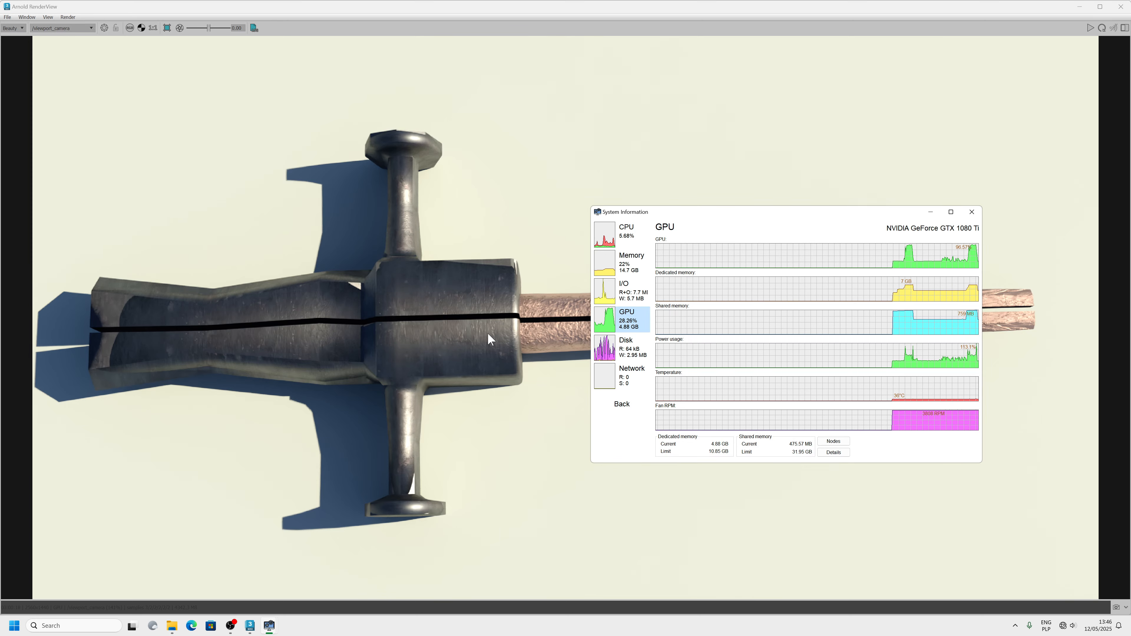
pyautogui.click(470, 335)
pyautogui.scroll(3, 471, 339)
pyautogui.scroll(5, 473, 340)
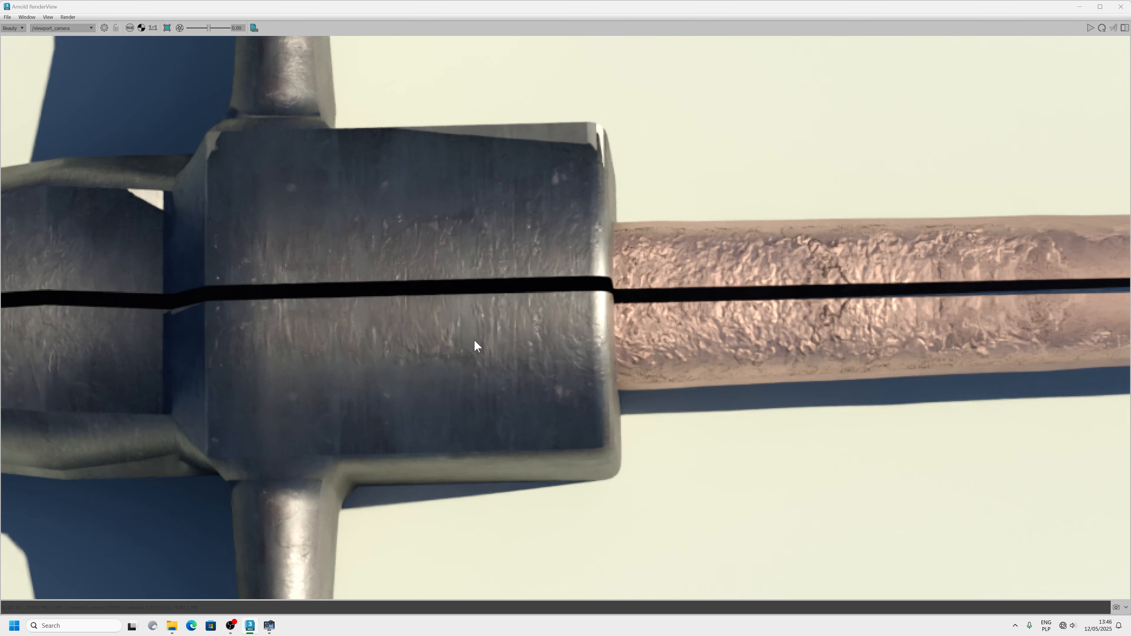
pyautogui.scroll(-8, 475, 342)
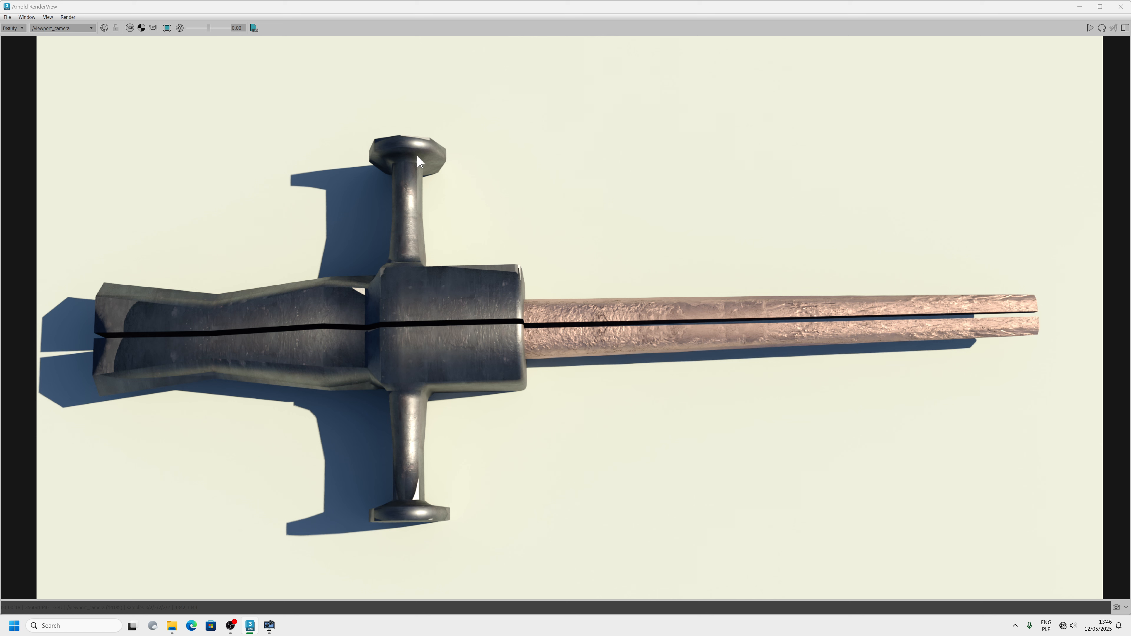
pyautogui.click(1121, 6)
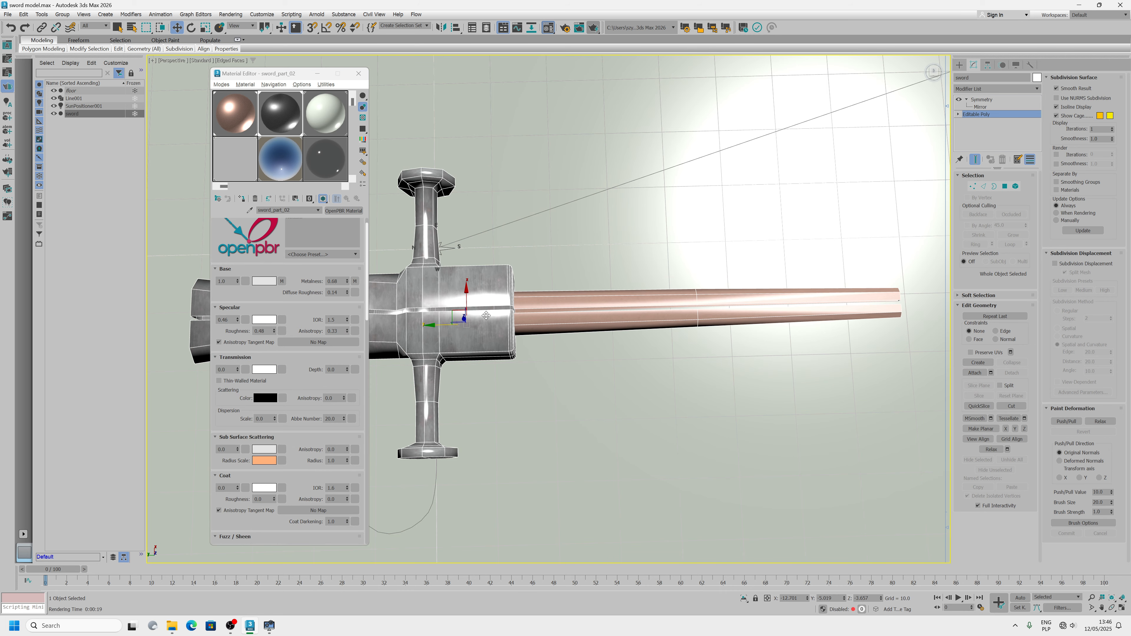
# - Auto Smooth the hilt and guard polygons, assign them to smoothing group 28 and clear the selection
pyautogui.click(1005, 186)
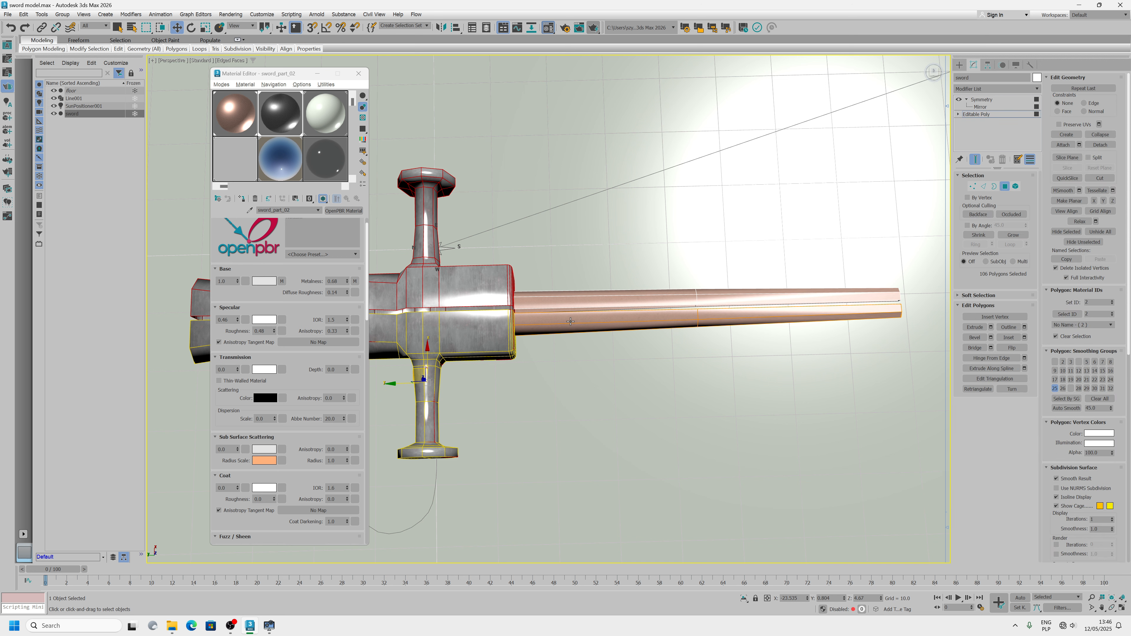
pyautogui.click(1074, 407)
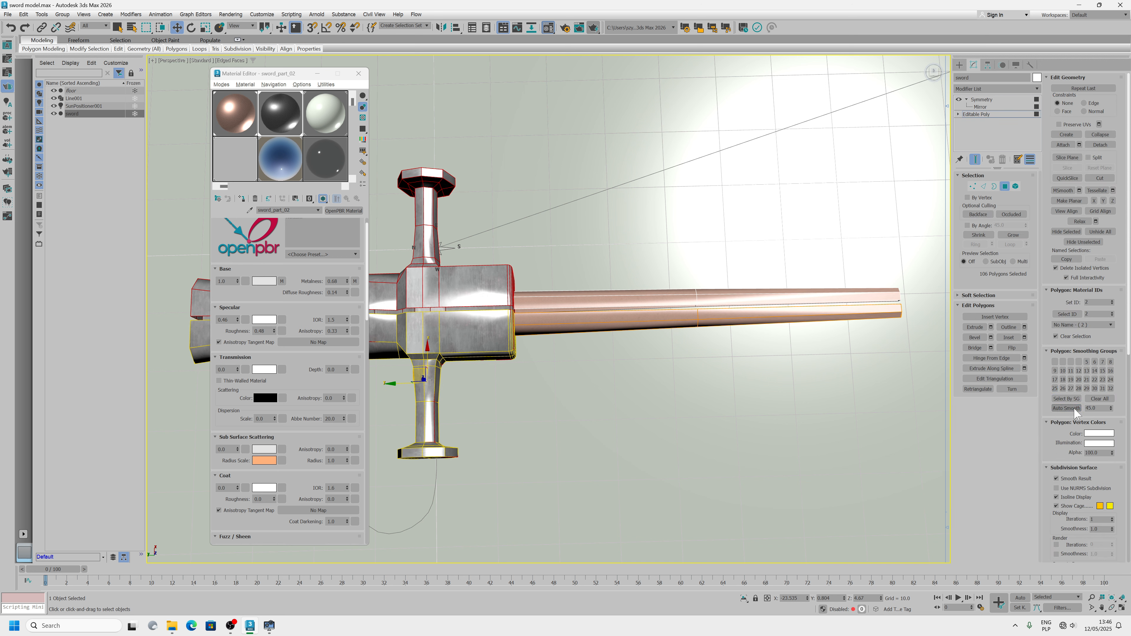
pyautogui.click(1079, 389)
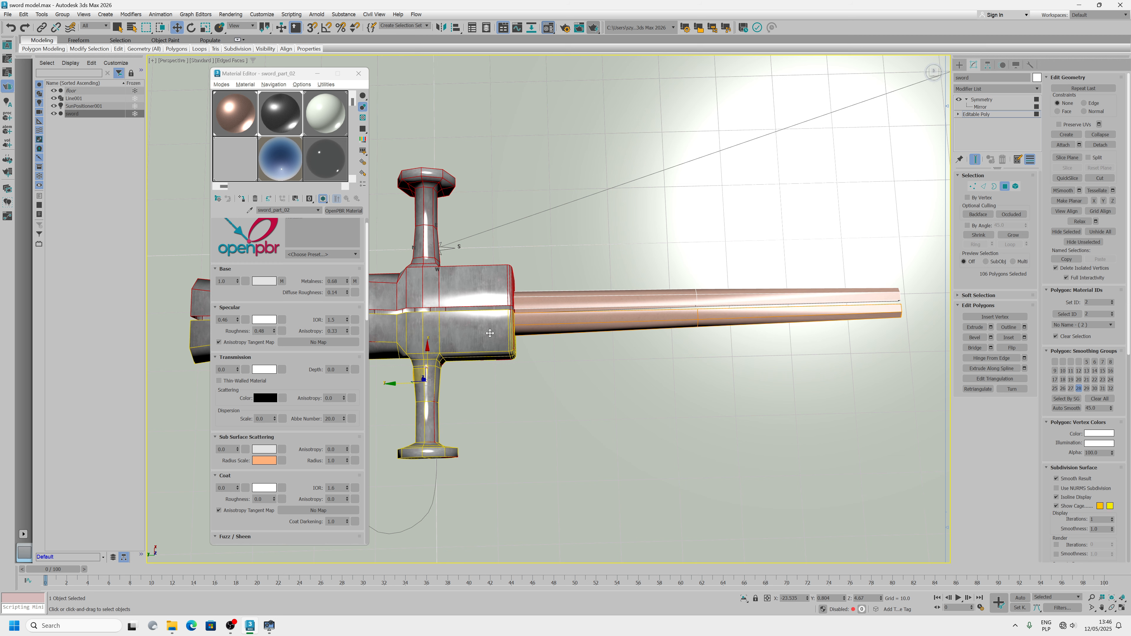
pyautogui.scroll(4, 489, 333)
pyautogui.moveTo(463, 335); pyautogui.dragTo(737, 314, button='middle')
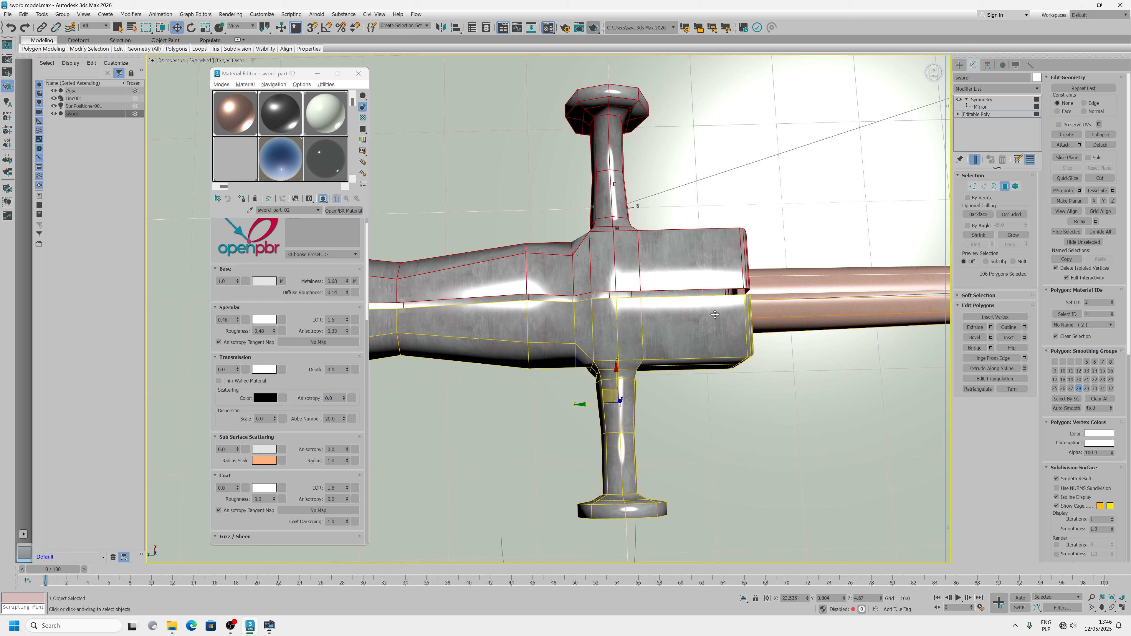
pyautogui.scroll(-3, 676, 319)
pyautogui.moveTo(585, 322); pyautogui.dragTo(653, 321, button='middle')
pyautogui.click(505, 248)
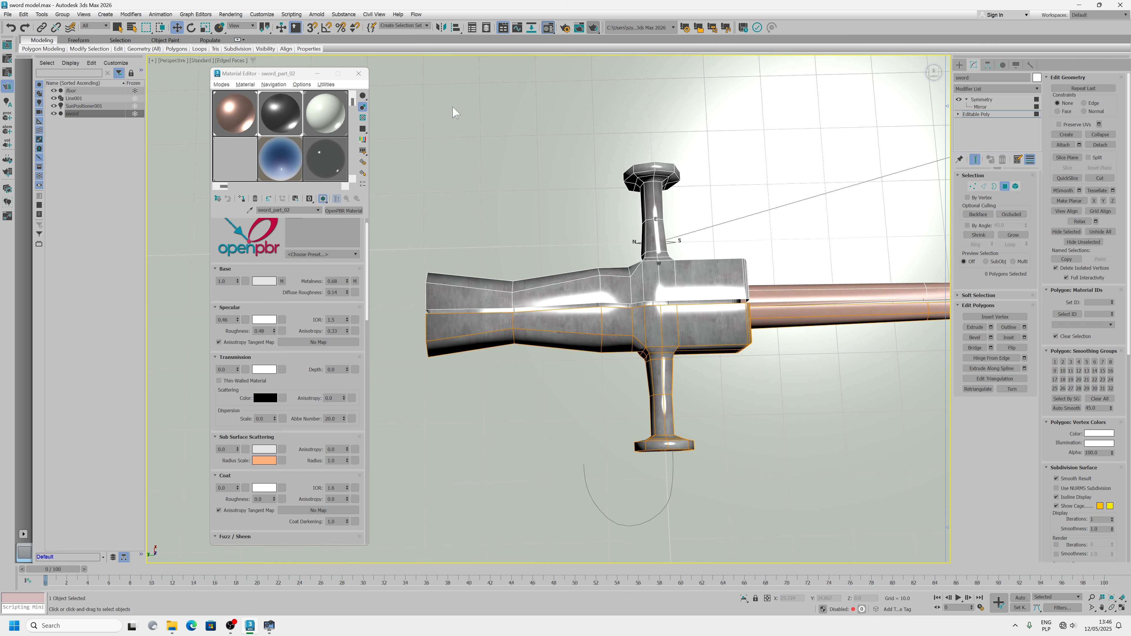
# - Select the hilt and guard polygons and try MeshSmooth on them
pyautogui.moveTo(453, 106); pyautogui.dragTo(730, 516)
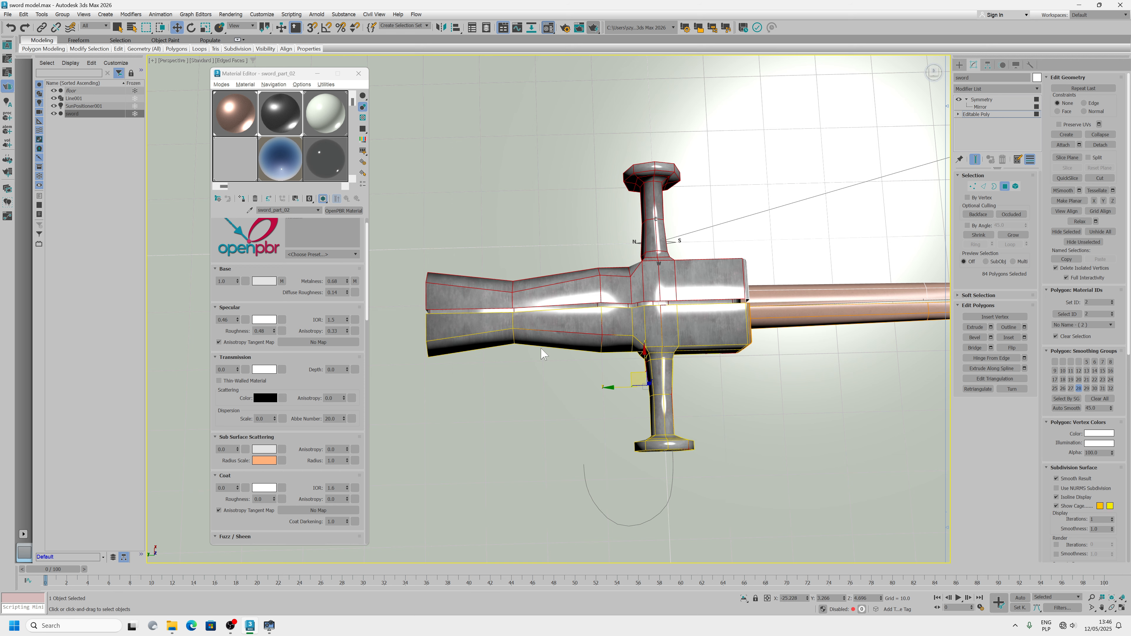
pyautogui.keyDown('alt'); pyautogui.moveTo(744, 388); pyautogui.dragTo(557, 332, button='middle'); pyautogui.keyUp('alt')
pyautogui.scroll(5, 731, 344)
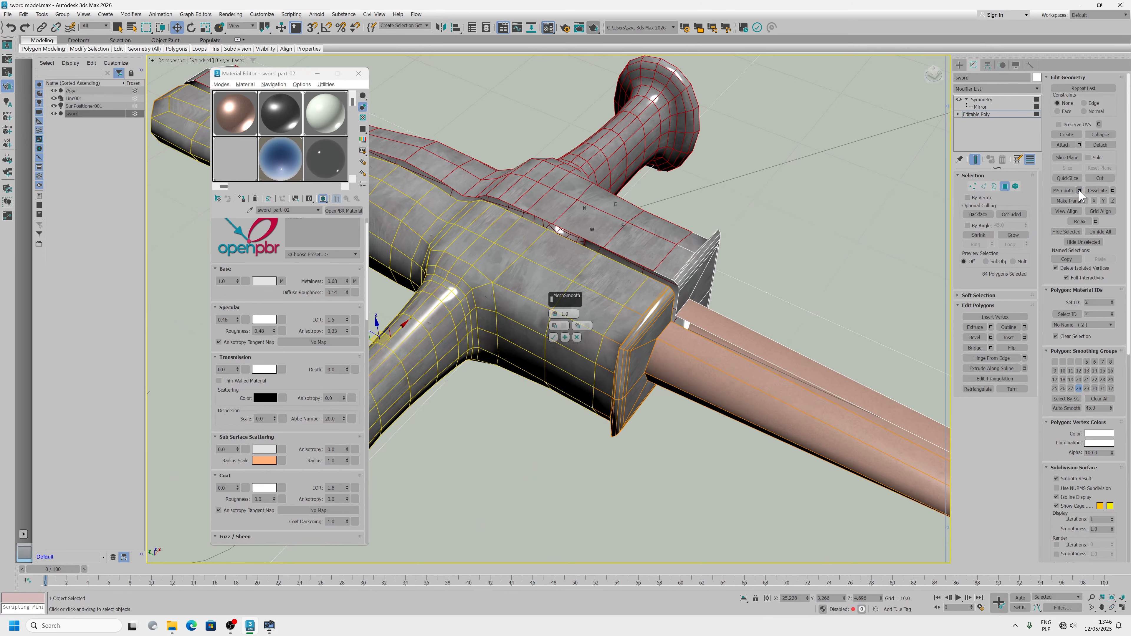
pyautogui.click(577, 338)
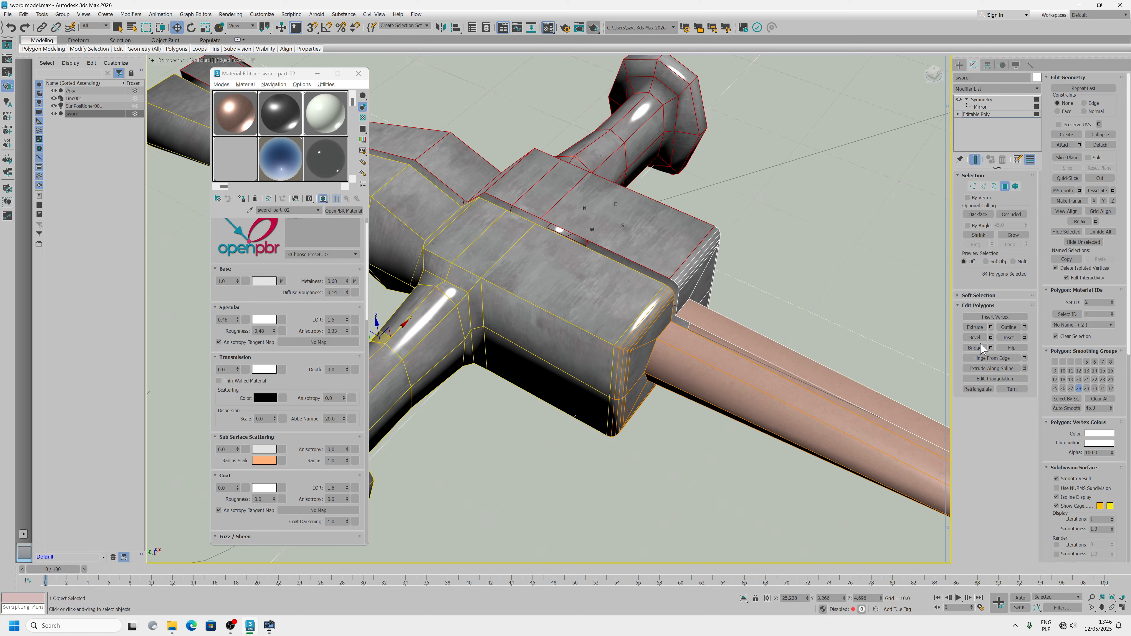
# - Grow the polygon selection twice to include the guard's blade-side face and try MeshSmooth with smoothness 1.0
pyautogui.click(1013, 237)
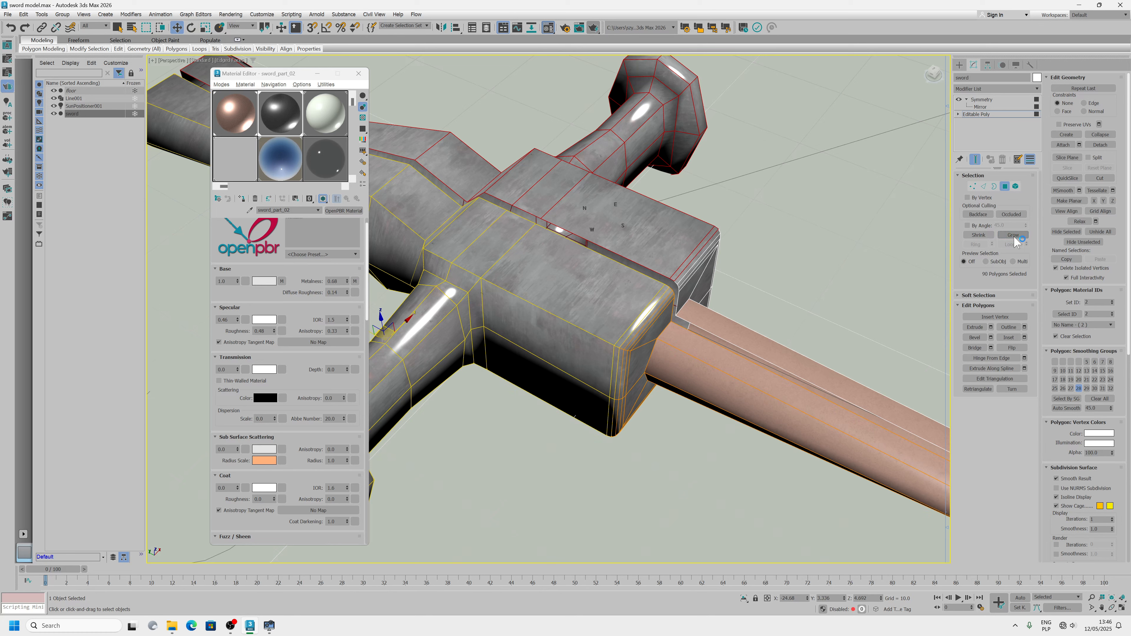
pyautogui.click(1014, 237)
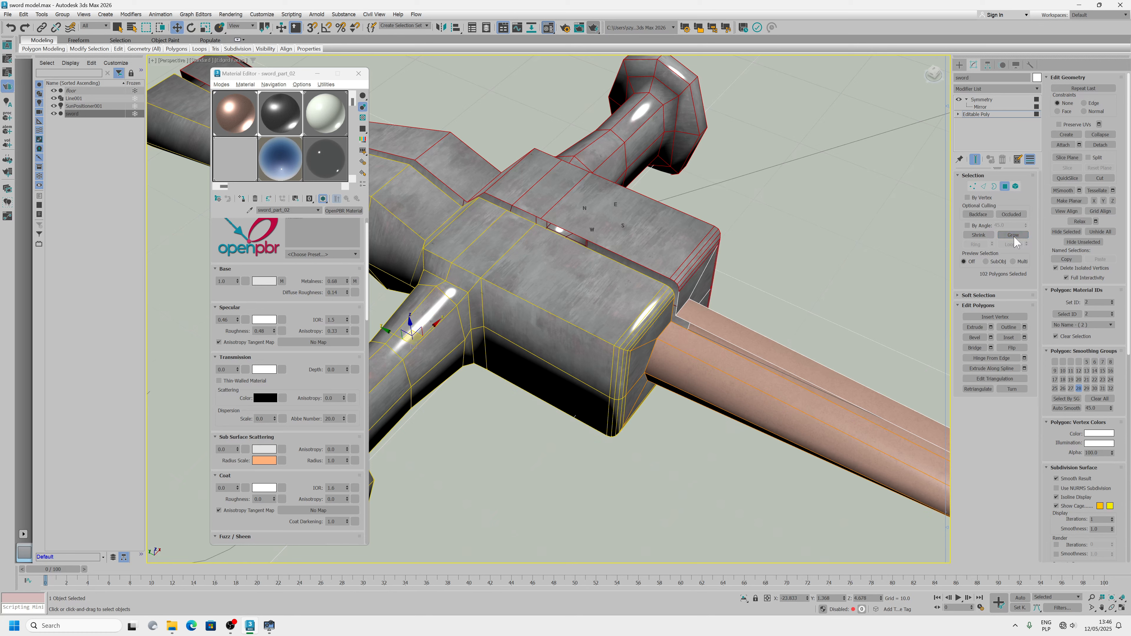
pyautogui.click(1080, 190)
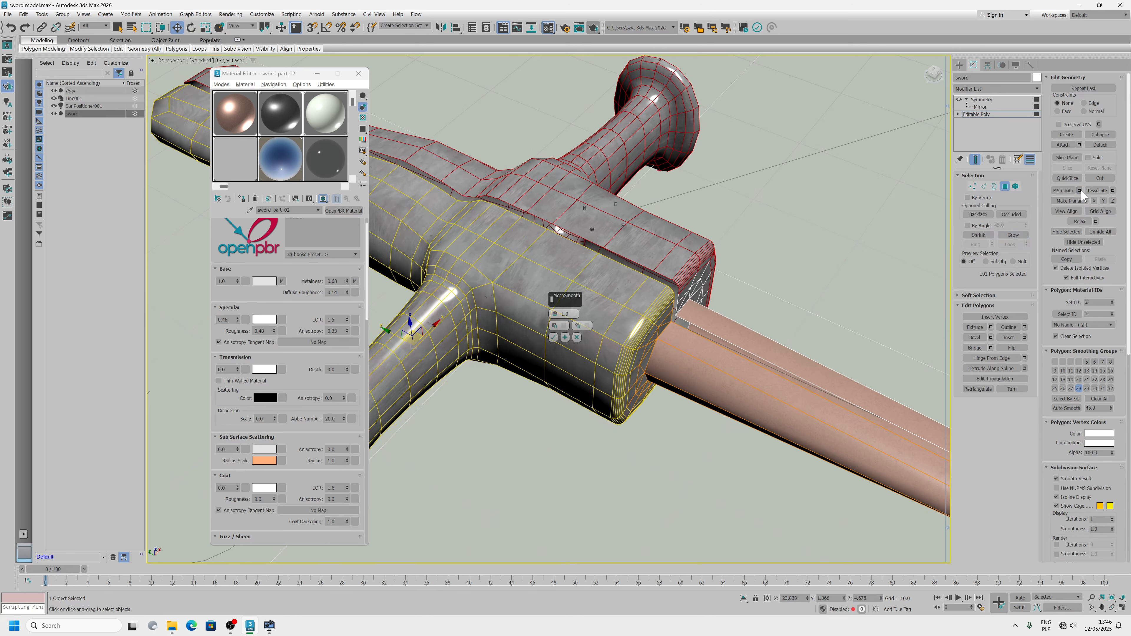
pyautogui.keyDown('alt'); pyautogui.moveTo(645, 283); pyautogui.dragTo(730, 327, button='middle'); pyautogui.keyUp('alt')
pyautogui.click(576, 337)
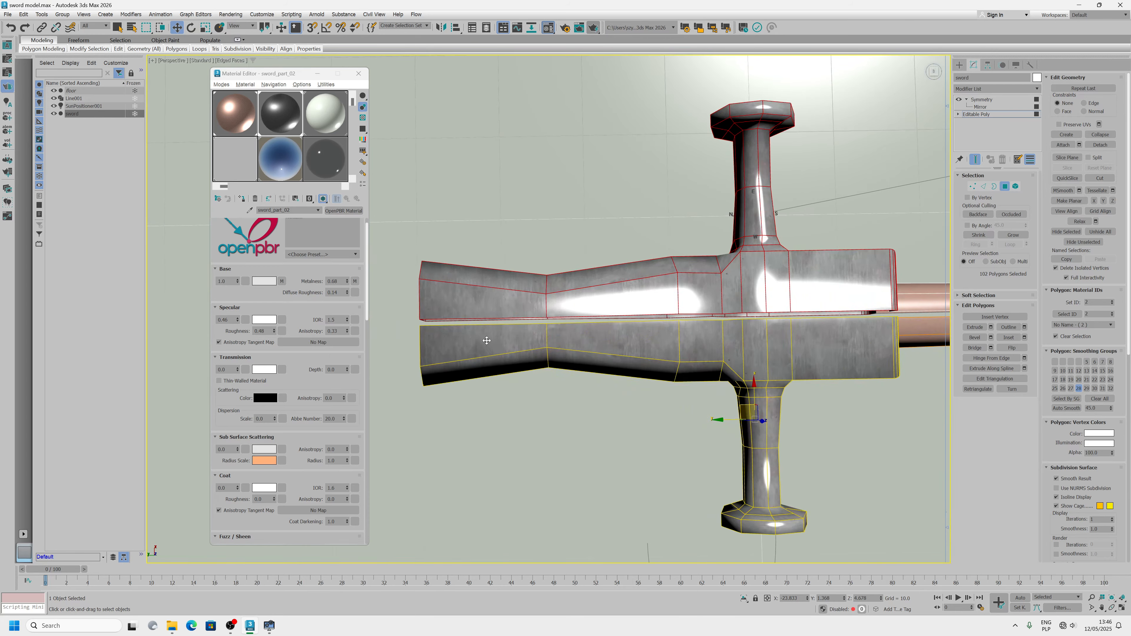
# - Deselect polygons on the hilt's end cap and preview MeshSmooth on the remaining hilt and guard polygons
pyautogui.moveTo(579, 348)
pyautogui.keyDown('alt'); pyautogui.mouseDown(button='middle')
pyautogui.moveTo(483, 319)
pyautogui.moveTo(479, 336)
pyautogui.moveTo(513, 322)
pyautogui.moveTo(569, 394)
pyautogui.moveTo(593, 357)
pyautogui.mouseUp(button='middle'); pyautogui.keyUp('alt')
pyautogui.keyDown('alt'); pyautogui.click(435, 391); pyautogui.keyUp('alt')
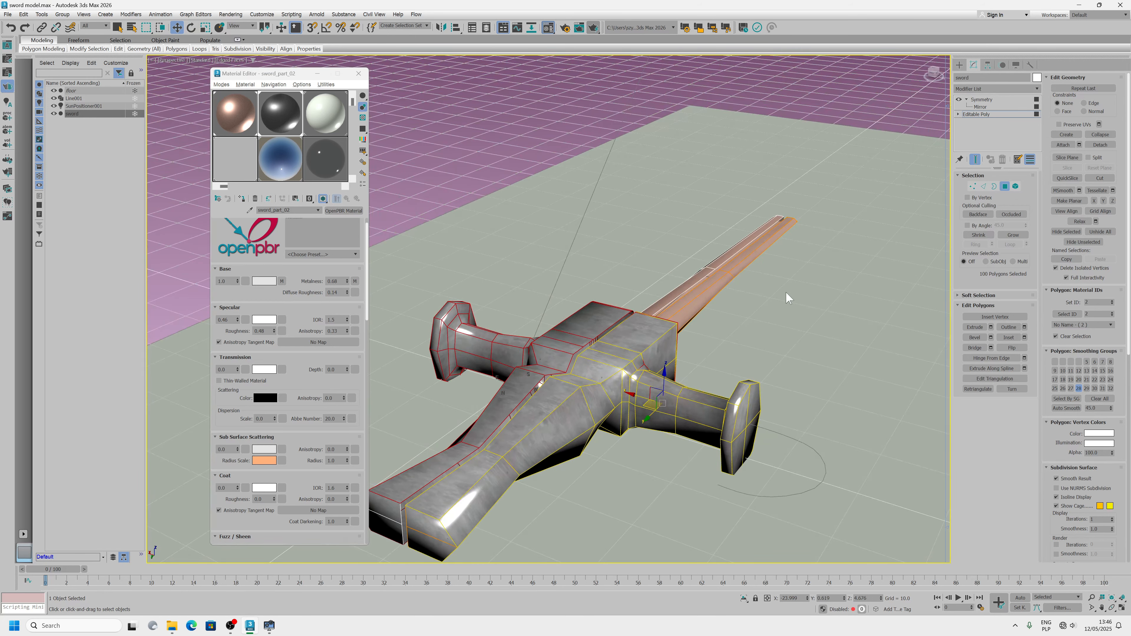
pyautogui.click(1080, 191)
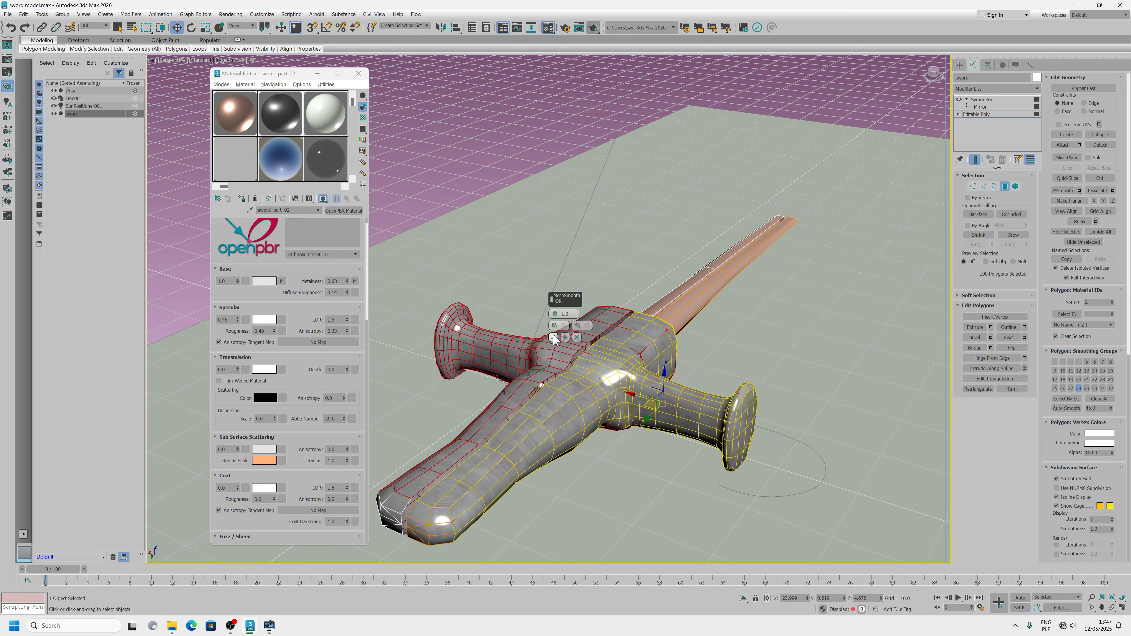
pyautogui.click(576, 337)
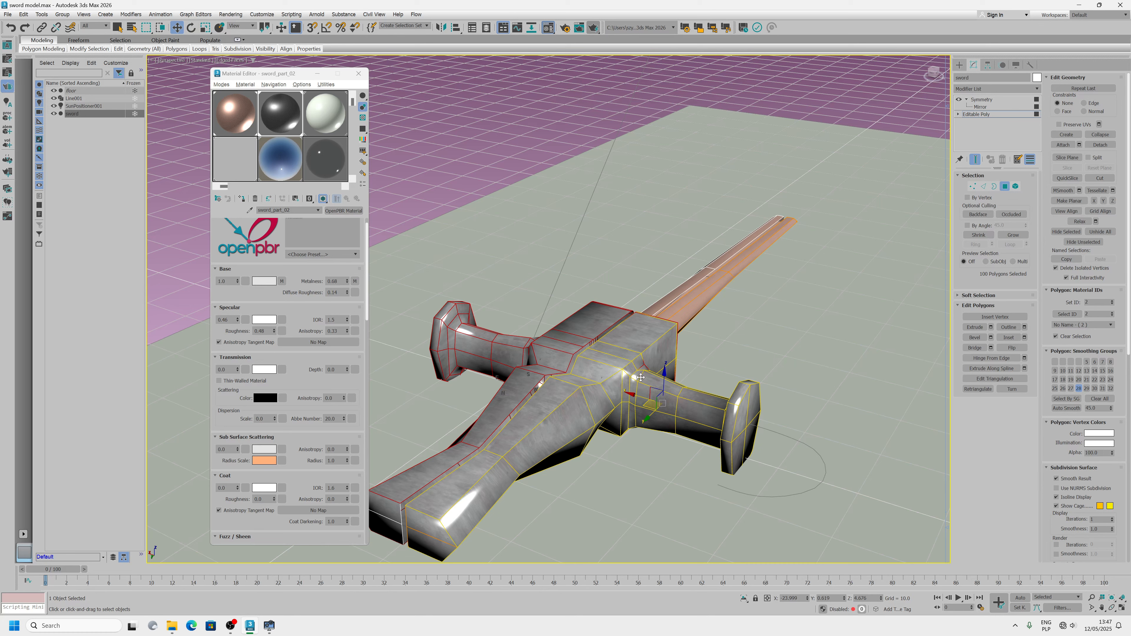
# - Try MeshSmooth on the hilt and guard polygons again and check how it shapes the hilt's end
pyautogui.keyDown('ctrl'); pyautogui.click(423, 525); pyautogui.keyUp('ctrl')
pyautogui.hotkey('ctrl', 'z')
pyautogui.keyDown('alt'); pyautogui.moveTo(462, 505); pyautogui.dragTo(591, 428, button='middle'); pyautogui.keyUp('alt')
pyautogui.moveTo(591, 428); pyautogui.dragTo(675, 388, button='middle')
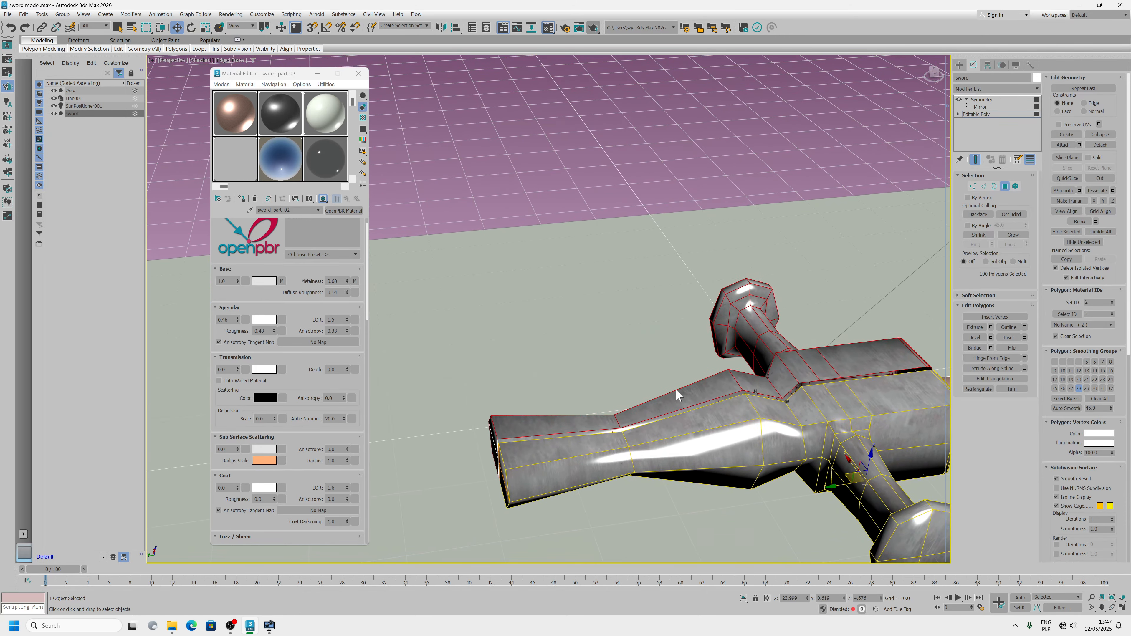
pyautogui.click(984, 185)
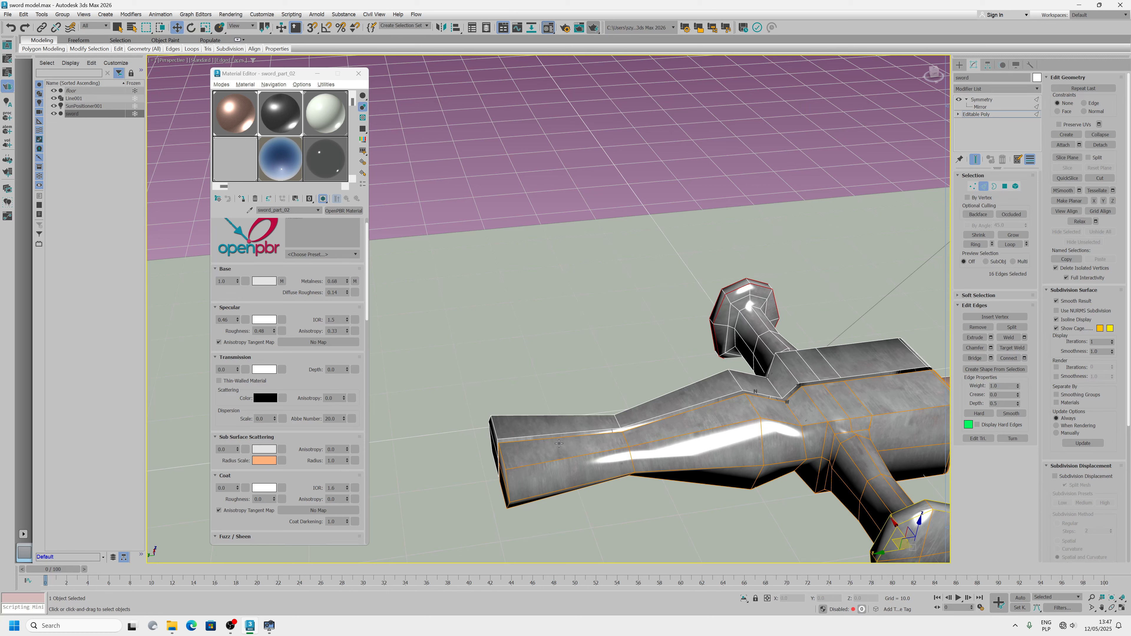
pyautogui.click(1005, 186)
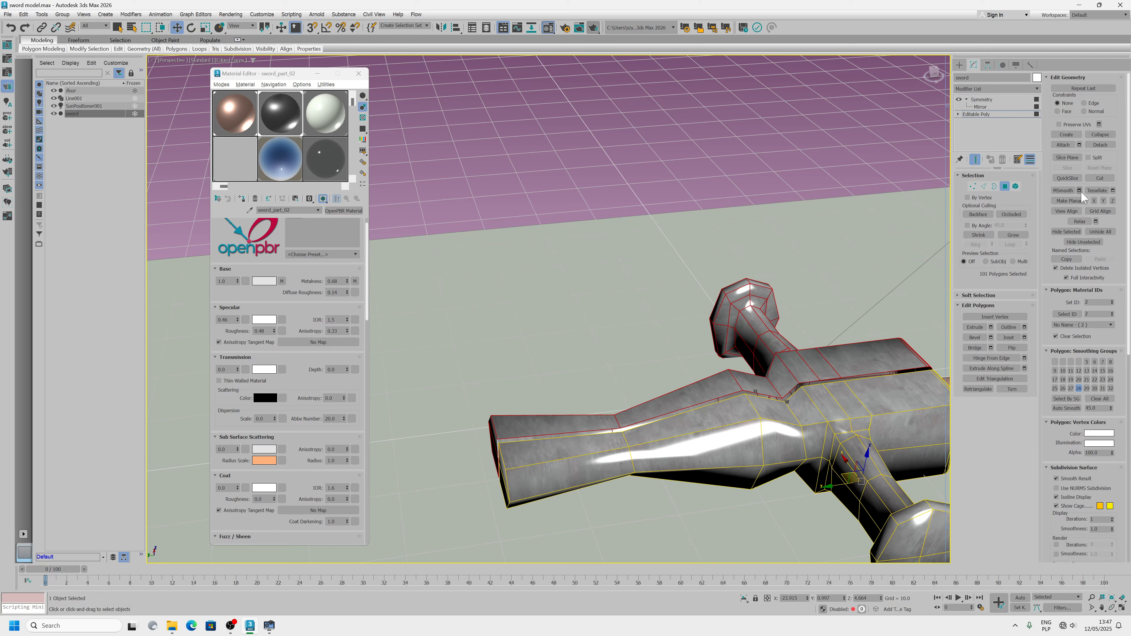
pyautogui.click(1079, 191)
pyautogui.scroll(-5, 592, 447)
pyautogui.scroll(3, 592, 447)
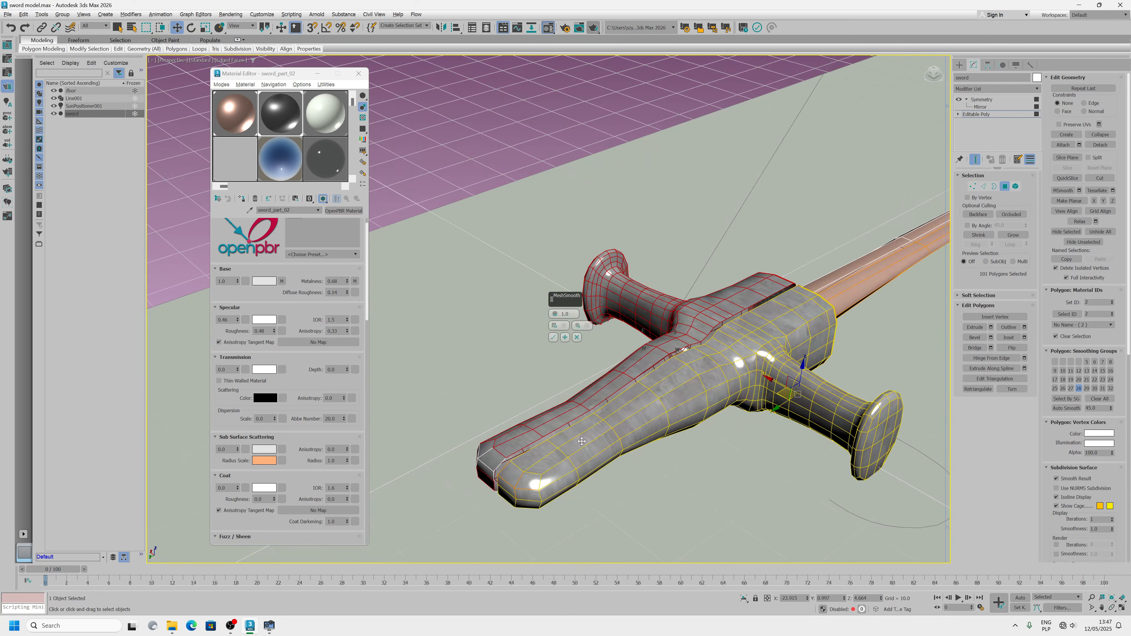
pyautogui.click(576, 337)
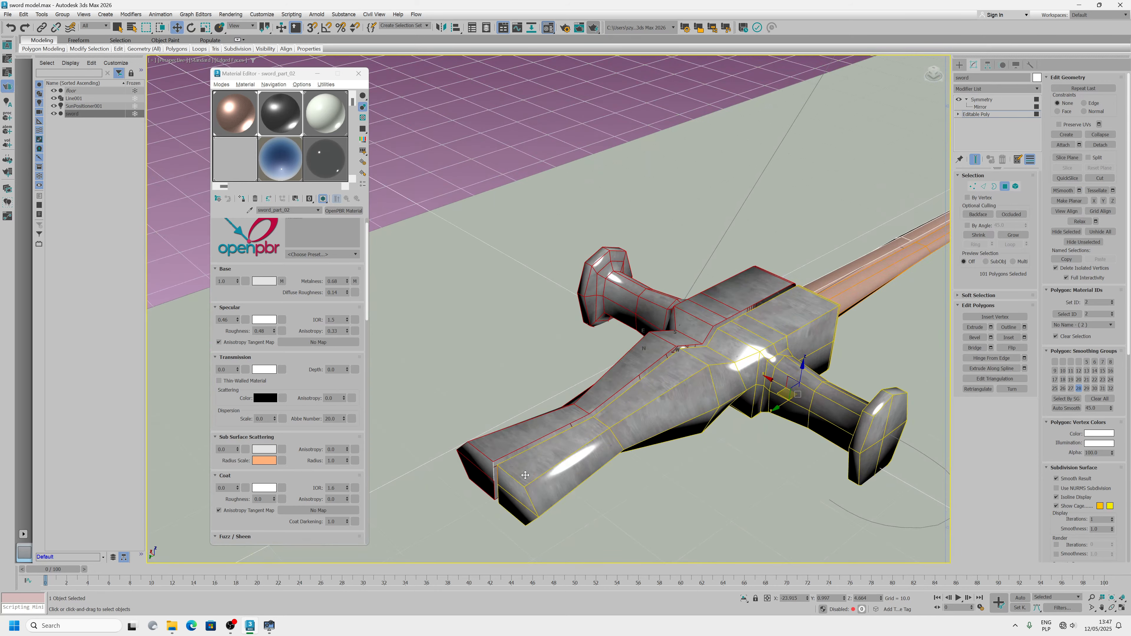
# - Connect the ring of lengthwise edges near the hilt's end and slide the new loop close to the end with the Edge constraint
pyautogui.click(984, 187)
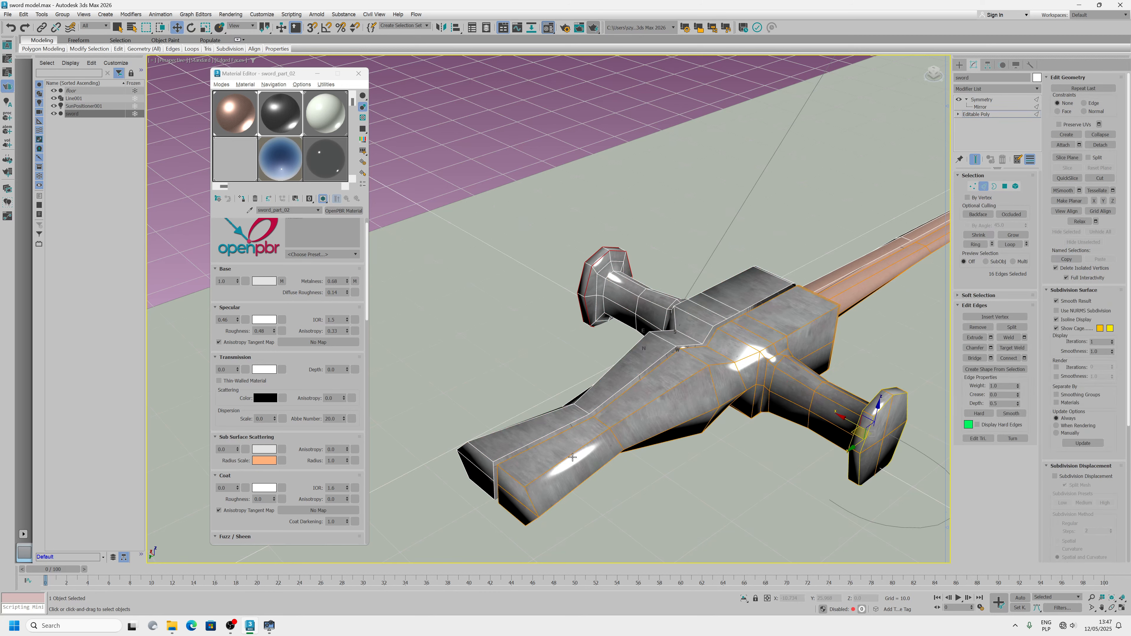
pyautogui.click(975, 244)
pyautogui.click(1008, 358)
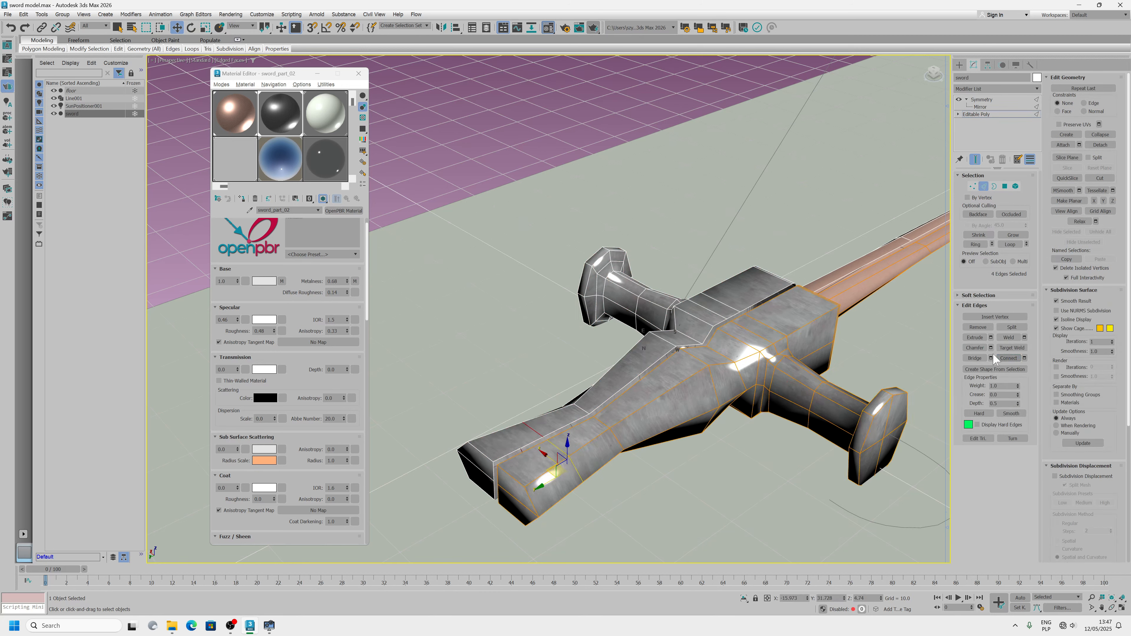
pyautogui.doubleClick(577, 467)
pyautogui.scroll(-1, 1089, 107)
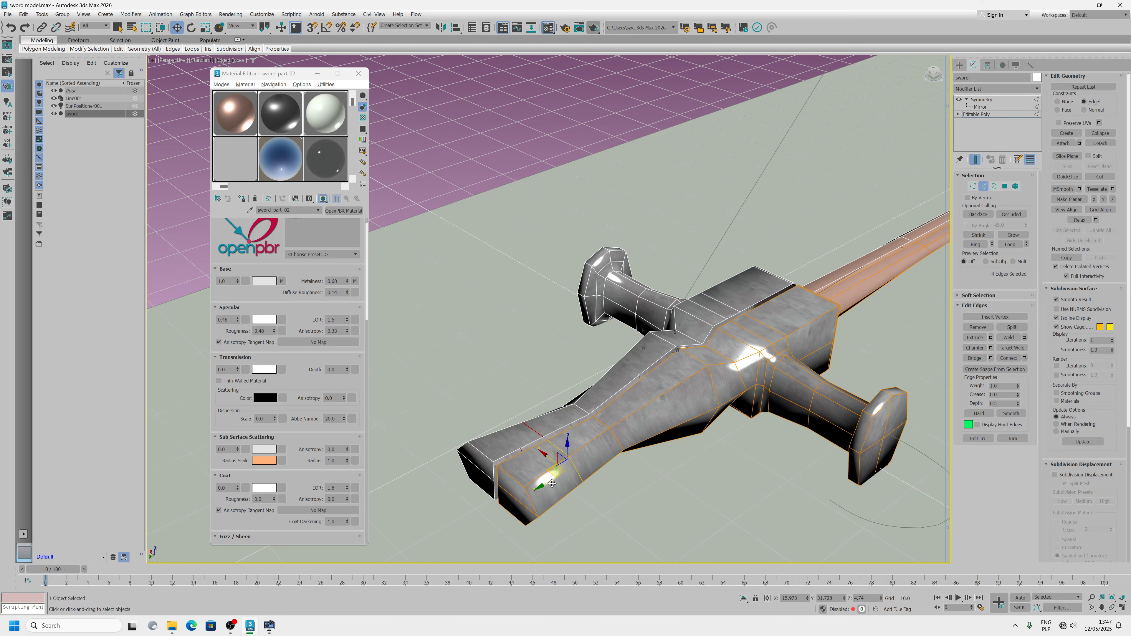
pyautogui.moveTo(548, 483); pyautogui.dragTo(502, 492)
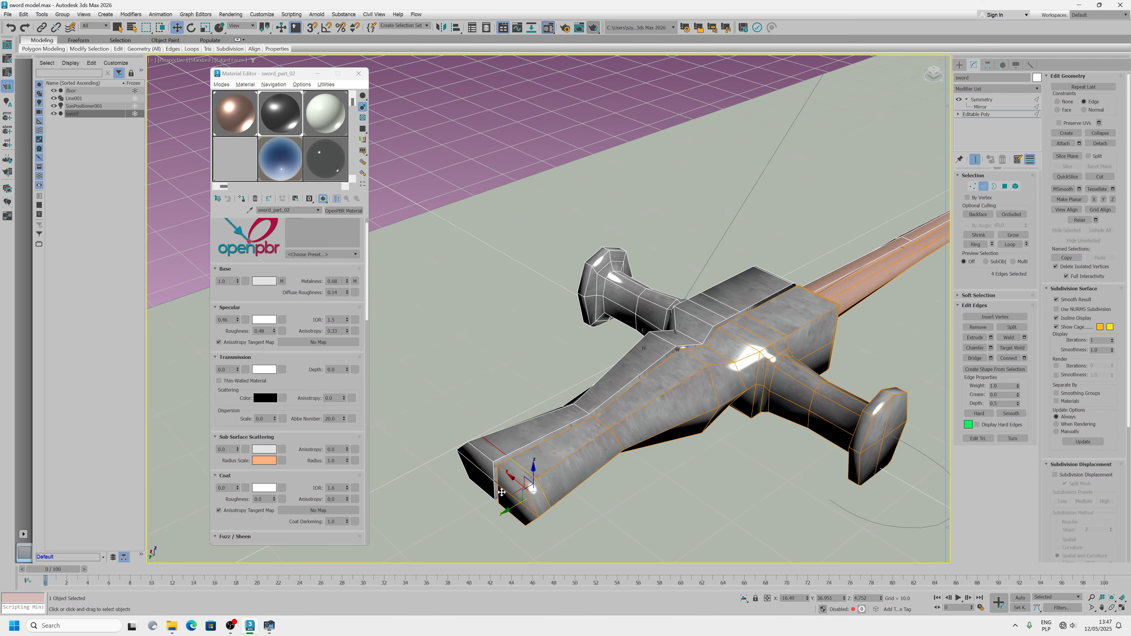
pyautogui.keyDown('alt'); pyautogui.moveTo(627, 420); pyautogui.dragTo(548, 404, button='middle'); pyautogui.keyUp('alt')
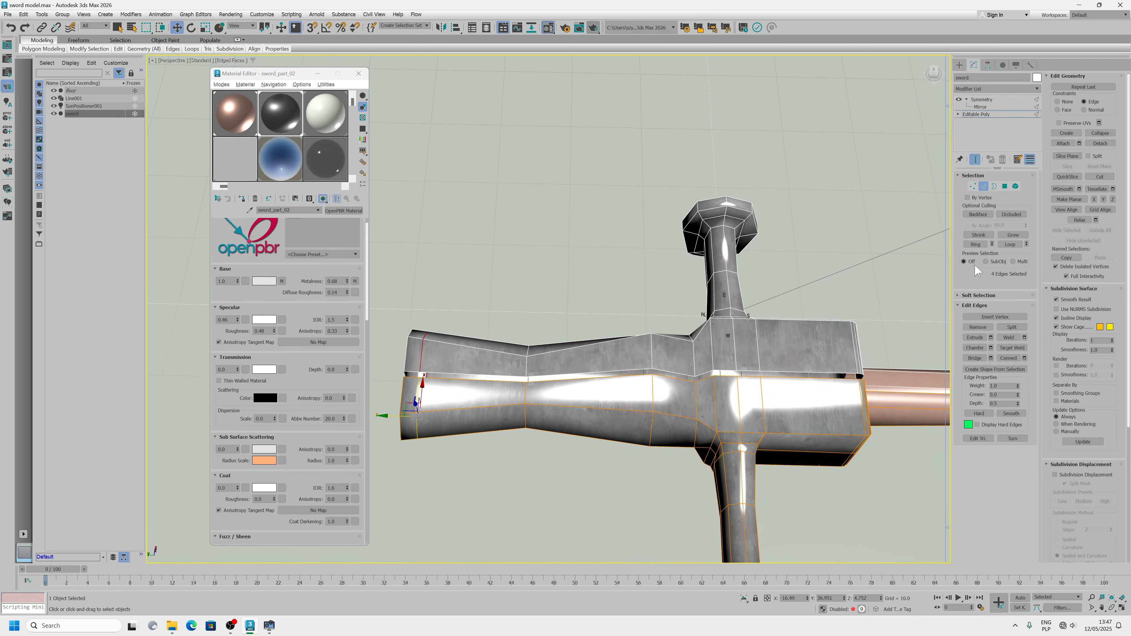
# - Reselect the hilt and guard polygons and grow the selection over the guard's blade-side face
pyautogui.click(1005, 187)
pyautogui.scroll(-3, 468, 298)
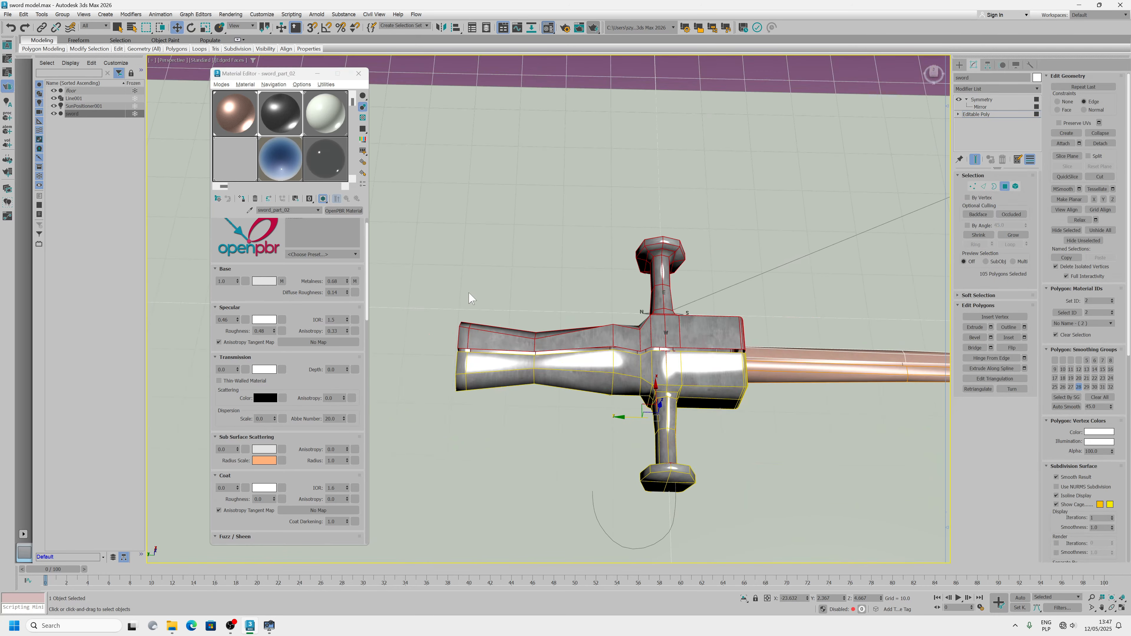
pyautogui.moveTo(495, 184); pyautogui.dragTo(735, 557)
pyautogui.keyDown('alt'); pyautogui.moveTo(735, 557); pyautogui.dragTo(576, 360, button='middle'); pyautogui.keyUp('alt')
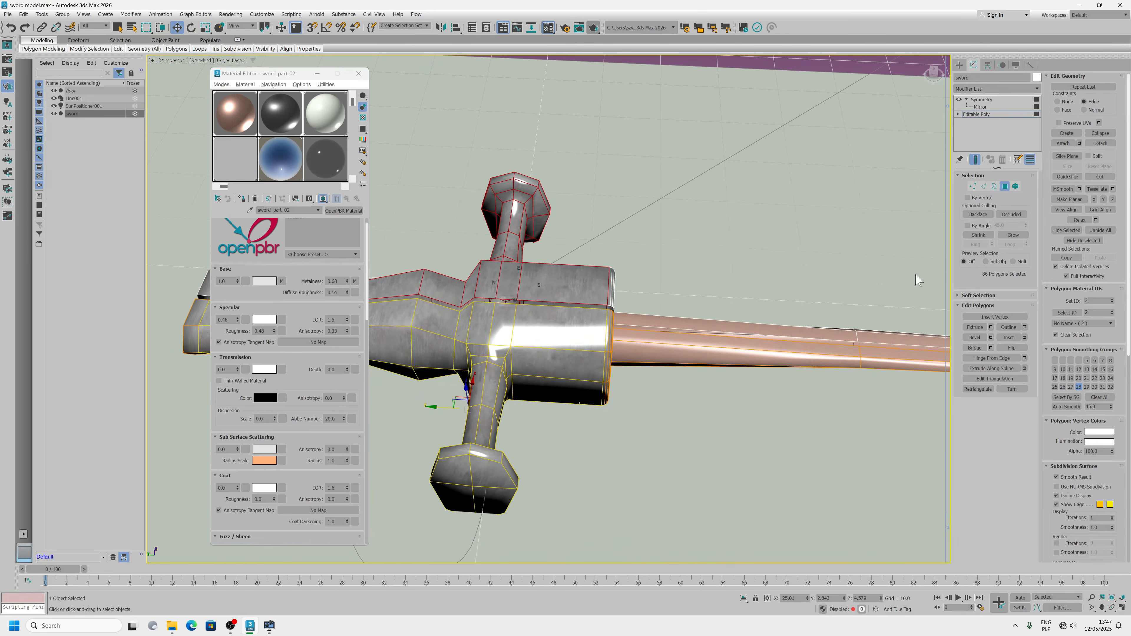
pyautogui.click(1019, 237)
pyautogui.click(1019, 236)
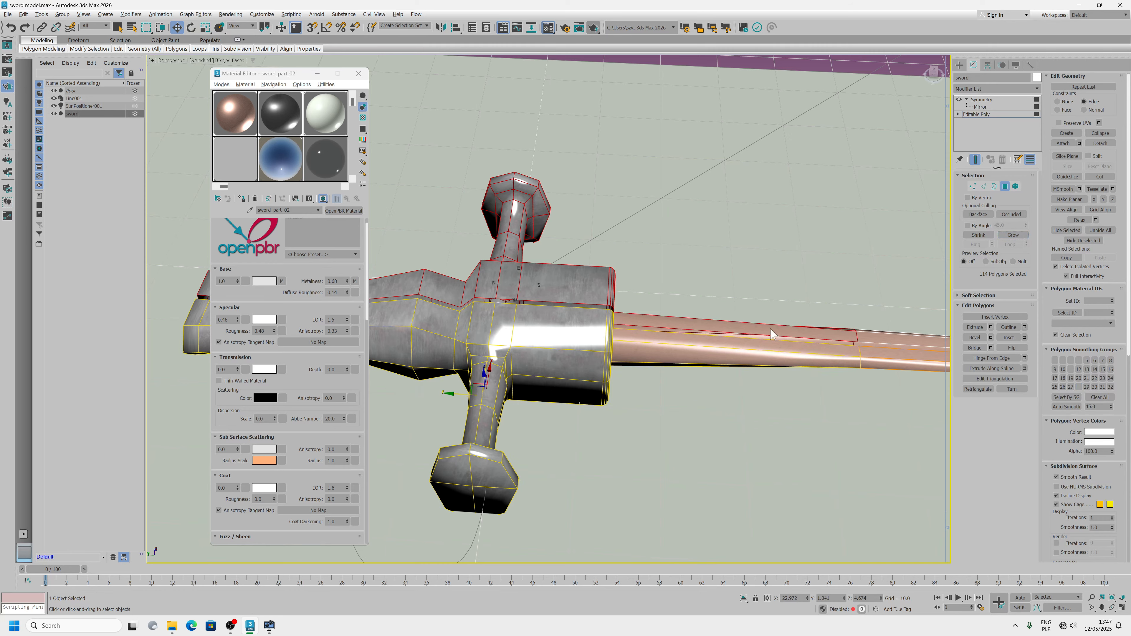
# - Deselect the upper end-cap polygons and the adjoining end-strip polygons of the hilt
pyautogui.keyDown('alt'); pyautogui.moveTo(770, 327); pyautogui.dragTo(606, 404, button='middle'); pyautogui.keyUp('alt')
pyautogui.scroll(2, 572, 401)
pyautogui.keyDown('alt'); pyautogui.click(602, 433); pyautogui.keyUp('alt')
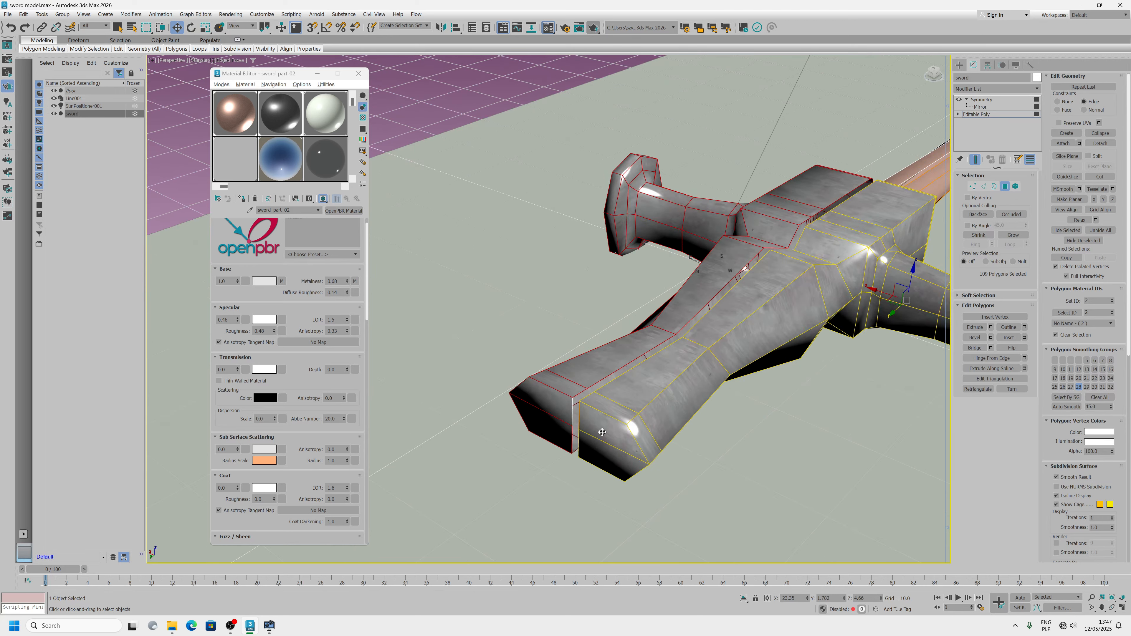
pyautogui.keyDown('alt'); pyautogui.click(609, 457); pyautogui.keyUp('alt')
pyautogui.keyDown('alt'); pyautogui.click(609, 409); pyautogui.keyUp('alt')
pyautogui.keyDown('alt'); pyautogui.click(645, 428); pyautogui.keyUp('alt')
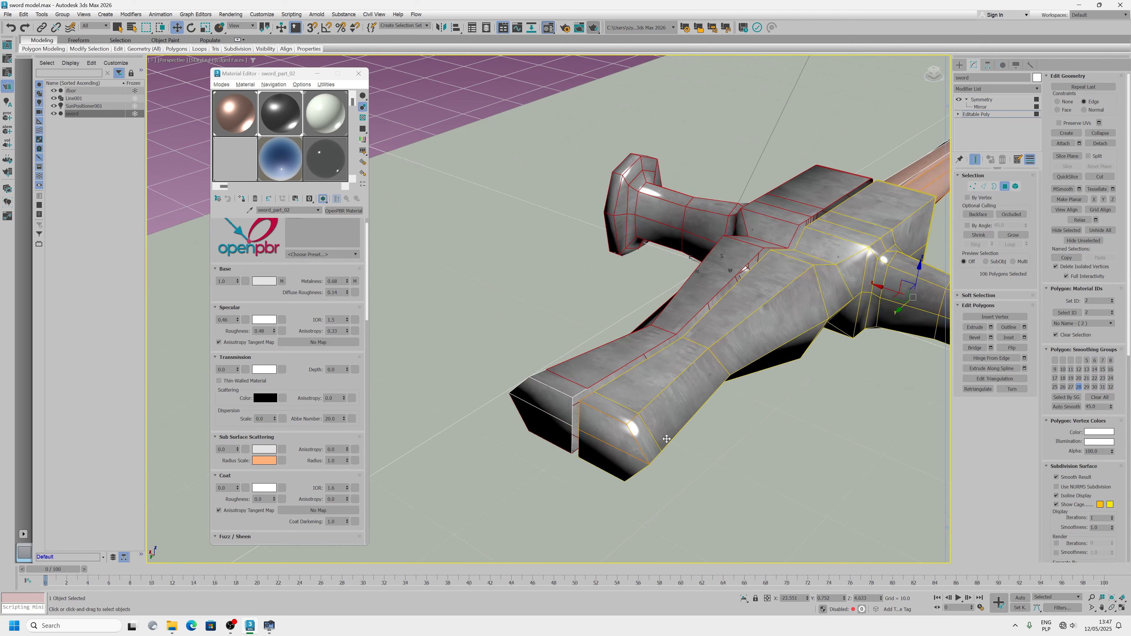
# - Hide the floor and deselect the remaining hilt-end polygons on the sword's underside
pyautogui.moveTo(667, 439)
pyautogui.keyDown('alt'); pyautogui.mouseDown(button='middle')
pyautogui.moveTo(652, 396)
pyautogui.moveTo(651, 452)
pyautogui.mouseUp(button='middle'); pyautogui.keyUp('alt')
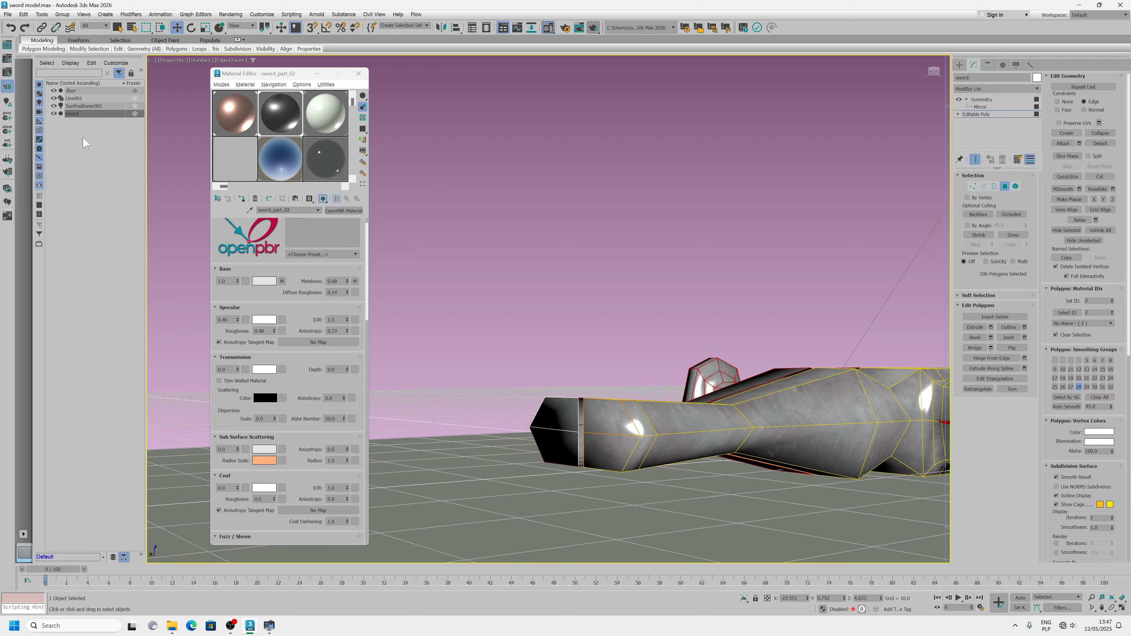
pyautogui.click(54, 90)
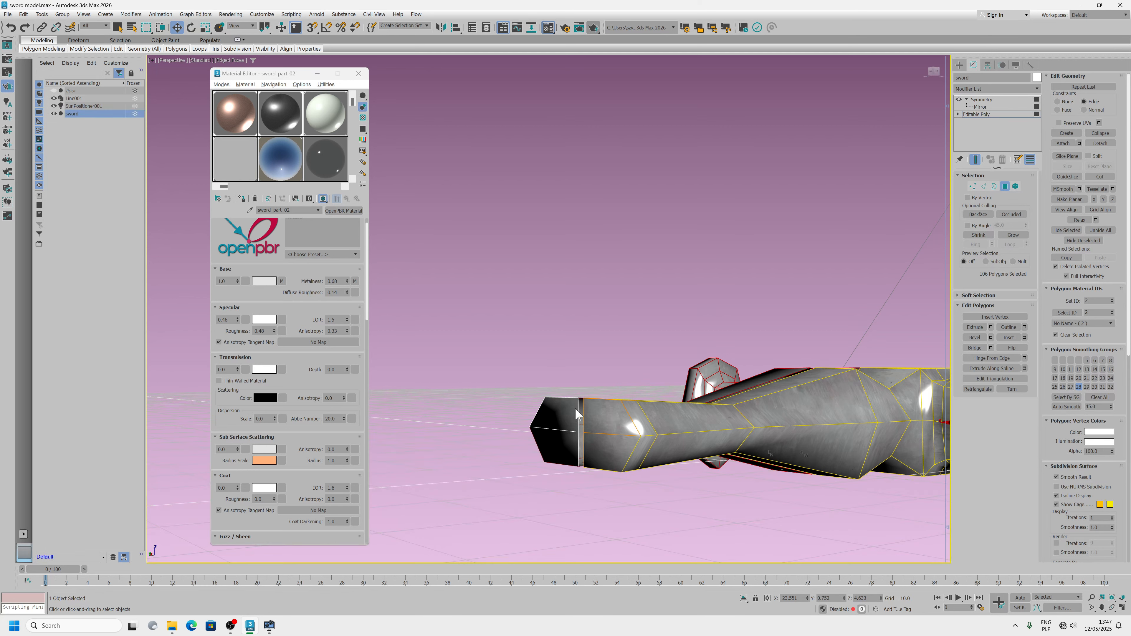
pyautogui.keyDown('alt'); pyautogui.moveTo(579, 416); pyautogui.dragTo(621, 419, button='middle'); pyautogui.keyUp('alt')
pyautogui.keyDown('alt'); pyautogui.click(634, 467); pyautogui.keyUp('alt')
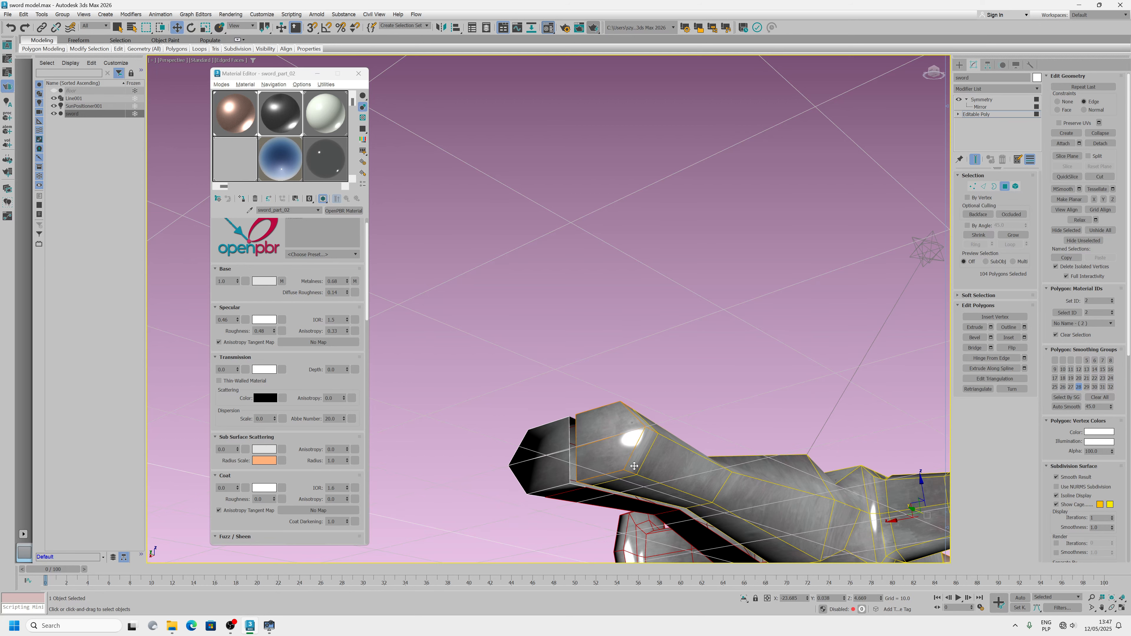
pyautogui.keyDown('alt'); pyautogui.moveTo(579, 357); pyautogui.dragTo(544, 391, button='middle'); pyautogui.keyUp('alt')
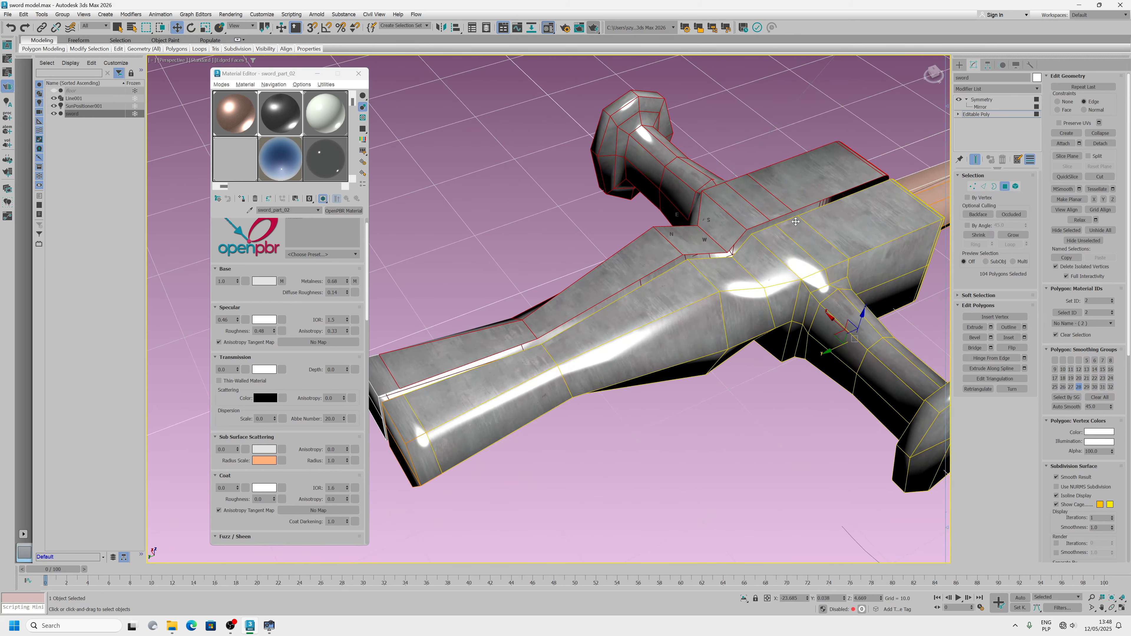
# - Apply MeshSmooth with smoothness 1.0 to the selected hilt and guard polygons
pyautogui.click(1079, 189)
pyautogui.keyDown('alt'); pyautogui.moveTo(666, 281); pyautogui.dragTo(633, 294, button='middle'); pyautogui.keyUp('alt')
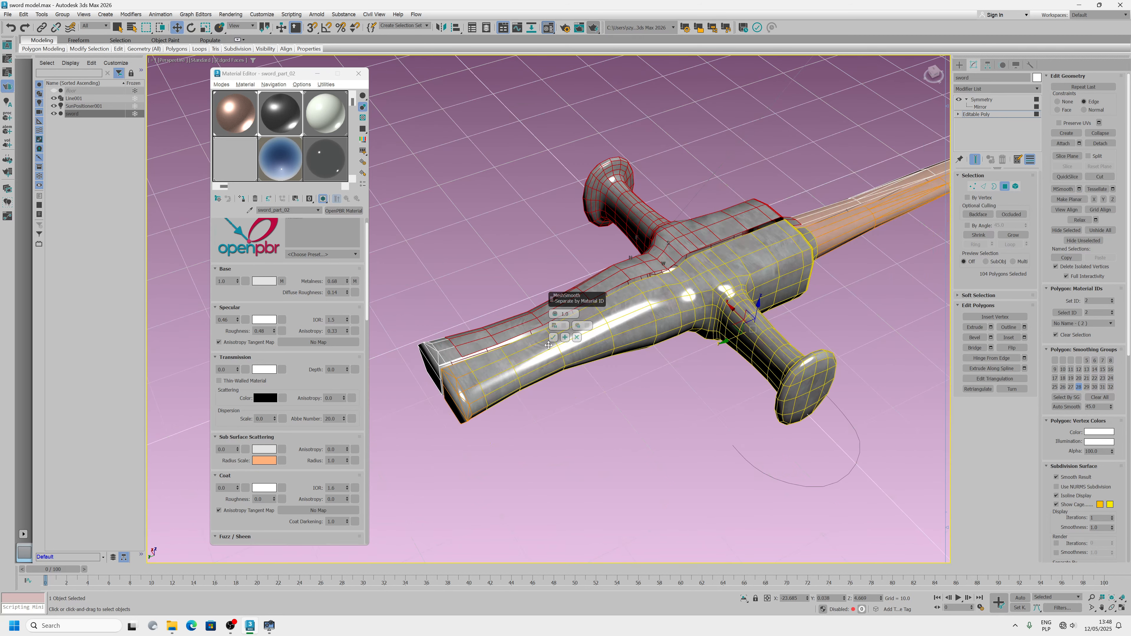
pyautogui.click(553, 338)
# - Select the edge loop at the blade's base, set the constraint to None and move the loop toward the guard
pyautogui.keyDown('alt'); pyautogui.moveTo(554, 344); pyautogui.dragTo(611, 315, button='middle'); pyautogui.keyUp('alt')
pyautogui.click(984, 186)
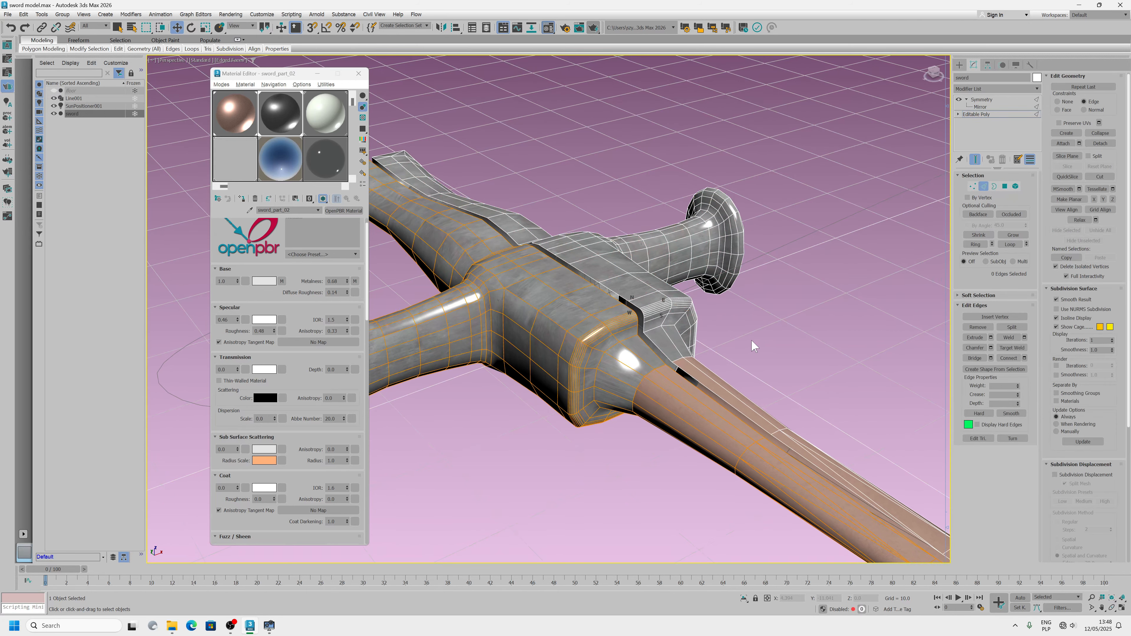
pyautogui.click(649, 372)
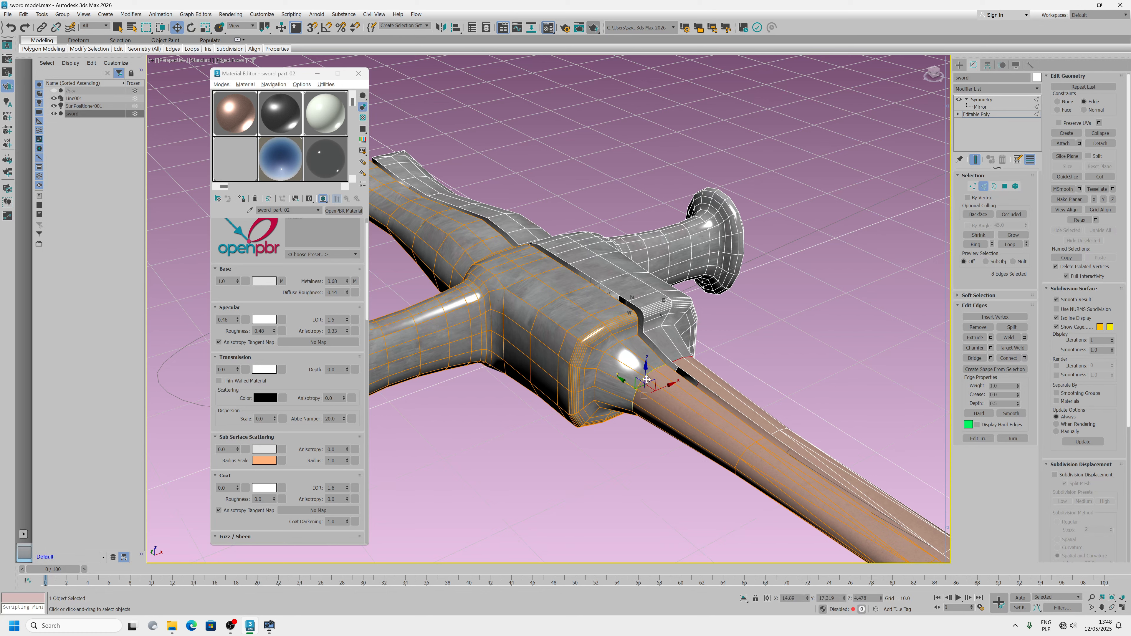
pyautogui.doubleClick(603, 375)
pyautogui.moveTo(603, 376); pyautogui.dragTo(864, 276)
pyautogui.click(1058, 102)
pyautogui.moveTo(638, 386); pyautogui.dragTo(599, 362)
# - Select the end-cap polygon at the pommel end of the sword's hilt
pyautogui.scroll(-5, 599, 361)
pyautogui.keyDown('alt'); pyautogui.moveTo(588, 315); pyautogui.dragTo(570, 487, button='middle'); pyautogui.keyUp('alt')
pyautogui.scroll(3, 518, 524)
pyautogui.scroll(2, 571, 487)
pyautogui.moveTo(664, 494)
pyautogui.mouseDown(button='middle')
pyautogui.moveTo(672, 391)
pyautogui.moveTo(698, 393)
pyautogui.moveTo(928, 320)
pyautogui.mouseUp(button='middle')
pyautogui.click(1006, 188)
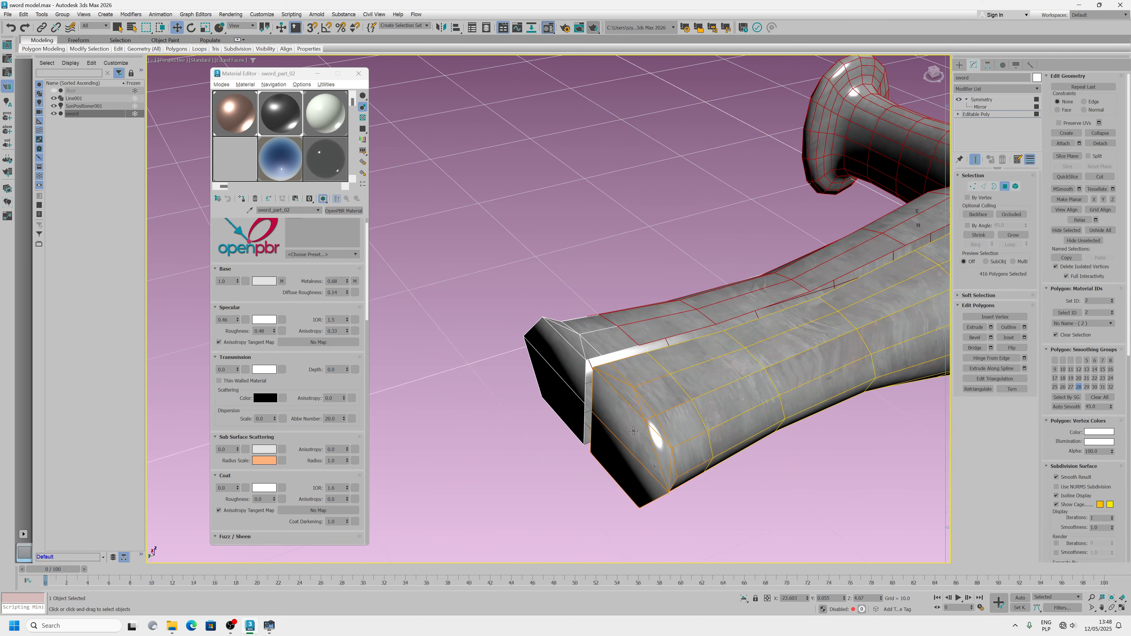
pyautogui.click(631, 424)
# - Cut new edges across the outer corner of the hilt's end strip
pyautogui.moveTo(668, 429)
pyautogui.keyDown('alt'); pyautogui.mouseDown(button='middle')
pyautogui.moveTo(625, 436)
pyautogui.moveTo(674, 442)
pyautogui.moveTo(695, 488)
pyautogui.mouseUp(button='middle'); pyautogui.keyUp('alt')
pyautogui.scroll(2, 667, 442)
pyautogui.click(972, 187)
pyautogui.rightClick(674, 412)
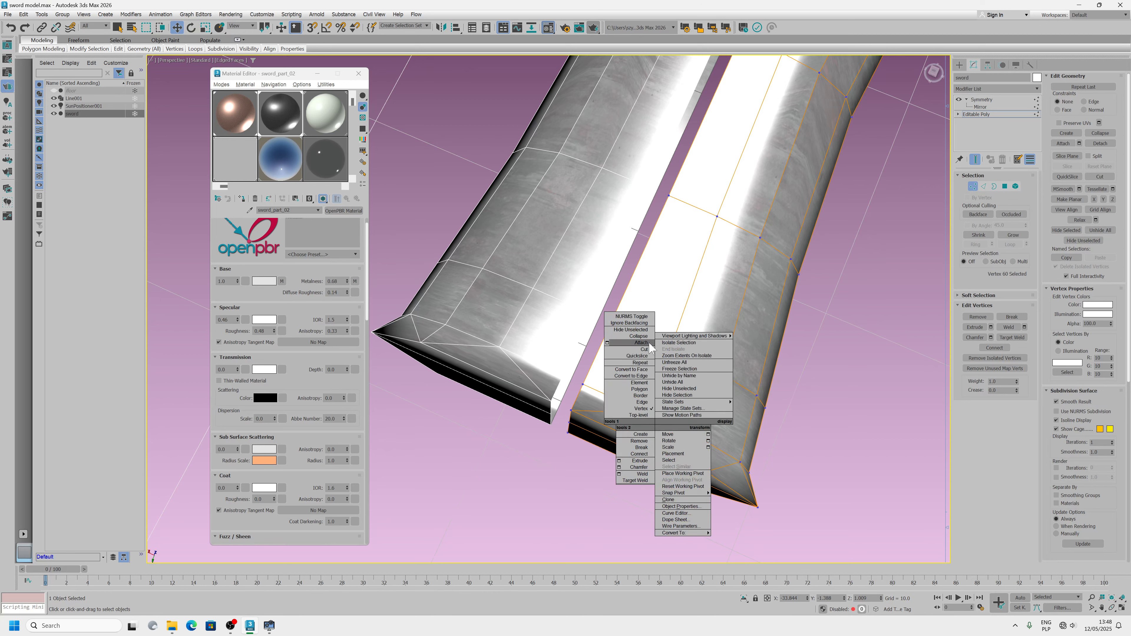
pyautogui.click(648, 412)
pyautogui.click(647, 412)
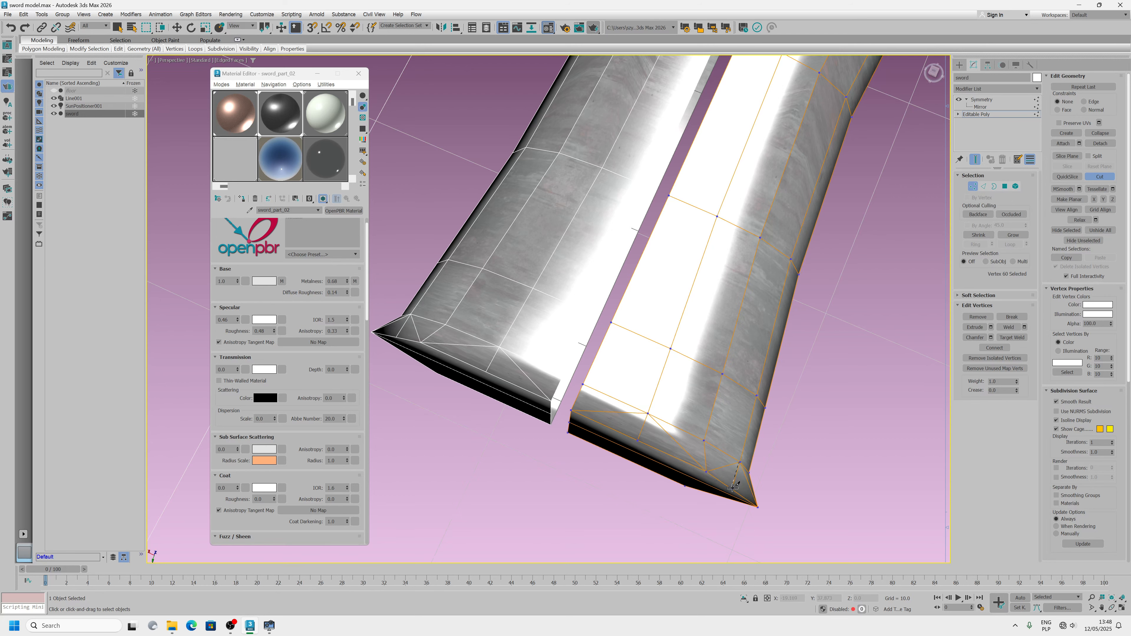
pyautogui.moveTo(740, 461)
pyautogui.keyDown('alt'); pyautogui.mouseDown(button='middle')
pyautogui.moveTo(711, 460)
pyautogui.moveTo(754, 499)
pyautogui.mouseUp(button='middle'); pyautogui.keyUp('alt')
pyautogui.press('w')
pyautogui.click(737, 513)
pyautogui.moveTo(726, 494); pyautogui.dragTo(722, 489)
# - Select the connected edges running along the hilt's end strip and remove them
pyautogui.click(984, 187)
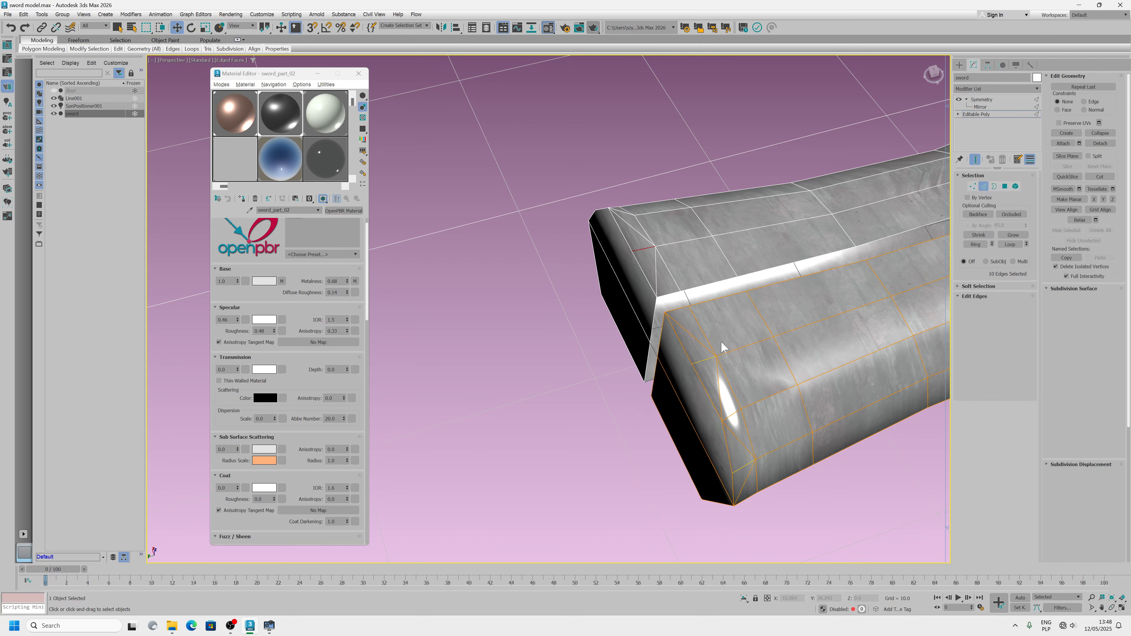
pyautogui.click(690, 334)
pyautogui.keyDown('ctrl'); pyautogui.click(738, 441); pyautogui.keyUp('ctrl')
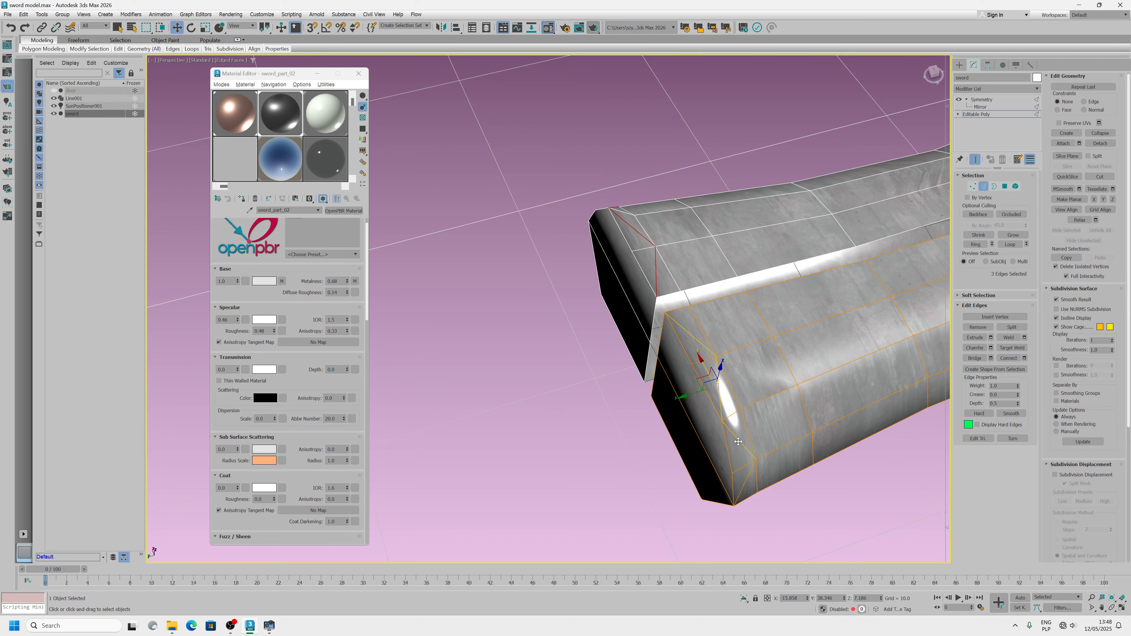
pyautogui.keyDown('ctrl'); pyautogui.click(749, 479); pyautogui.keyUp('ctrl')
pyautogui.keyDown('alt'); pyautogui.moveTo(773, 469); pyautogui.dragTo(756, 434, button='middle'); pyautogui.keyUp('alt')
pyautogui.moveTo(792, 482); pyautogui.dragTo(785, 435, button='middle')
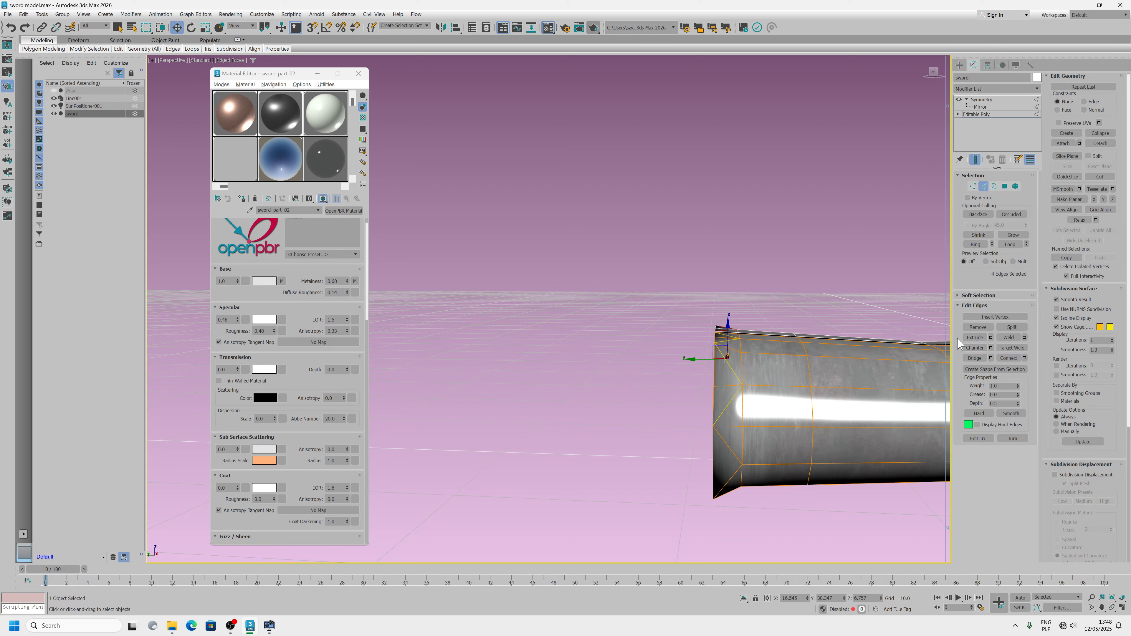
pyautogui.click(978, 328)
# - Cut a new edge across the hilt's end strip on the sword's underside
pyautogui.keyDown('alt'); pyautogui.moveTo(814, 404); pyautogui.dragTo(855, 430, button='middle'); pyautogui.keyUp('alt')
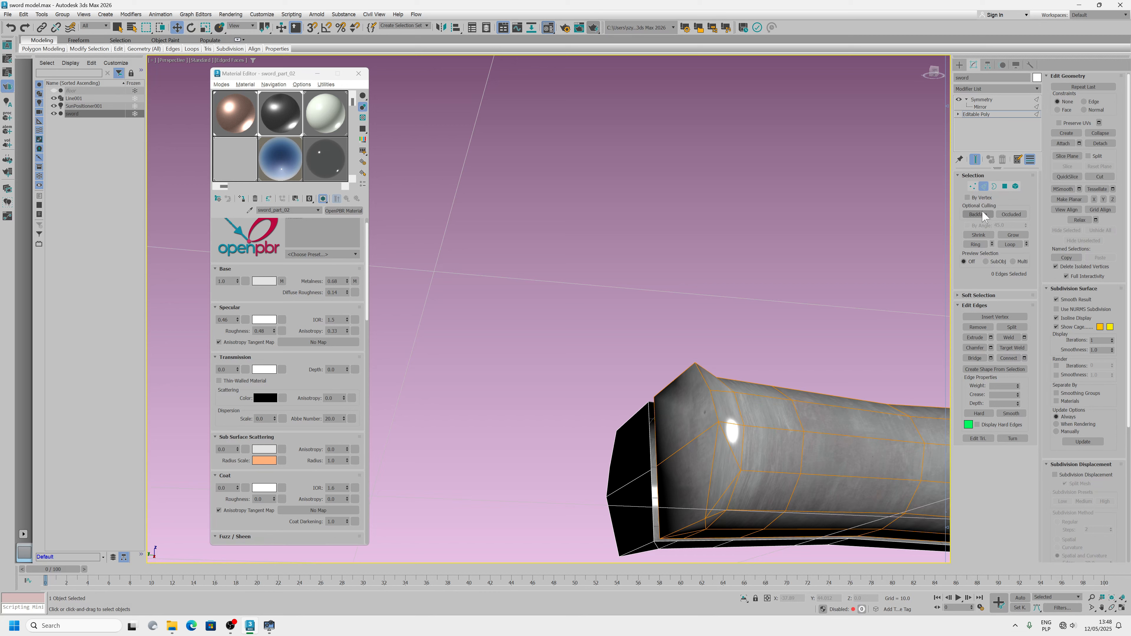
pyautogui.click(973, 186)
pyautogui.rightClick(749, 455)
pyautogui.click(733, 393)
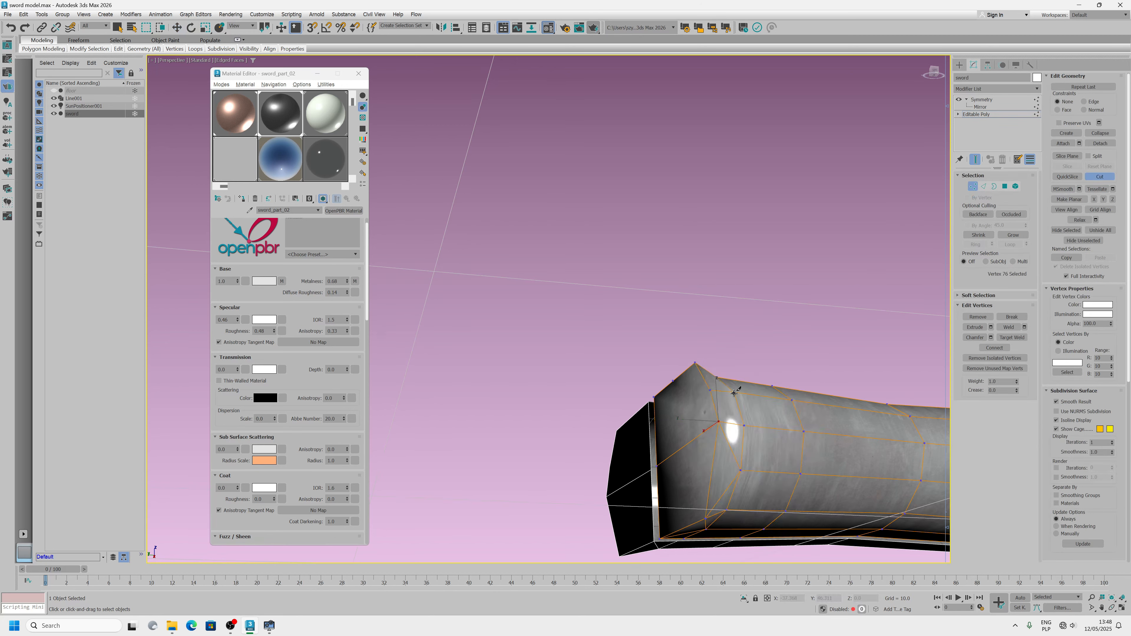
pyautogui.click(740, 471)
pyautogui.click(713, 469)
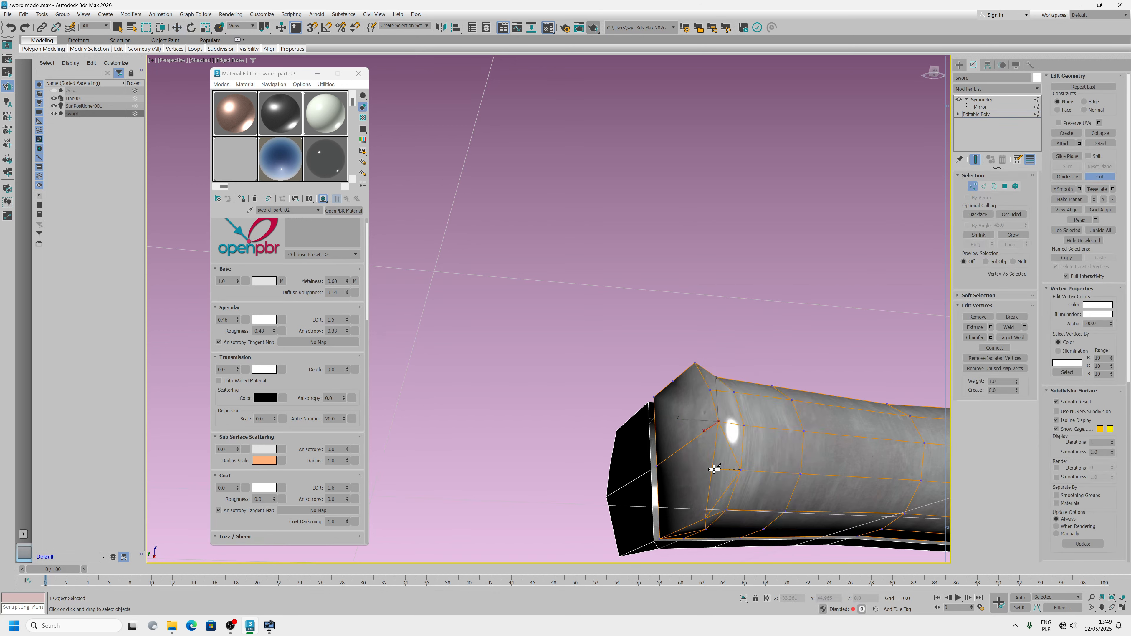
pyautogui.rightClick(713, 470)
pyautogui.moveTo(717, 501)
pyautogui.keyDown('alt'); pyautogui.mouseDown(button='middle')
pyautogui.moveTo(735, 472)
pyautogui.moveTo(718, 484)
pyautogui.mouseUp(button='middle'); pyautogui.keyUp('alt')
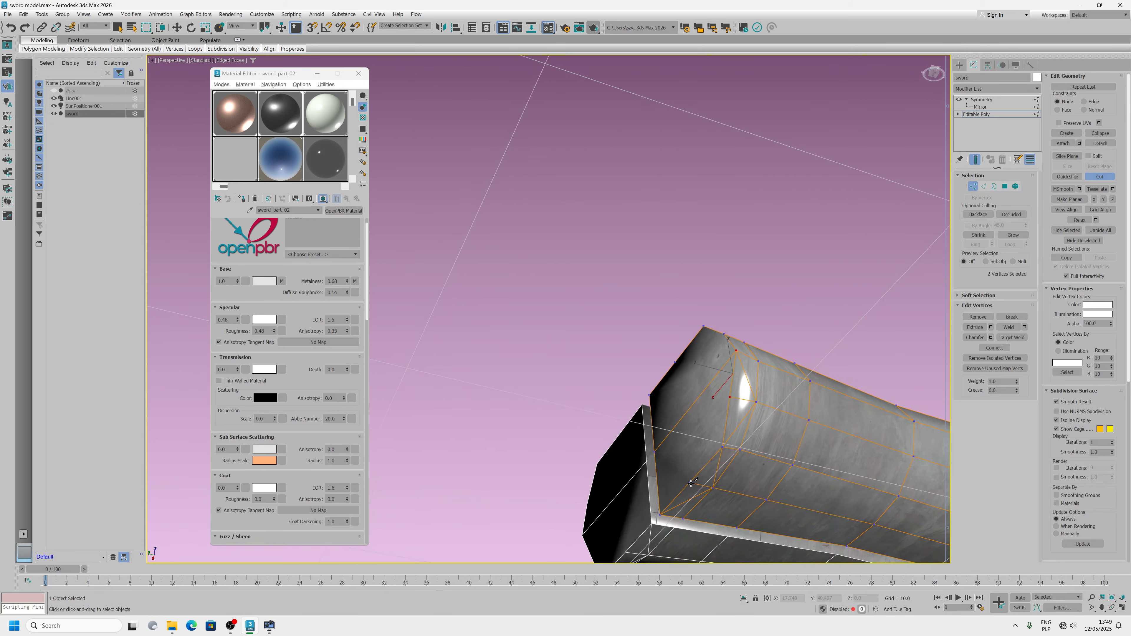
pyautogui.press('w')
# - Select the four edges along the underside of the hilt's end strip and remove them
pyautogui.click(983, 186)
pyautogui.click(694, 497)
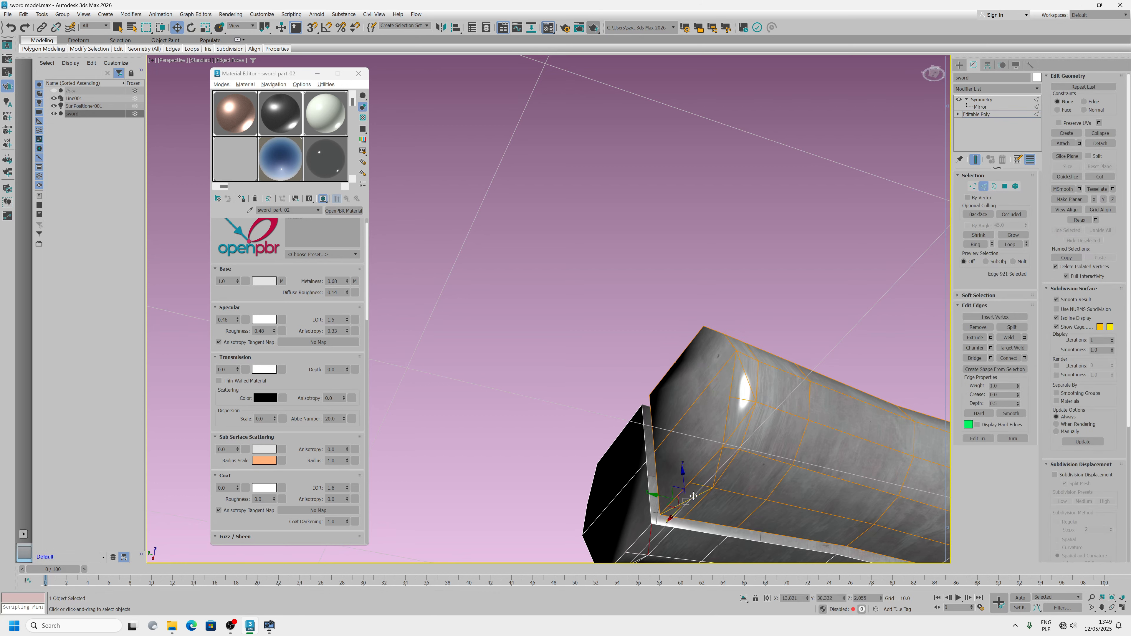
pyautogui.keyDown('ctrl'); pyautogui.click(719, 465); pyautogui.keyUp('ctrl')
pyautogui.keyDown('ctrl'); pyautogui.click(742, 416); pyautogui.keyUp('ctrl')
pyautogui.keyDown('ctrl'); pyautogui.click(744, 379); pyautogui.keyUp('ctrl')
pyautogui.keyDown('alt'); pyautogui.moveTo(765, 377); pyautogui.dragTo(764, 419, button='middle'); pyautogui.keyUp('alt')
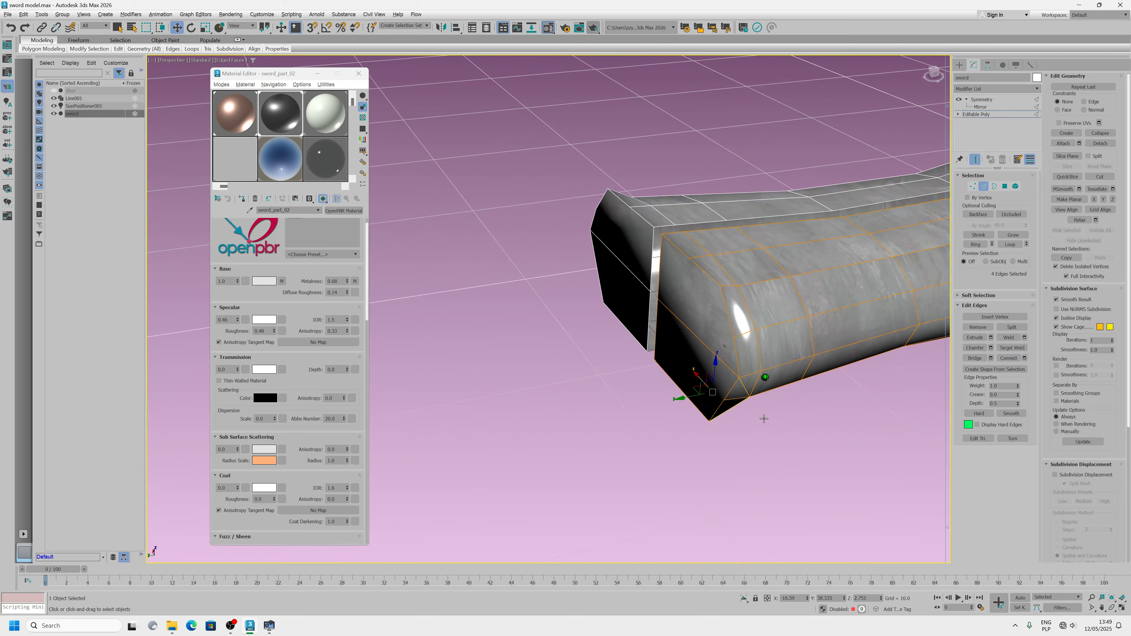
pyautogui.click(981, 327)
# - Leave edge editing and examine the cleaned-up hilt and guard mesh on both mirrored halves
pyautogui.keyDown('alt'); pyautogui.moveTo(841, 298); pyautogui.dragTo(771, 284, button='middle'); pyautogui.keyUp('alt')
pyautogui.scroll(-3, 772, 284)
pyautogui.moveTo(732, 334); pyautogui.dragTo(602, 384, button='middle')
pyautogui.moveTo(772, 372); pyautogui.dragTo(634, 315, button='middle')
pyautogui.scroll(-6, 611, 366)
pyautogui.scroll(3, 634, 311)
pyautogui.click(984, 186)
pyautogui.scroll(2, 639, 315)
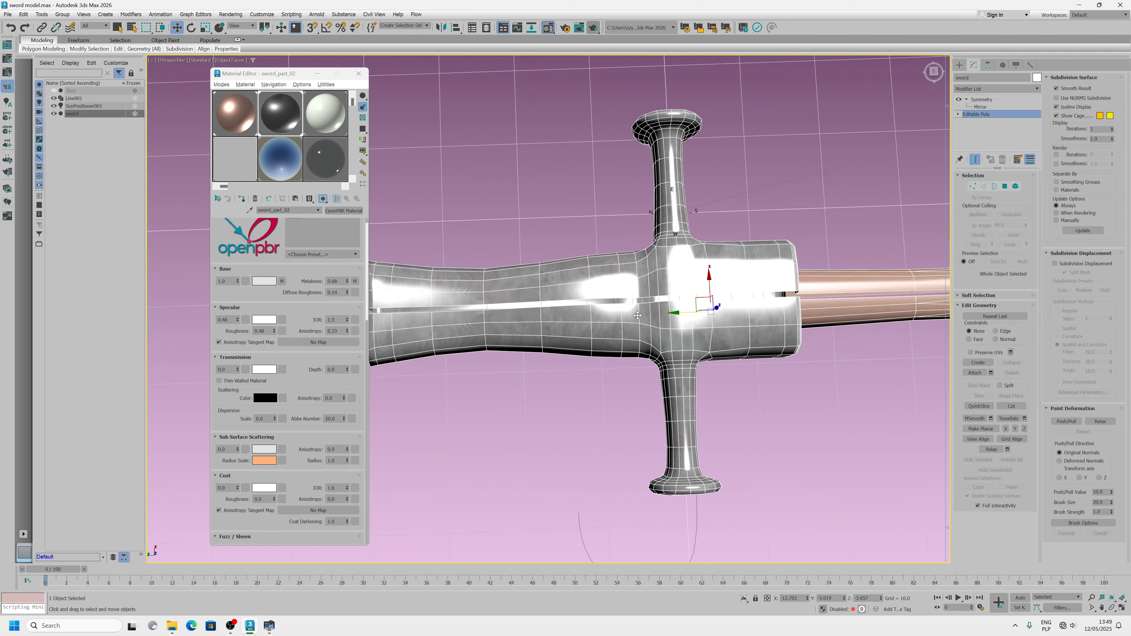
pyautogui.scroll(-2, 682, 327)
pyautogui.moveTo(708, 333)
pyautogui.mouseDown(button='middle')
pyautogui.moveTo(542, 350)
pyautogui.moveTo(711, 342)
pyautogui.mouseUp(button='middle')
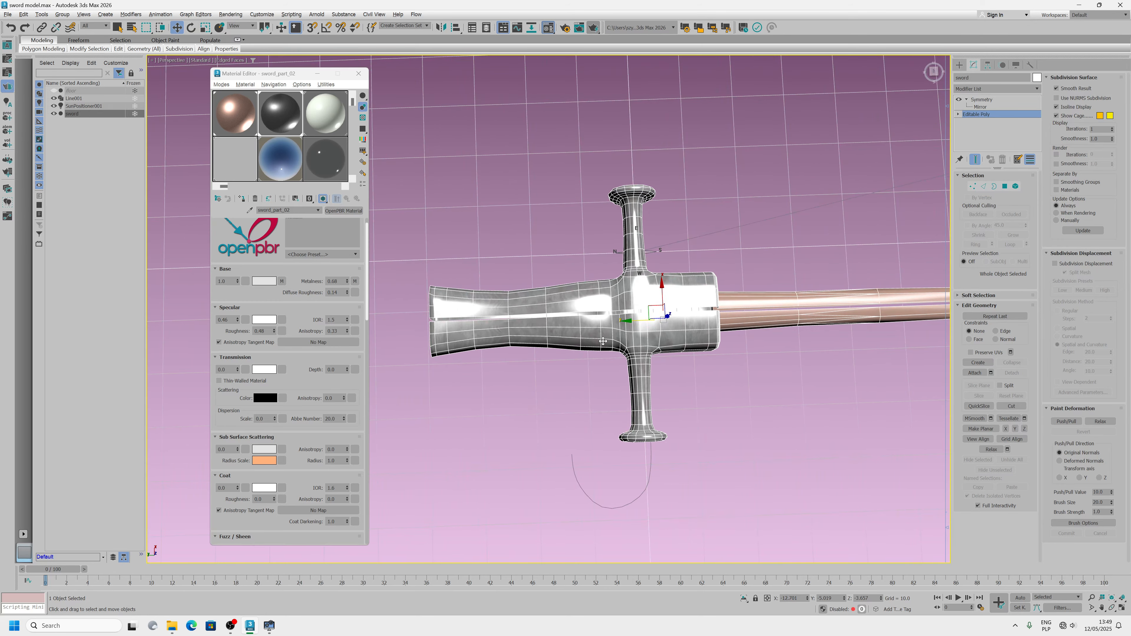
pyautogui.scroll(3, 593, 336)
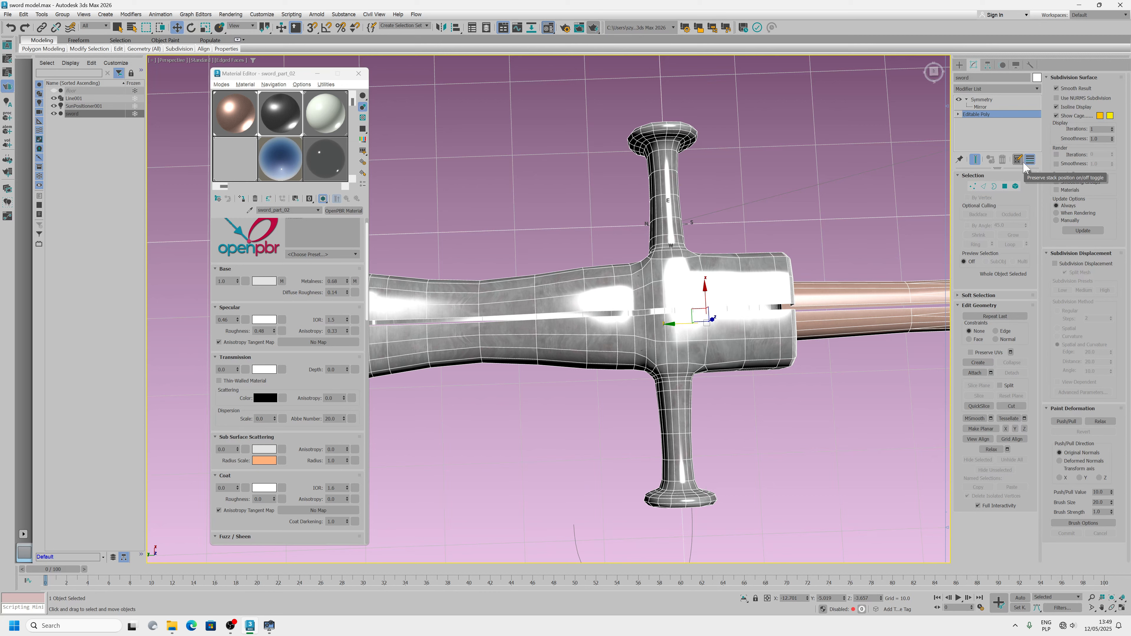
pyautogui.scroll(-3, 561, 350)
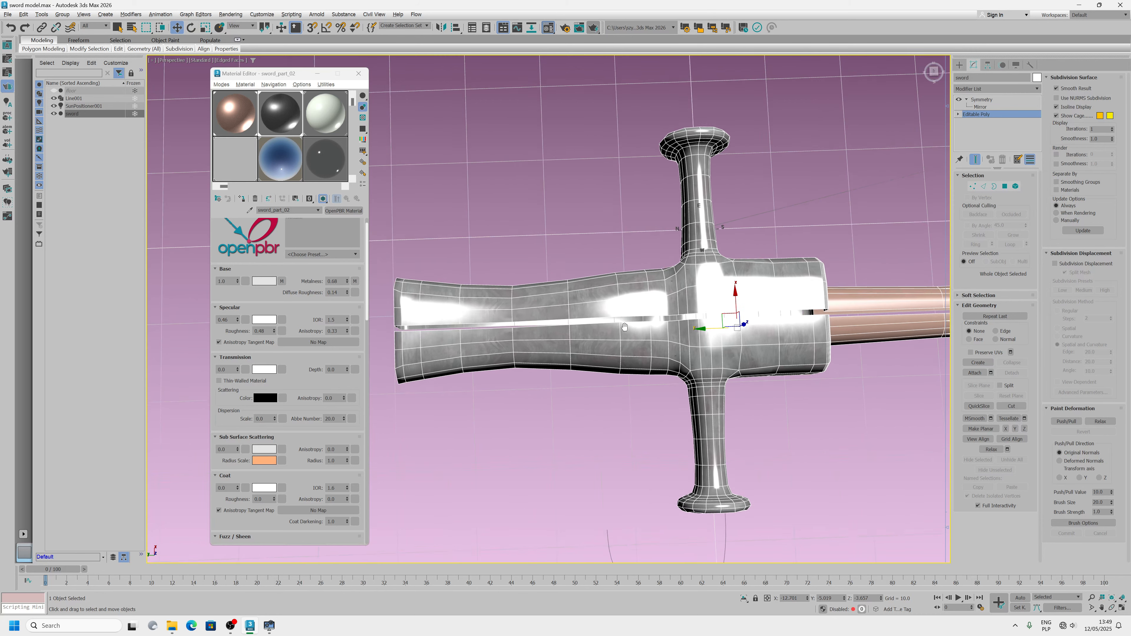
pyautogui.moveTo(561, 349); pyautogui.dragTo(564, 358, button='middle')
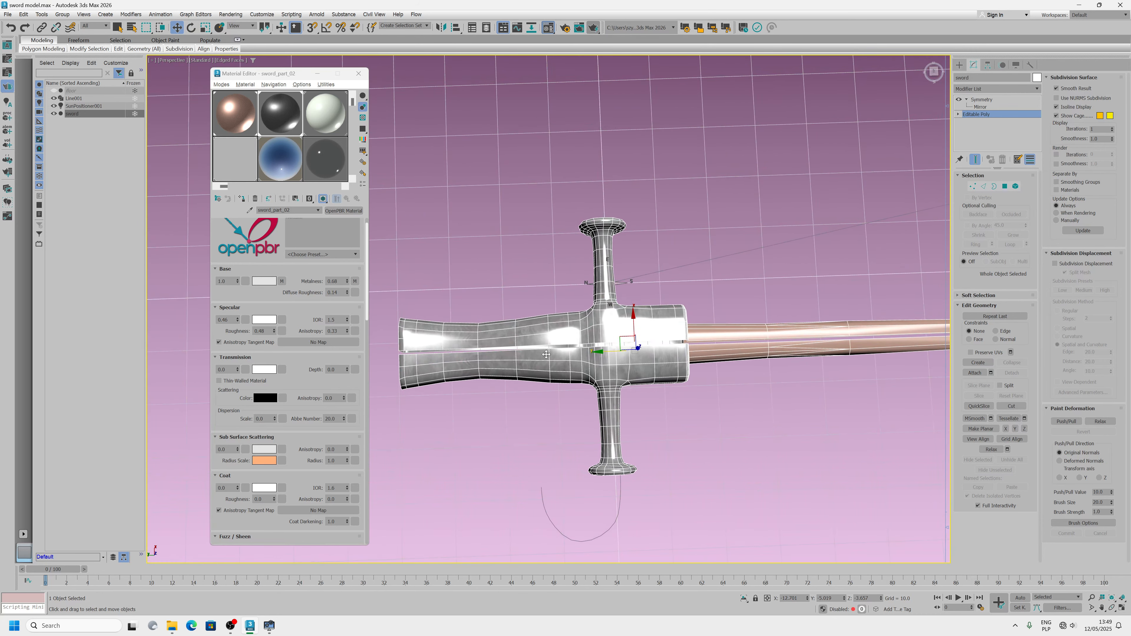
# - Save the scene file and hold its current state
pyautogui.click(7, 14)
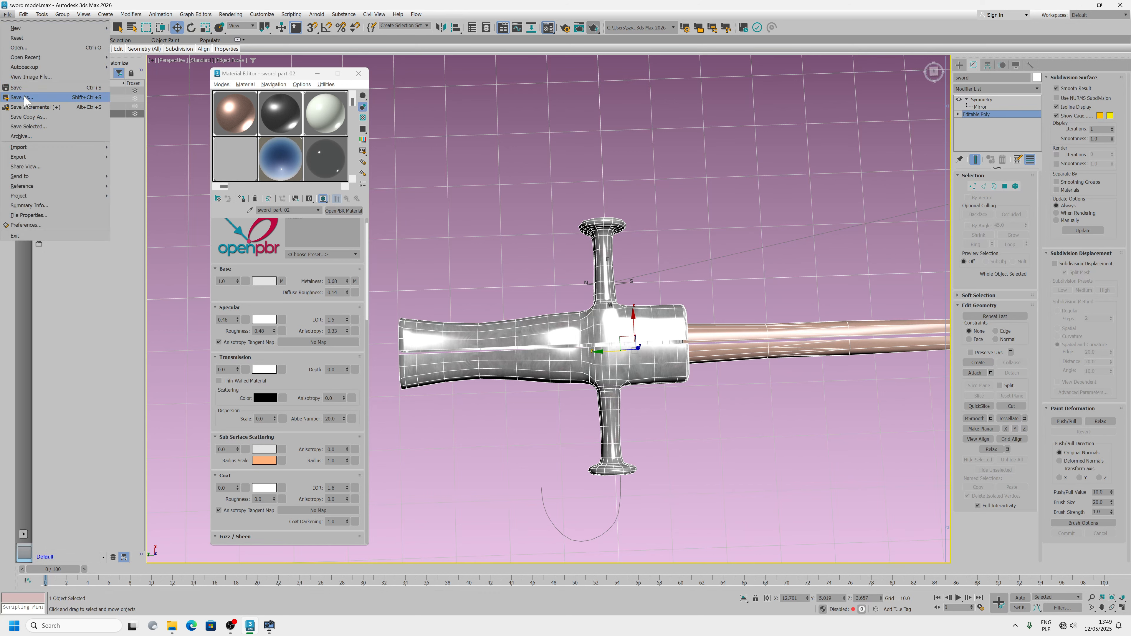
pyautogui.click(26, 82)
pyautogui.click(23, 14)
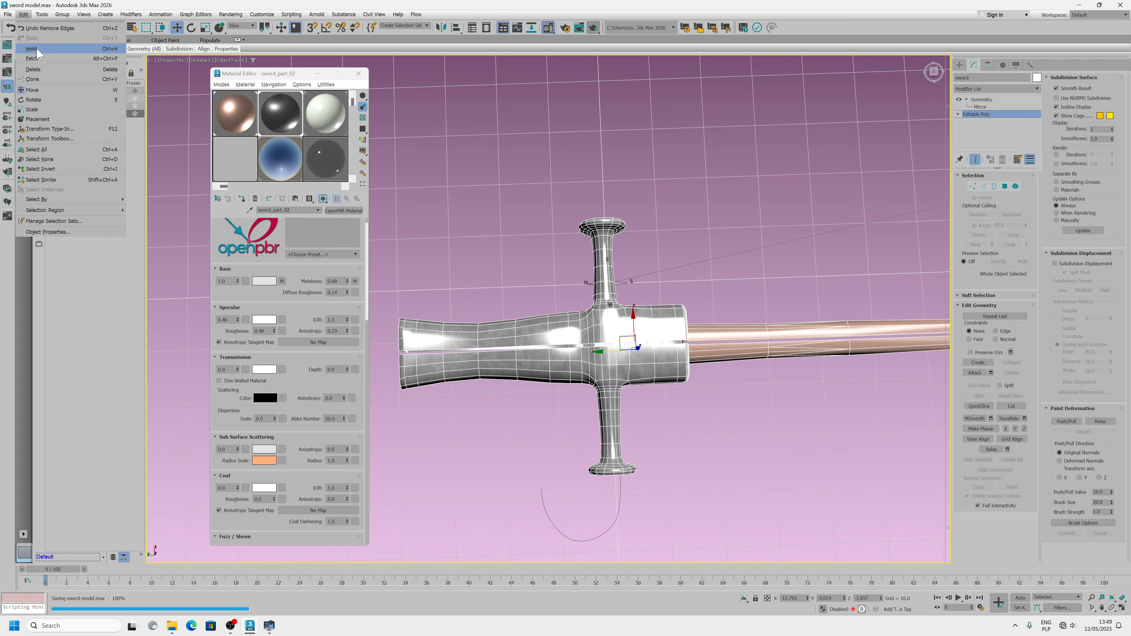
pyautogui.click(36, 48)
# - Fetch the held scene and save the scene file again
pyautogui.click(24, 14)
pyautogui.click(39, 58)
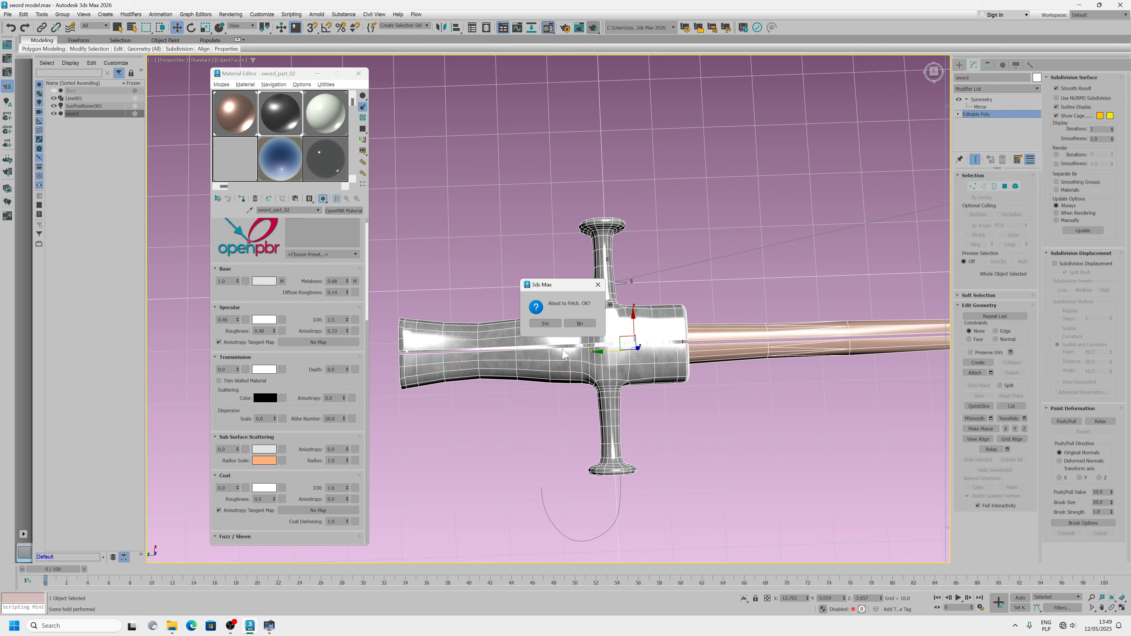
pyautogui.click(548, 325)
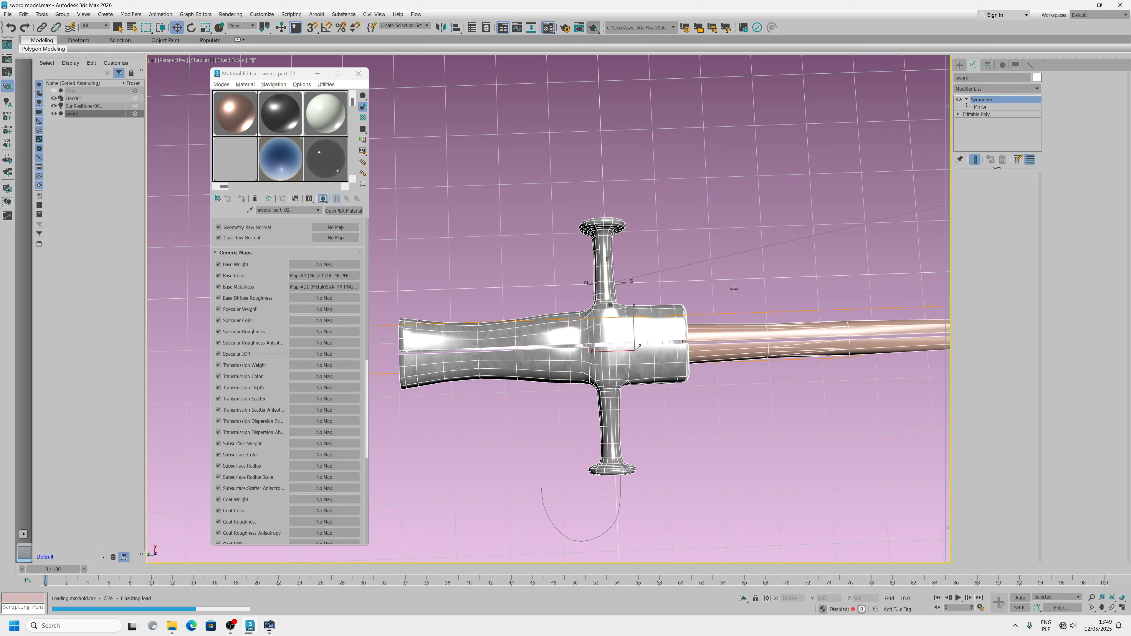
pyautogui.press('w')
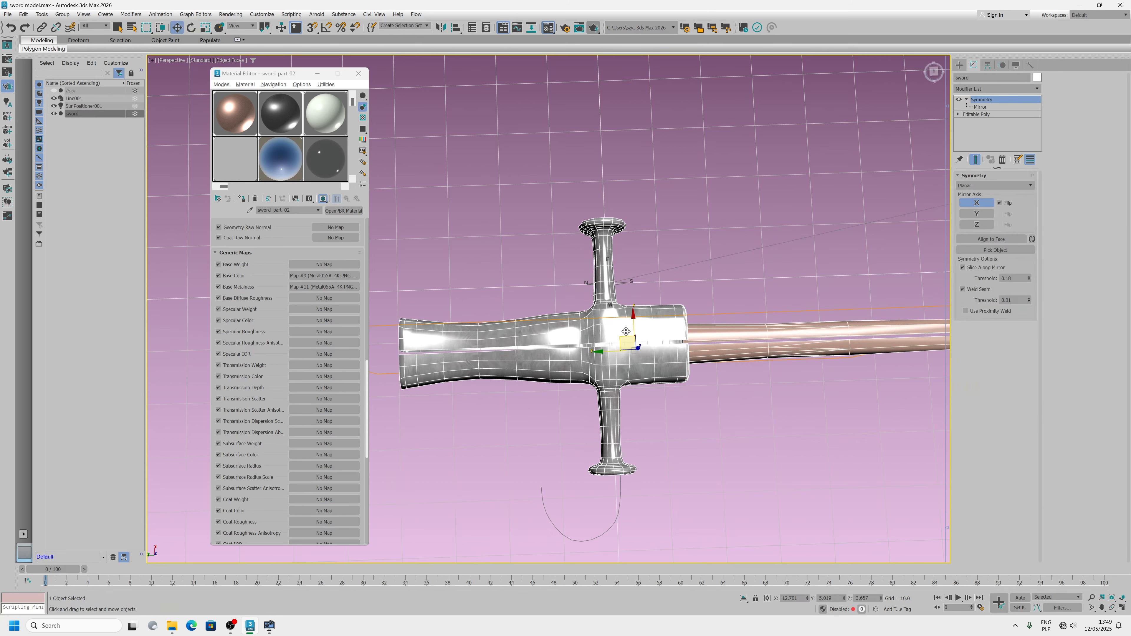
pyautogui.click(8, 14)
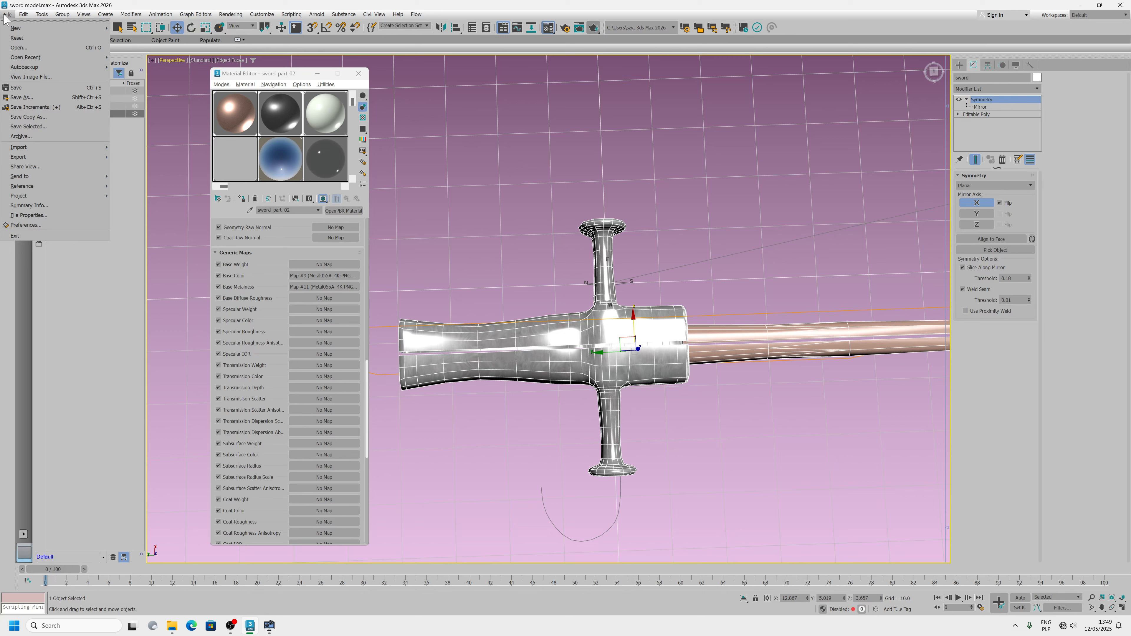
pyautogui.click(23, 94)
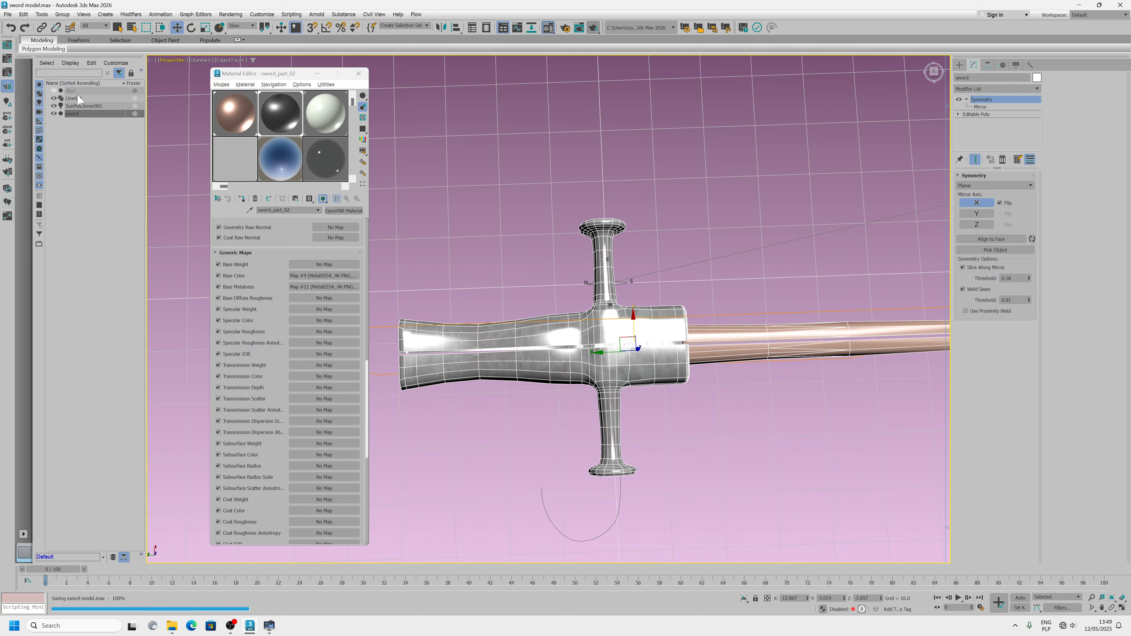
# - Render the hilt and guard in Arnold, inspect the metal surface up close, and close the render view
pyautogui.moveTo(729, 362); pyautogui.dragTo(604, 371, button='middle')
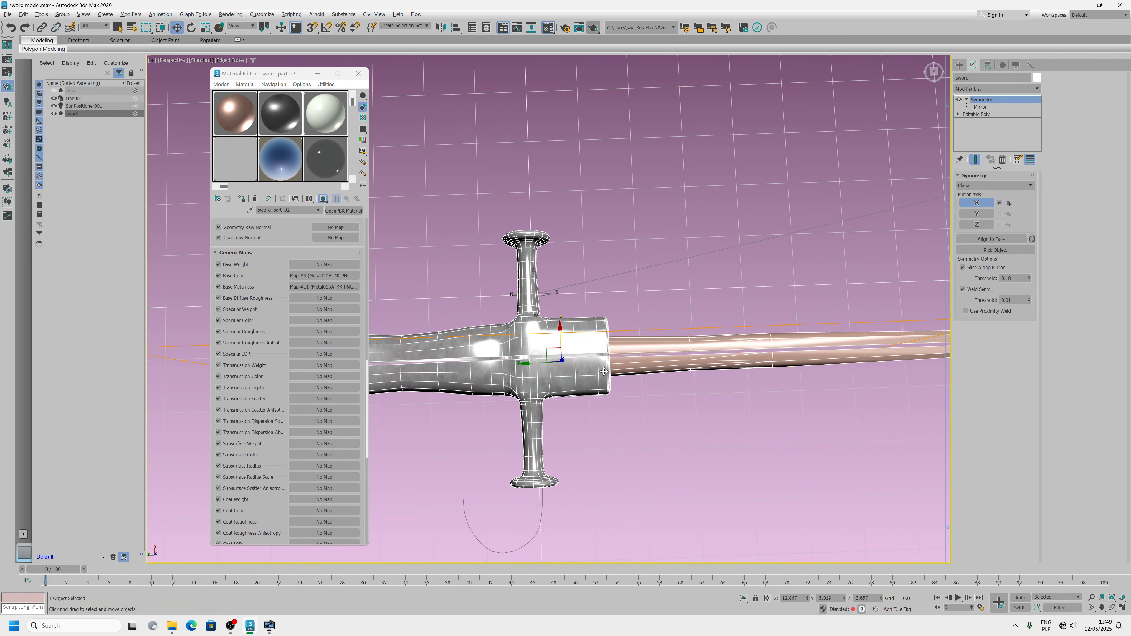
pyautogui.scroll(6, 592, 374)
pyautogui.scroll(-3, 830, 455)
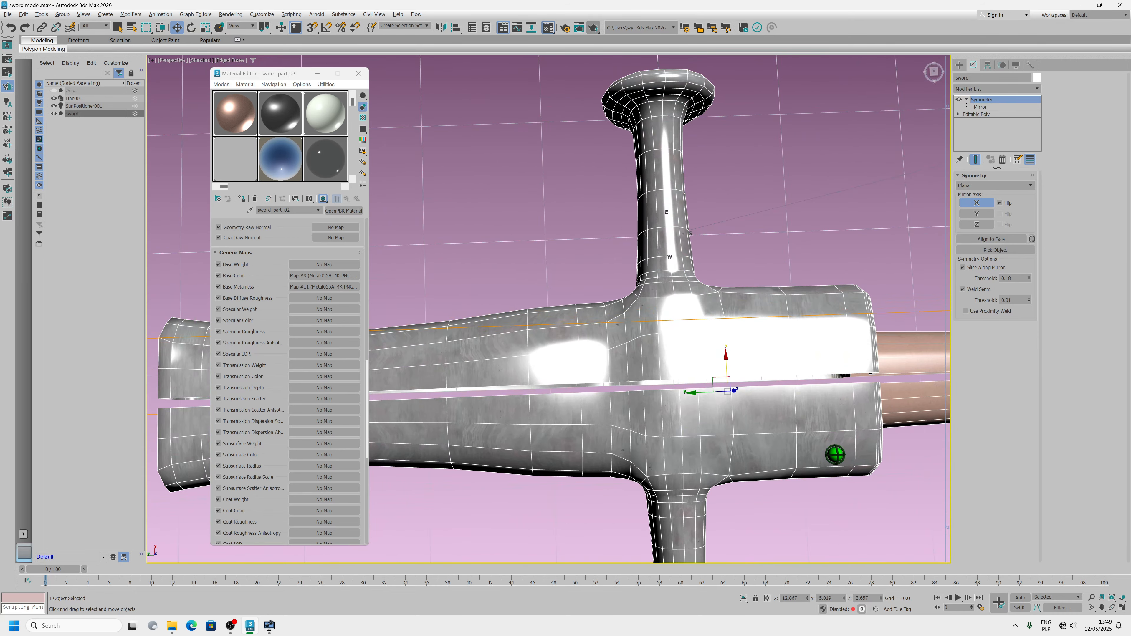
pyautogui.moveTo(727, 399); pyautogui.dragTo(738, 375, button='middle')
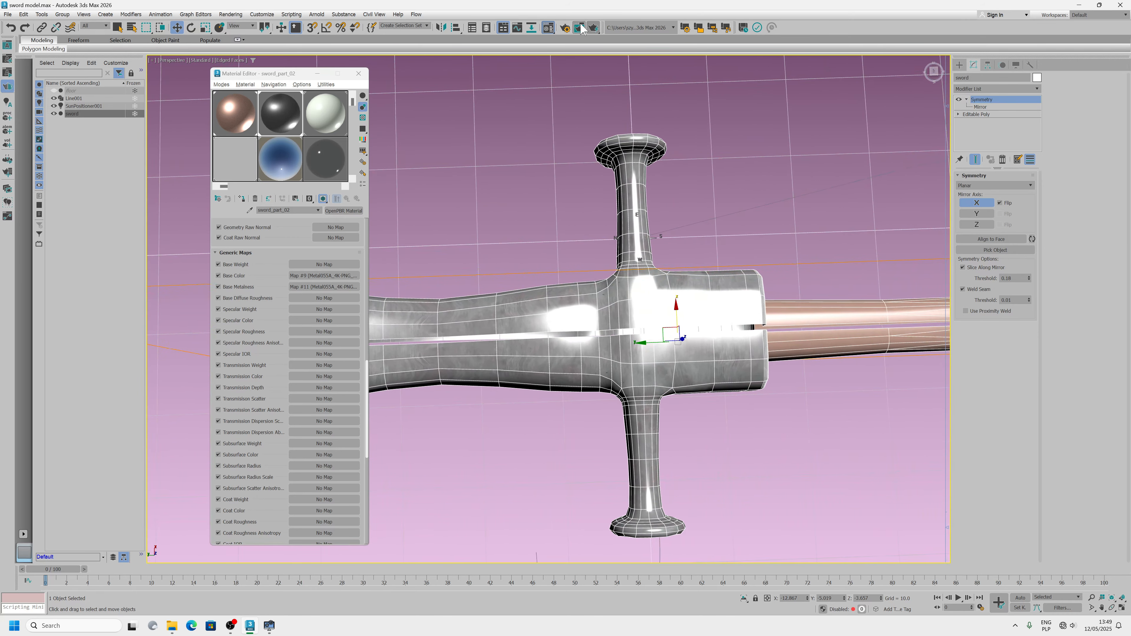
pyautogui.click(594, 28)
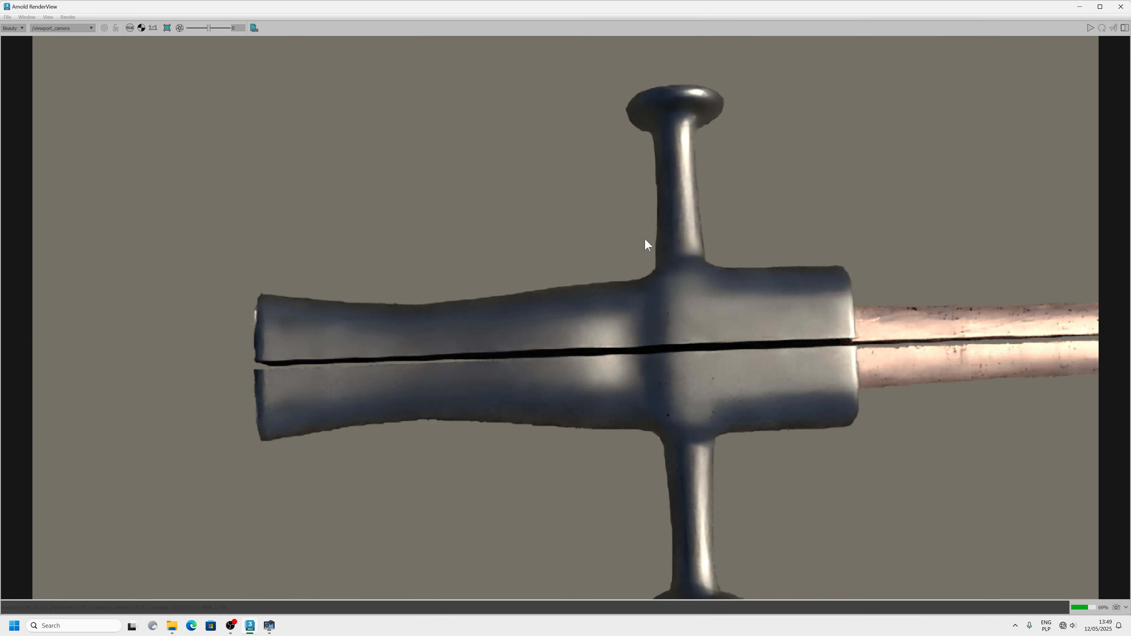
pyautogui.scroll(-2, 645, 239)
pyautogui.scroll(1, 726, 272)
pyautogui.scroll(1, 684, 306)
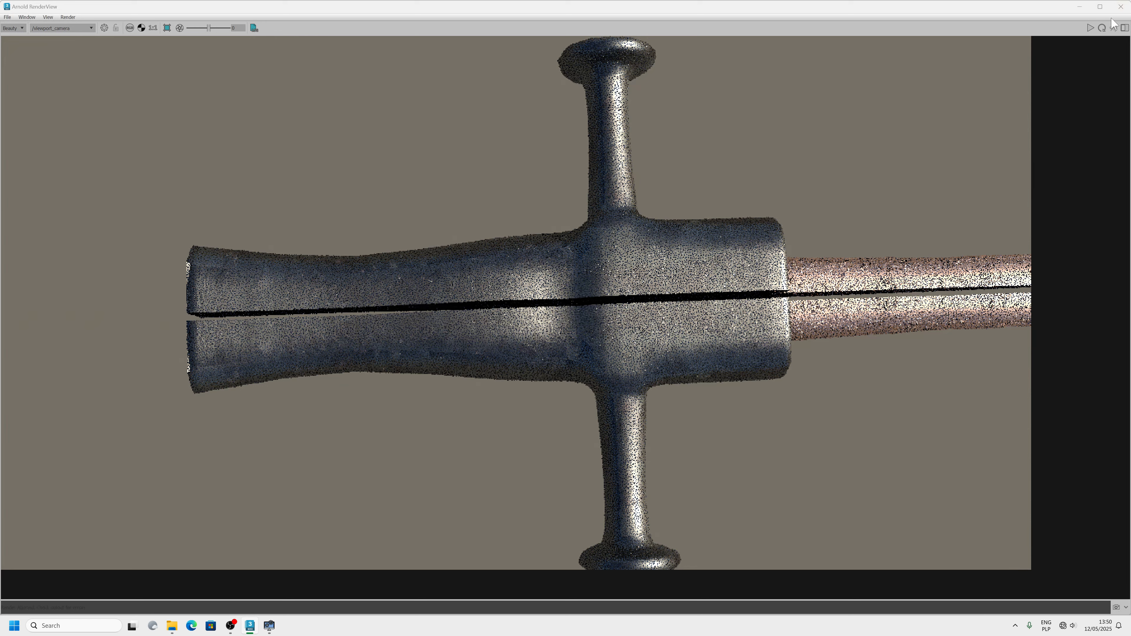
pyautogui.click(1120, 6)
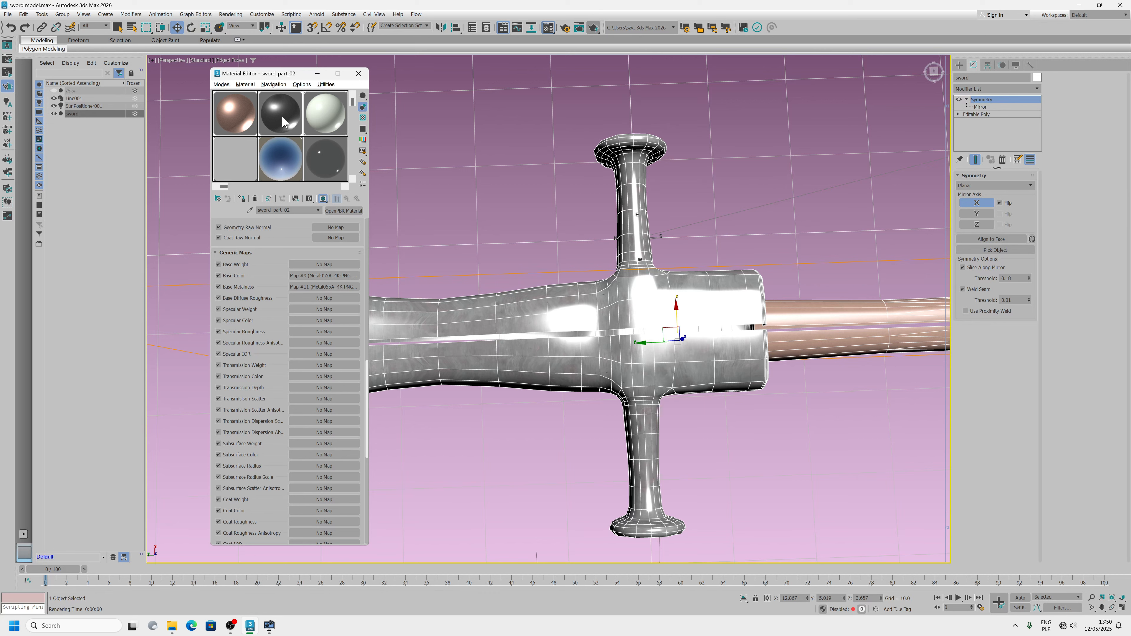
# - Set the displacement amount of the sword_part_02 material to 0.38
pyautogui.moveTo(283, 277); pyautogui.dragTo(301, 508)
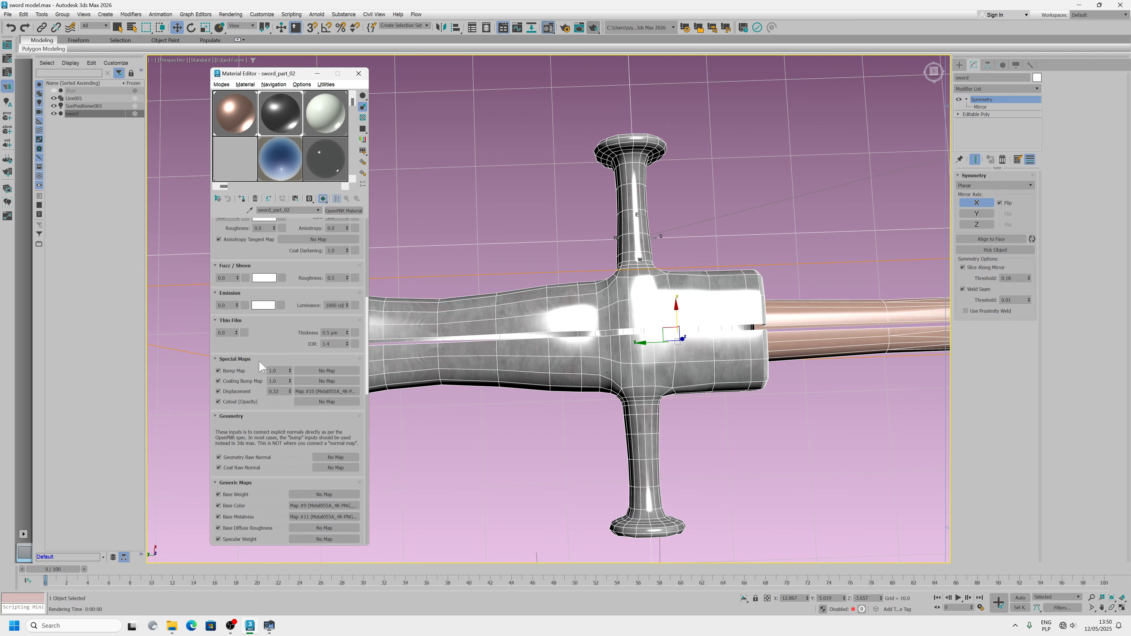
pyautogui.moveTo(290, 392); pyautogui.dragTo(292, 375)
# - Select the hilt and guard polygons in the sword's Editable Poly and grow the selection twice over the collar's rim
pyautogui.click(994, 114)
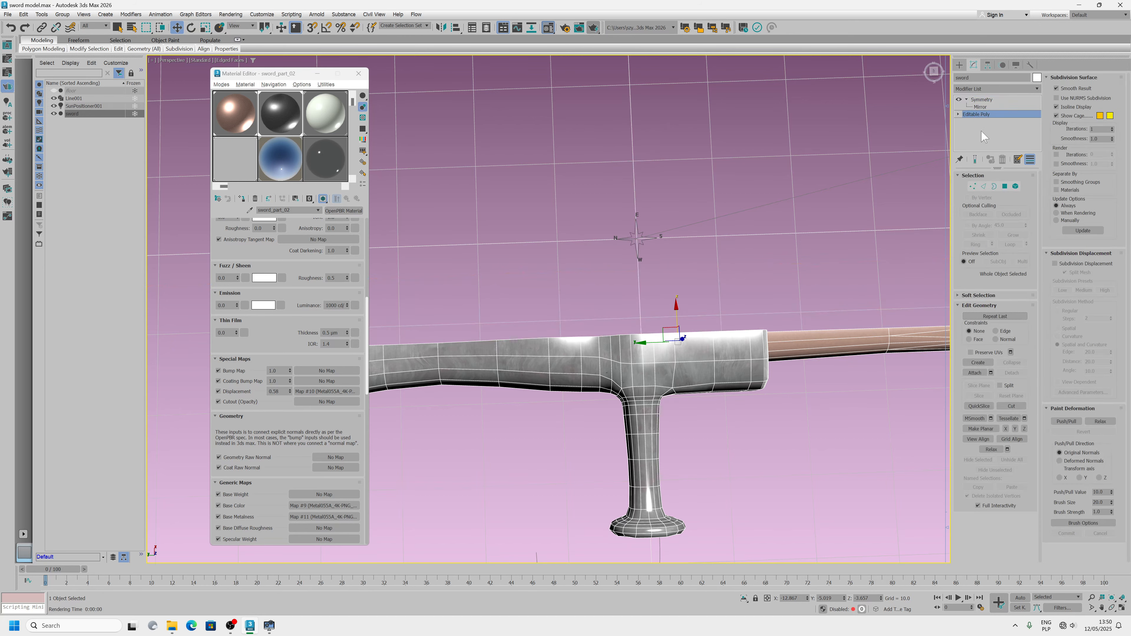
pyautogui.click(1006, 187)
pyautogui.scroll(-3, 651, 356)
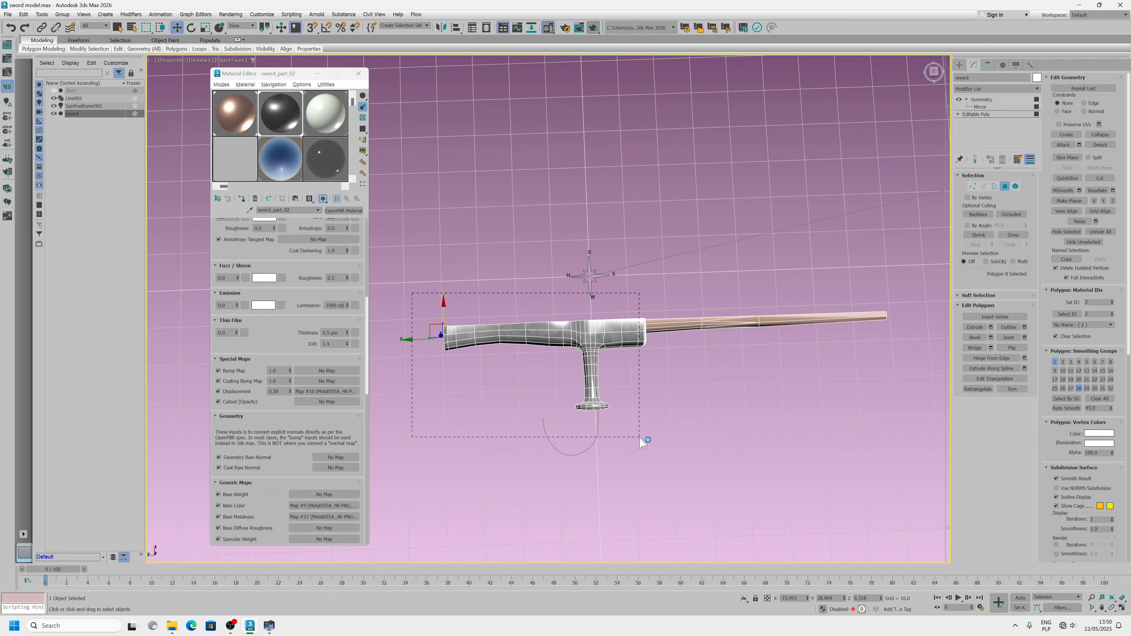
pyautogui.moveTo(639, 436); pyautogui.dragTo(627, 442)
pyautogui.keyDown('alt'); pyautogui.moveTo(580, 367); pyautogui.dragTo(665, 376, button='middle'); pyautogui.keyUp('alt')
pyautogui.scroll(4, 649, 405)
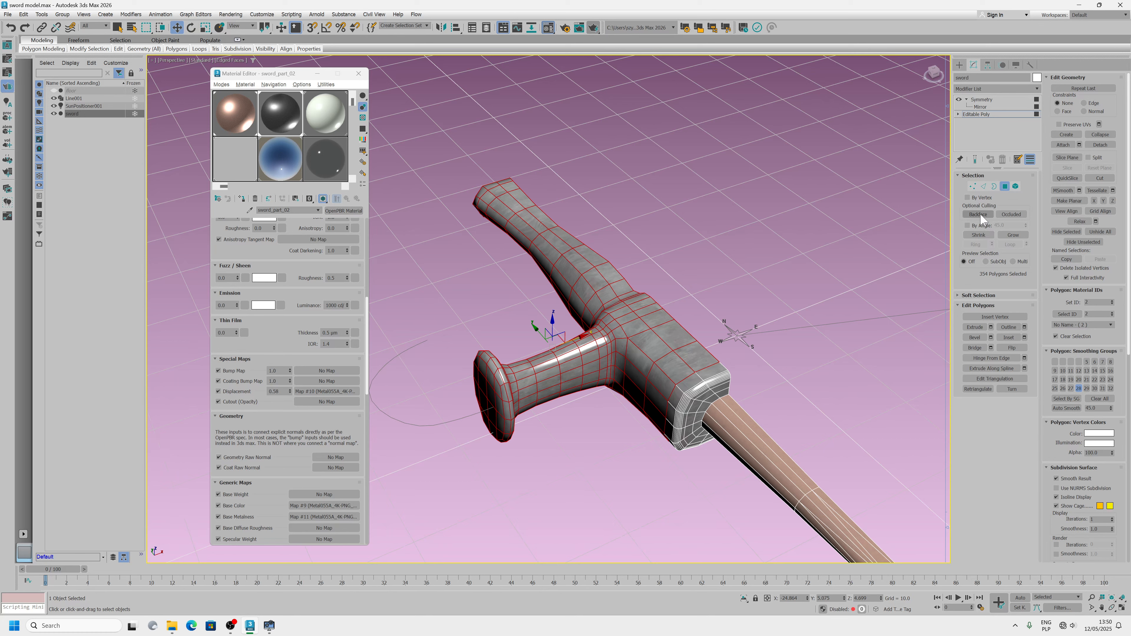
pyautogui.click(1009, 236)
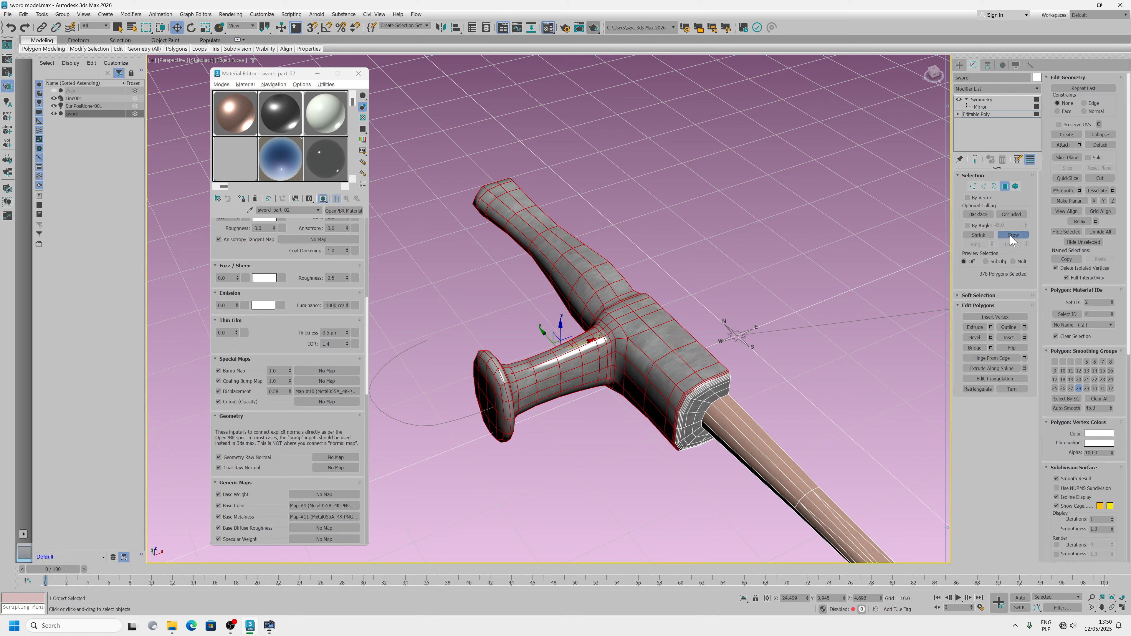
pyautogui.click(1012, 236)
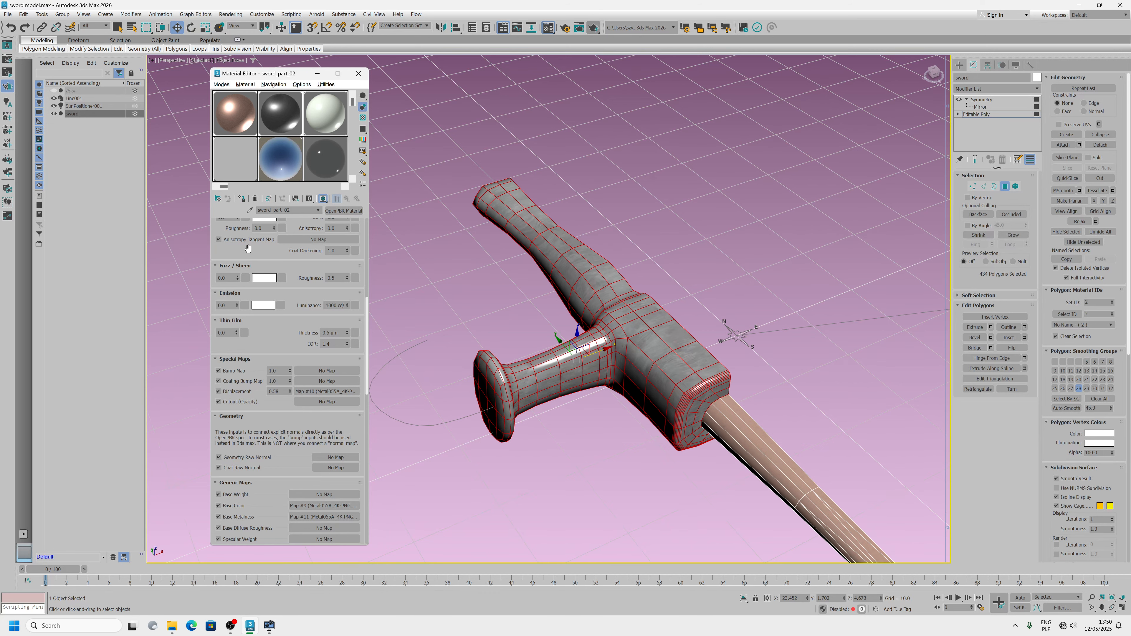
# - Leave polygon selection on the sword, show the stack's end result with the mirrored half, and frame the guard
pyautogui.keyDown('alt'); pyautogui.moveTo(594, 258); pyautogui.dragTo(642, 292, button='middle'); pyautogui.keyUp('alt')
pyautogui.click(1016, 186)
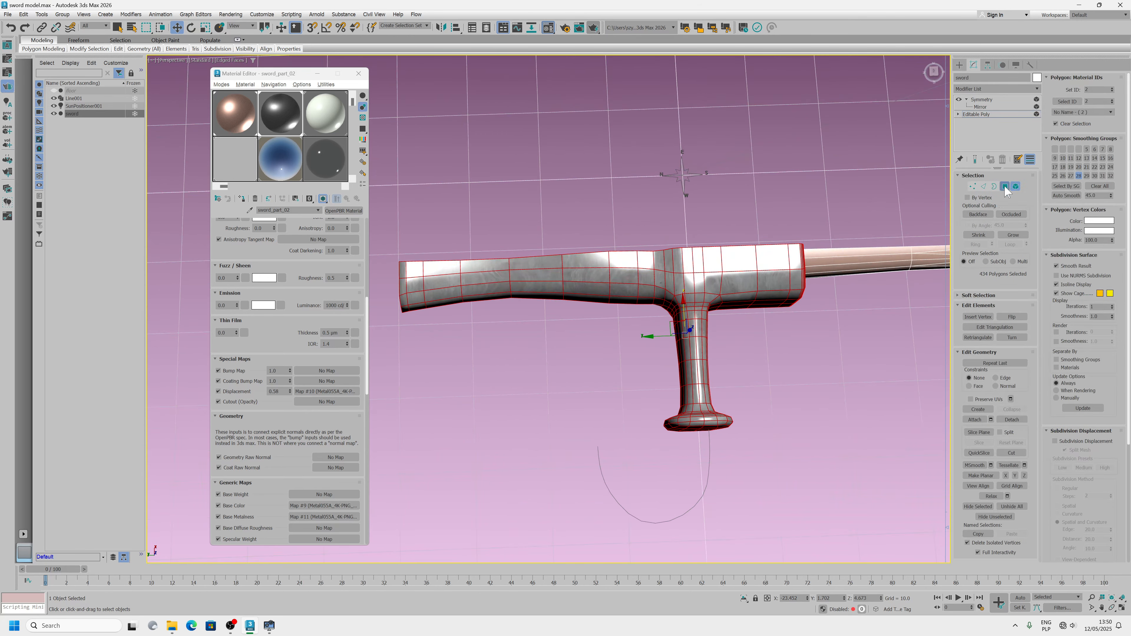
pyautogui.click(1005, 186)
pyautogui.click(1005, 186)
pyautogui.click(975, 160)
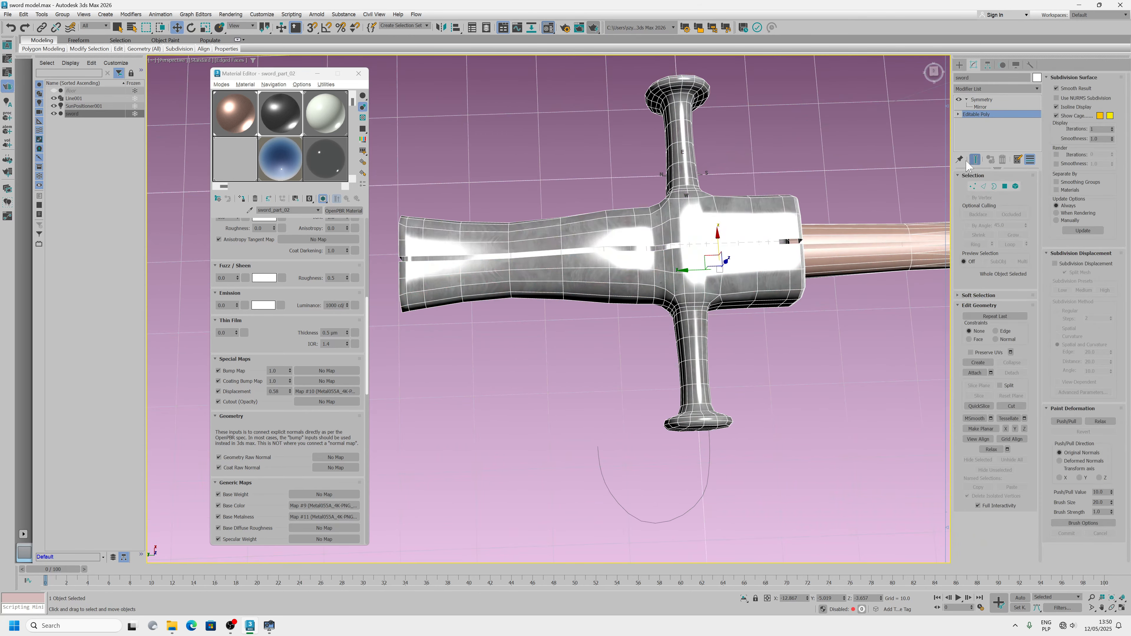
pyautogui.moveTo(804, 320); pyautogui.dragTo(602, 341, button='middle')
pyautogui.scroll(3, 667, 356)
pyautogui.scroll(-2, 716, 374)
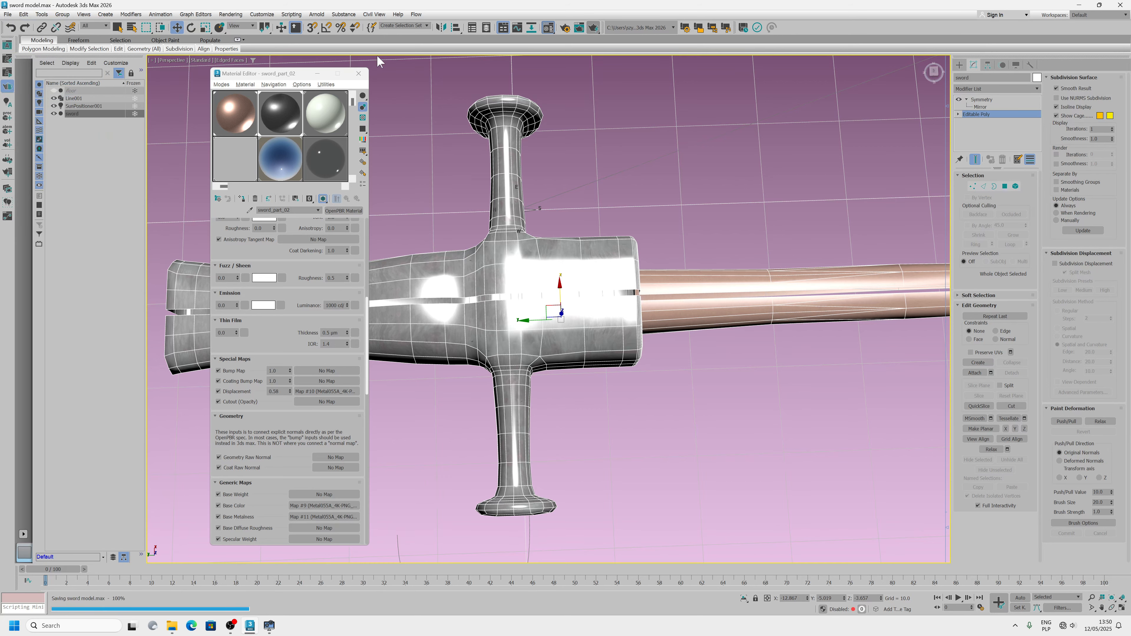
# - Render the hilt and guard in Arnold and bring up System Information to check the GPU load
pyautogui.click(591, 27)
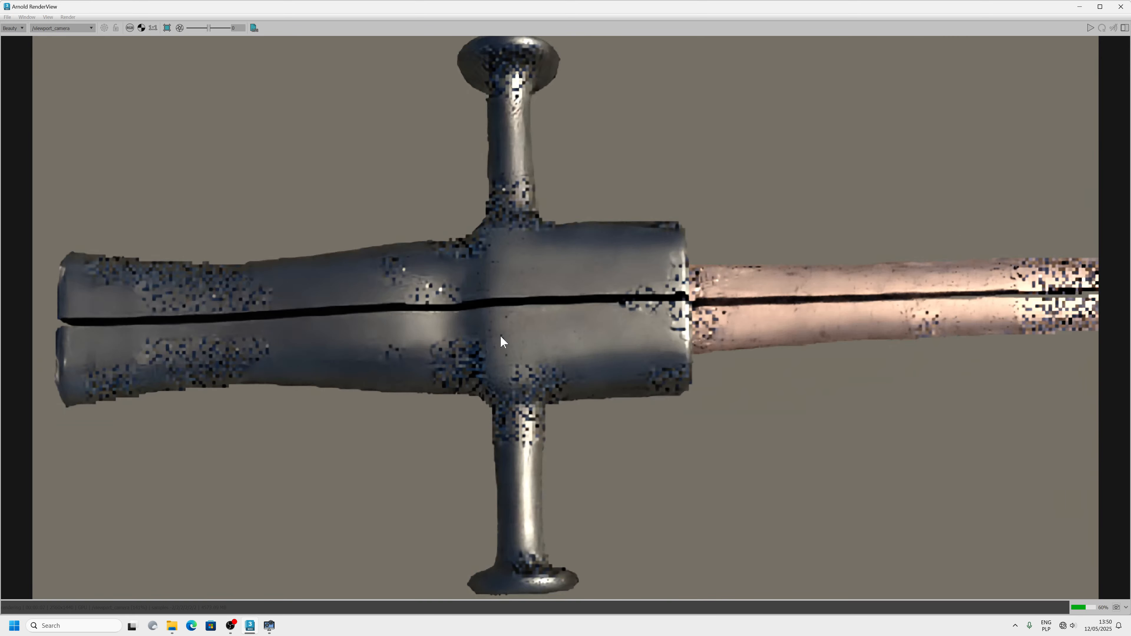
pyautogui.click(268, 624)
pyautogui.click(300, 580)
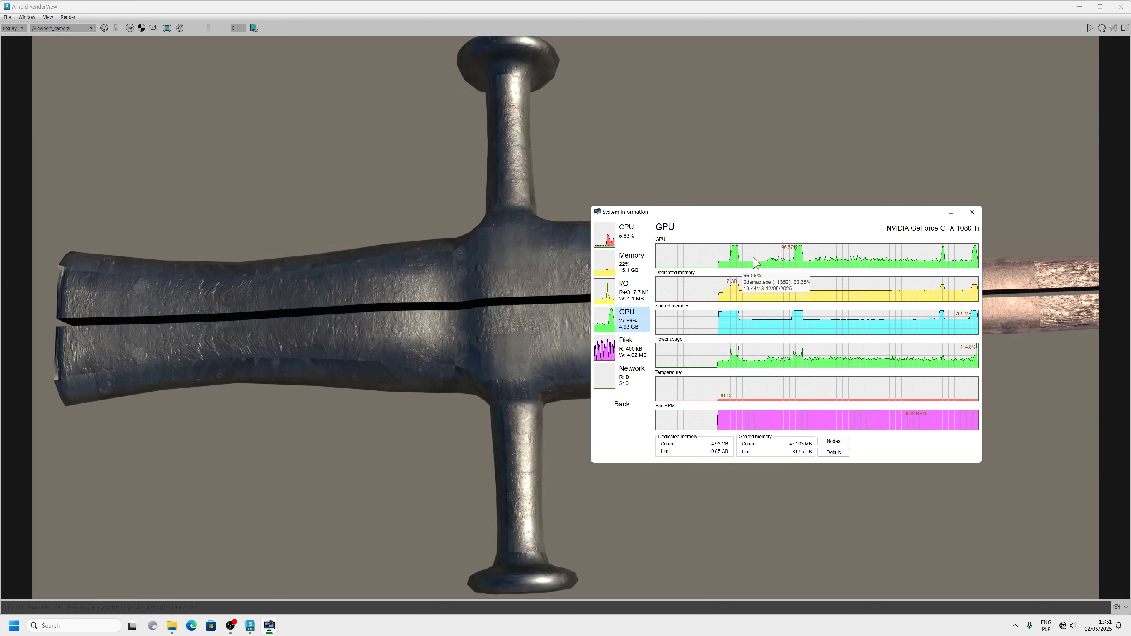
# - Return to Arnold RenderView, inspect the metal surface around the guard up close, and close the render view
pyautogui.click(462, 324)
pyautogui.scroll(5, 513, 357)
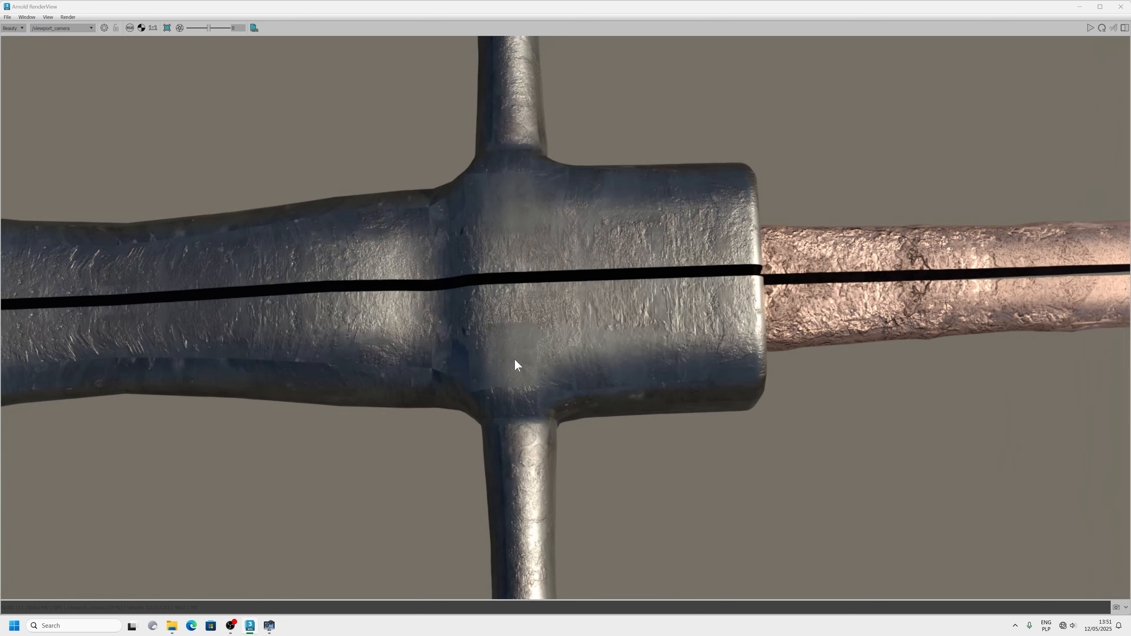
pyautogui.scroll(-6, 514, 355)
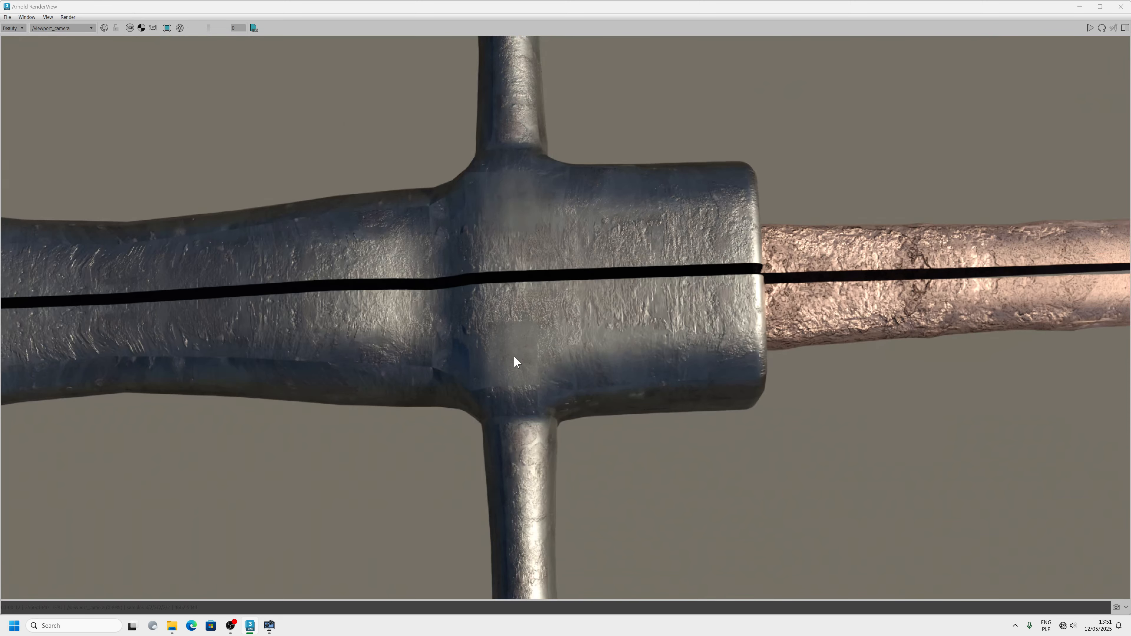
pyautogui.scroll(1, 517, 362)
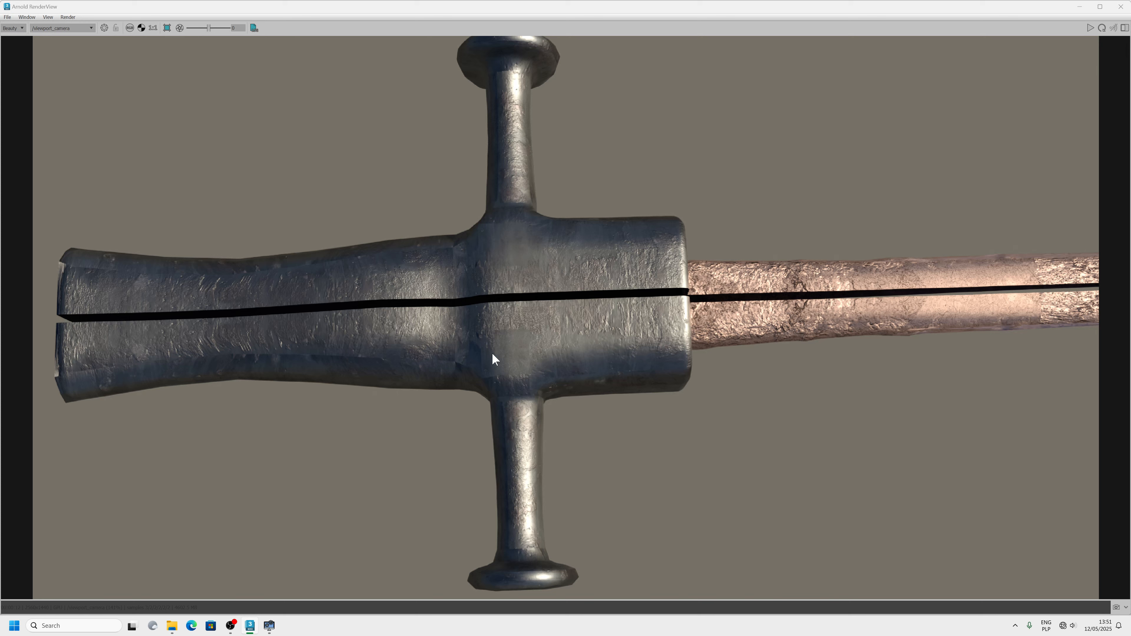
pyautogui.click(1121, 7)
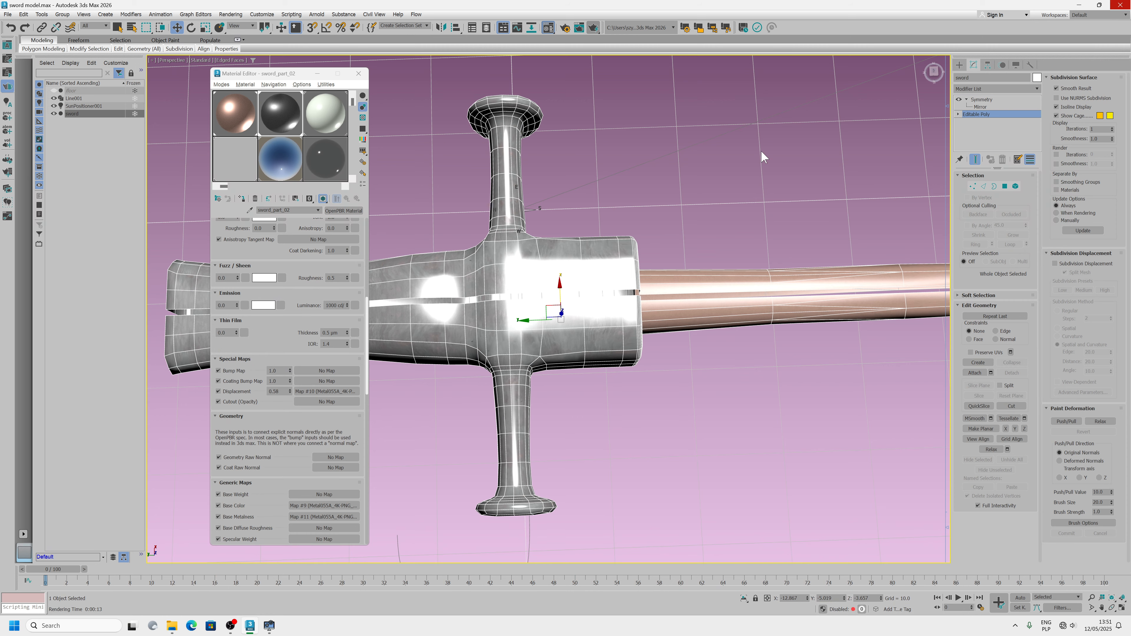
# - Angle the view across the hilt and set Arnold's Preview (AA) samples to 0 in Render Setup
pyautogui.keyDown('alt'); pyautogui.moveTo(574, 351); pyautogui.dragTo(568, 334, button='middle'); pyautogui.keyUp('alt')
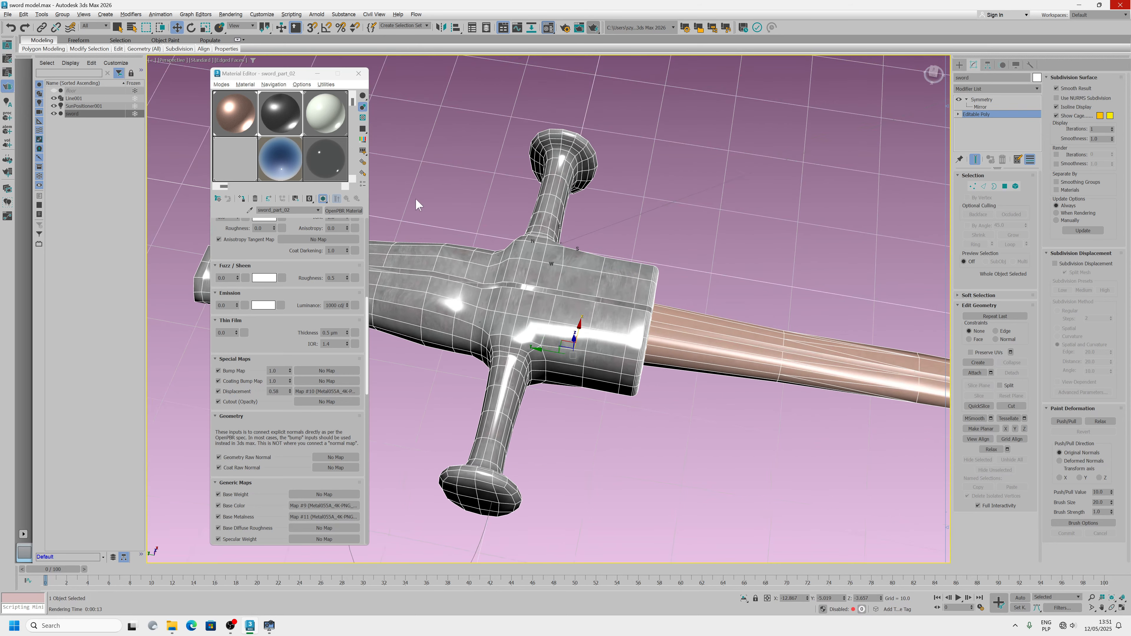
pyautogui.click(564, 28)
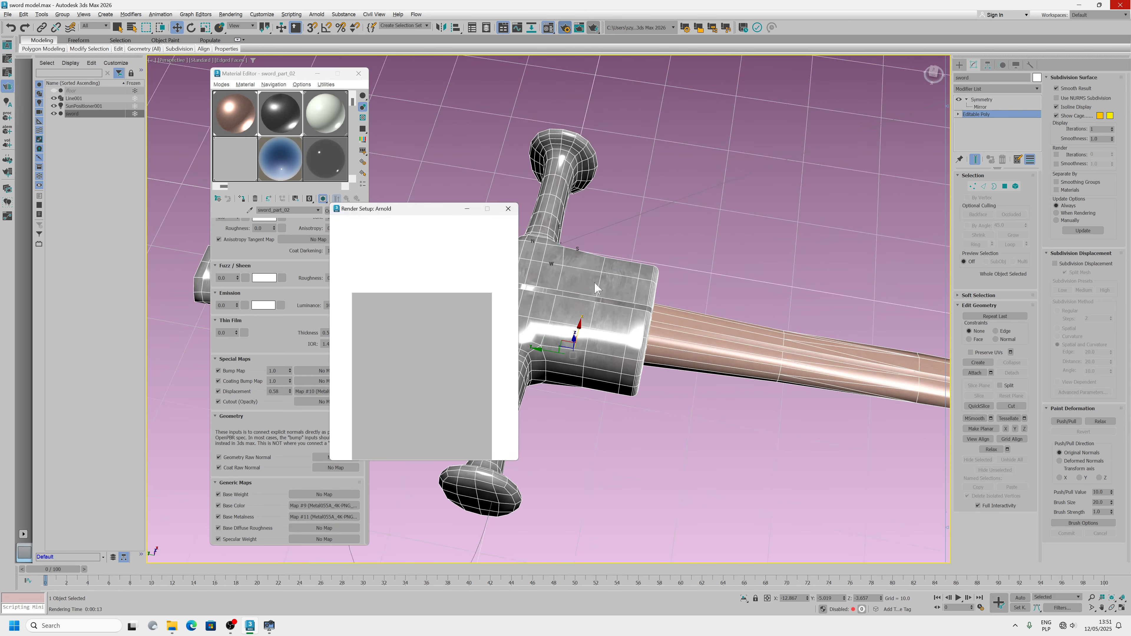
pyautogui.click(379, 280)
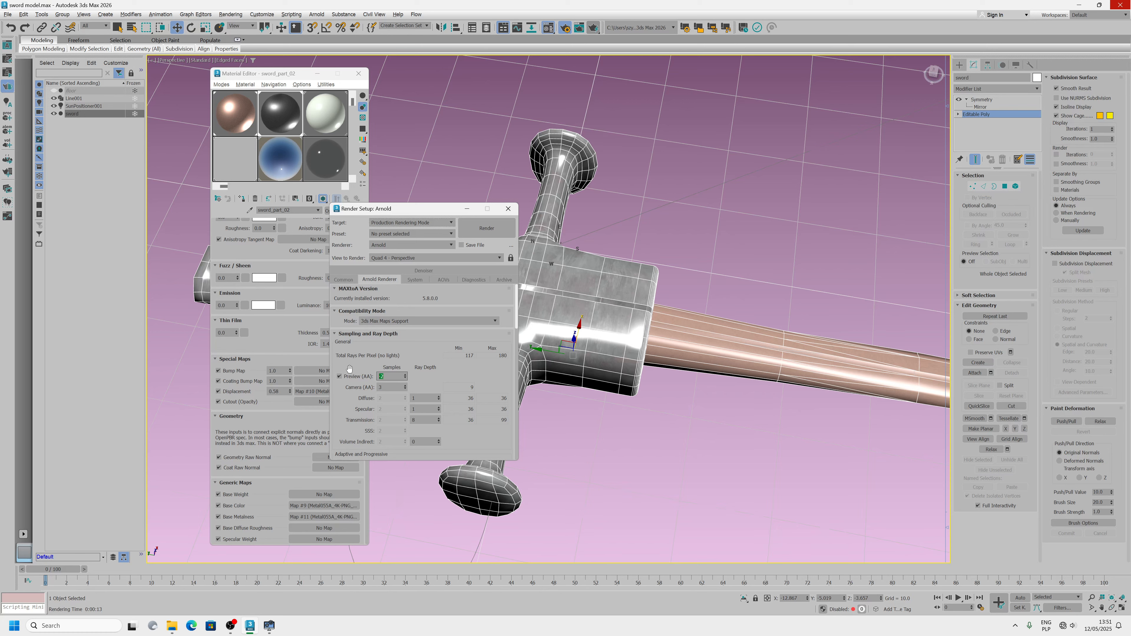
pyautogui.write('0')
pyautogui.click(452, 322)
pyautogui.click(451, 323)
pyautogui.scroll(-2, 448, 355)
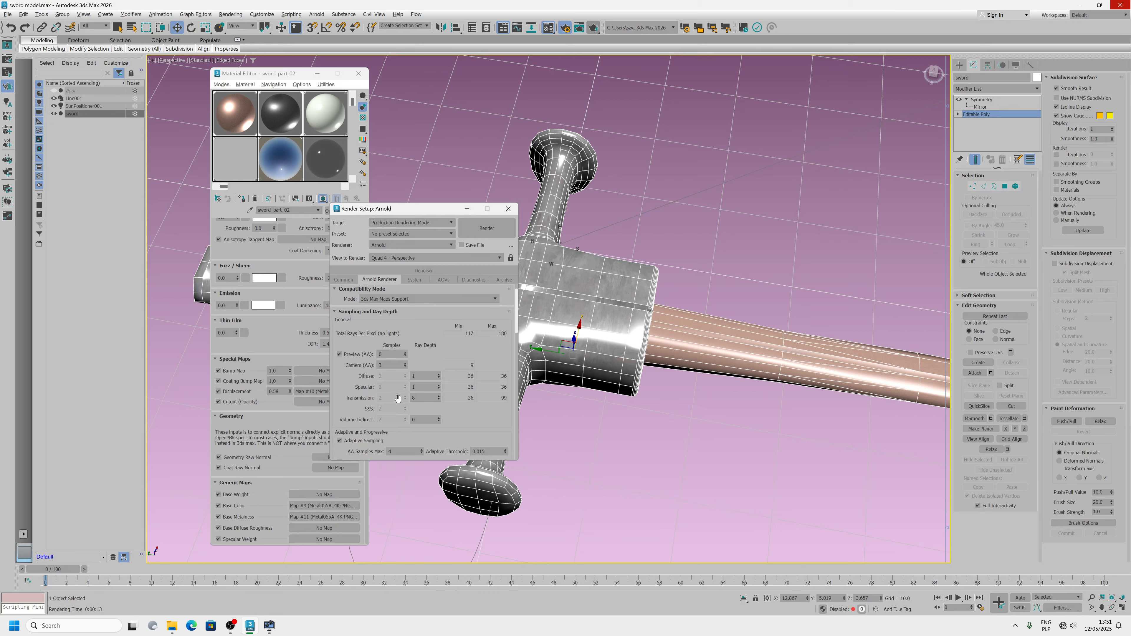
pyautogui.click(346, 441)
pyautogui.click(346, 441)
pyautogui.scroll(-3, 445, 401)
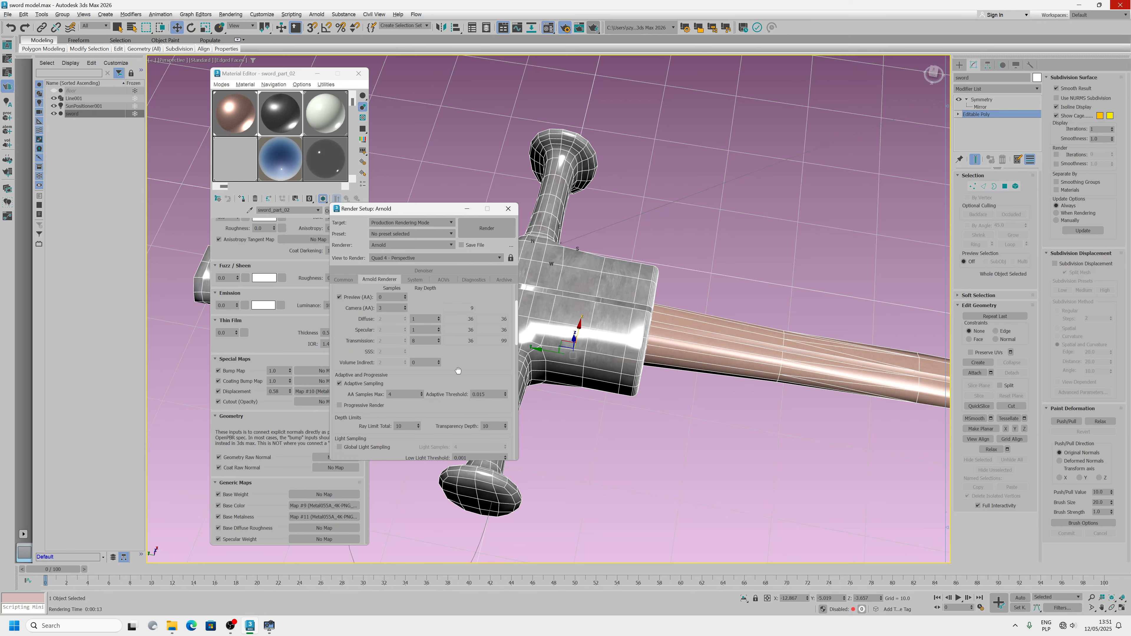
pyautogui.click(358, 406)
pyautogui.click(358, 406)
# - Raise Arnold's camera samples, set the diffuse and specular ray depths to 2, and set AA Samples Max to 5
pyautogui.scroll(4, 489, 356)
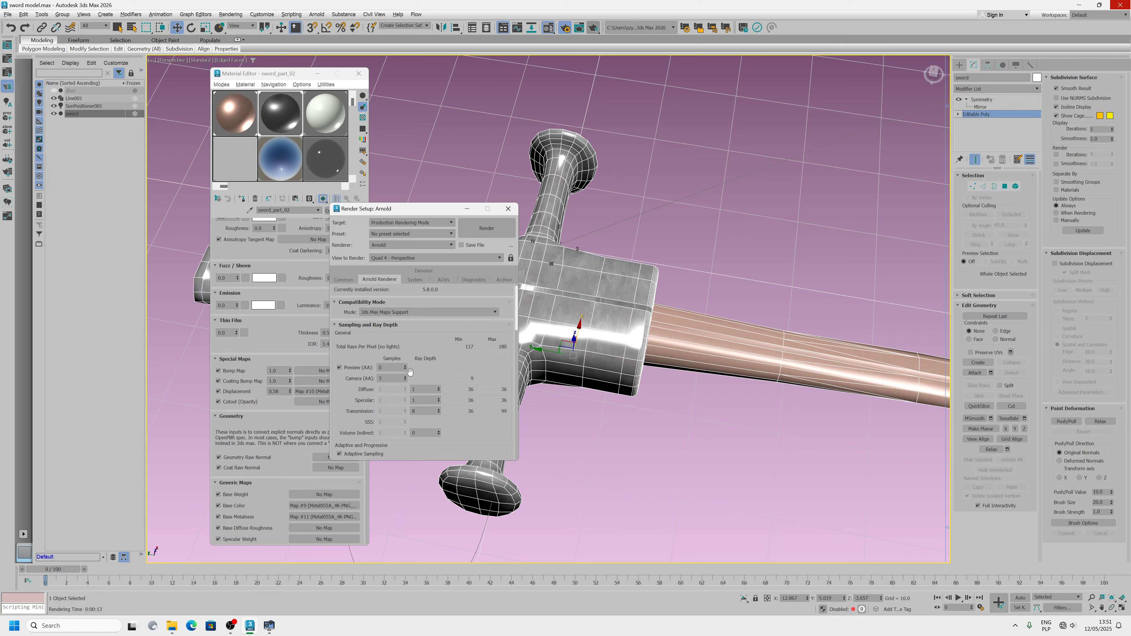
pyautogui.click(439, 399)
pyautogui.click(443, 370)
pyautogui.scroll(-5, 421, 351)
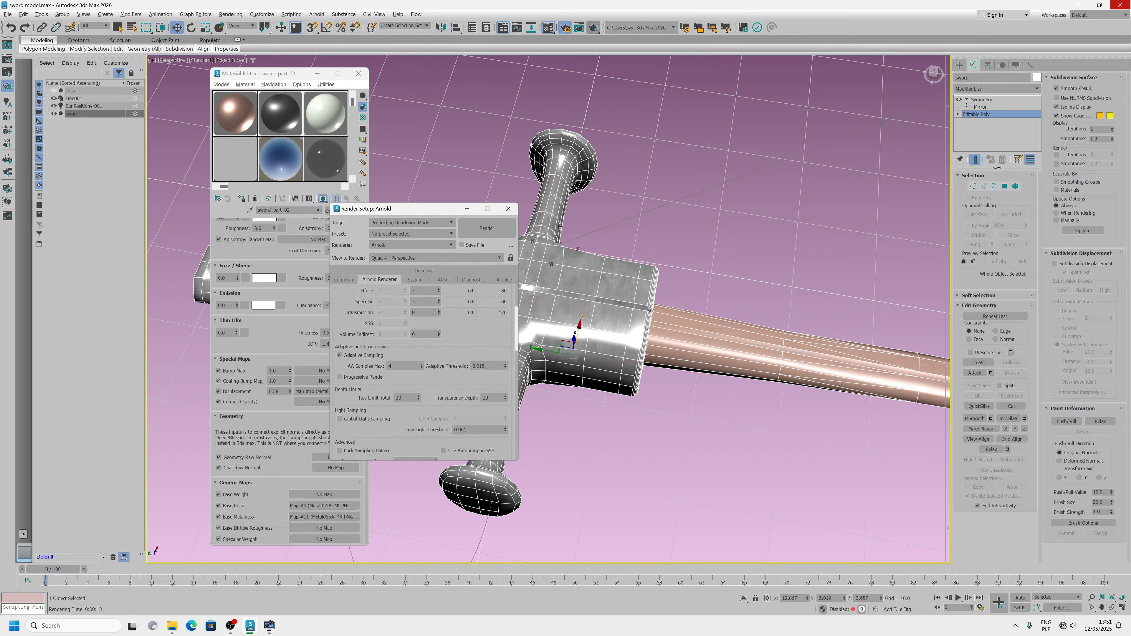
pyautogui.click(421, 364)
pyautogui.click(433, 412)
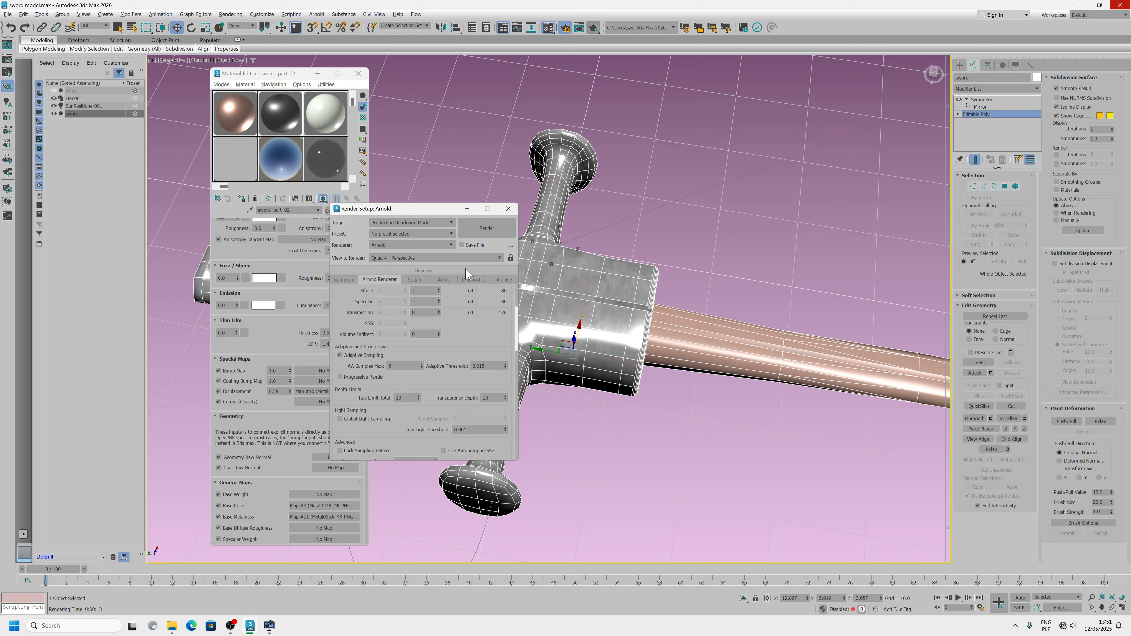
# - Review Arnold's system and render device settings, and return to the Arnold renderer settings
pyautogui.click(424, 279)
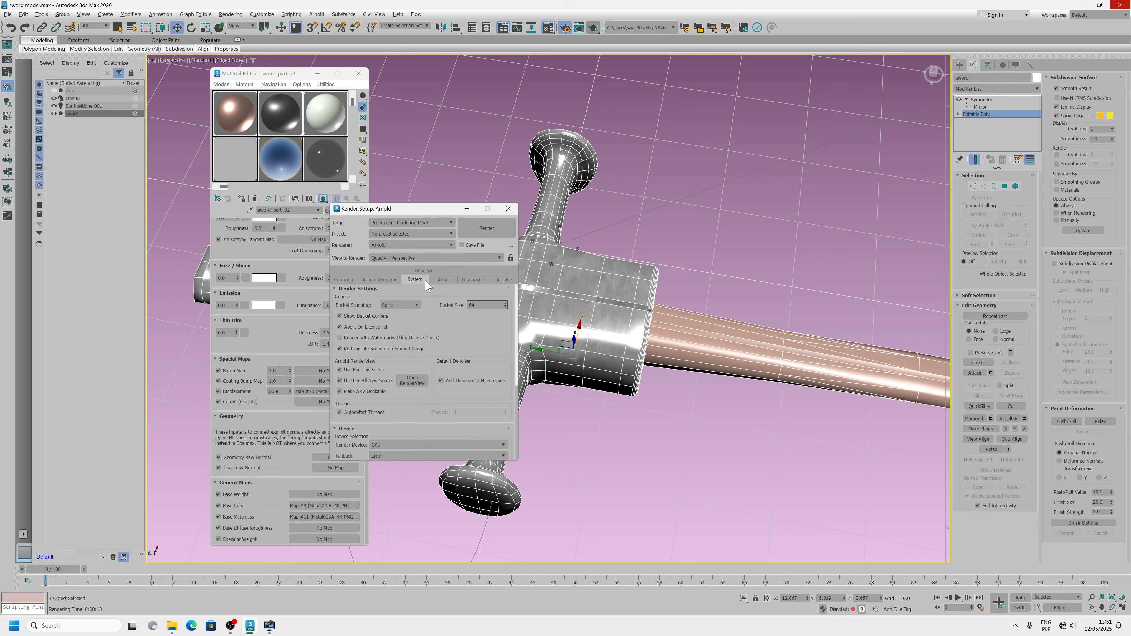
pyautogui.moveTo(454, 412)
pyautogui.mouseDown()
pyautogui.moveTo(433, 298)
pyautogui.moveTo(445, 415)
pyautogui.mouseUp()
pyautogui.click(376, 280)
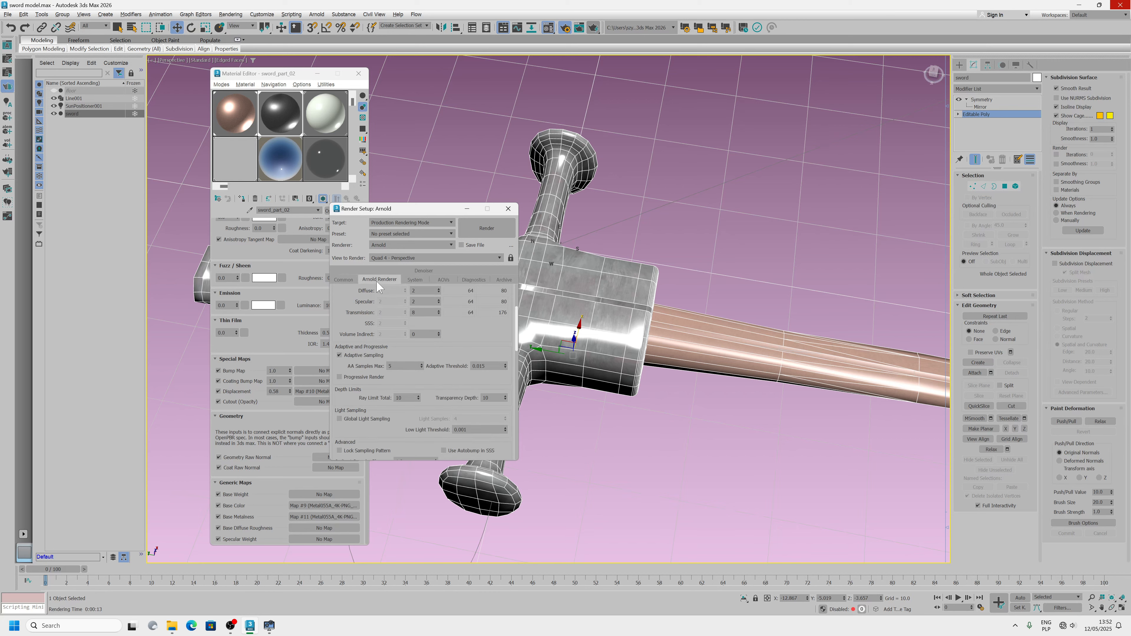
# - Select the Denoiser Optix 01 imager and move Render Setup clear of the Material Editor's sample slots
pyautogui.scroll(-10, 366, 378)
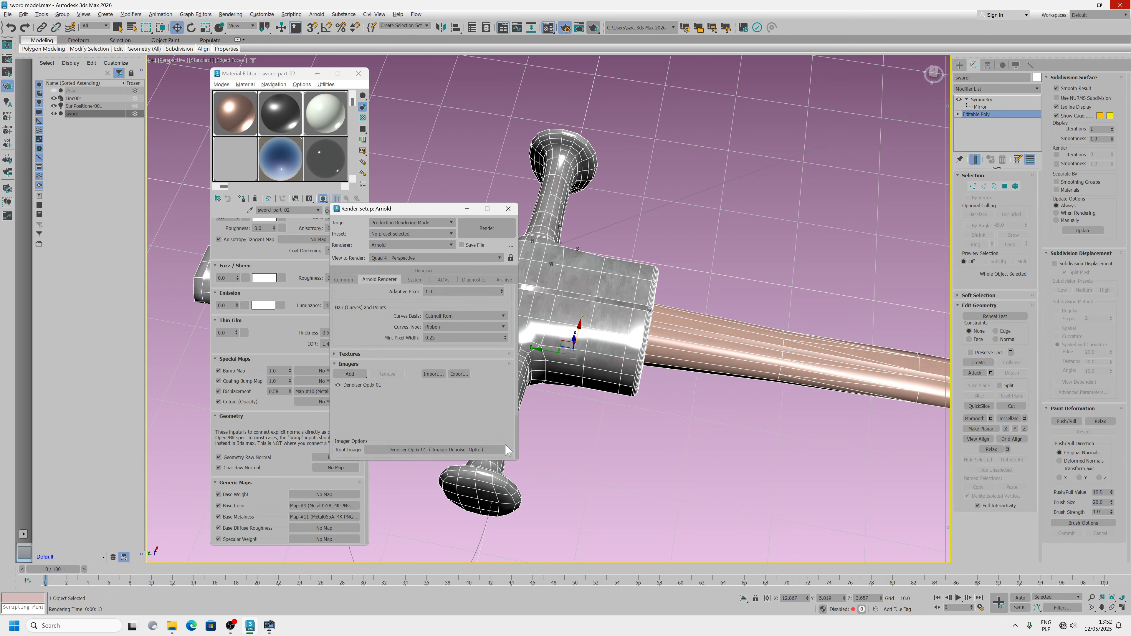
pyautogui.click(359, 385)
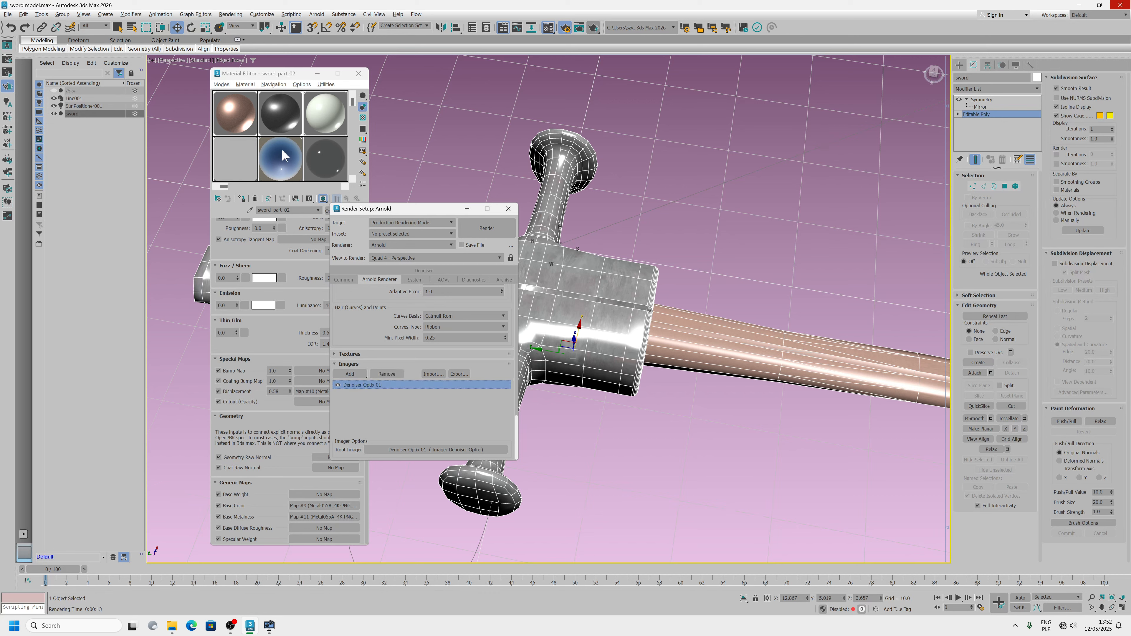
pyautogui.moveTo(352, 101); pyautogui.dragTo(354, 146)
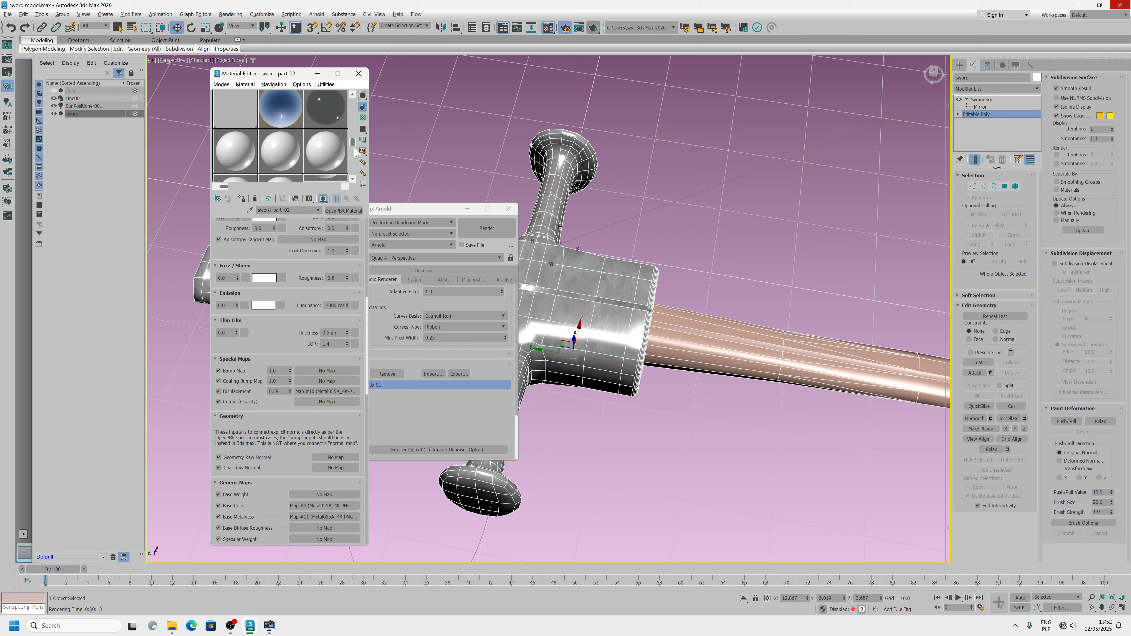
pyautogui.click(391, 386)
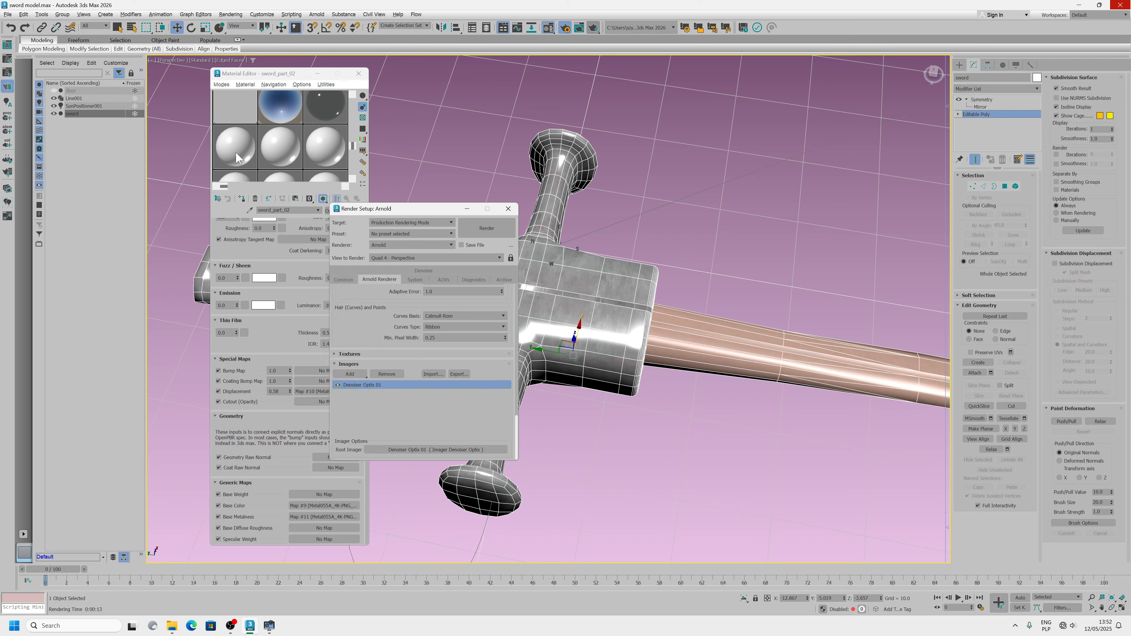
pyautogui.moveTo(387, 209); pyautogui.dragTo(504, 216)
# - Try to load the Denoiser Optix 01 imager into the 13 - Default and 14 - Default sample slots
pyautogui.moveTo(474, 392); pyautogui.dragTo(237, 154)
pyautogui.click(237, 154)
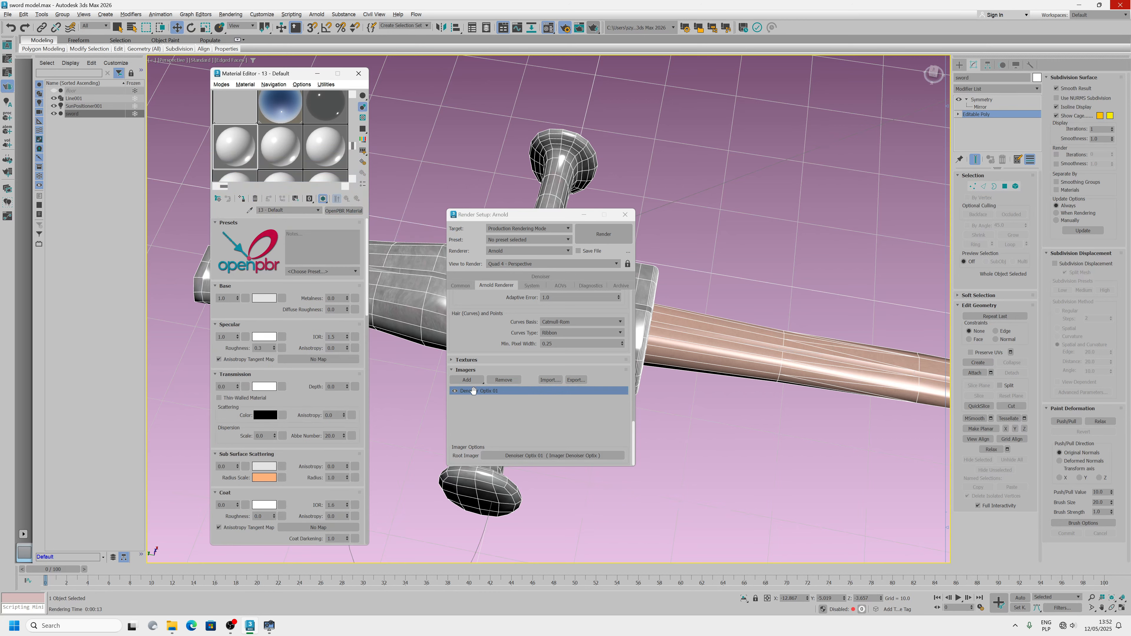
pyautogui.moveTo(474, 392); pyautogui.dragTo(290, 149)
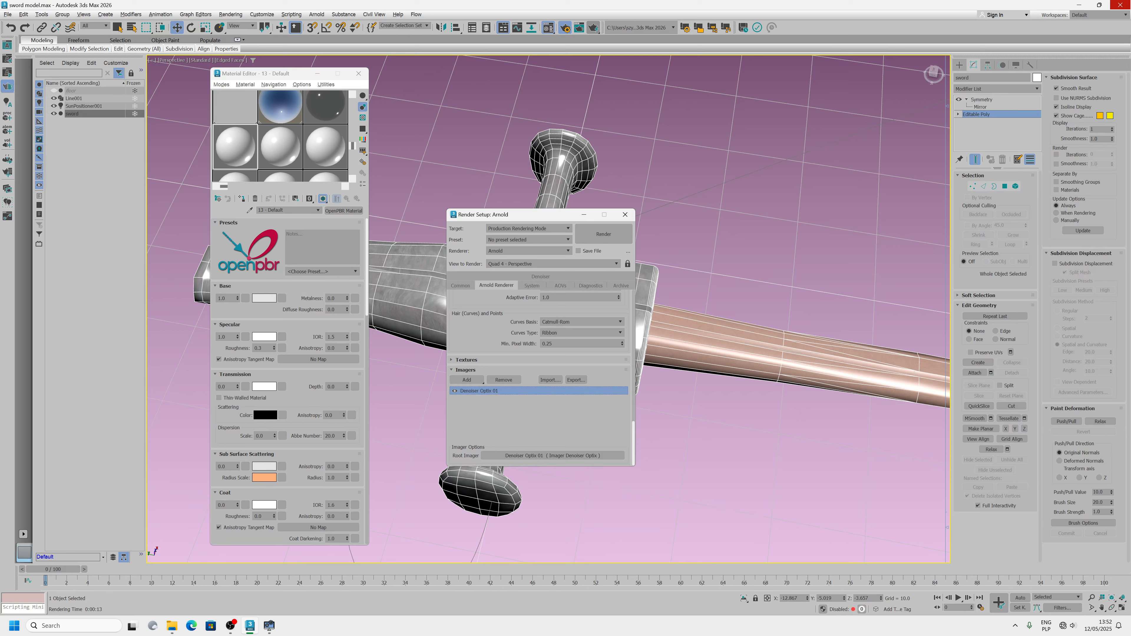
pyautogui.click(286, 149)
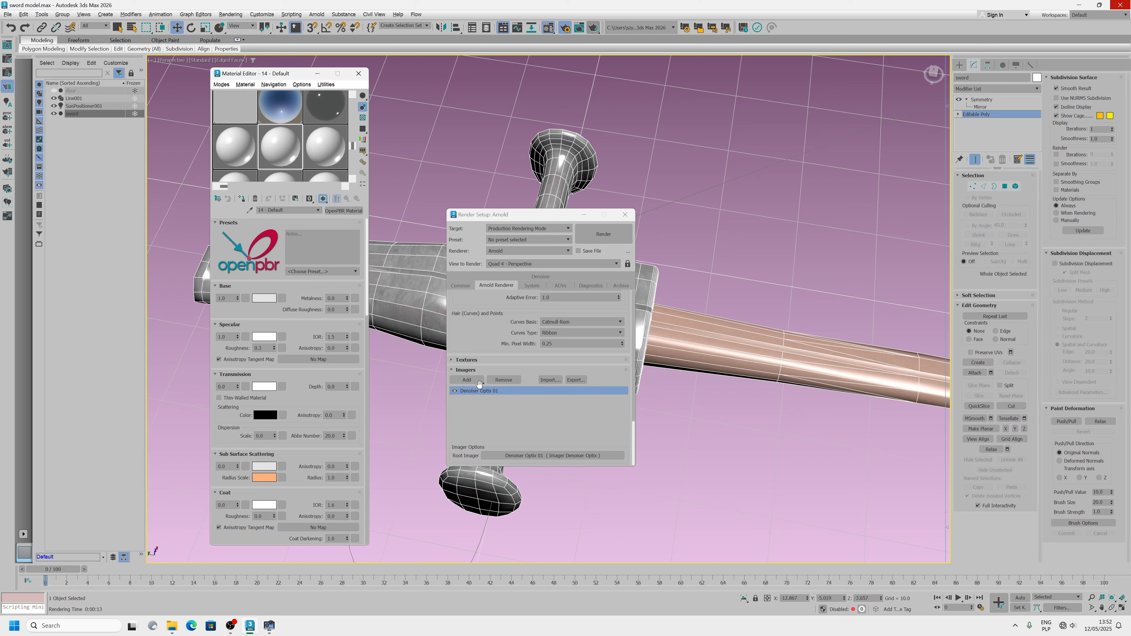
# - Load the Denoiser Optix 01 imager into the blank grey sample slot, check its Blend parameter, and close the Material Editor
pyautogui.moveTo(478, 391); pyautogui.dragTo(231, 110)
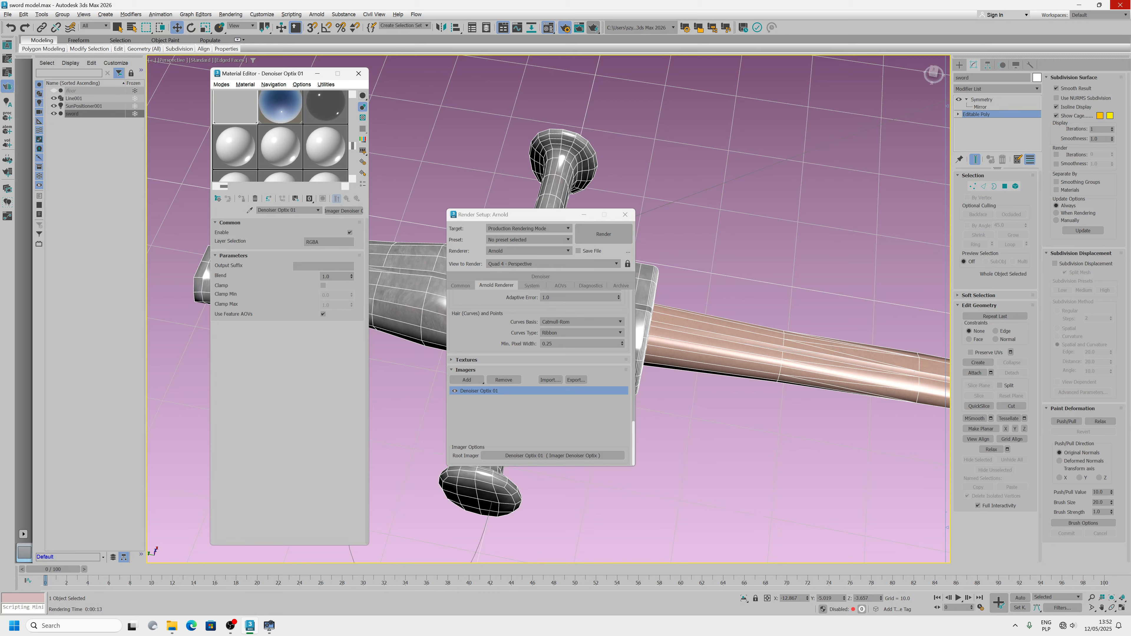
pyautogui.click(352, 275)
pyautogui.click(358, 73)
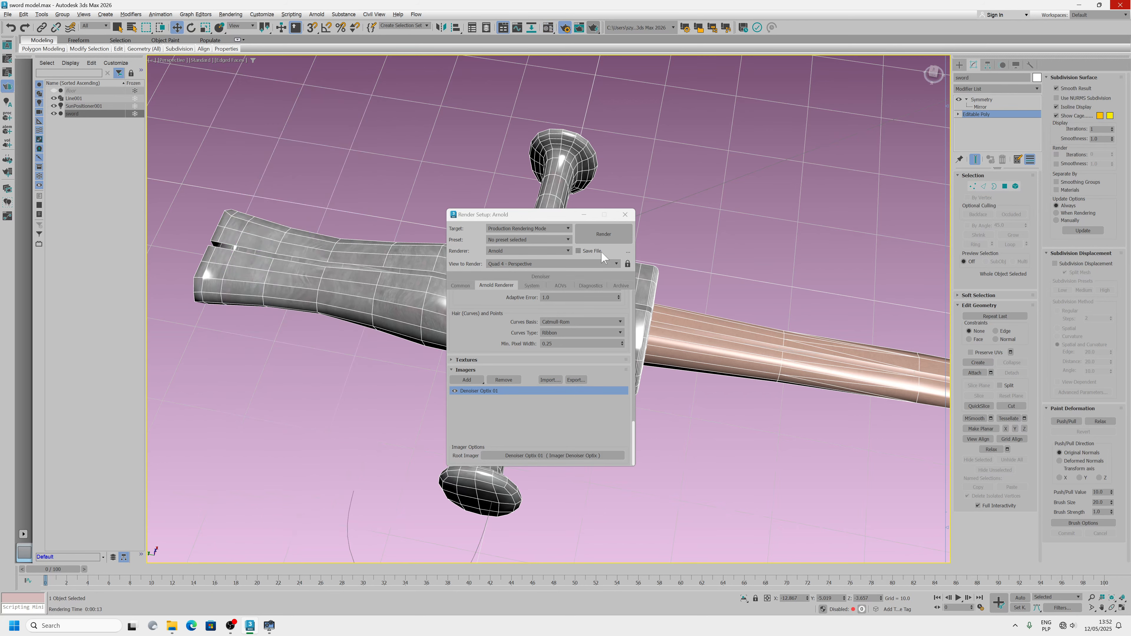
# - Start an Arnold render of the angled sword view and check the GPU load in System Information
pyautogui.click(603, 241)
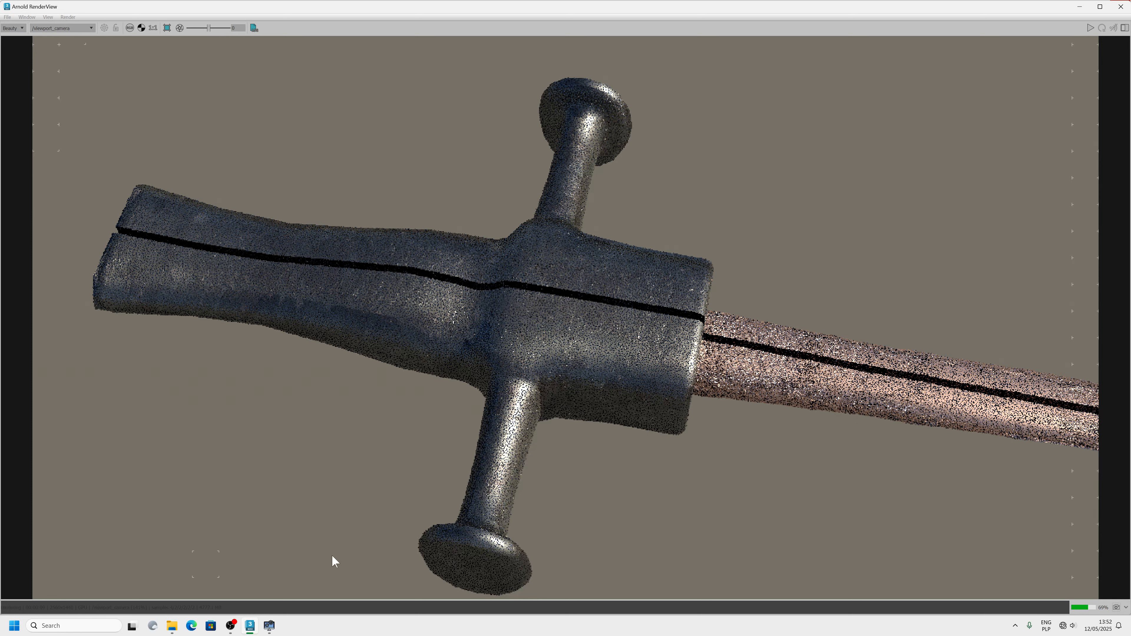
pyautogui.moveTo(268, 626)
pyautogui.click(302, 599)
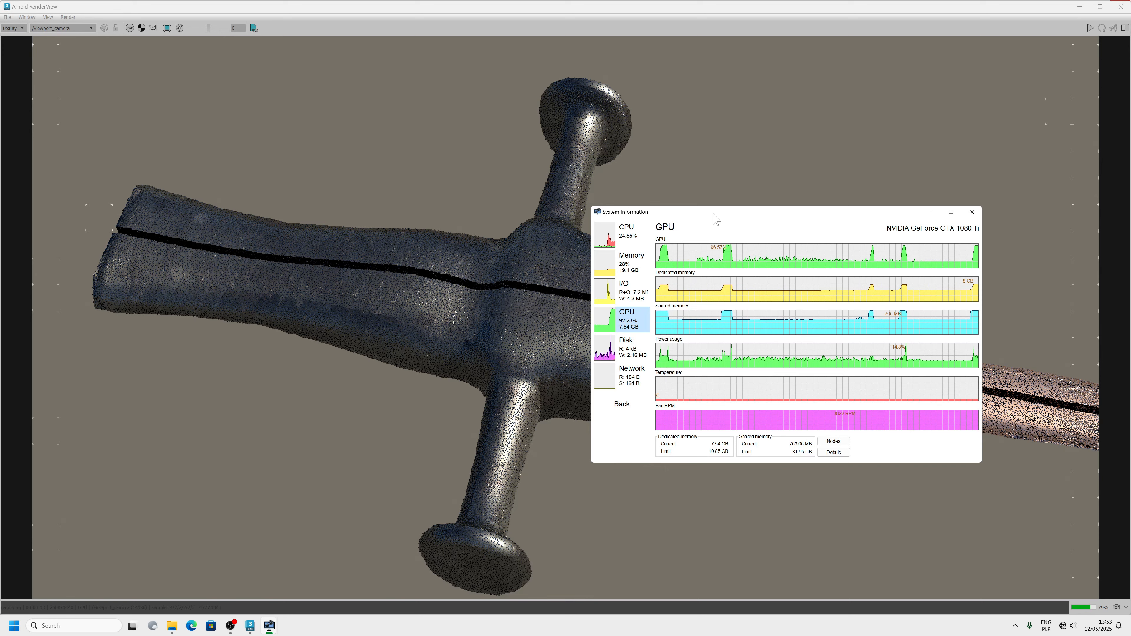
# - Examine the finished denoised render of the hilt, guard and blade up close, and close the render view
pyautogui.moveTo(715, 214); pyautogui.dragTo(783, 215)
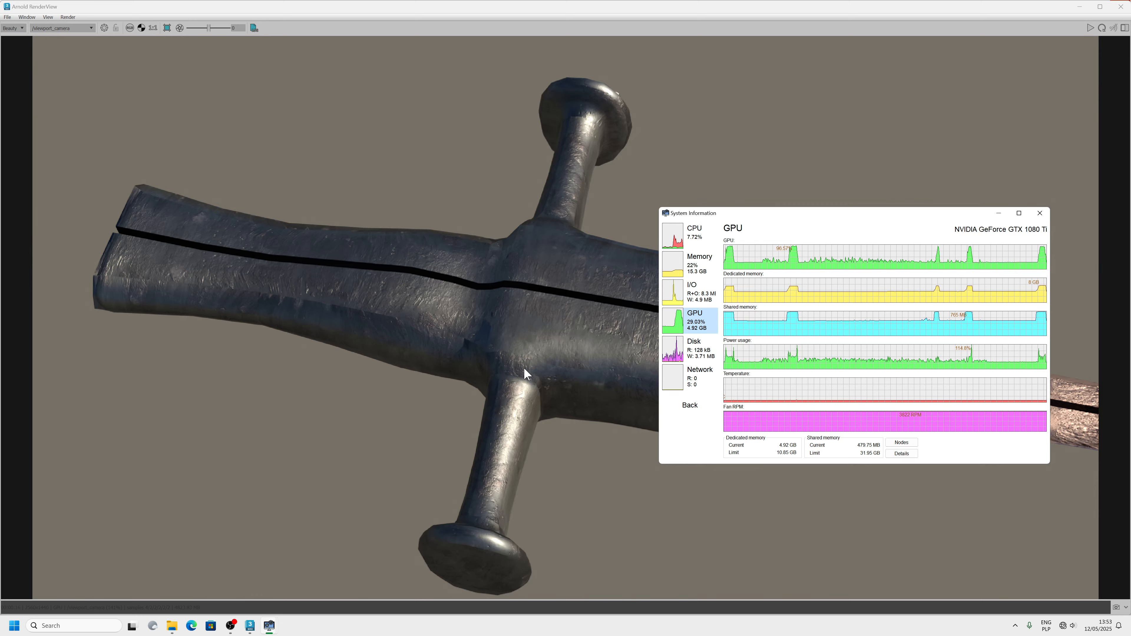
pyautogui.click(999, 213)
pyautogui.scroll(5, 592, 324)
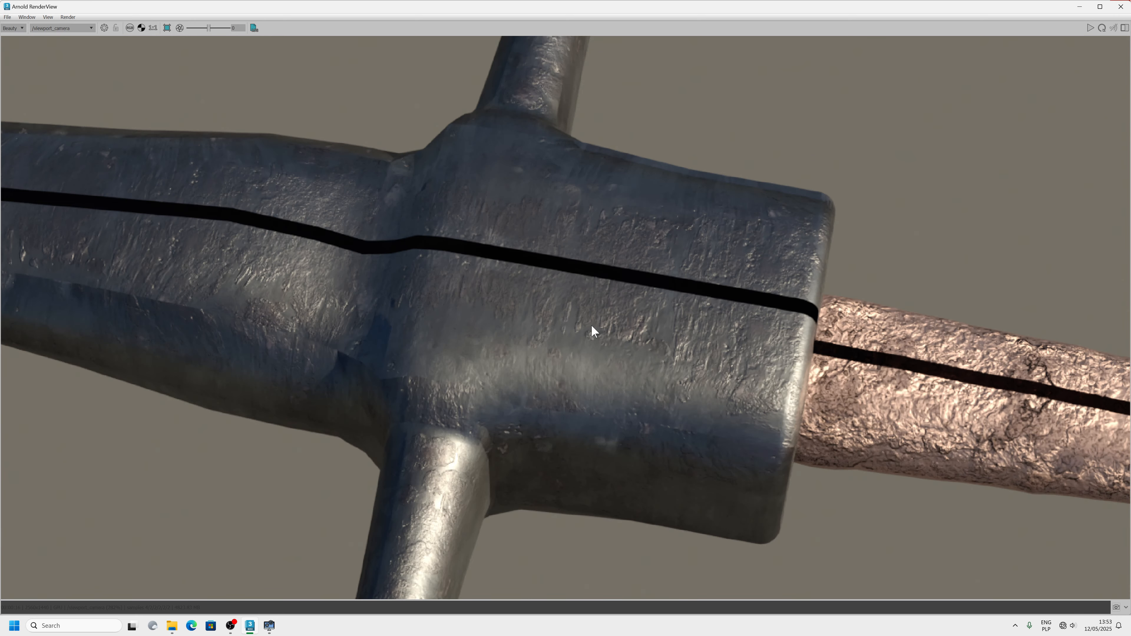
pyautogui.scroll(-2, 574, 392)
pyautogui.scroll(-3, 415, 455)
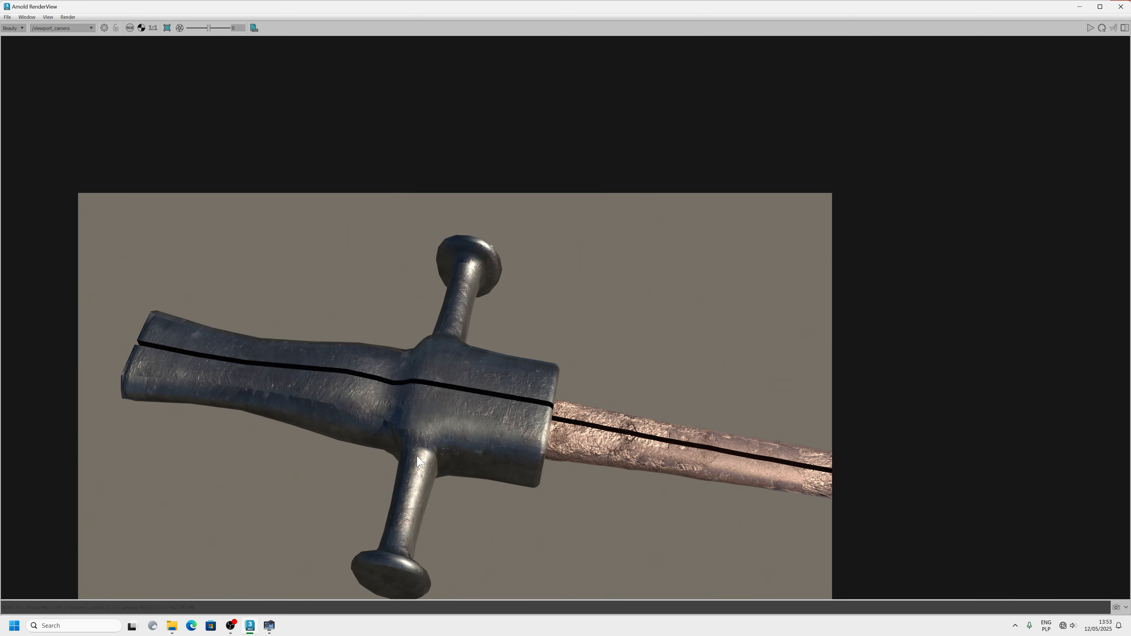
pyautogui.scroll(4, 336, 409)
pyautogui.scroll(-4, 340, 408)
pyautogui.scroll(4, 234, 400)
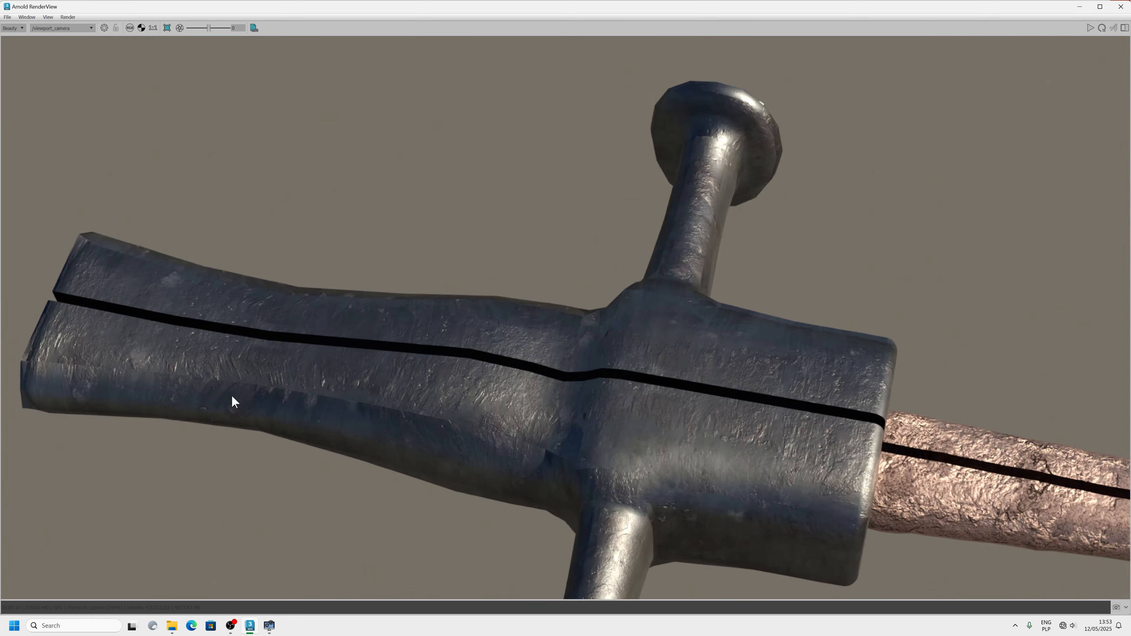
pyautogui.scroll(-3, 241, 404)
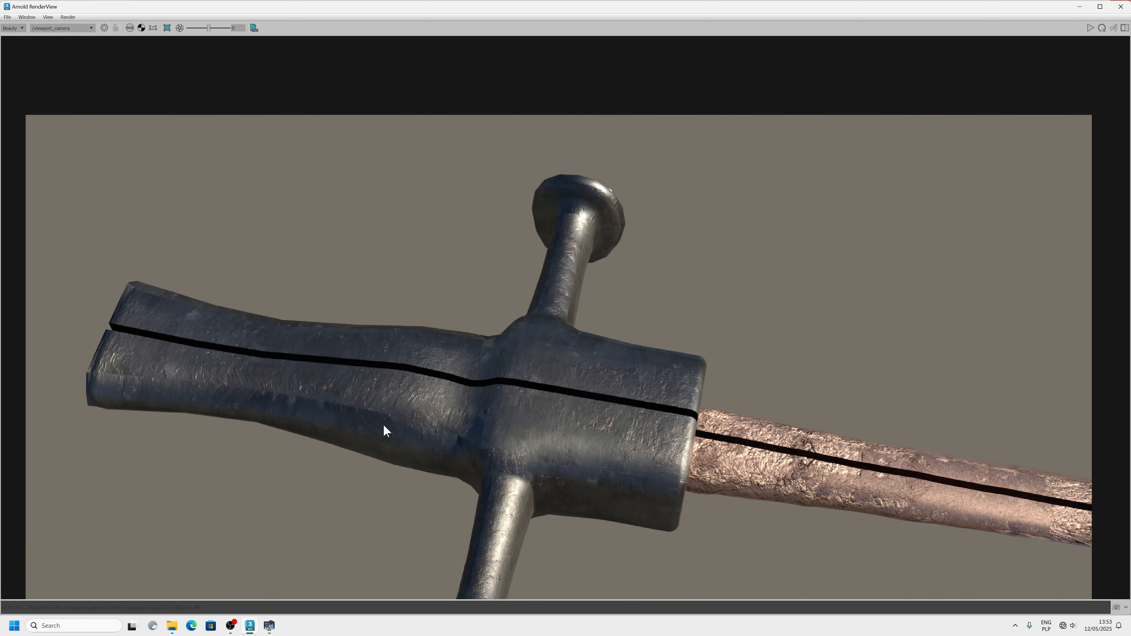
pyautogui.scroll(2, 383, 424)
pyautogui.scroll(-2, 387, 424)
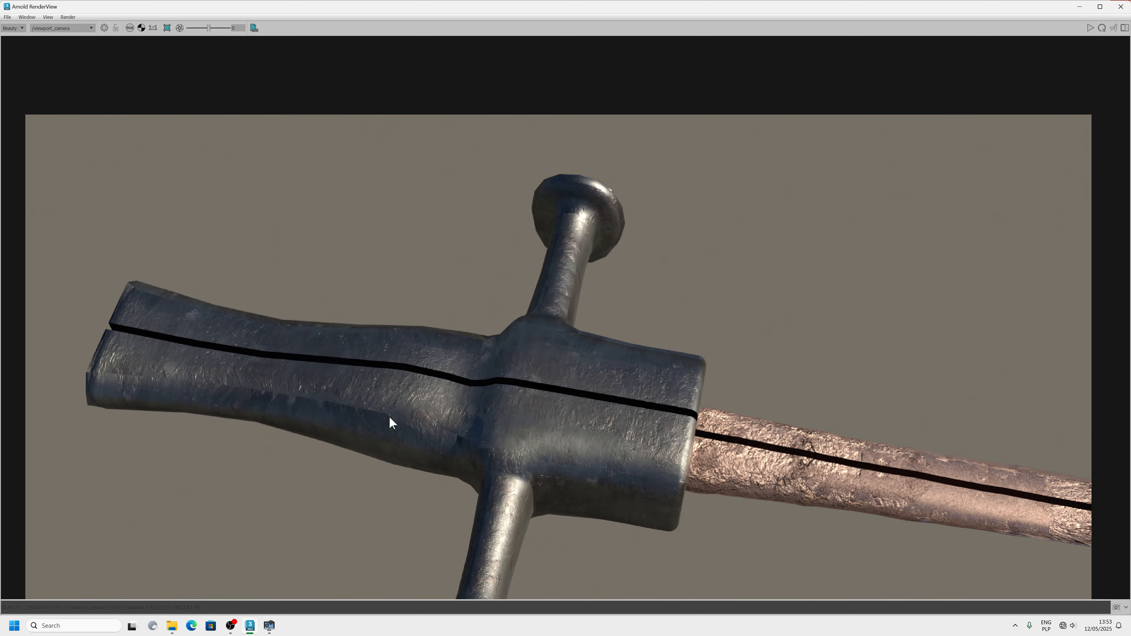
pyautogui.click(1121, 7)
# - Inspect the seam gap between the two mirrored guard halves at polygon level from several angles
pyautogui.scroll(5, 440, 327)
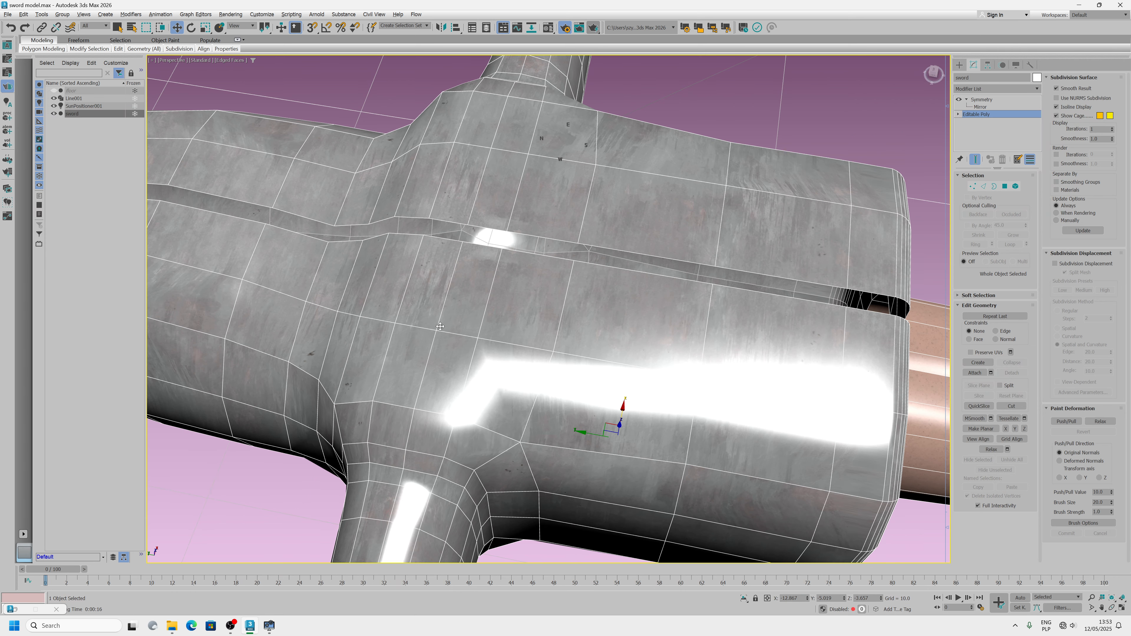
pyautogui.scroll(2, 440, 327)
pyautogui.scroll(-2, 440, 327)
pyautogui.click(1005, 186)
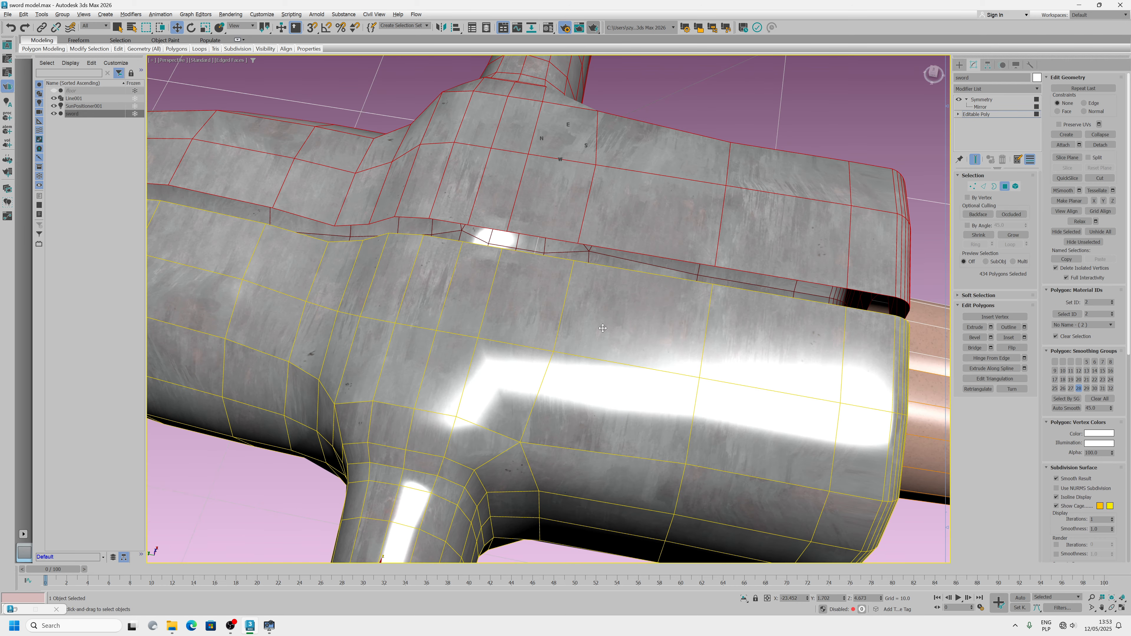
pyautogui.scroll(-3, 603, 327)
pyautogui.scroll(2, 603, 327)
pyautogui.click(604, 328)
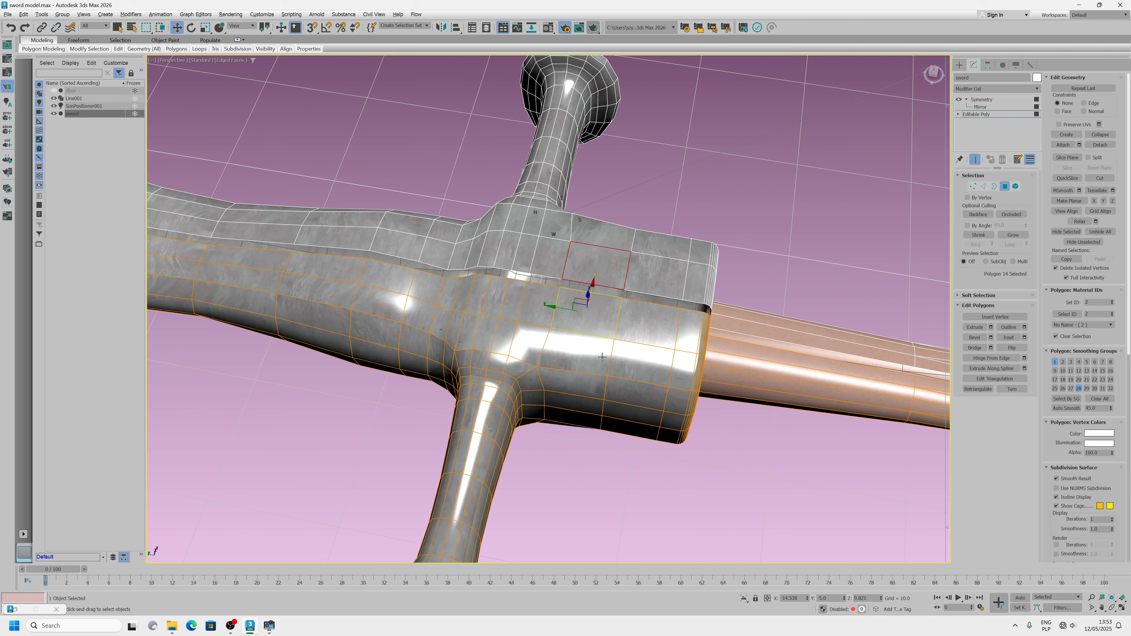
pyautogui.keyDown('alt'); pyautogui.moveTo(602, 357); pyautogui.dragTo(648, 352, button='middle'); pyautogui.keyUp('alt')
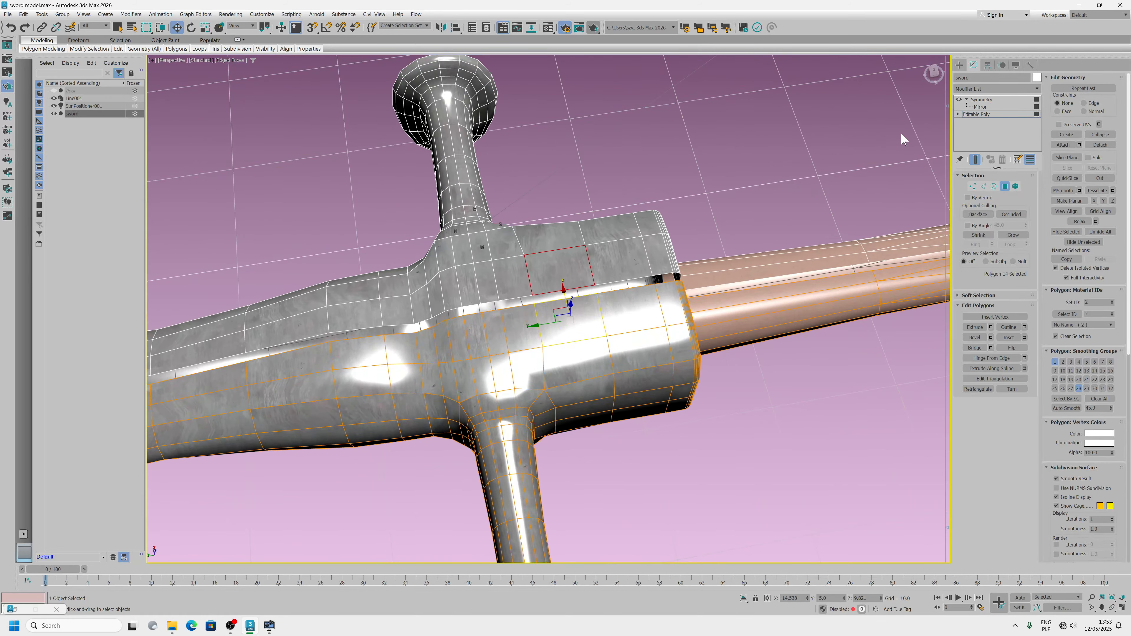
pyautogui.keyDown('alt'); pyautogui.moveTo(508, 370); pyautogui.dragTo(471, 327, button='middle'); pyautogui.keyUp('alt')
pyautogui.click(570, 344)
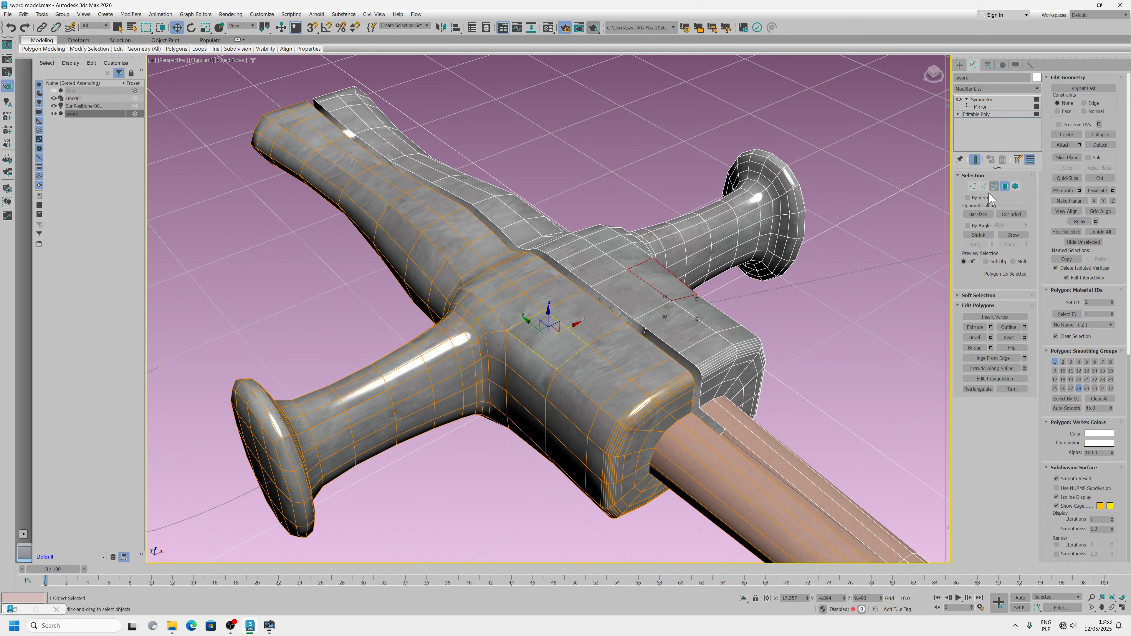
pyautogui.click(1005, 187)
# - Clone the whole sword and move the duplicate about 67 units along X, clear of the original
pyautogui.scroll(-5, 614, 284)
pyautogui.rightClick(568, 302)
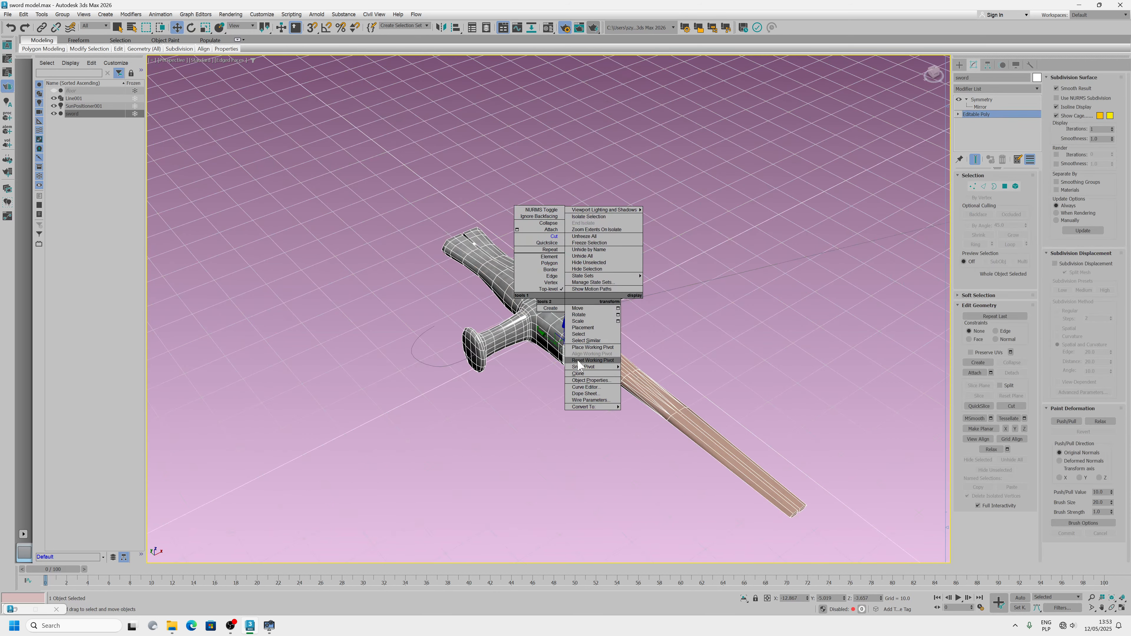
pyautogui.click(579, 379)
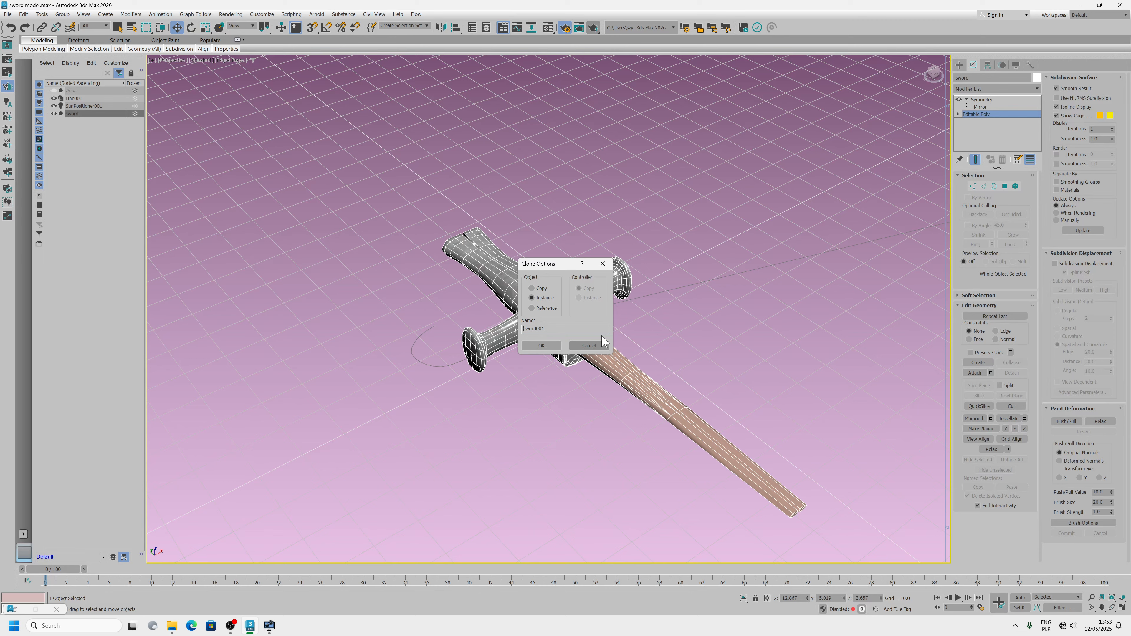
pyautogui.click(541, 346)
pyautogui.moveTo(590, 340); pyautogui.dragTo(779, 257)
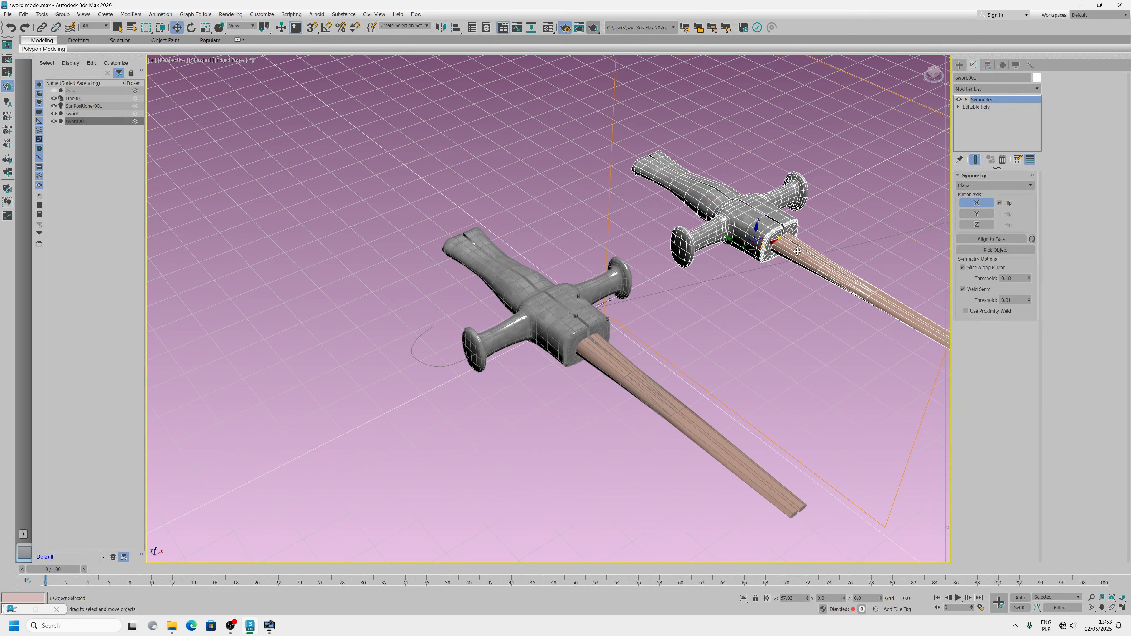
# - Convert the cloned sword with its Symmetry modifier to a single Editable Poly
pyautogui.moveTo(780, 257)
pyautogui.keyDown('alt'); pyautogui.mouseDown(button='middle')
pyautogui.moveTo(631, 259)
pyautogui.moveTo(507, 302)
pyautogui.mouseUp(button='middle'); pyautogui.keyUp('alt')
pyautogui.scroll(4, 506, 302)
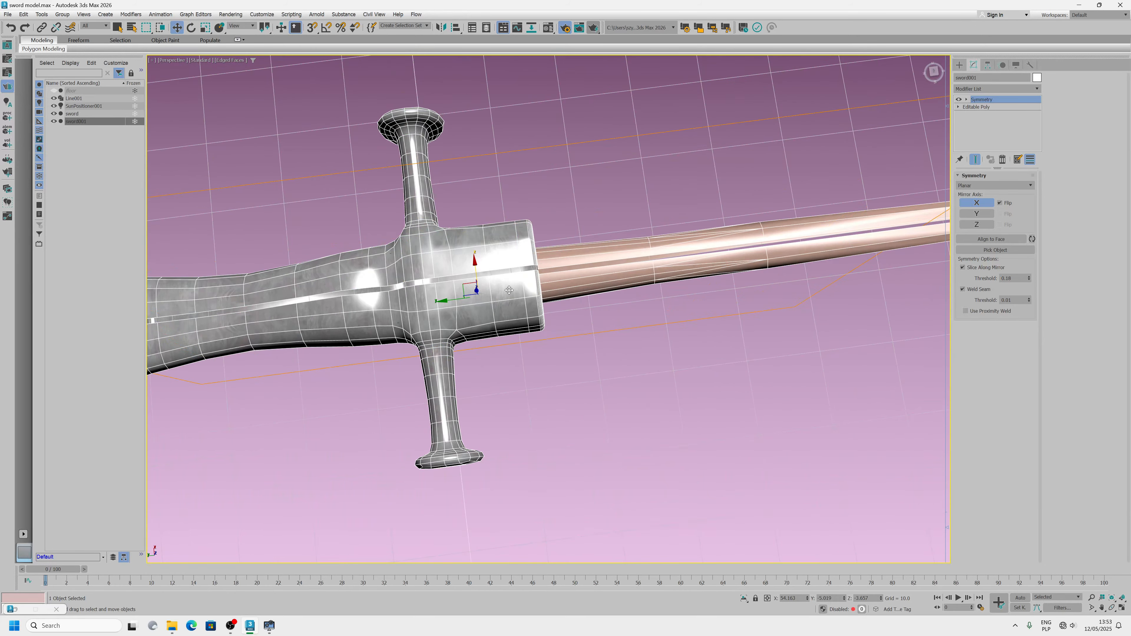
pyautogui.rightClick(502, 263)
pyautogui.moveTo(531, 372)
pyautogui.click(617, 378)
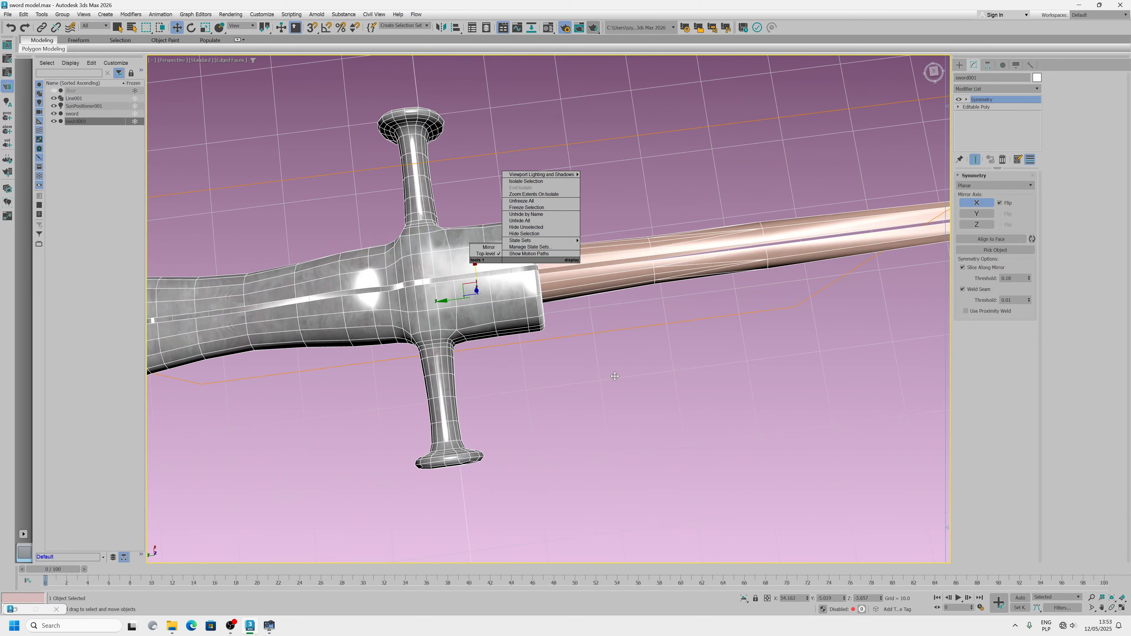
# - Select both open borders running along the central seam of the cloned sword
pyautogui.keyDown('alt'); pyautogui.moveTo(617, 378); pyautogui.dragTo(539, 259, button='middle'); pyautogui.keyUp('alt')
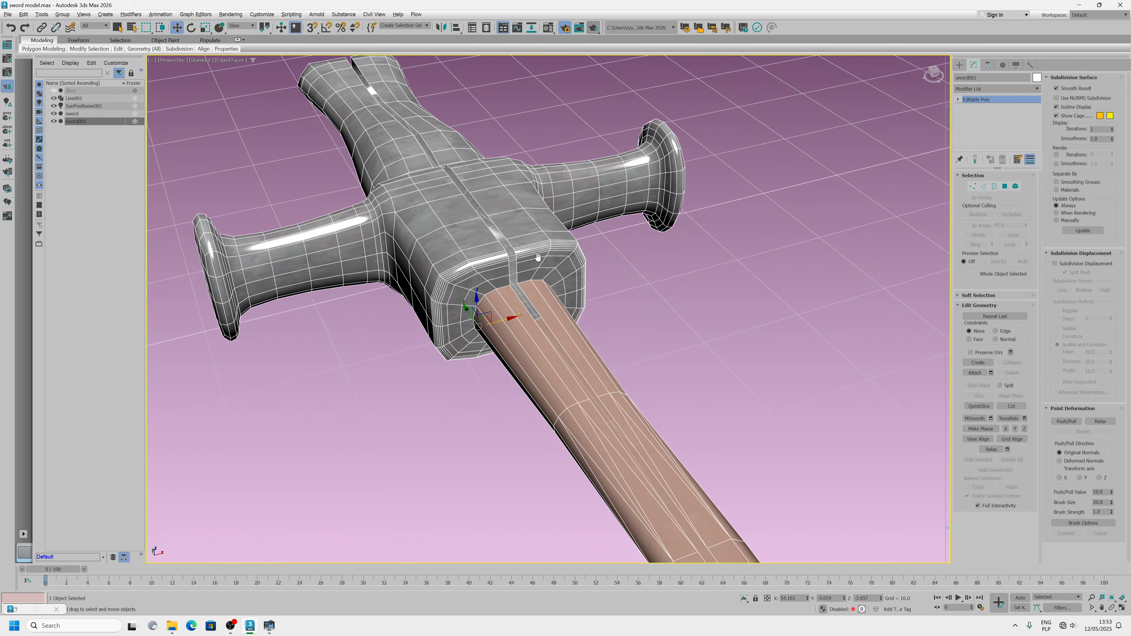
pyautogui.click(994, 186)
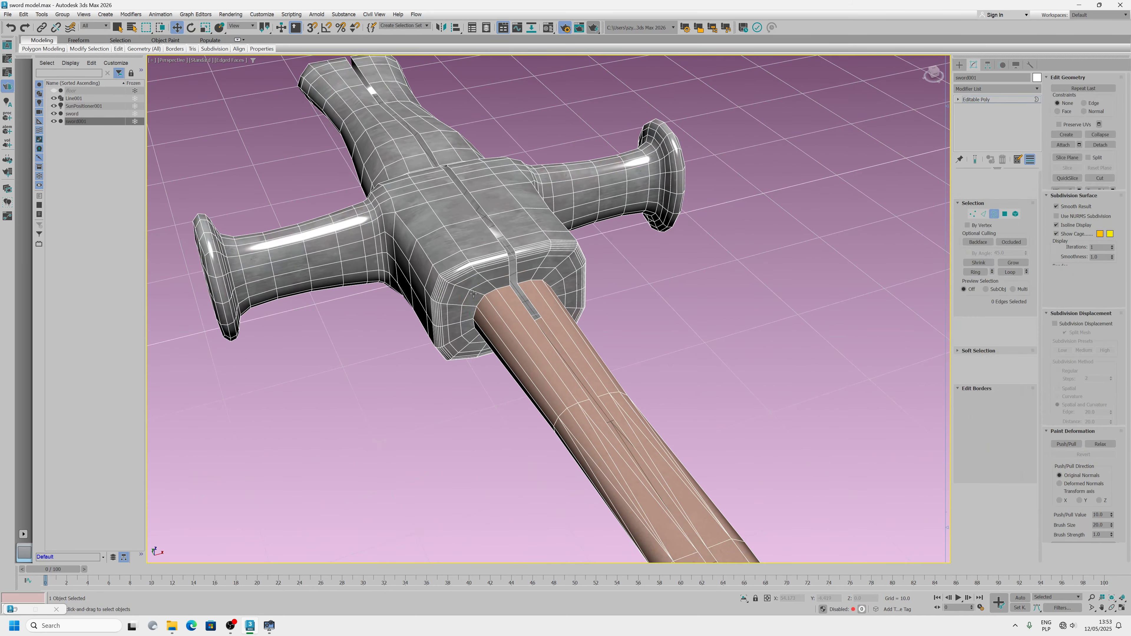
pyautogui.click(510, 255)
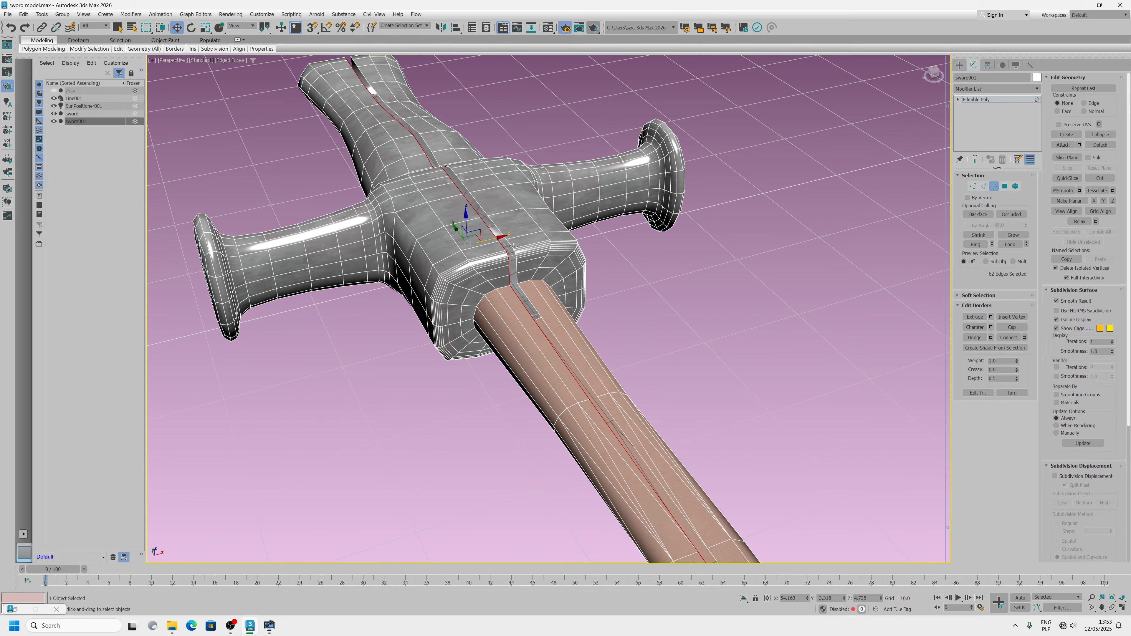
pyautogui.keyDown('ctrl'); pyautogui.click(513, 246); pyautogui.keyUp('ctrl')
pyautogui.keyDown('alt'); pyautogui.moveTo(654, 322); pyautogui.dragTo(891, 241, button='middle'); pyautogui.keyUp('alt')
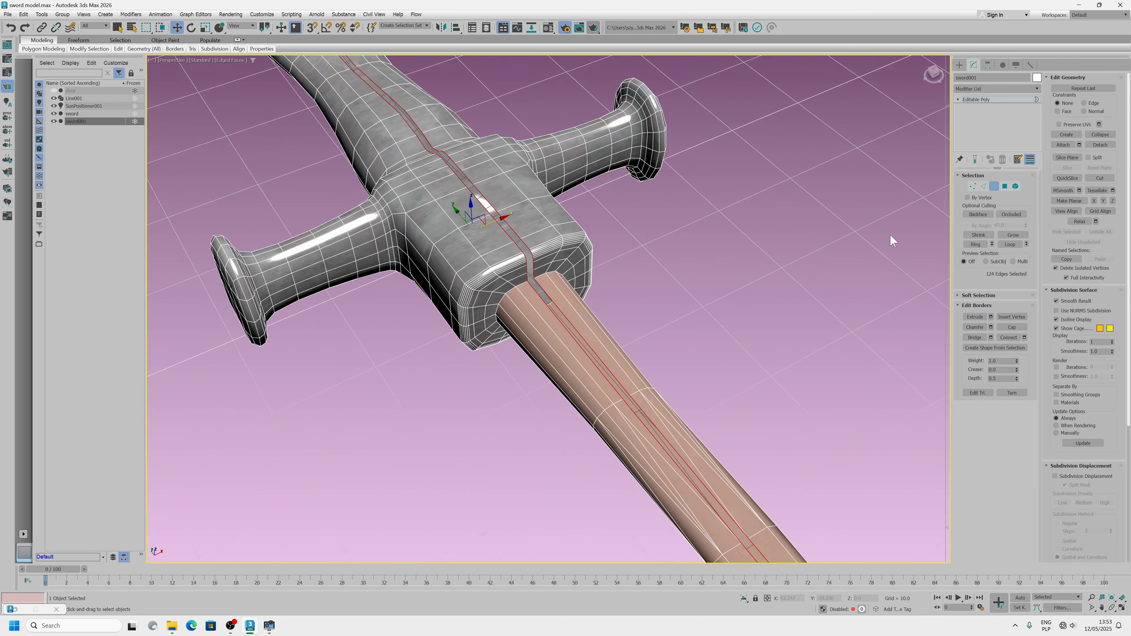
pyautogui.click(983, 188)
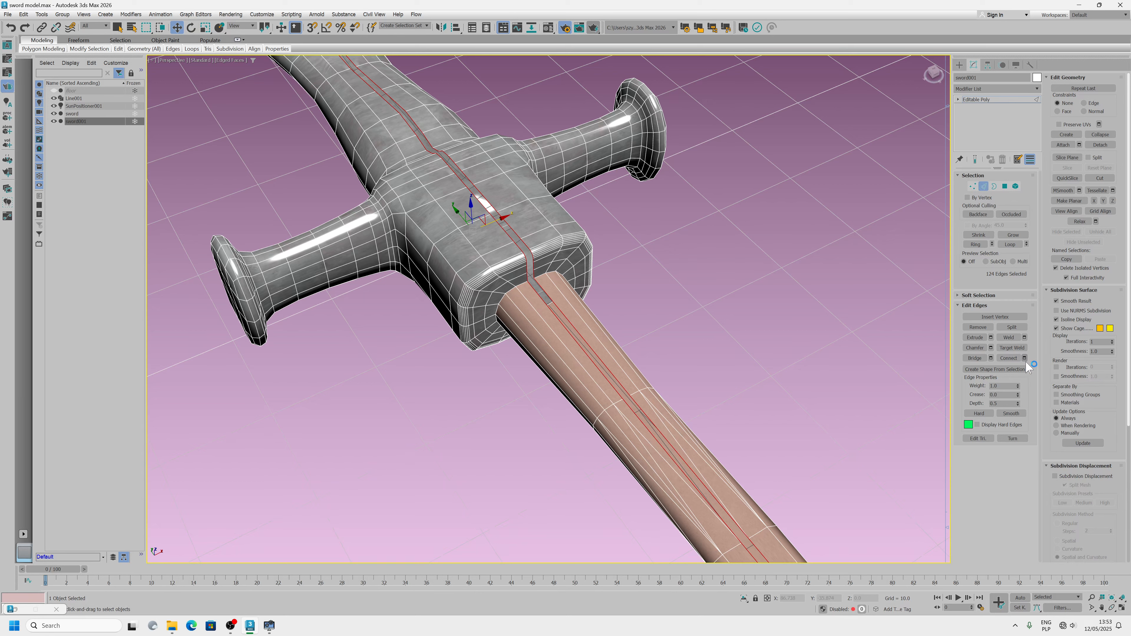
pyautogui.click(1024, 338)
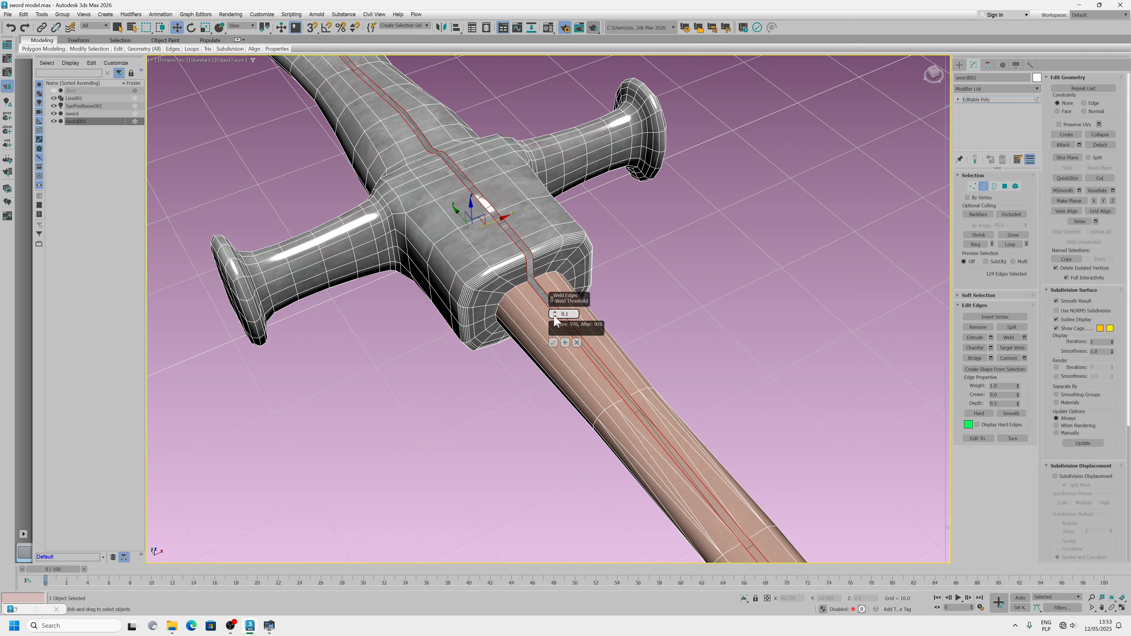
pyautogui.moveTo(552, 314); pyautogui.dragTo(554, 312)
pyautogui.click(576, 343)
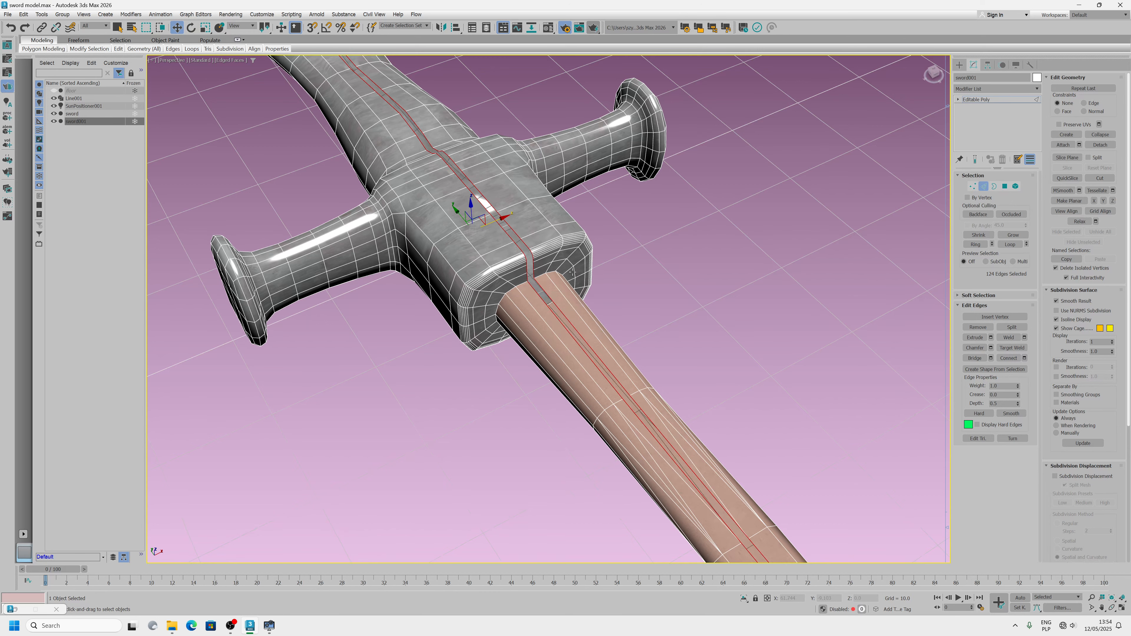
# - Bridge the two selected seam borders to close the gap along the hilt, guard and blade, and check the result
pyautogui.keyDown('alt'); pyautogui.moveTo(578, 345); pyautogui.dragTo(935, 276, button='middle'); pyautogui.keyUp('alt')
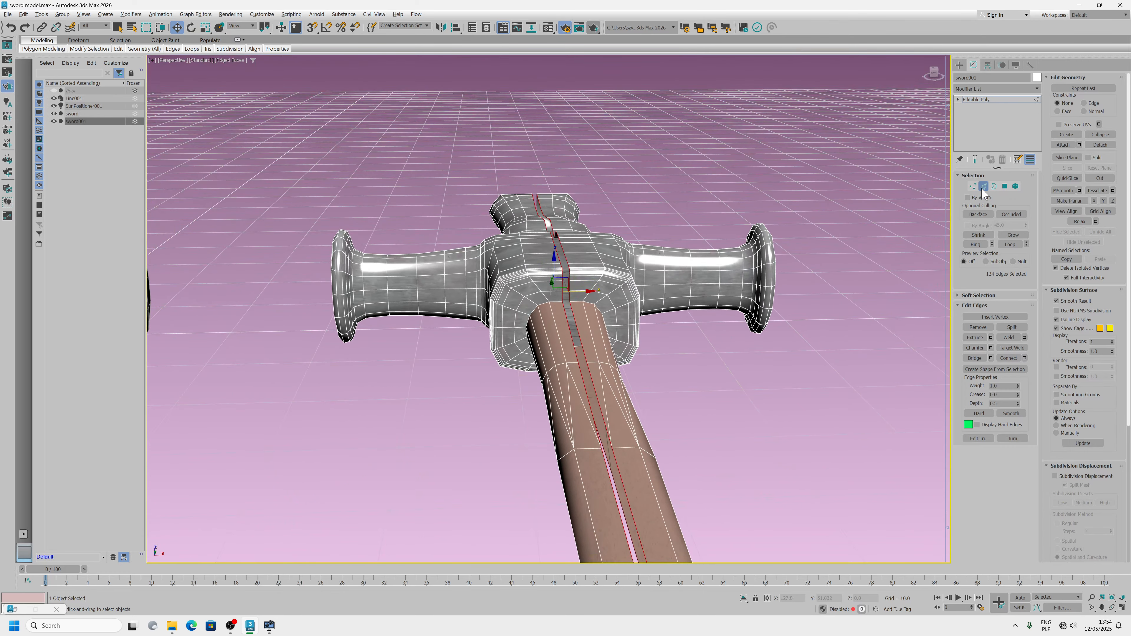
pyautogui.click(994, 186)
pyautogui.click(975, 338)
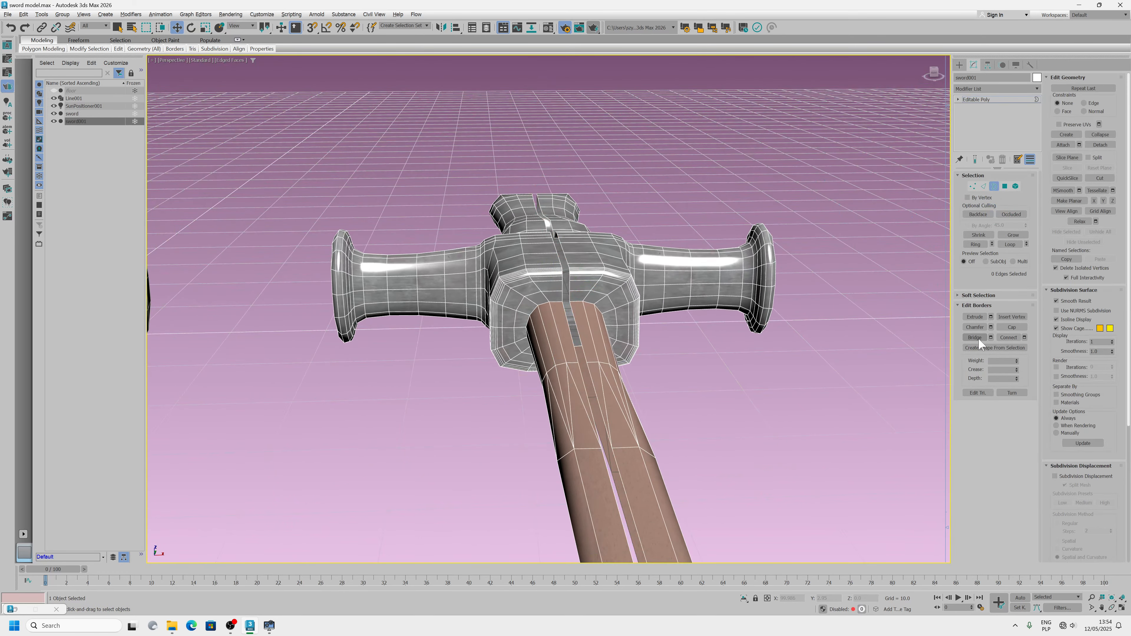
pyautogui.click(567, 258)
pyautogui.rightClick(568, 262)
pyautogui.keyDown('alt'); pyautogui.moveTo(614, 398); pyautogui.dragTo(659, 425, button='middle'); pyautogui.keyUp('alt')
pyautogui.scroll(-2, 615, 414)
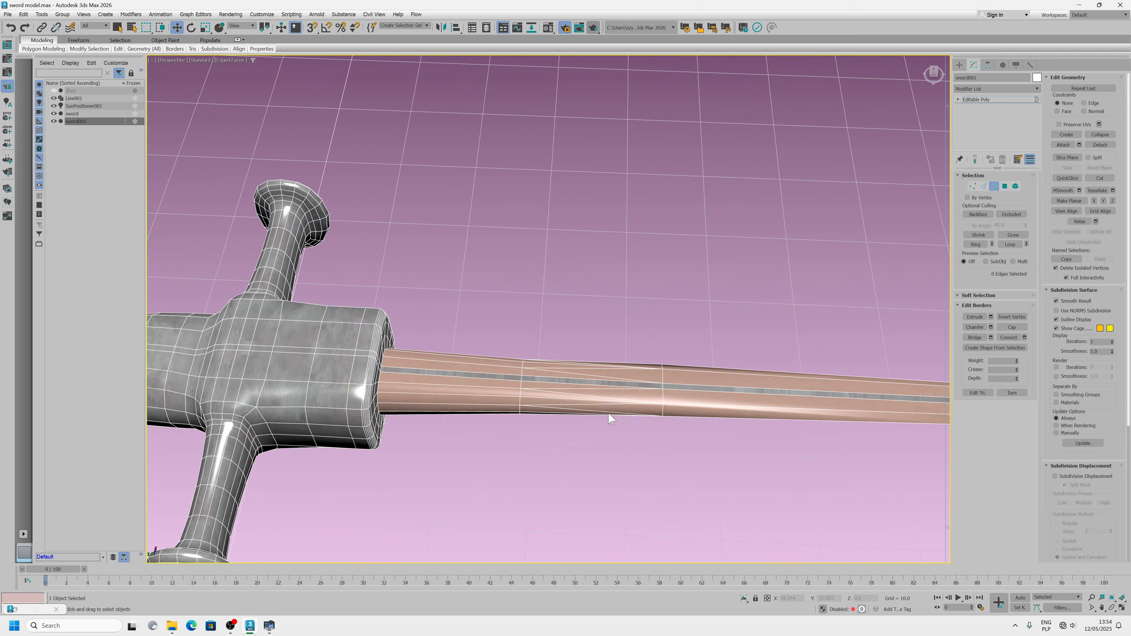
pyautogui.keyDown('alt'); pyautogui.moveTo(421, 397); pyautogui.dragTo(700, 378, button='middle'); pyautogui.keyUp('alt')
pyautogui.scroll(-2, 700, 379)
pyautogui.scroll(3, 586, 392)
# - Remove the lengthwise edge loop along one side of the bridged seam strip over the hilt, guard and blade
pyautogui.keyDown('alt'); pyautogui.moveTo(585, 393); pyautogui.dragTo(541, 264, button='middle'); pyautogui.keyUp('alt')
pyautogui.keyDown('alt'); pyautogui.moveTo(563, 357); pyautogui.dragTo(570, 344, button='middle'); pyautogui.keyUp('alt')
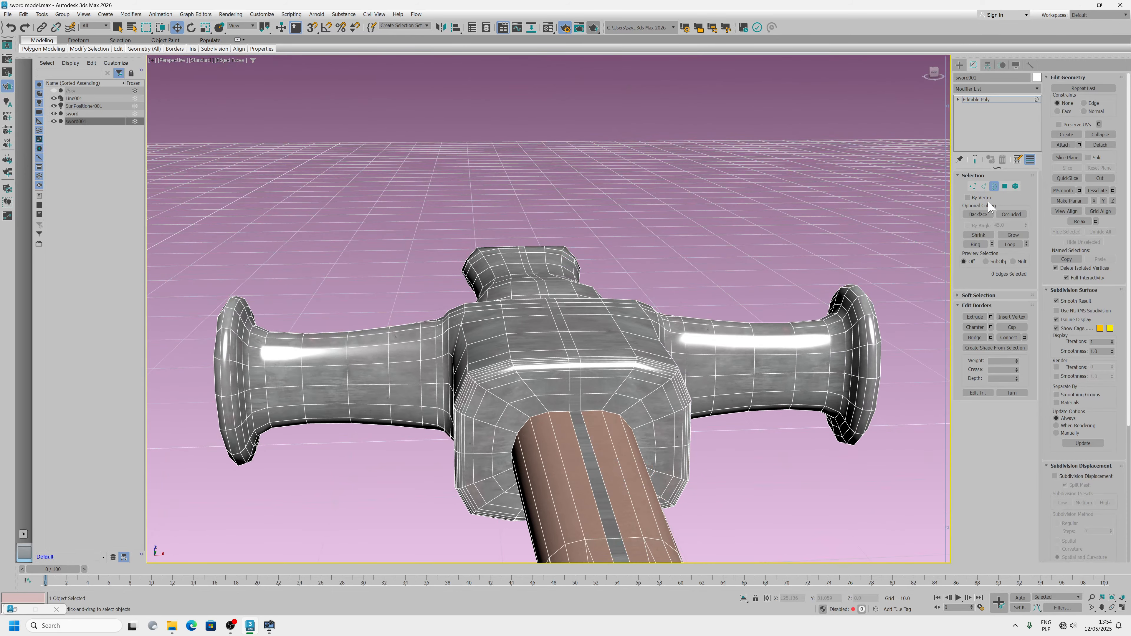
pyautogui.click(984, 187)
pyautogui.doubleClick(573, 342)
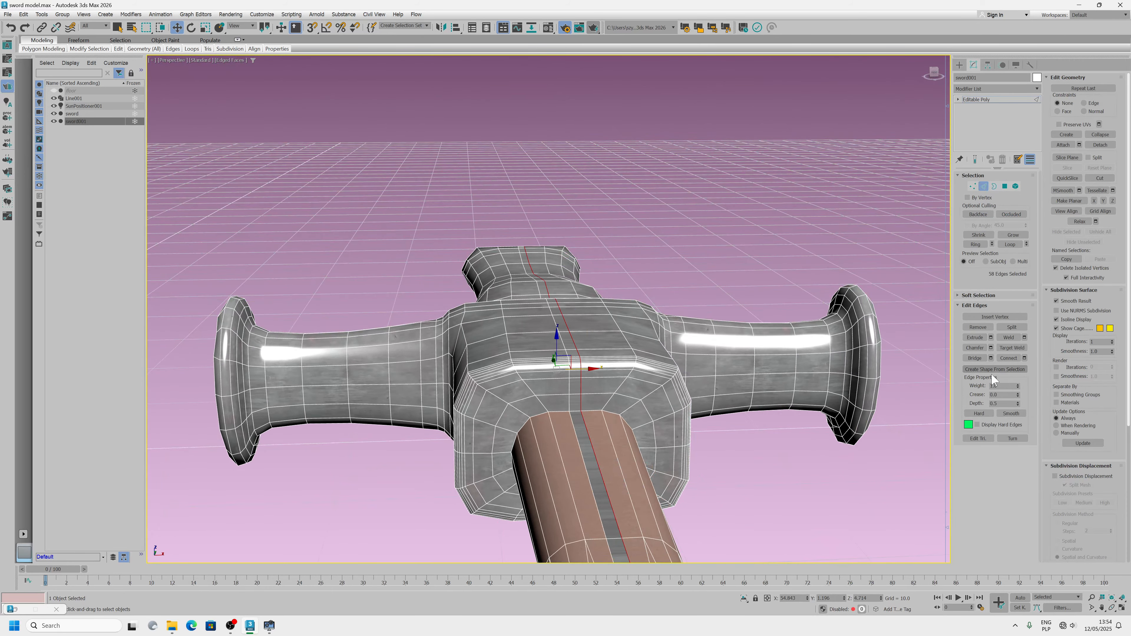
pyautogui.click(977, 327)
pyautogui.click(972, 186)
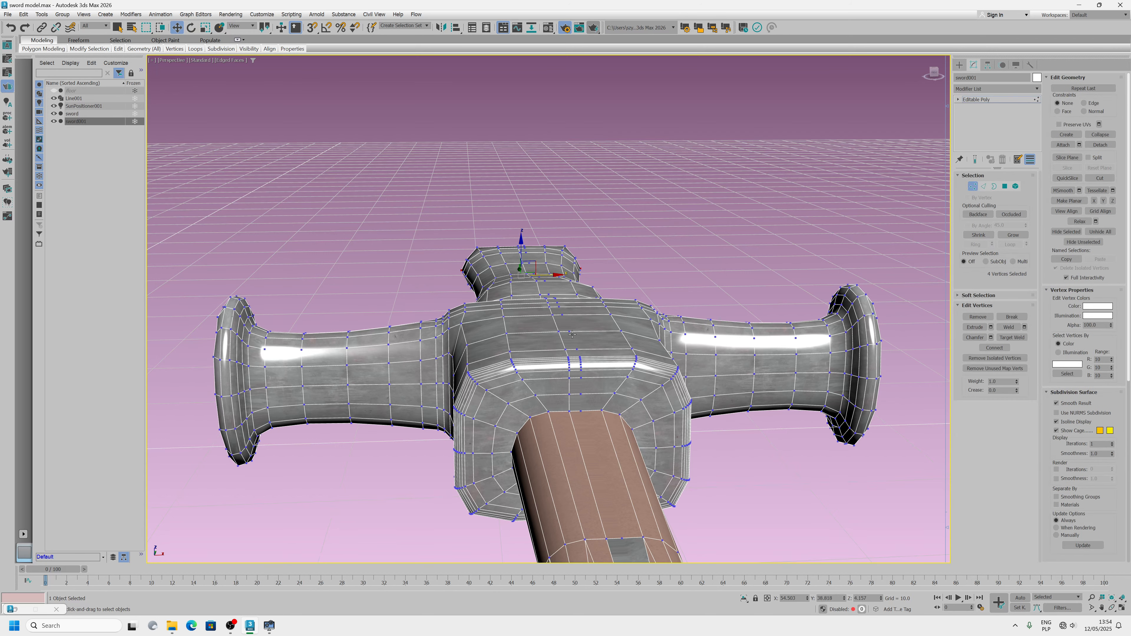
pyautogui.hotkey('ctrl', 'z')
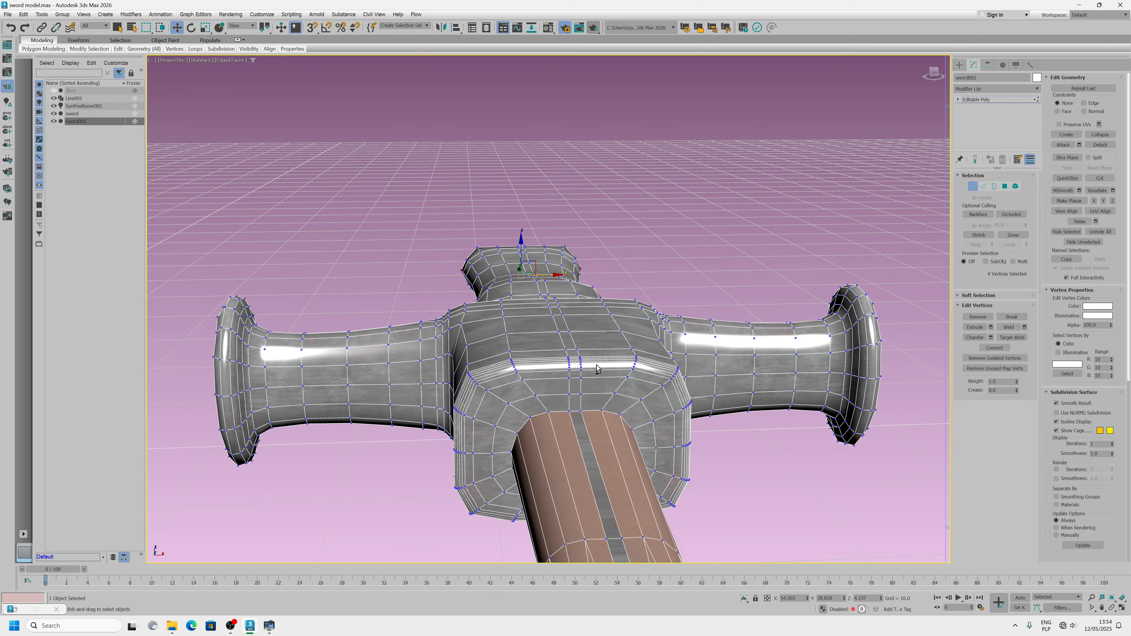
pyautogui.click(984, 187)
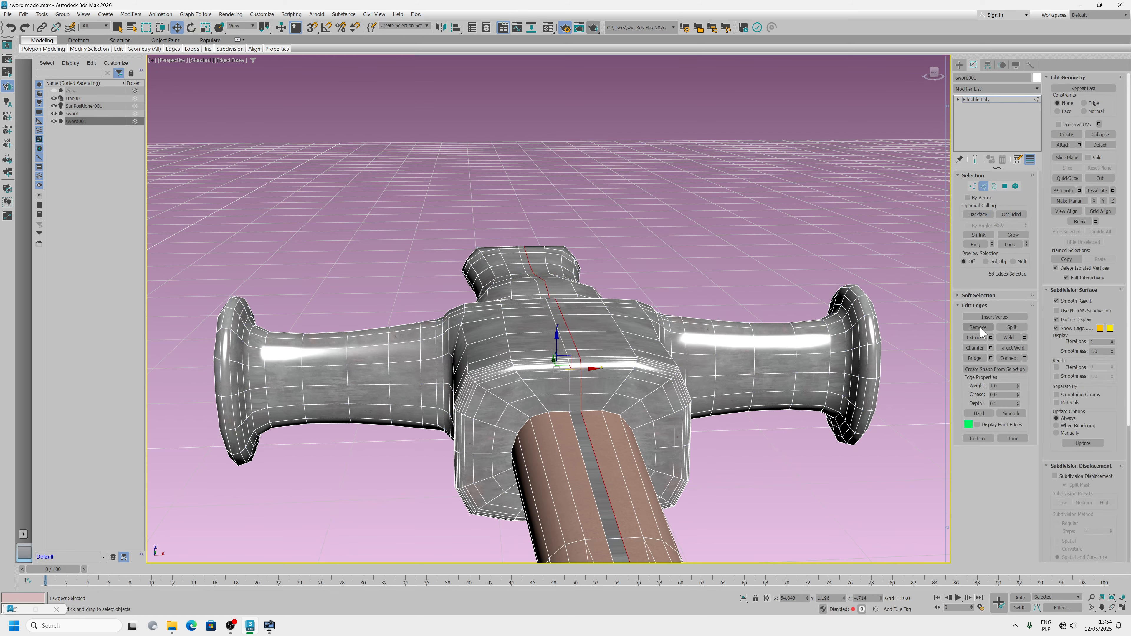
pyautogui.click(978, 327)
# - Region-select the grey metal polygons of the cloned sword's hilt and guard
pyautogui.moveTo(668, 356)
pyautogui.keyDown('alt'); pyautogui.mouseDown(button='middle')
pyautogui.moveTo(504, 371)
pyautogui.moveTo(546, 374)
pyautogui.moveTo(601, 352)
pyautogui.mouseUp(button='middle'); pyautogui.keyUp('alt')
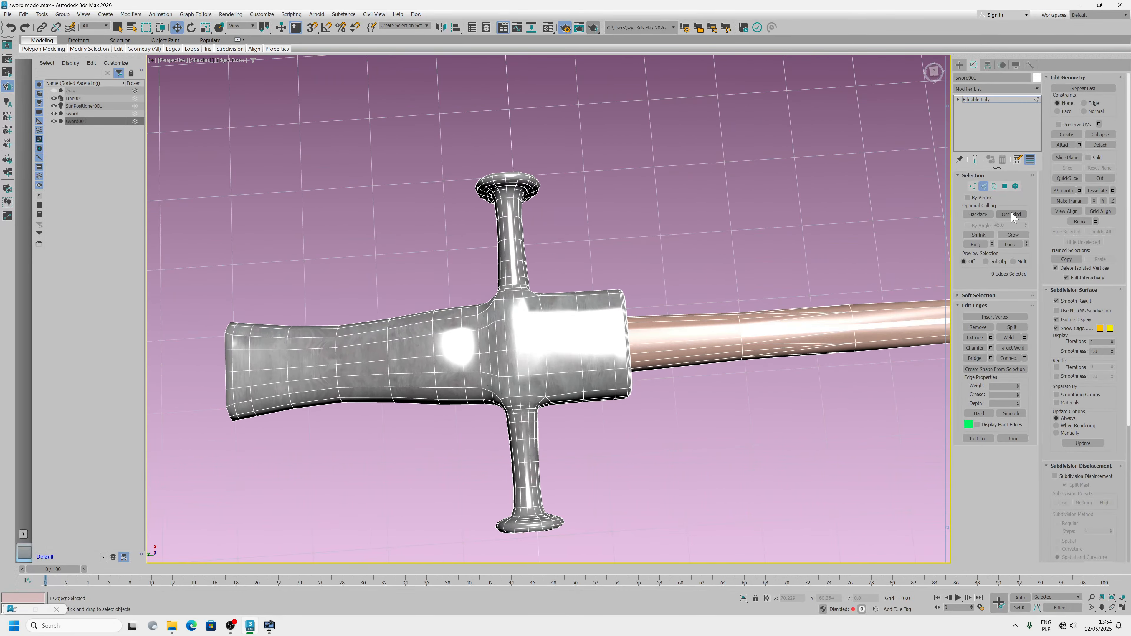
pyautogui.click(1005, 186)
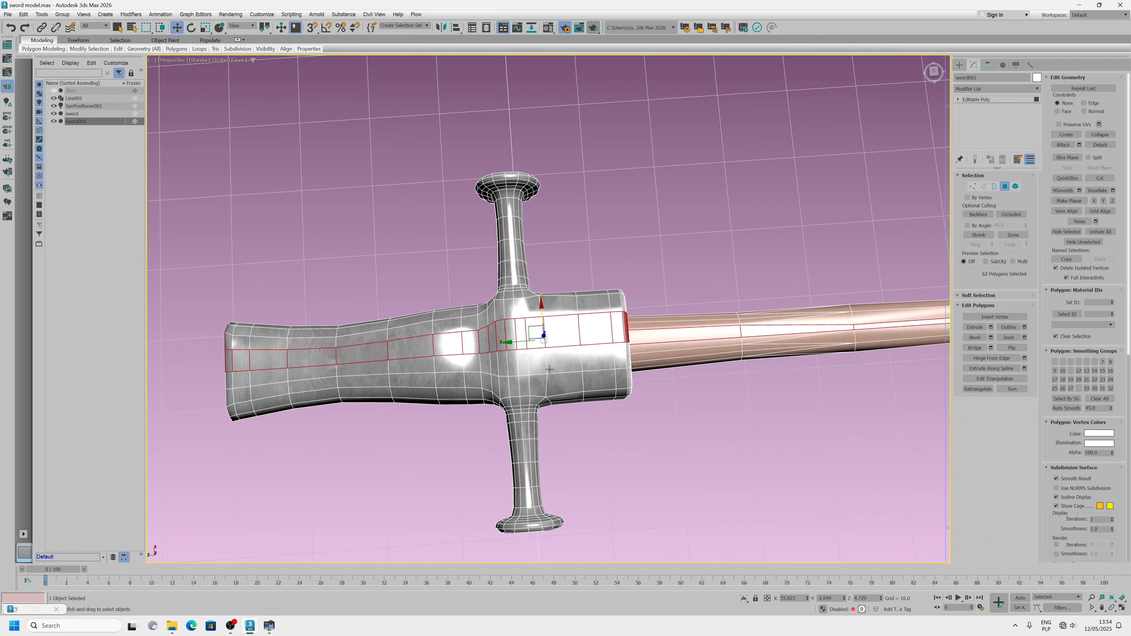
pyautogui.scroll(-3, 549, 369)
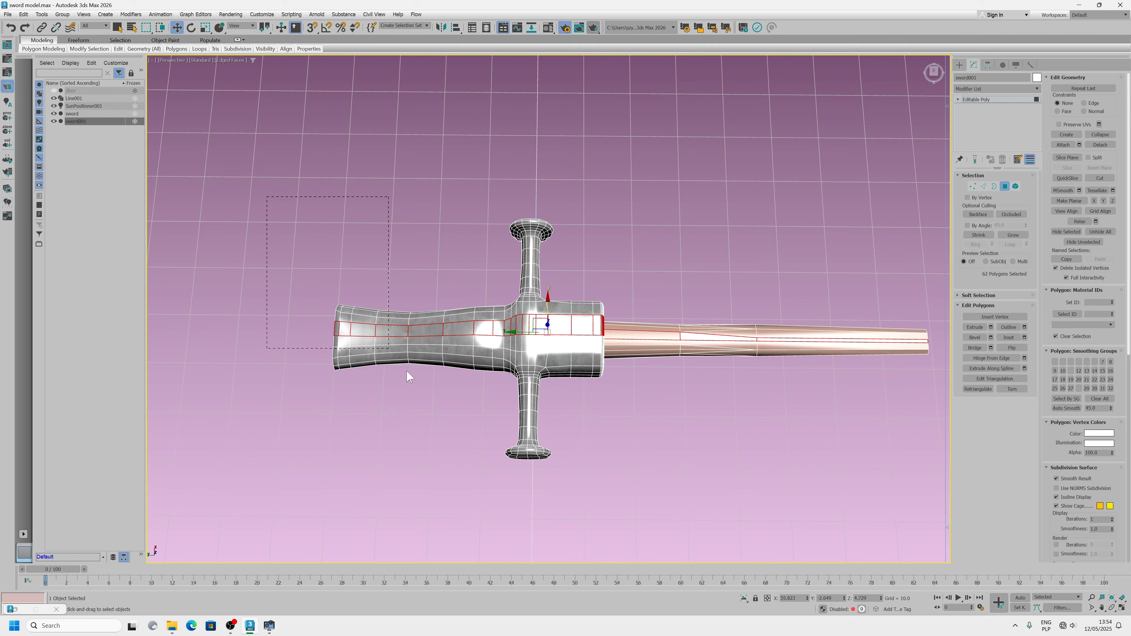
pyautogui.moveTo(582, 495); pyautogui.dragTo(581, 492)
pyautogui.keyDown('alt'); pyautogui.moveTo(570, 450); pyautogui.dragTo(588, 393, button='middle'); pyautogui.keyUp('alt')
pyautogui.scroll(4, 593, 402)
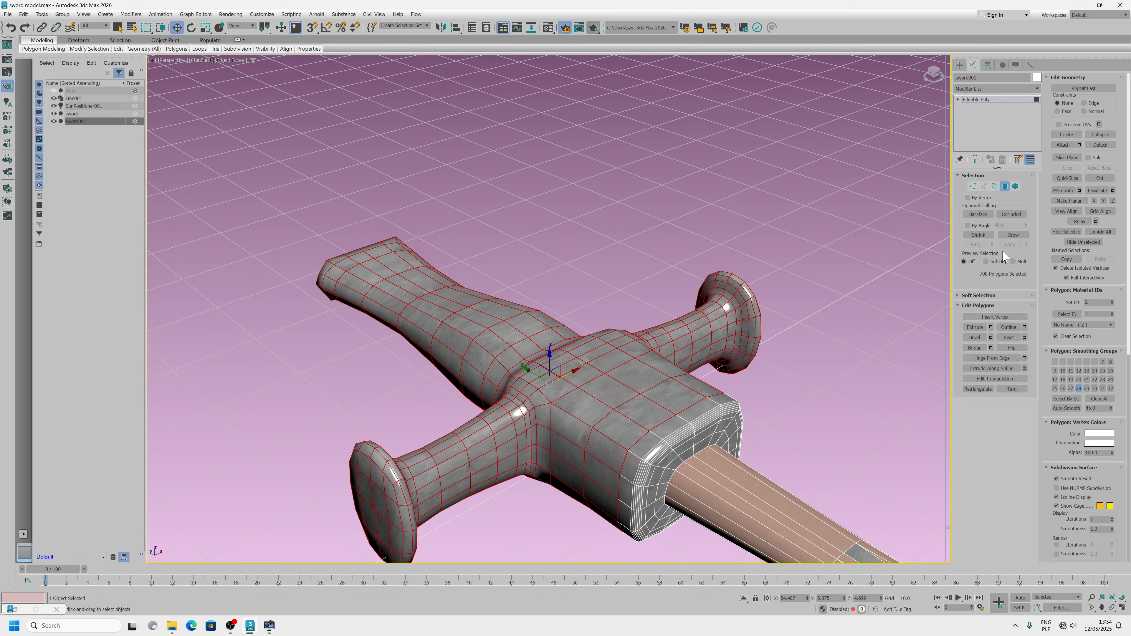
# - Grow the polygon selection over the guard's rounded rim and front face until it meets the copper-coloured blade
pyautogui.click(1014, 237)
pyautogui.click(1014, 238)
pyautogui.click(1014, 238)
pyautogui.click(1015, 238)
pyautogui.click(1015, 239)
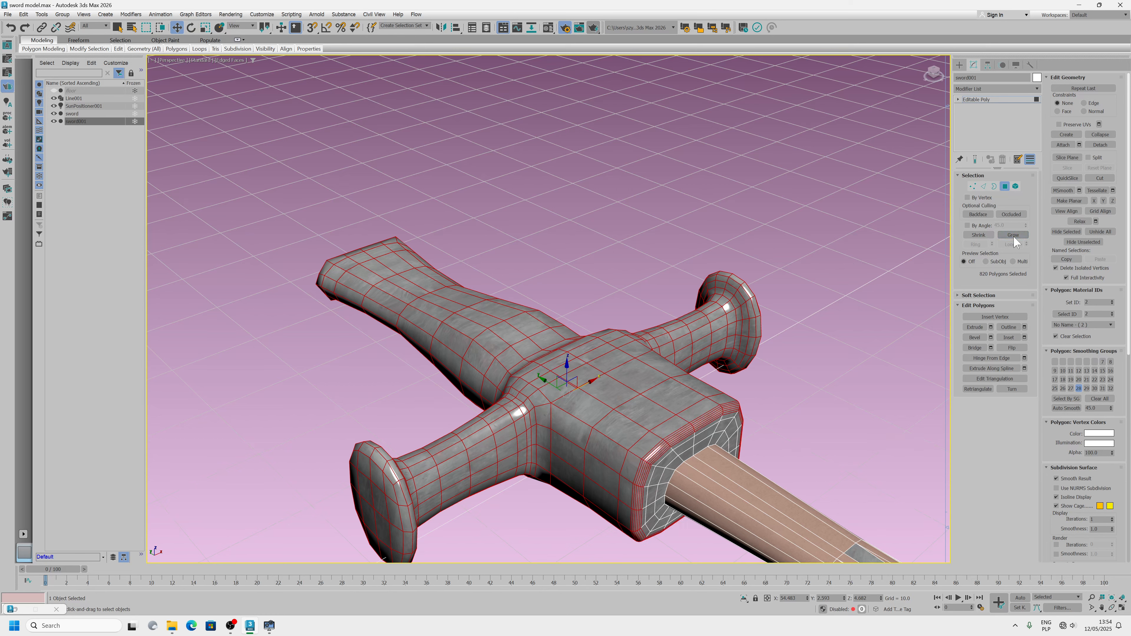
pyautogui.click(1015, 238)
pyautogui.click(1014, 239)
pyautogui.click(1015, 241)
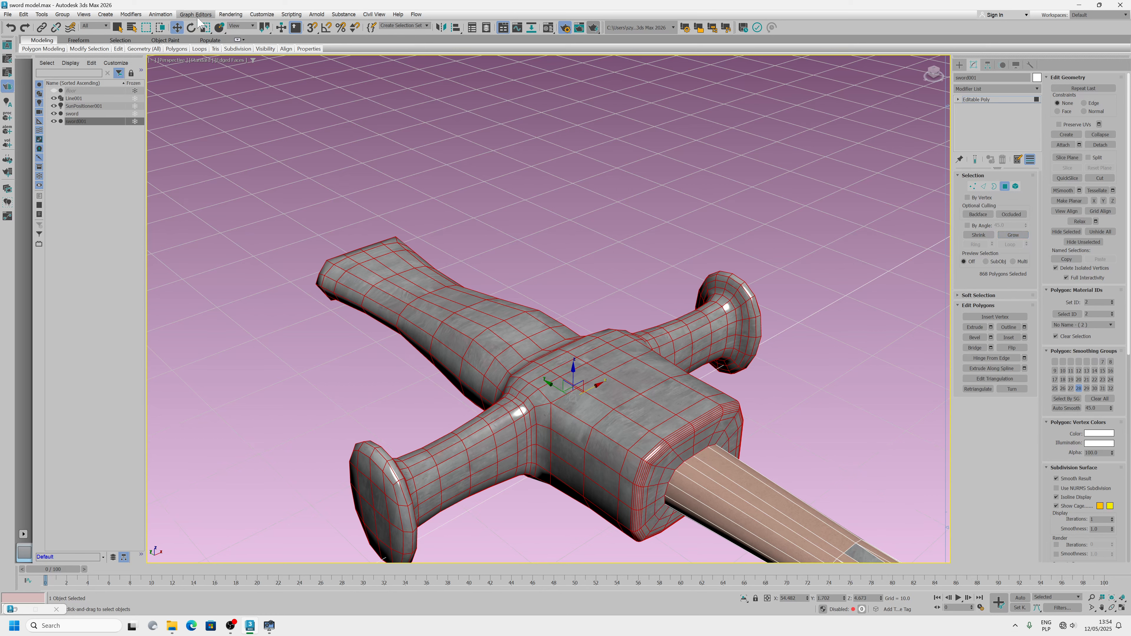
# - Add an Unwrap UVW modifier to the selected metal polygons and turn off the Map Seams display
pyautogui.click(128, 17)
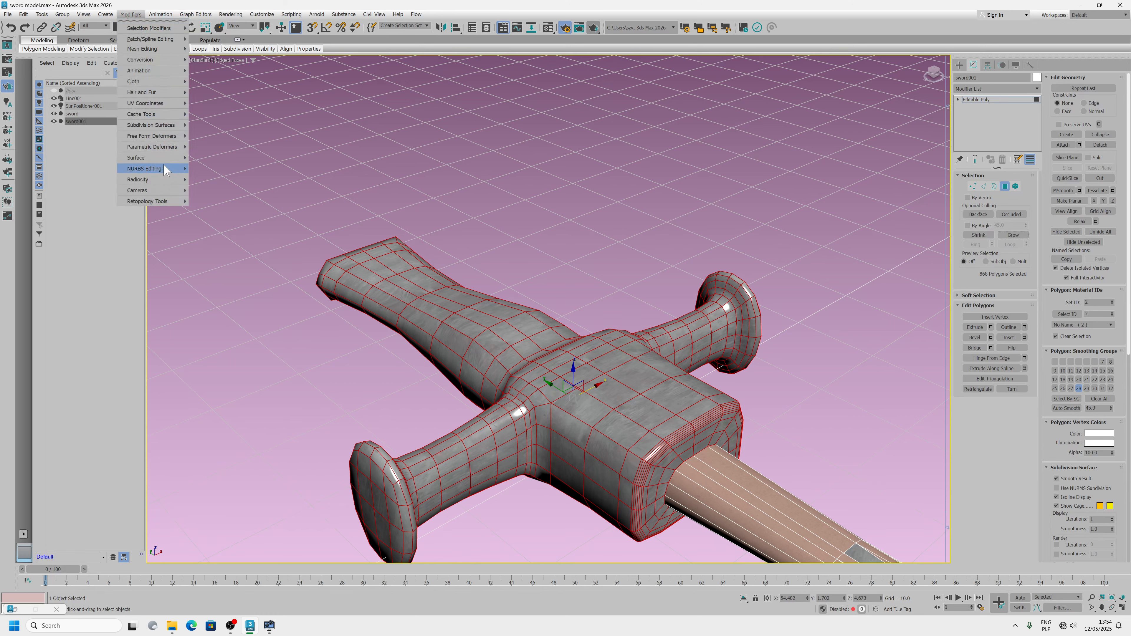
pyautogui.moveTo(169, 103)
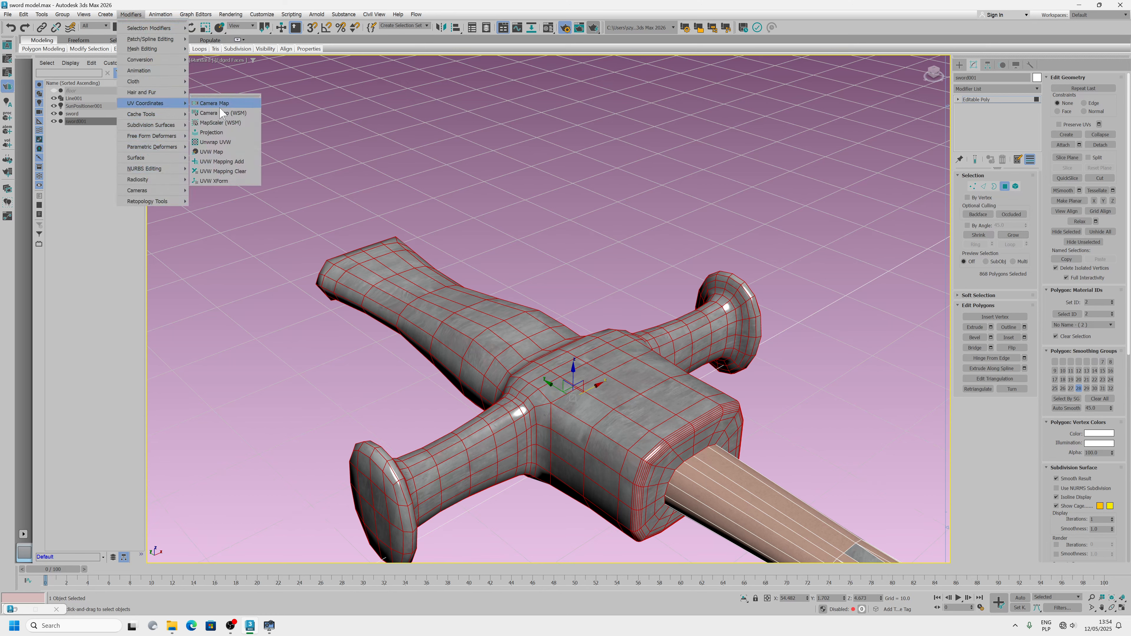
pyautogui.click(226, 144)
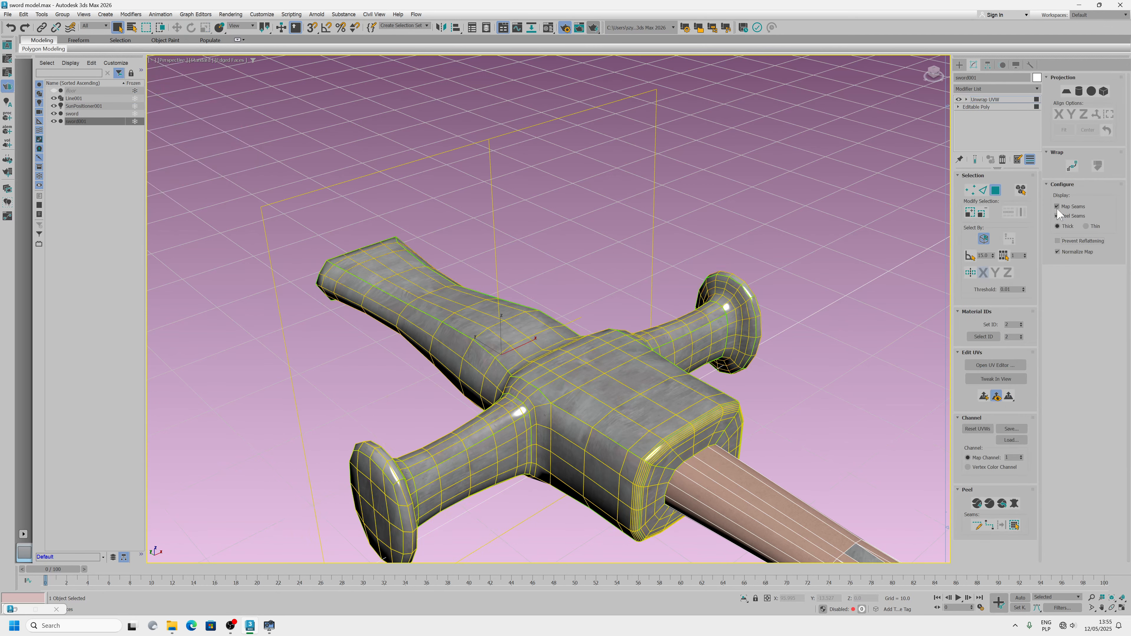
pyautogui.keyDown('alt'); pyautogui.moveTo(631, 452); pyautogui.dragTo(602, 434, button='middle'); pyautogui.keyUp('alt')
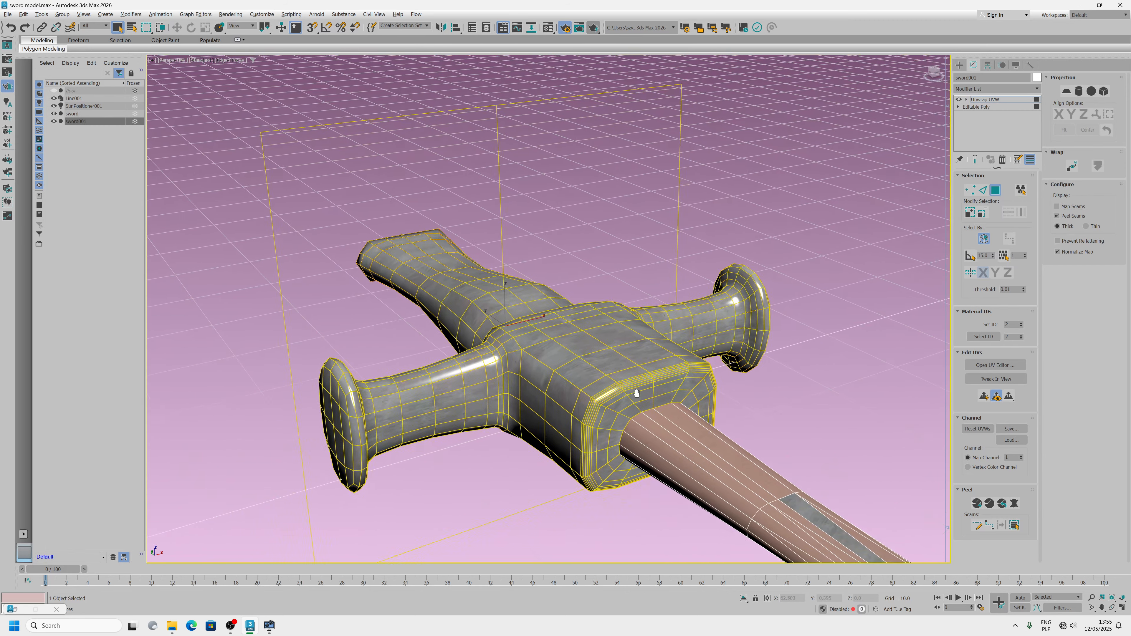
# - Convert the edge loop around the blade's base and the central lengthwise loop of the metal part to peel seams
pyautogui.click(983, 190)
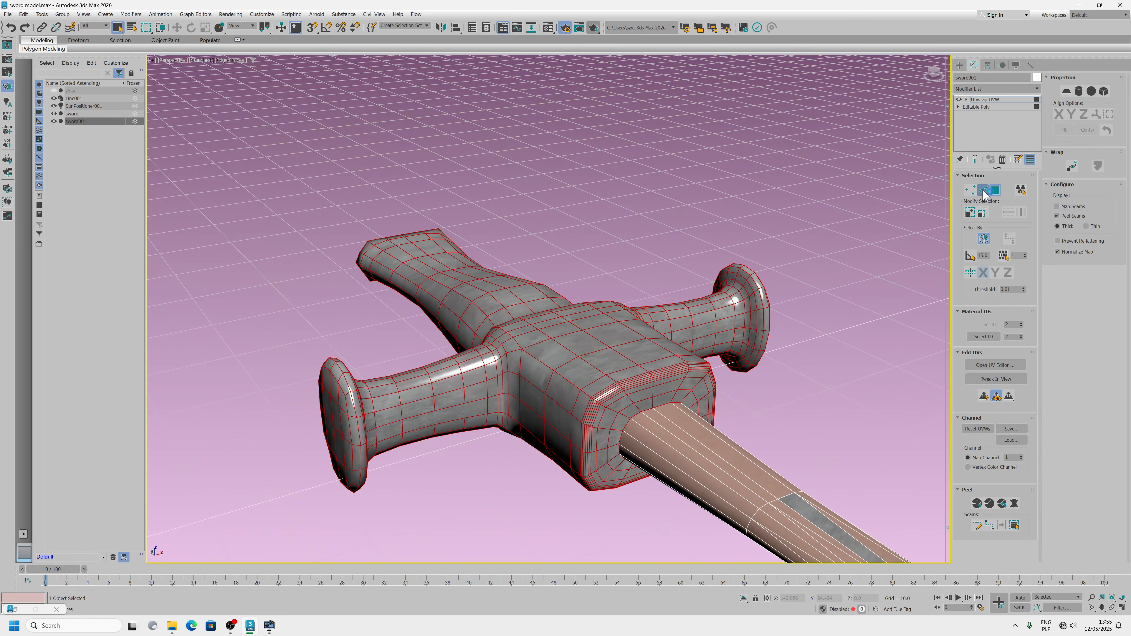
pyautogui.doubleClick(646, 409)
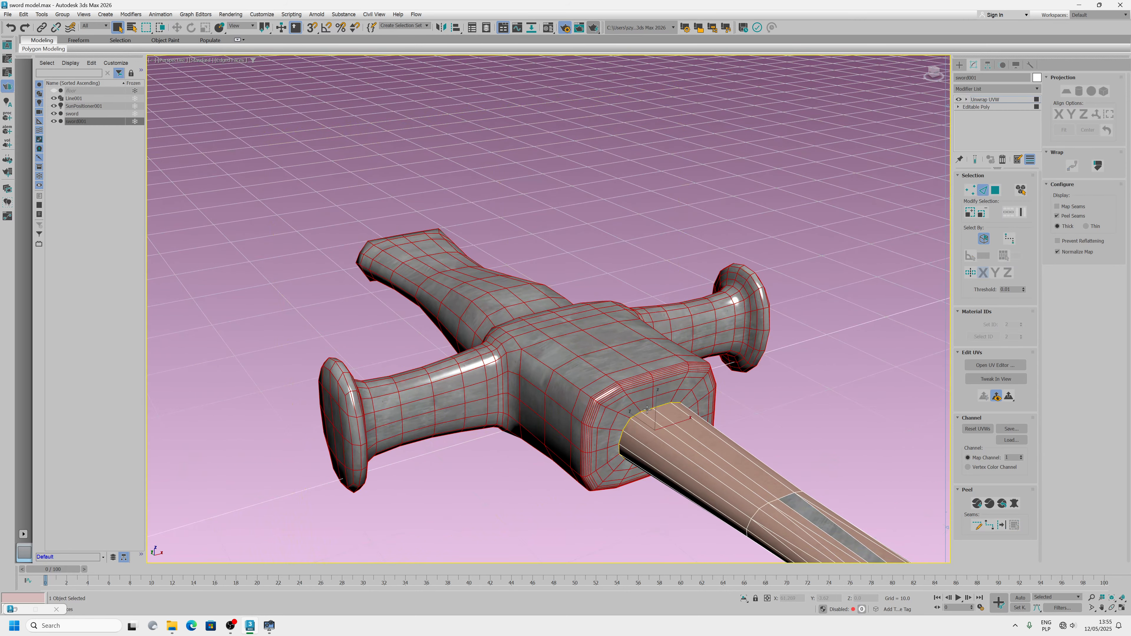
pyautogui.click(1003, 529)
pyautogui.doubleClick(655, 392)
pyautogui.click(1002, 526)
# - Rework the peel seams at the hilt's flat end so they outline the end face instead of crossing its middle
pyautogui.keyDown('alt'); pyautogui.moveTo(573, 365); pyautogui.dragTo(682, 451, button='middle'); pyautogui.keyUp('alt')
pyautogui.moveTo(503, 477); pyautogui.dragTo(801, 201, button='middle')
pyautogui.moveTo(463, 471); pyautogui.dragTo(583, 356, button='middle')
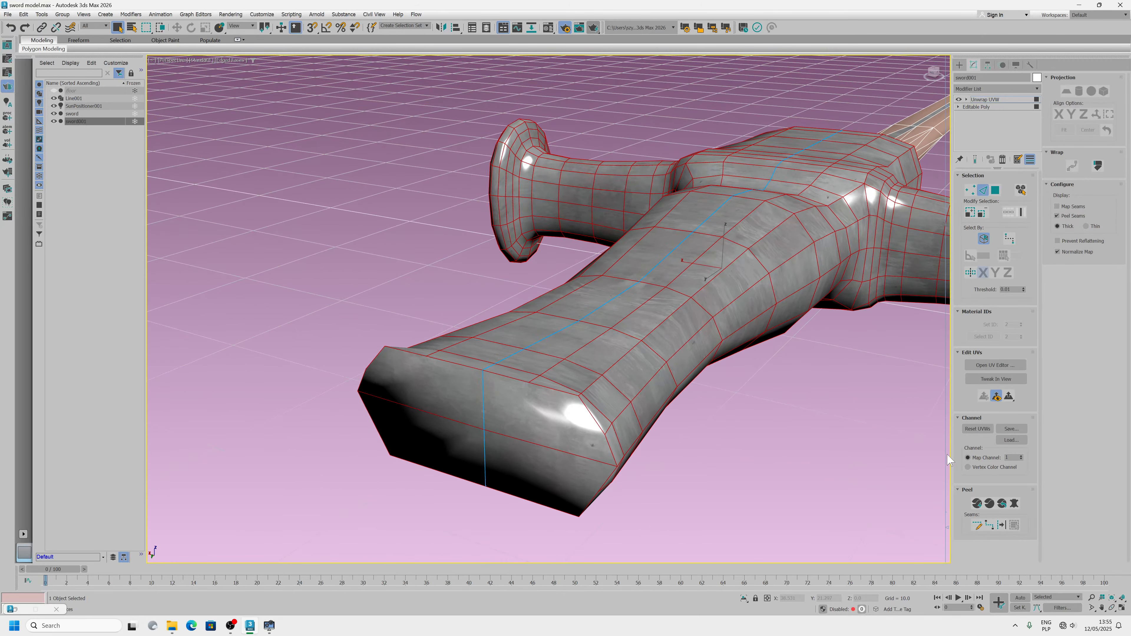
pyautogui.click(976, 525)
pyautogui.click(990, 527)
pyautogui.keyDown('alt'); pyautogui.moveTo(593, 497); pyautogui.dragTo(478, 428, button='middle'); pyautogui.keyUp('alt')
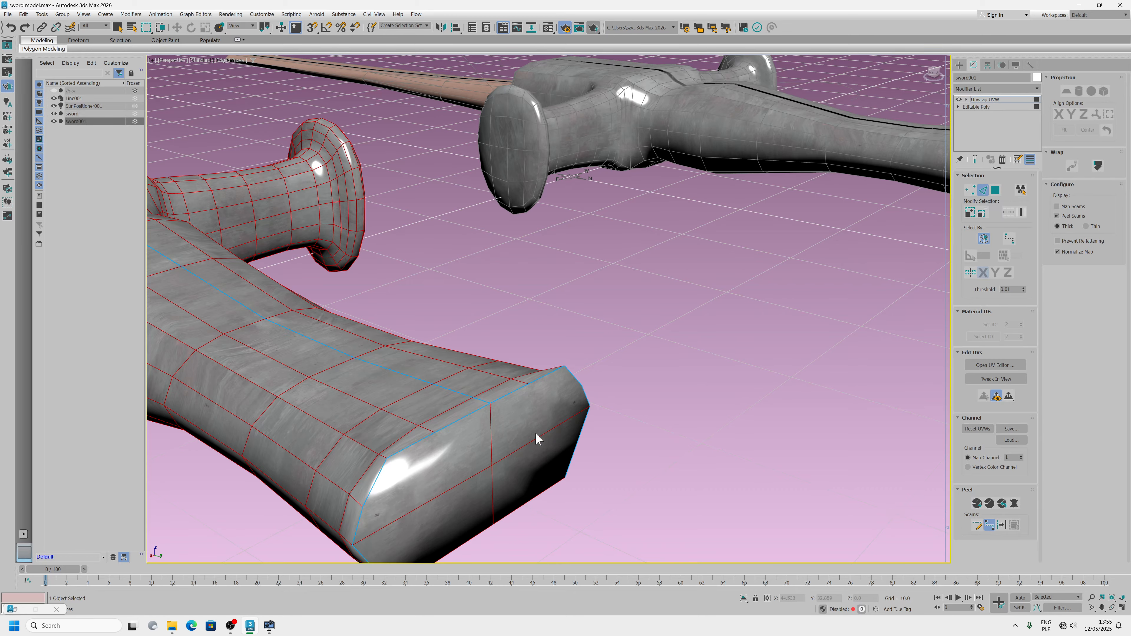
pyautogui.keyDown('alt'); pyautogui.moveTo(535, 435); pyautogui.dragTo(462, 442, button='middle'); pyautogui.keyUp('alt')
pyautogui.scroll(-5, 579, 445)
pyautogui.moveTo(765, 405); pyautogui.dragTo(657, 382, button='middle')
pyautogui.keyDown('alt'); pyautogui.moveTo(658, 382); pyautogui.dragTo(517, 407, button='middle'); pyautogui.keyUp('alt')
pyautogui.scroll(-4, 756, 478)
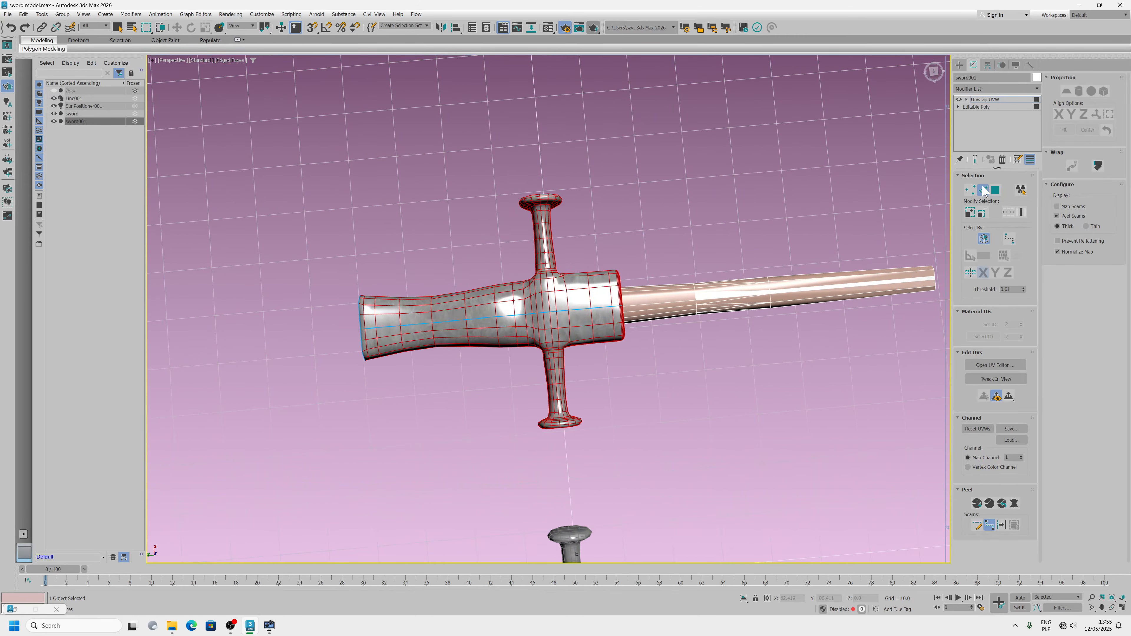
# - Open the UV editor for the selected metal polygons and flatten their UVs by material ID
pyautogui.click(995, 190)
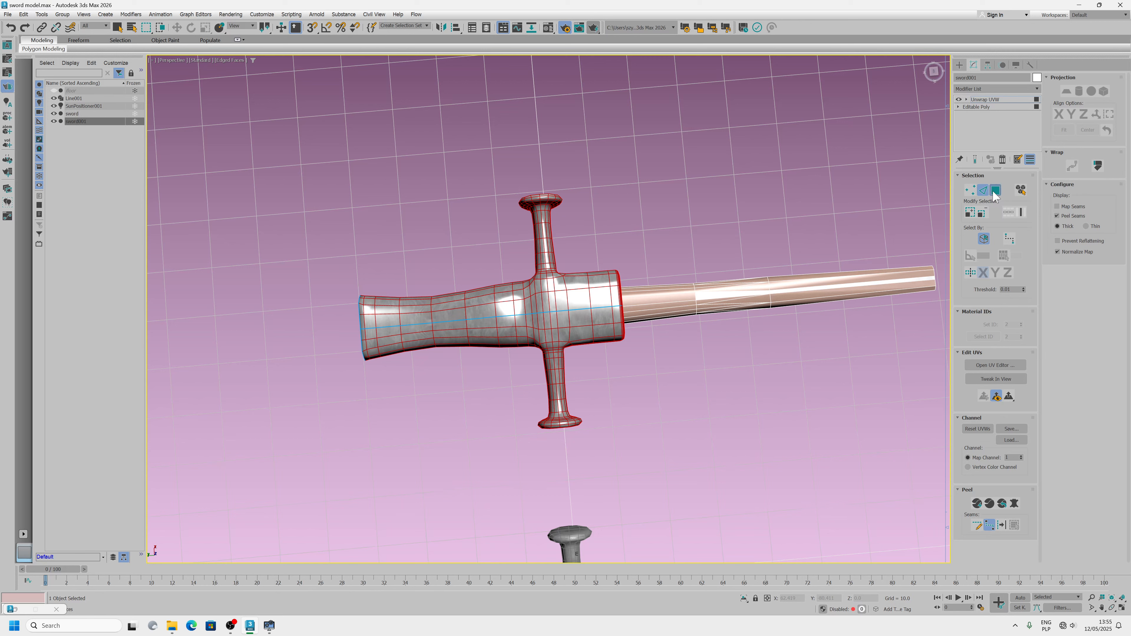
pyautogui.click(995, 365)
pyautogui.scroll(-3, 504, 321)
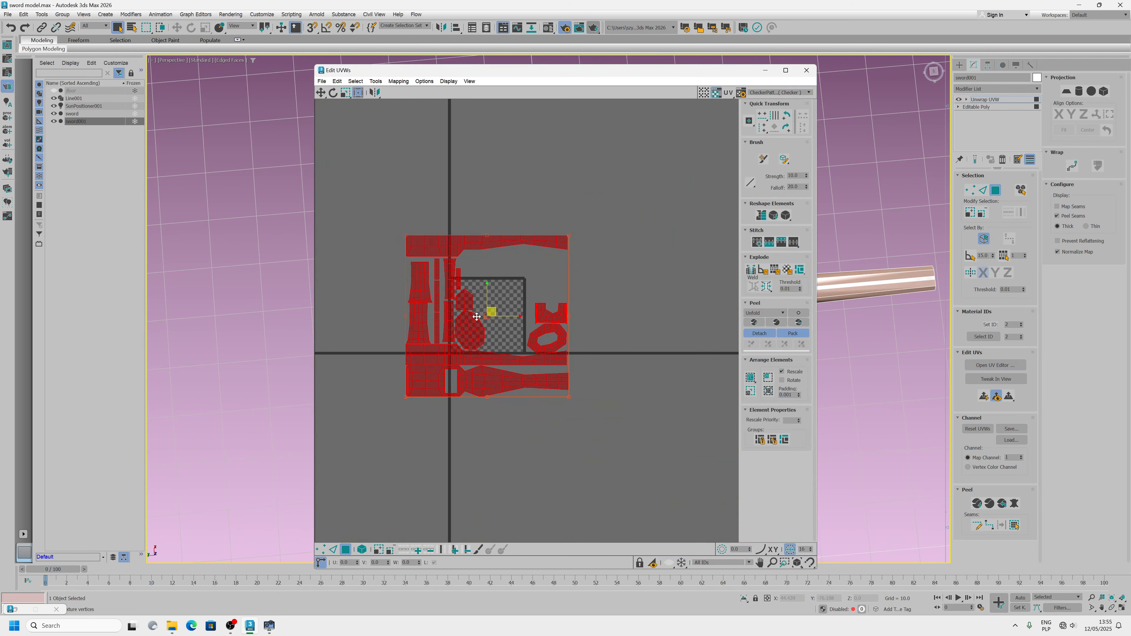
pyautogui.moveTo(620, 74); pyautogui.dragTo(315, 115)
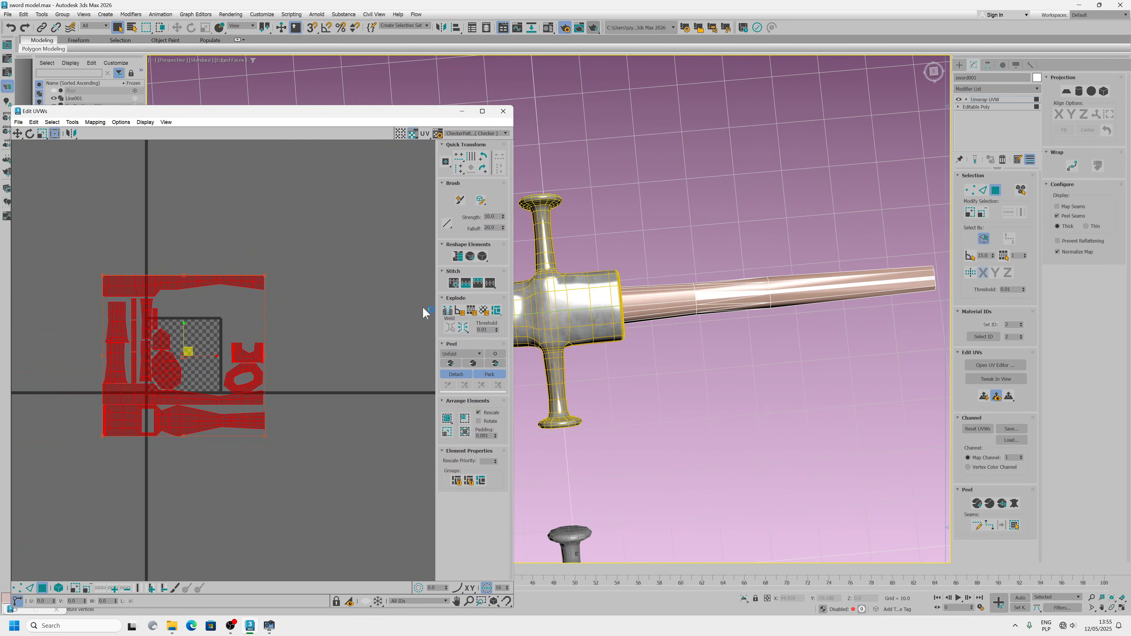
pyautogui.click(474, 363)
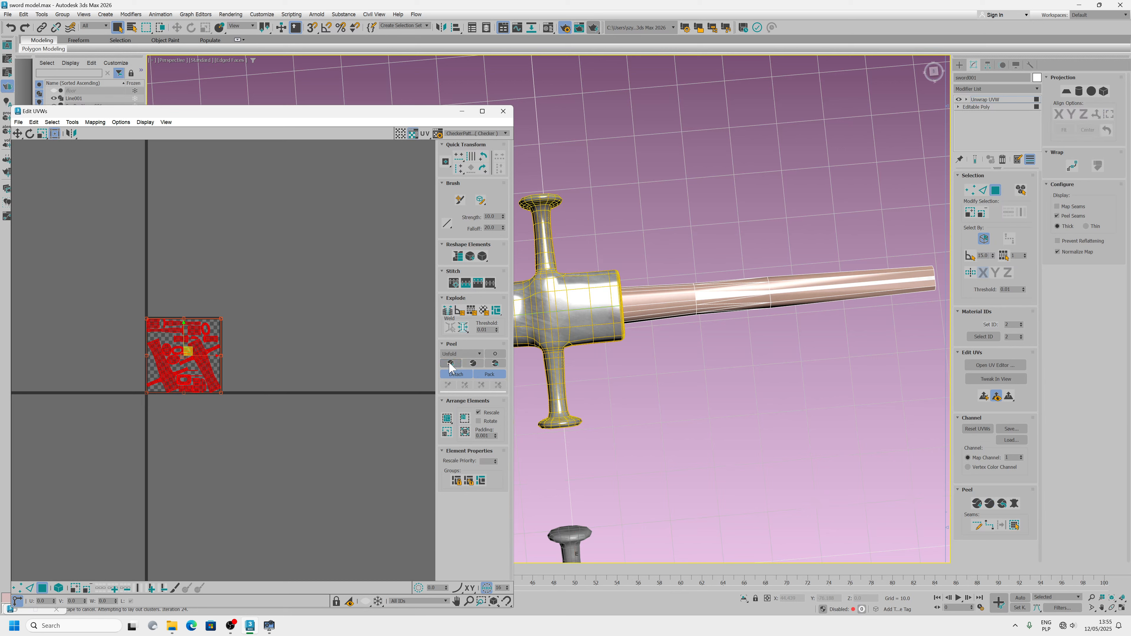
pyautogui.scroll(3, 168, 346)
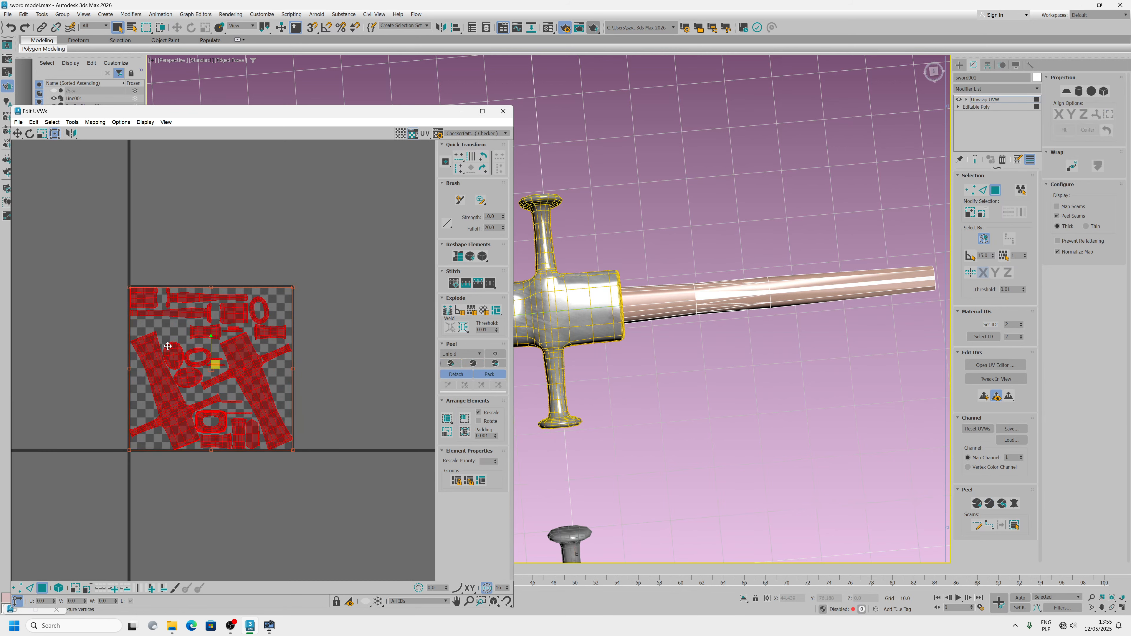
pyautogui.click(489, 314)
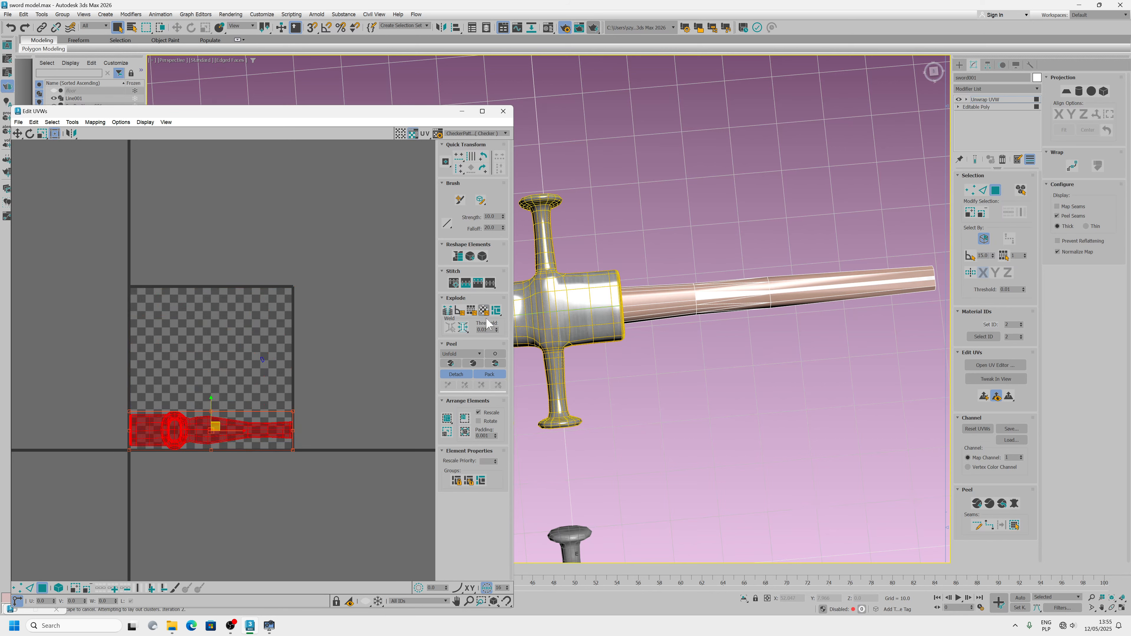
# - Turn off Detach and unfold the flattened metal UVs with Peel Mode
pyautogui.click(474, 364)
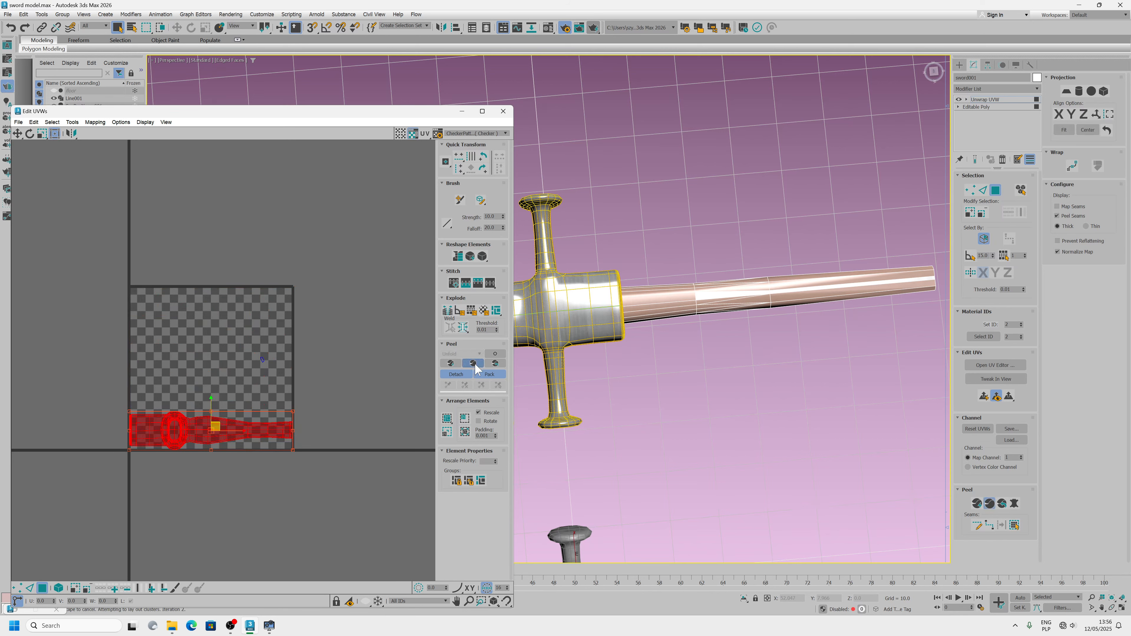
pyautogui.click(473, 365)
pyautogui.click(469, 371)
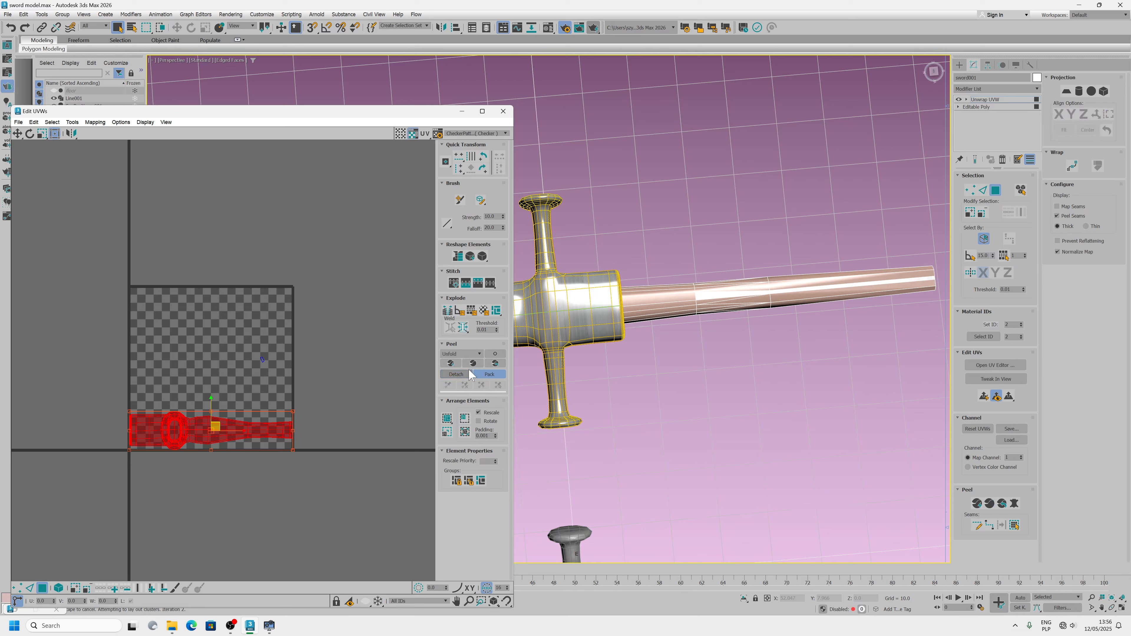
pyautogui.click(472, 365)
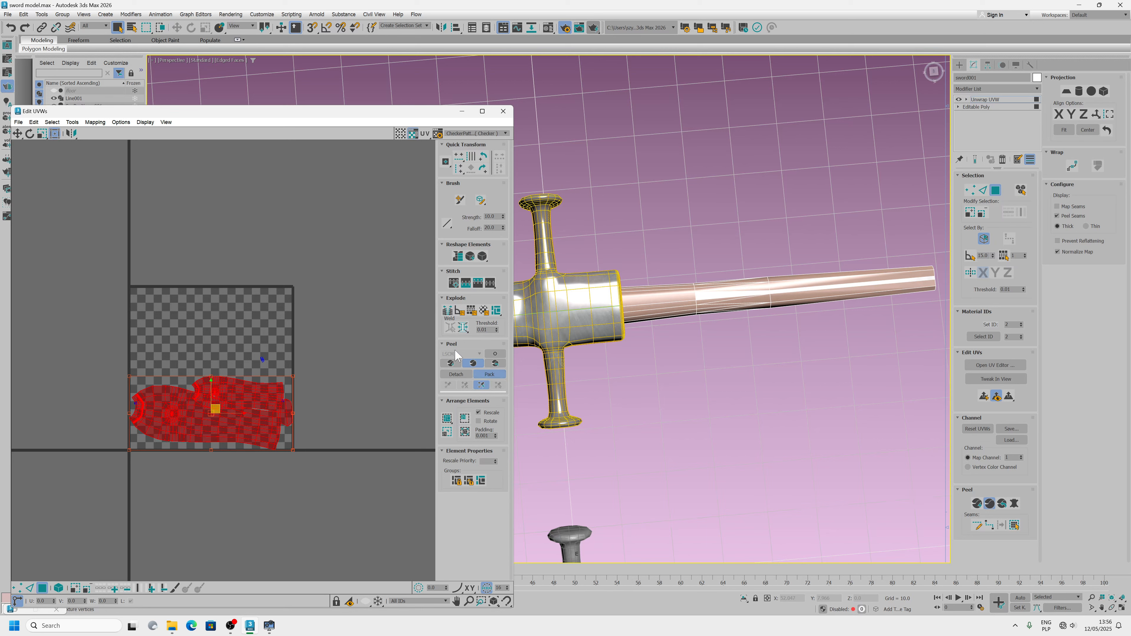
pyautogui.click(473, 364)
# - Scale up and reposition the peeled UV island so it extends past the UV tile on all sides
pyautogui.moveTo(237, 391); pyautogui.dragTo(426, 125)
pyautogui.scroll(2, 238, 351)
pyautogui.click(42, 134)
pyautogui.click(54, 133)
pyautogui.moveTo(333, 250); pyautogui.dragTo(304, 332)
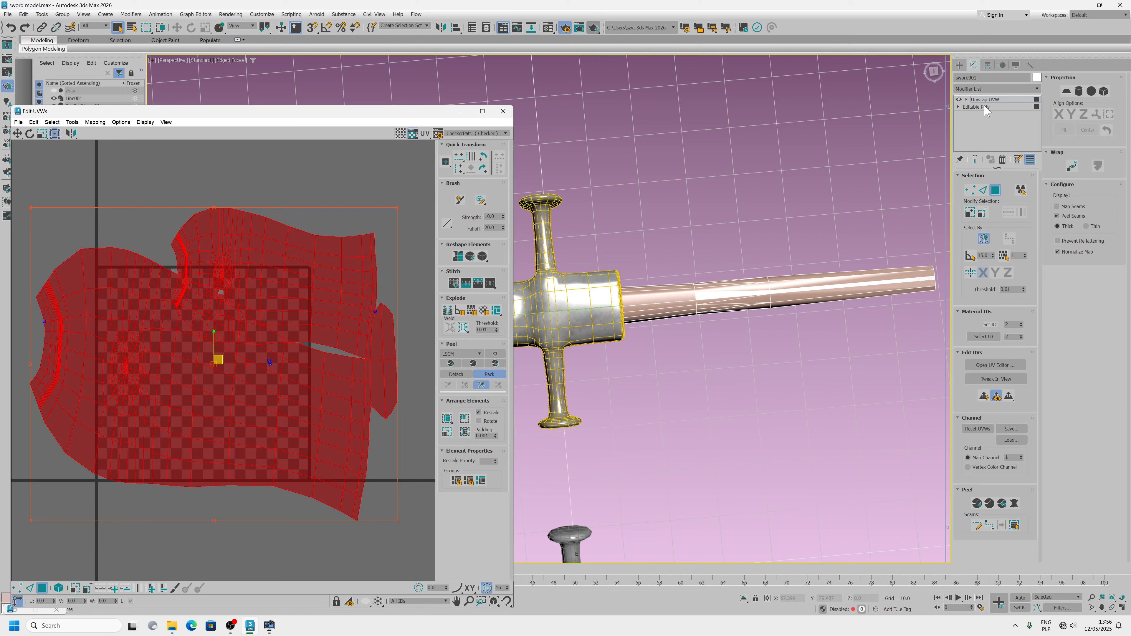
# - Convert the unwrapped cloned sword to an Editable Poly and inspect the metal texture up close
pyautogui.rightClick(624, 291)
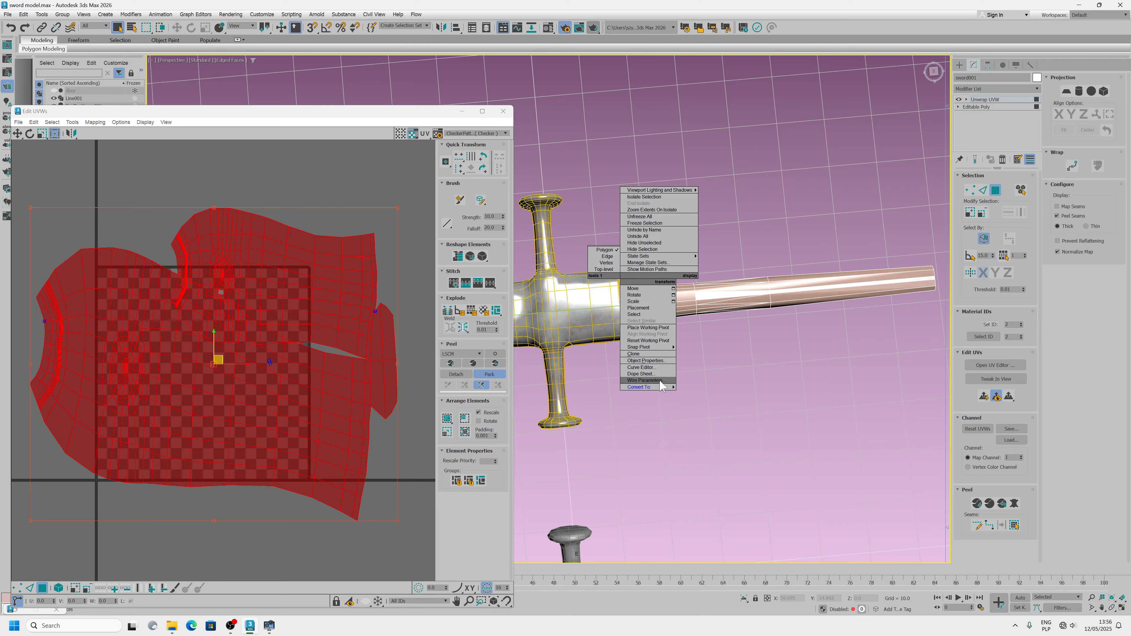
pyautogui.click(712, 397)
pyautogui.keyDown('alt'); pyautogui.moveTo(695, 357); pyautogui.dragTo(653, 324, button='middle'); pyautogui.keyUp('alt')
pyautogui.scroll(3, 601, 308)
# - Select all polygons of the copper-coloured blade, including the grey strip along its centre
pyautogui.click(1006, 186)
pyautogui.click(763, 313)
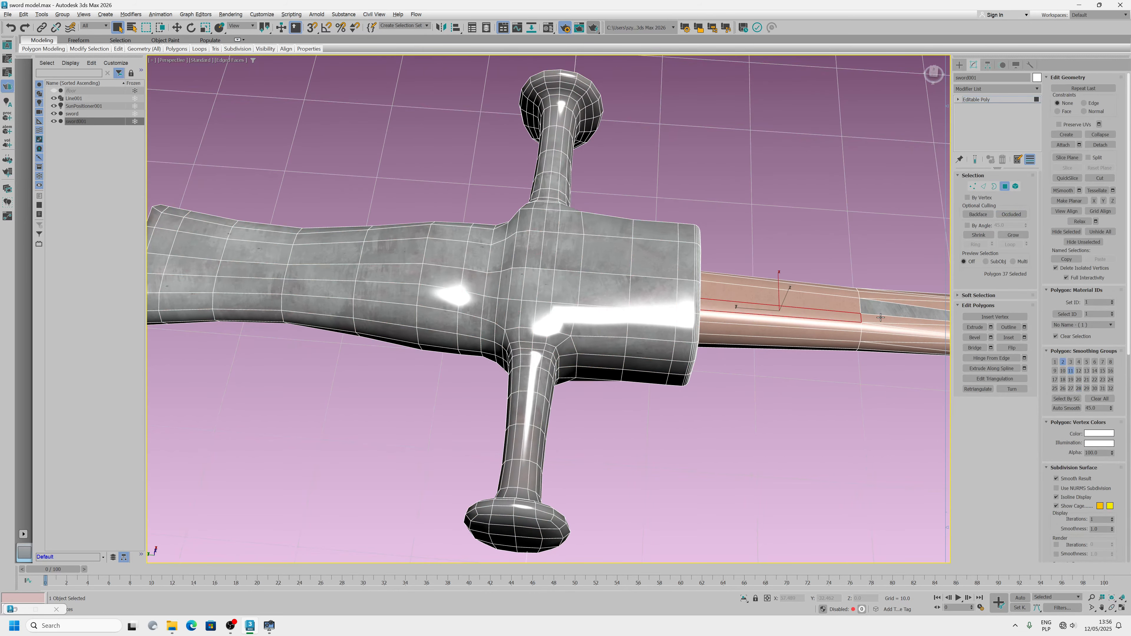
pyautogui.moveTo(917, 324); pyautogui.dragTo(576, 322, button='middle')
pyautogui.scroll(-5, 575, 322)
pyautogui.scroll(4, 544, 308)
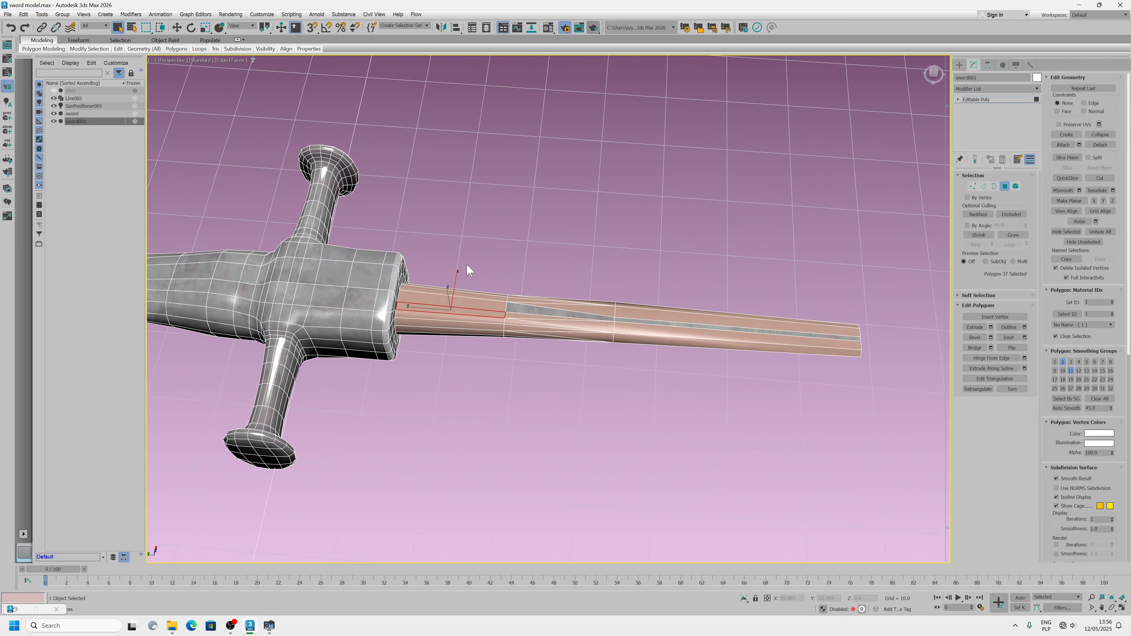
pyautogui.moveTo(910, 433); pyautogui.dragTo(913, 433)
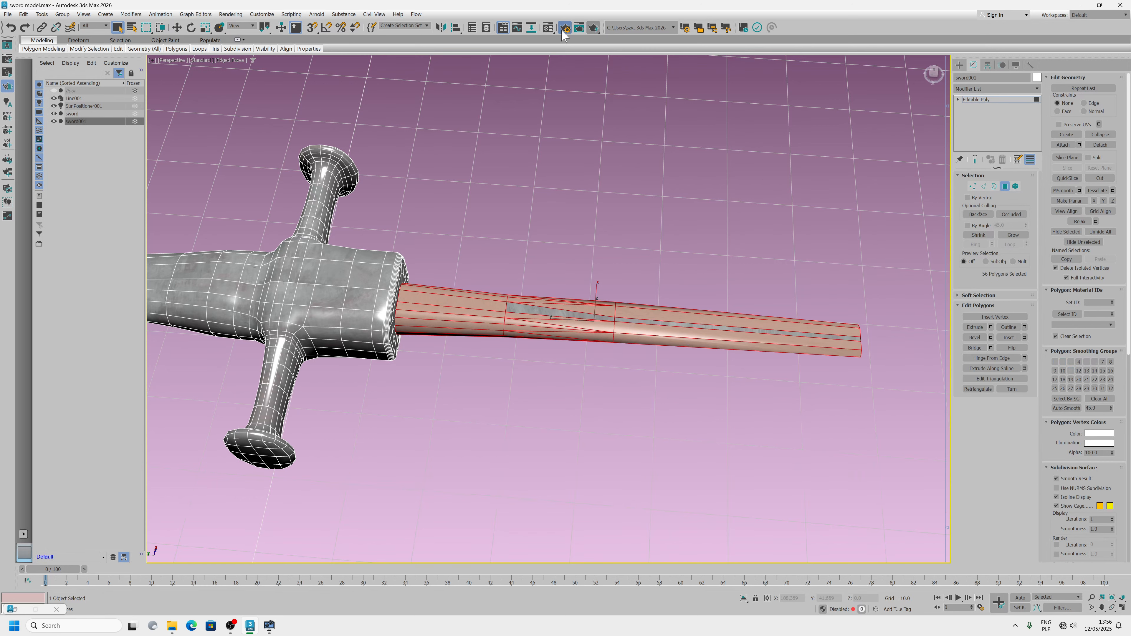
# - Assign the copper OpenPBR material 01 - Default to the selected blade polygons and leave polygon editing
pyautogui.click(550, 30)
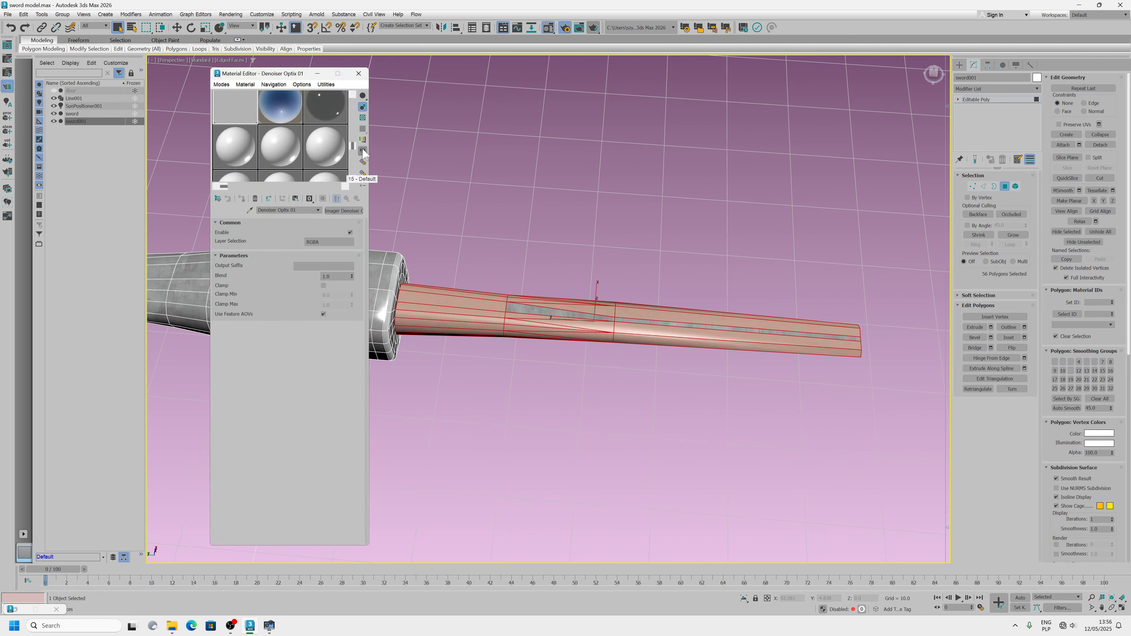
pyautogui.moveTo(353, 145); pyautogui.dragTo(354, 100)
pyautogui.click(252, 117)
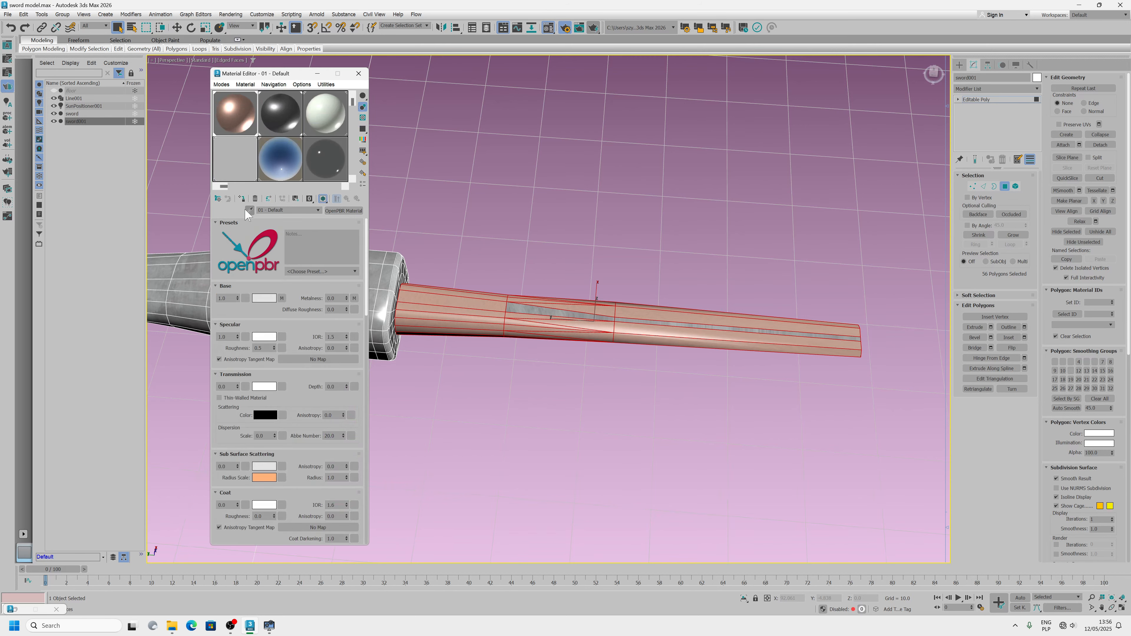
pyautogui.click(241, 198)
pyautogui.click(358, 73)
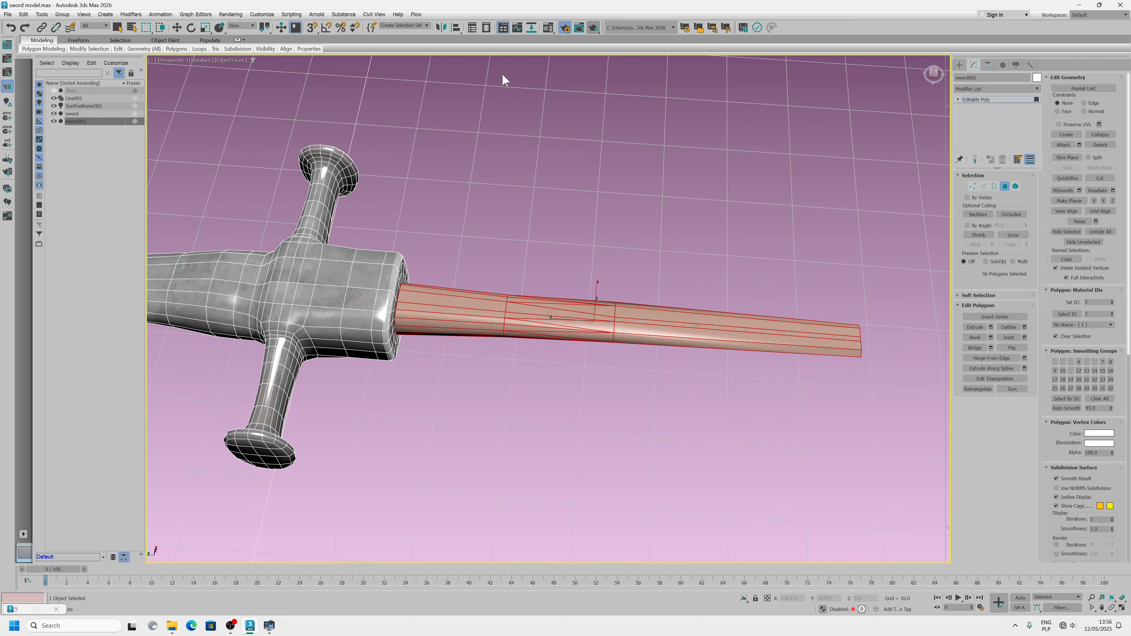
pyautogui.click(1004, 185)
# - Save the sword scene and render the cloned sword in Arnold RenderView
pyautogui.moveTo(525, 233); pyautogui.dragTo(670, 249, button='middle')
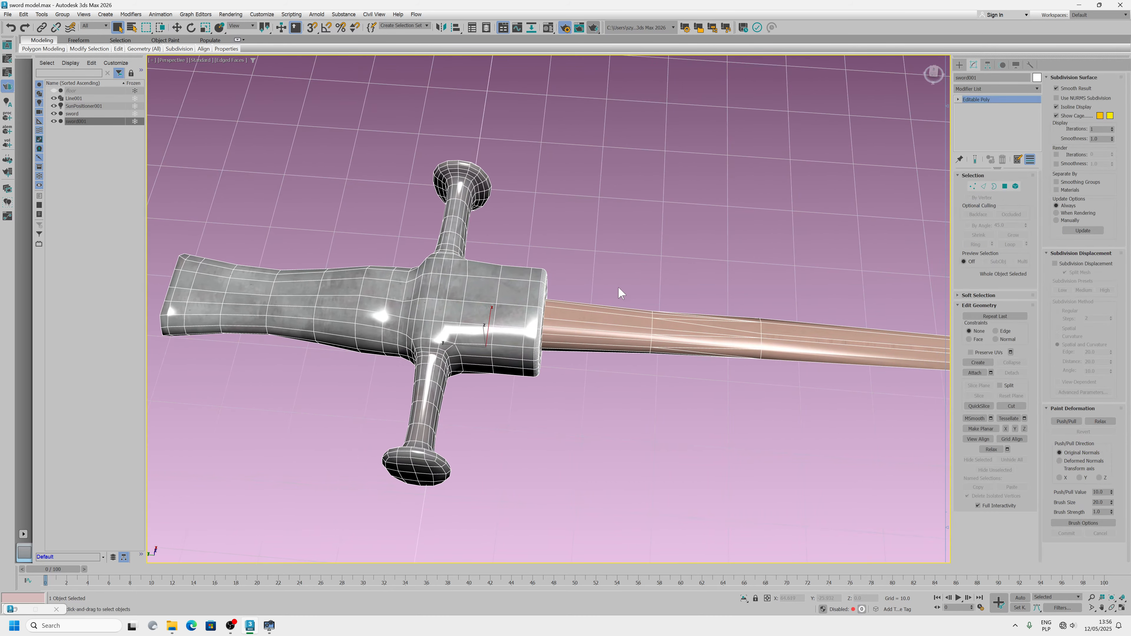
pyautogui.click(7, 14)
pyautogui.click(23, 90)
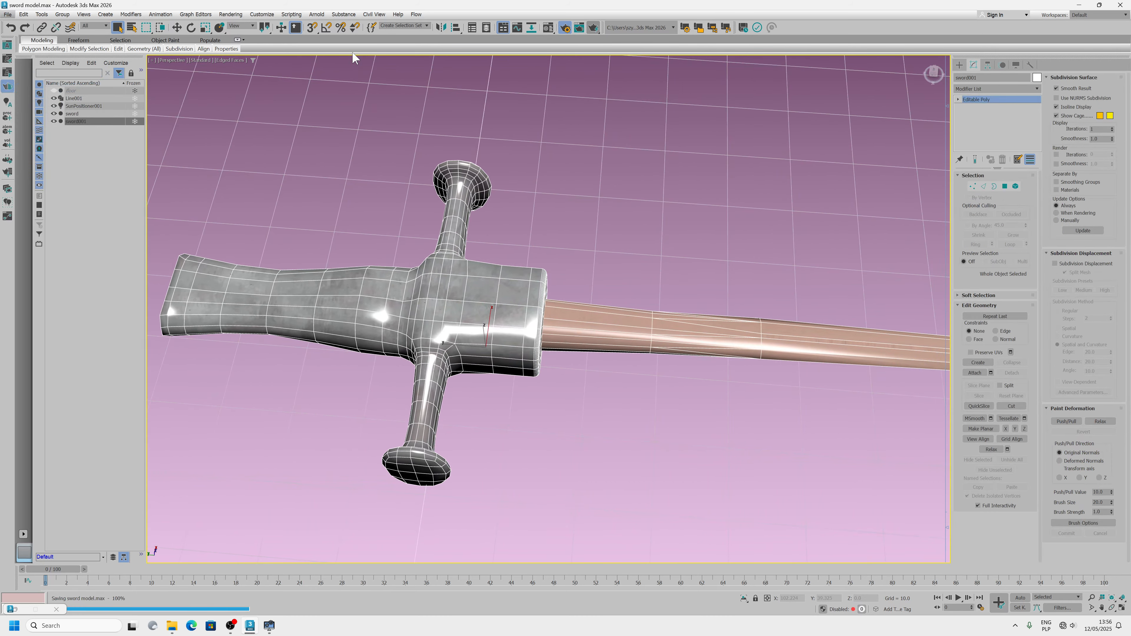
pyautogui.click(590, 27)
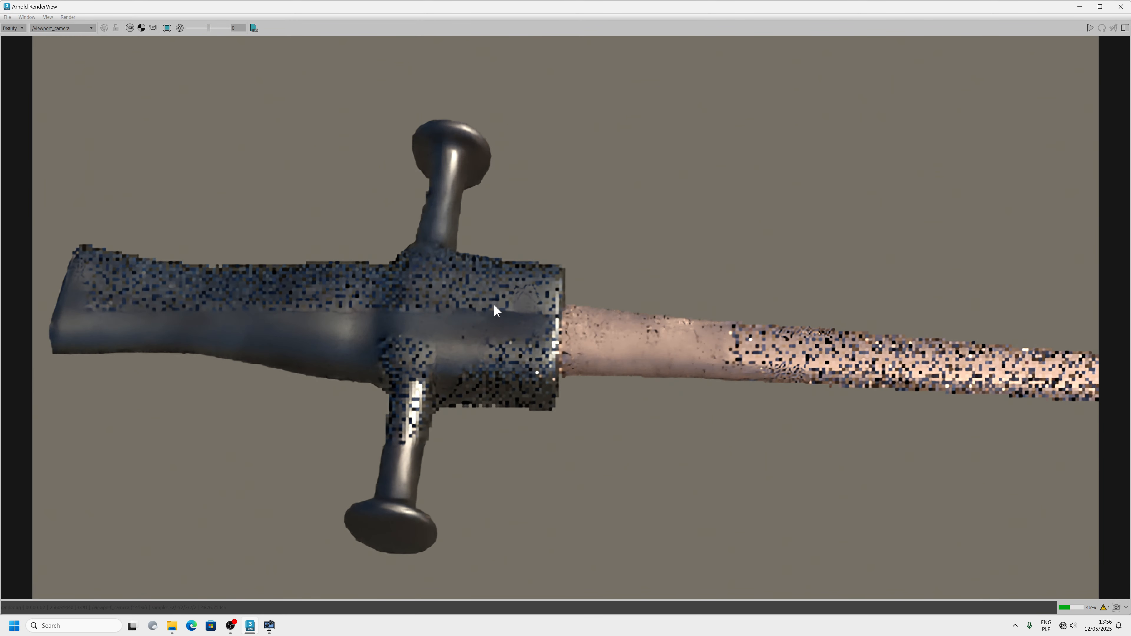
# - Check the GPU load in the System Information window while the sword renders, and minimise that window
pyautogui.click(269, 627)
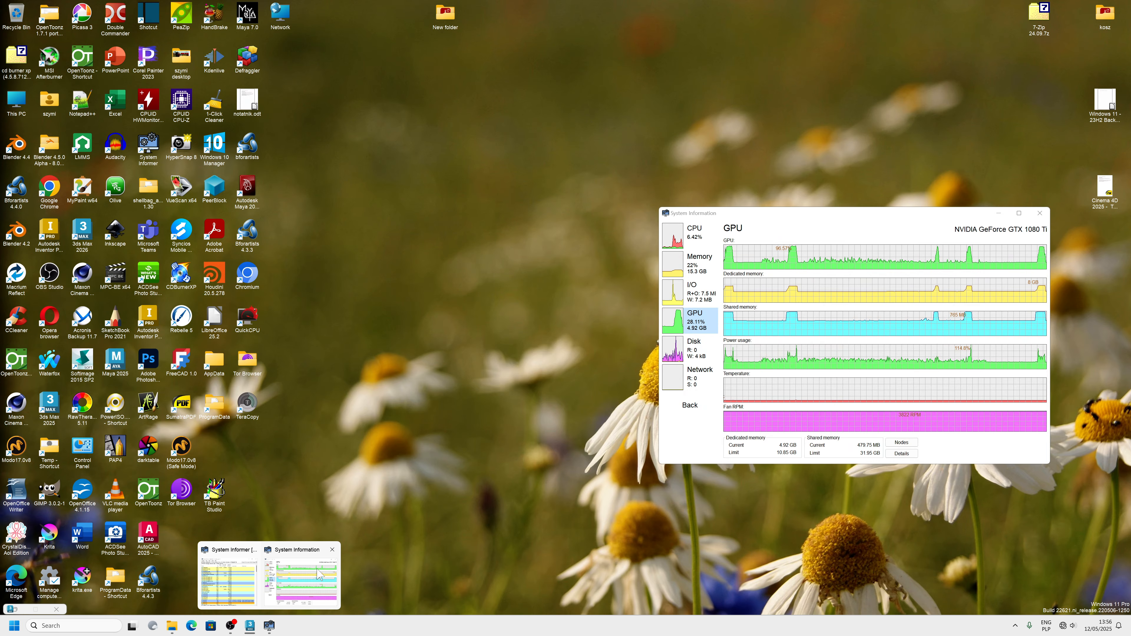
pyautogui.click(295, 584)
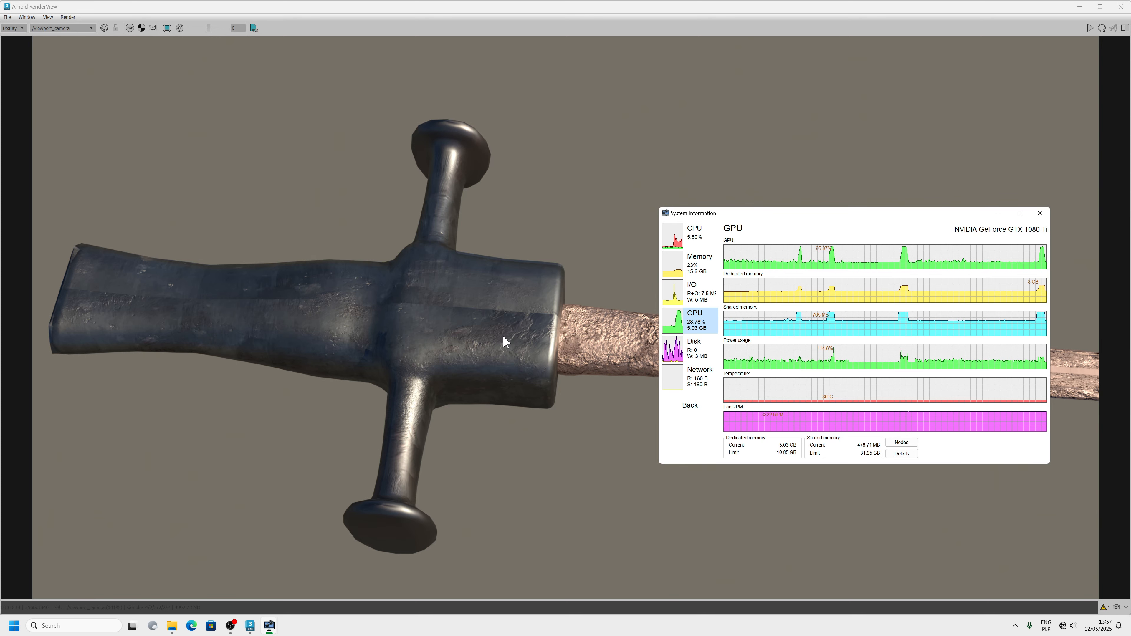
pyautogui.scroll(1, 522, 345)
pyautogui.scroll(-1, 512, 350)
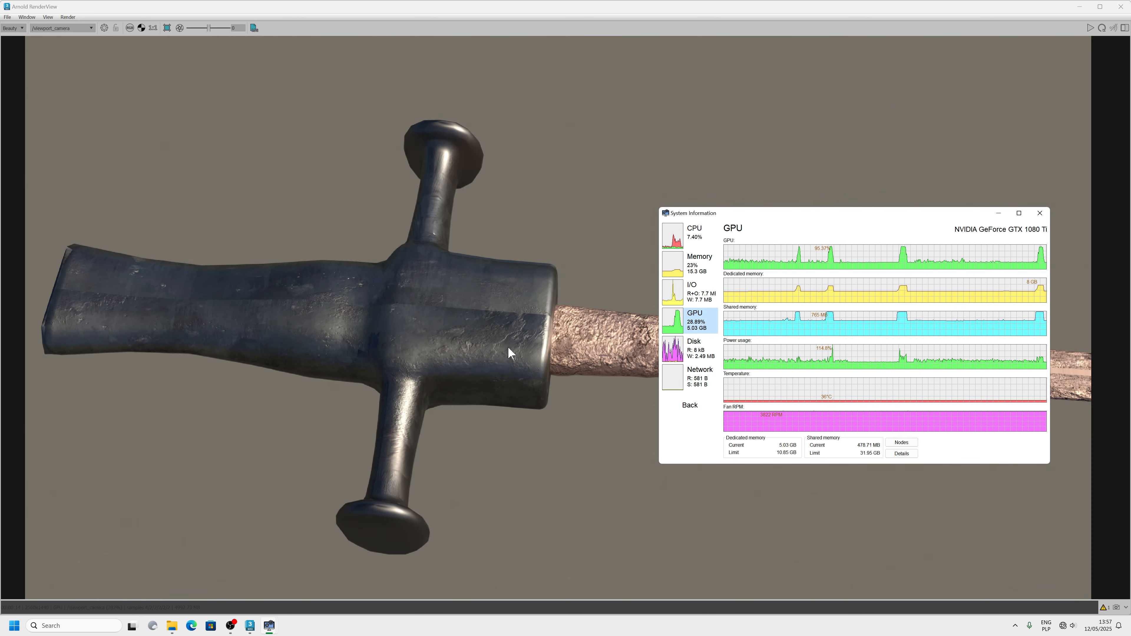
pyautogui.click(998, 213)
# - Inspect the rendered hilt and copper blade up close, and close Arnold RenderView
pyautogui.scroll(1, 520, 307)
pyautogui.scroll(-1, 524, 318)
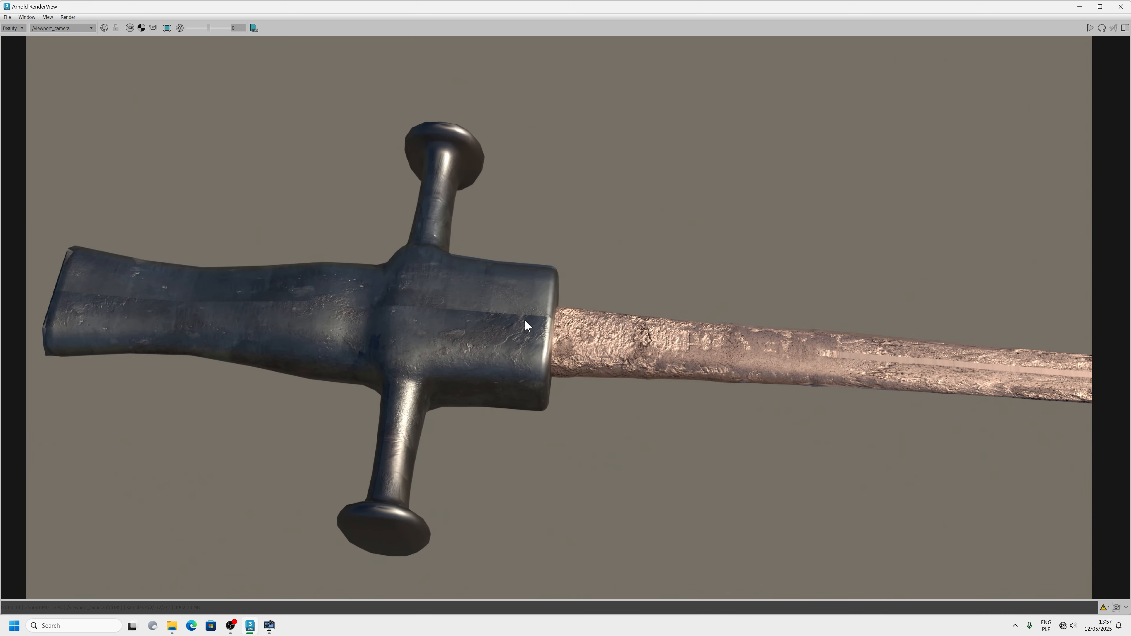
pyautogui.scroll(-1, 561, 347)
pyautogui.scroll(2, 549, 344)
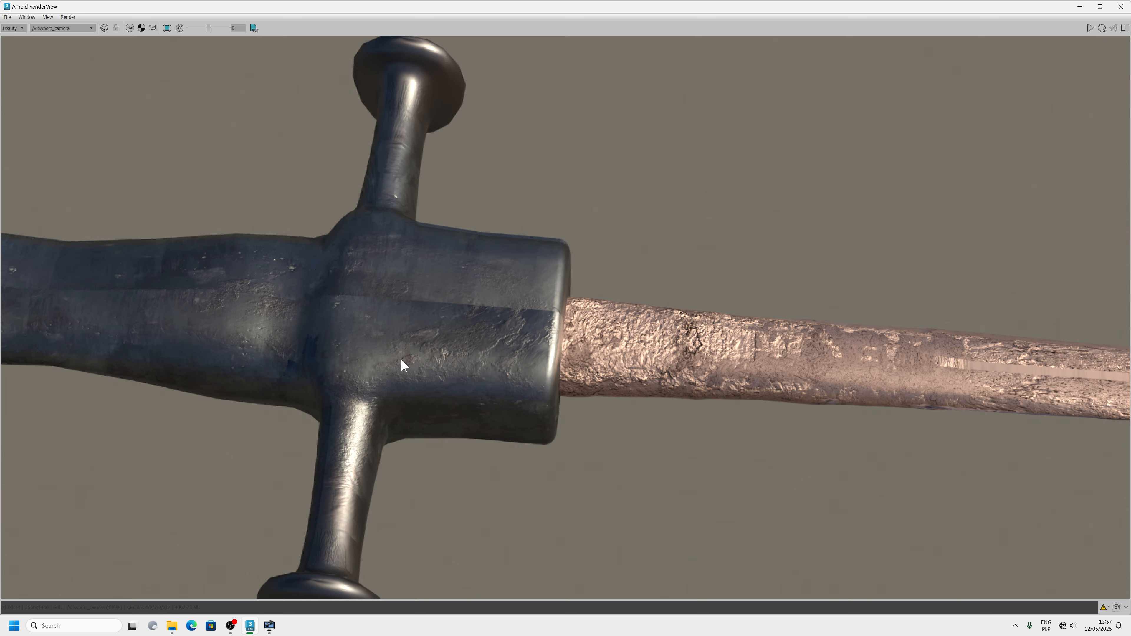
pyautogui.scroll(-3, 321, 318)
pyautogui.scroll(4, 361, 337)
pyautogui.scroll(-3, 372, 335)
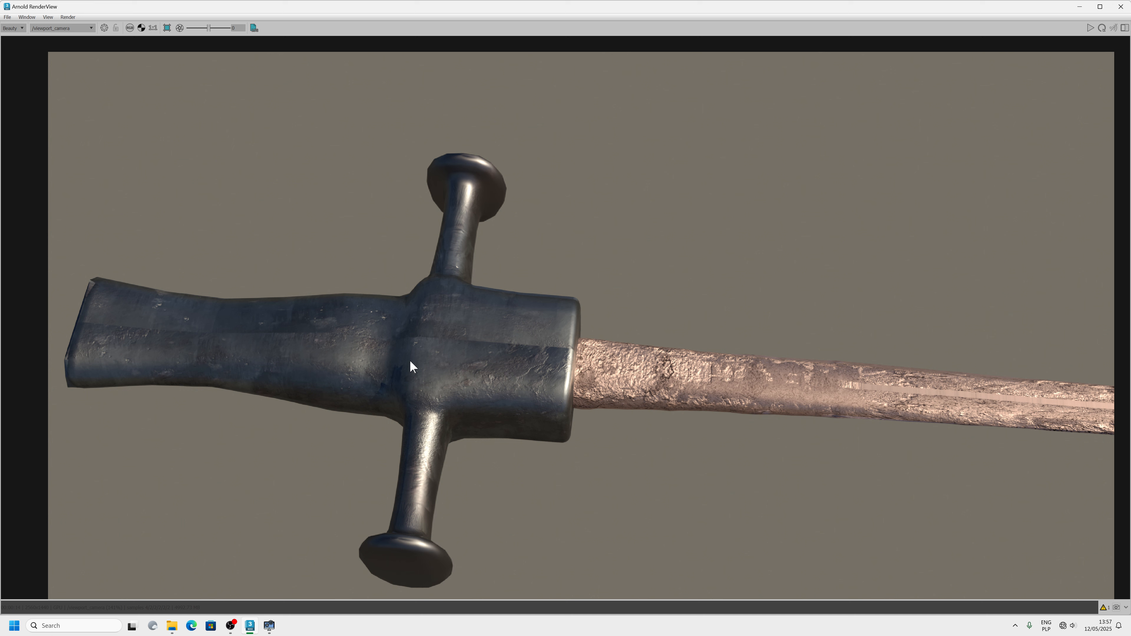
pyautogui.click(1121, 6)
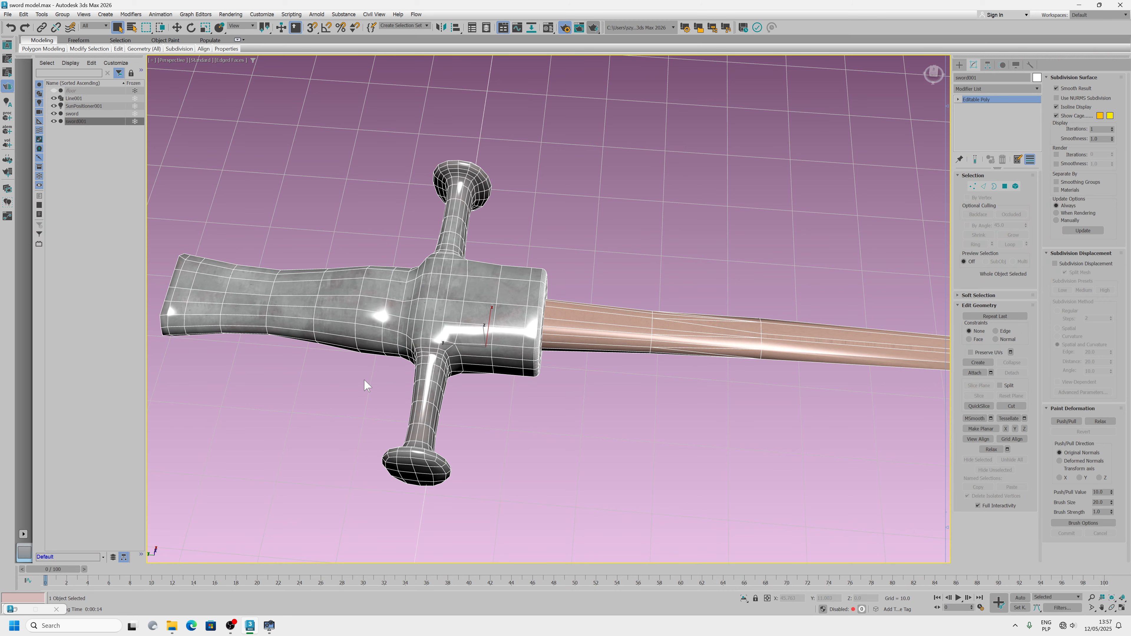
# - Apply the Rubber preset to the unused OpenPBR material 13 - Default in the Material Editor
pyautogui.click(548, 28)
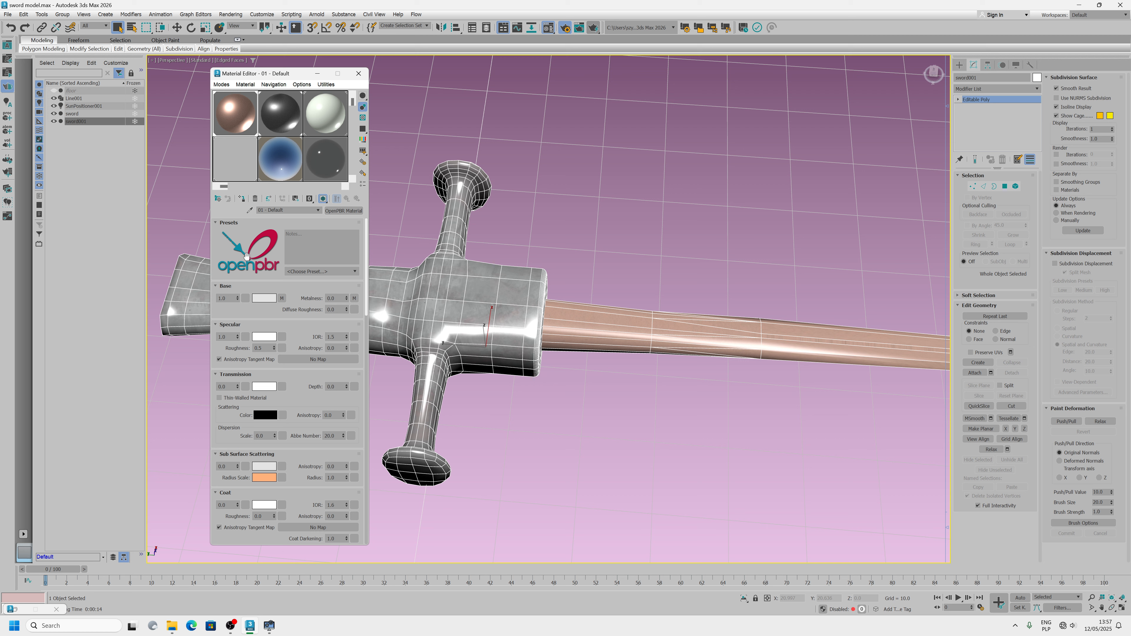
pyautogui.moveTo(269, 625)
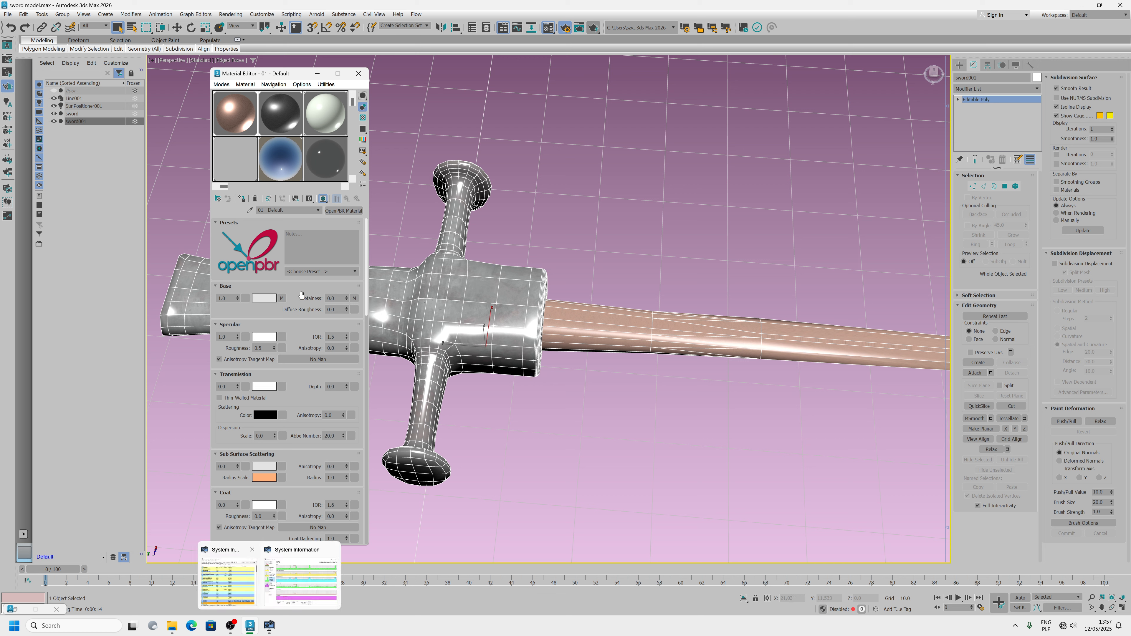
pyautogui.click(355, 271)
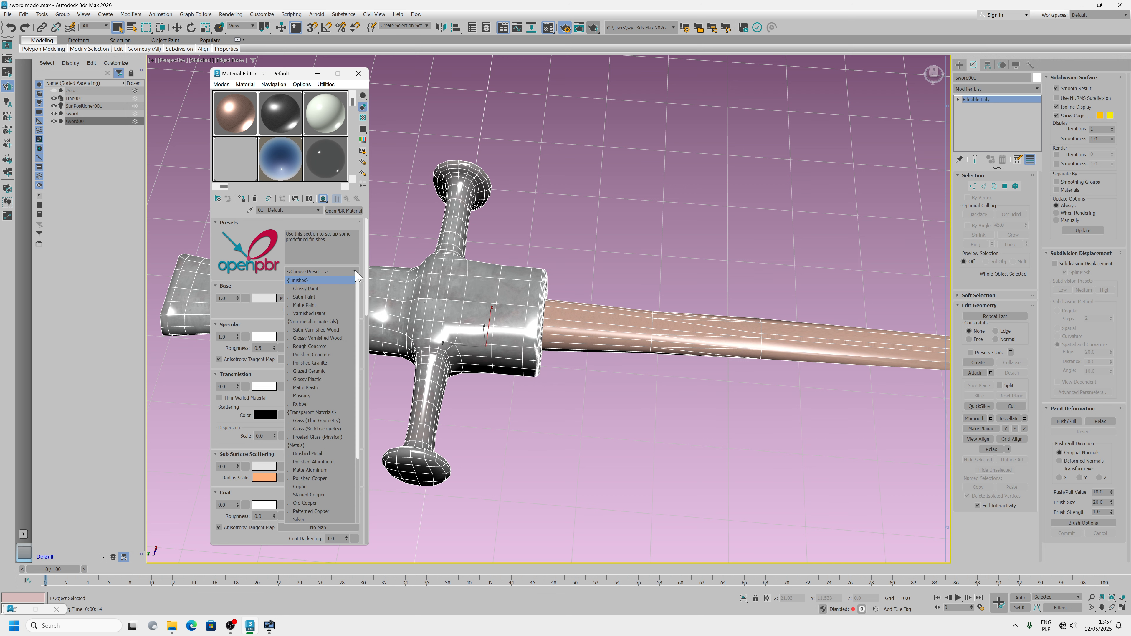
pyautogui.click(355, 271)
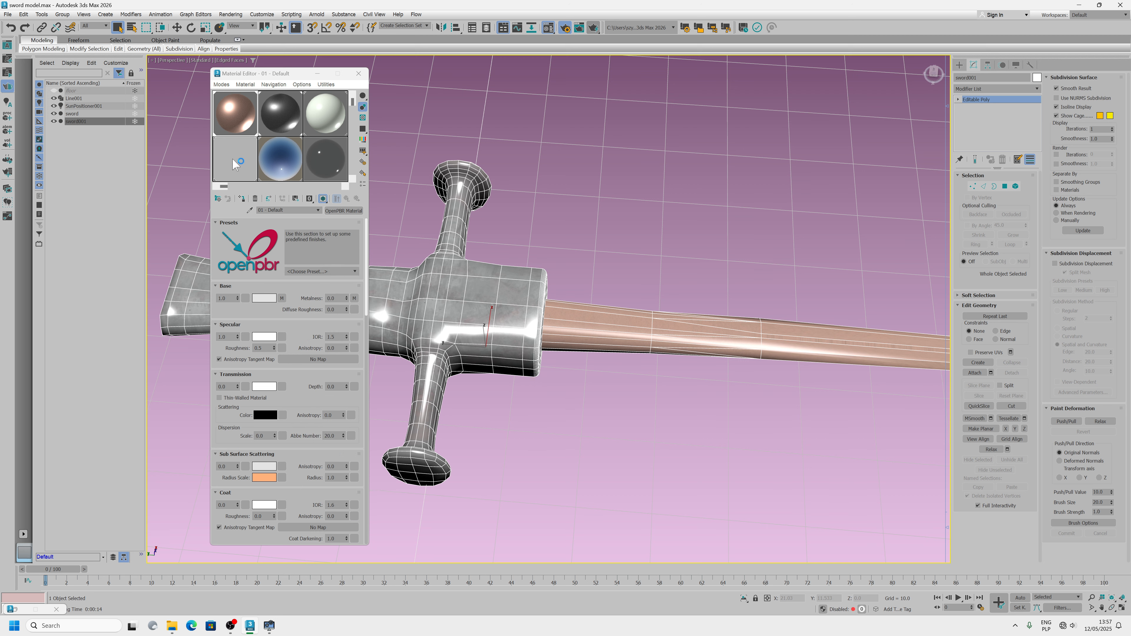
pyautogui.moveTo(353, 102); pyautogui.dragTo(355, 176)
pyautogui.click(243, 117)
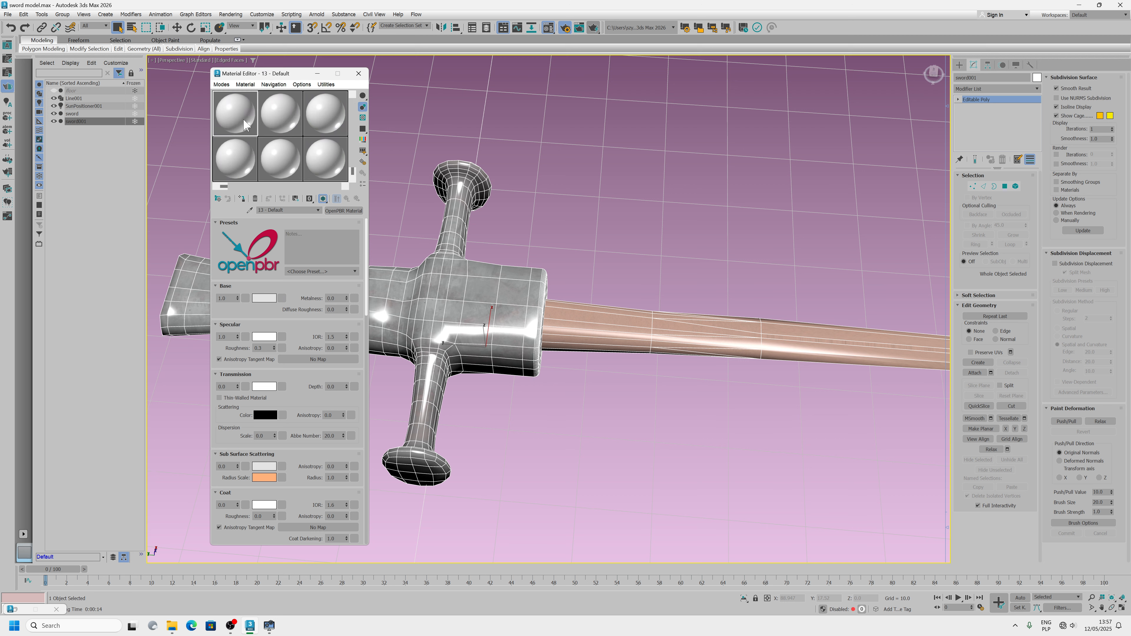
pyautogui.click(355, 273)
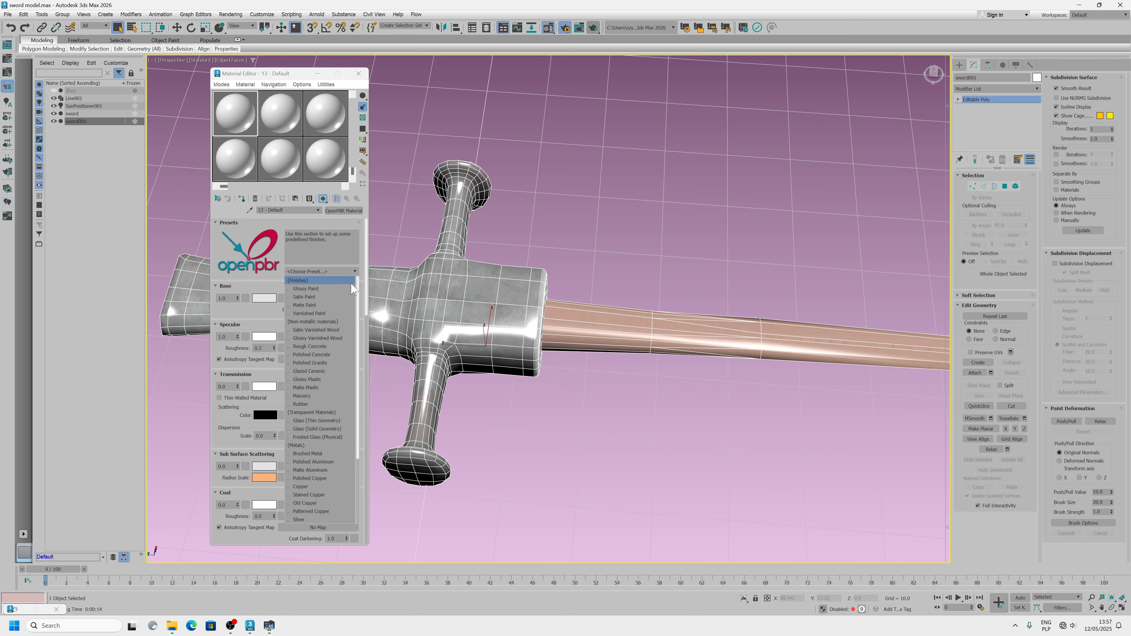
pyautogui.click(323, 404)
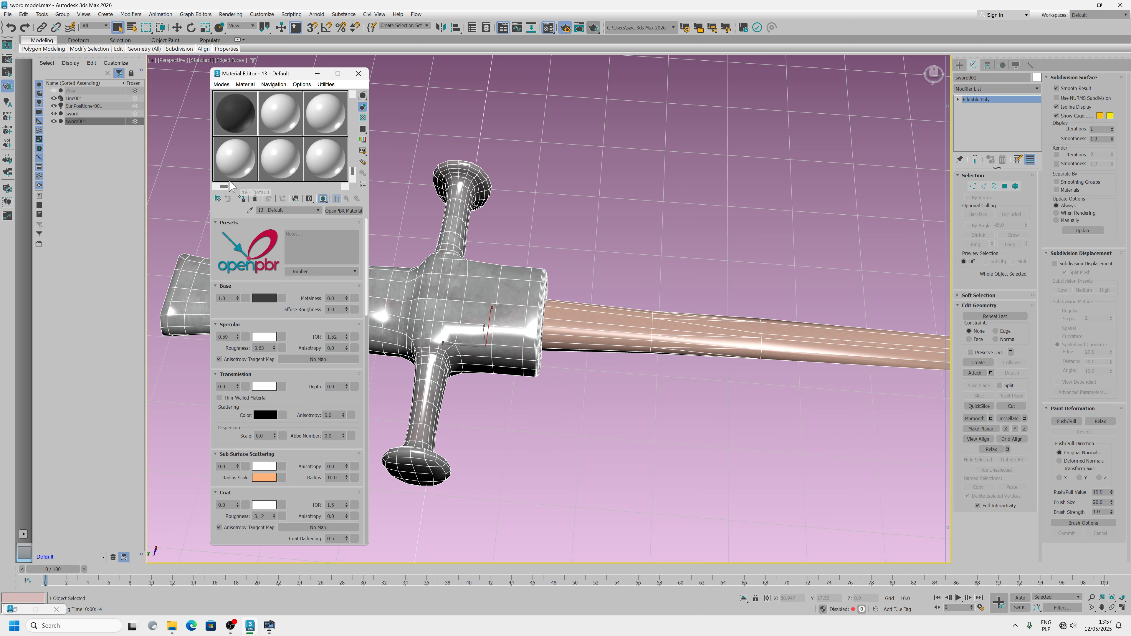
# - Apply the Brushed Metal preset to OpenPBR material 14 - Default and review its special maps
pyautogui.click(276, 117)
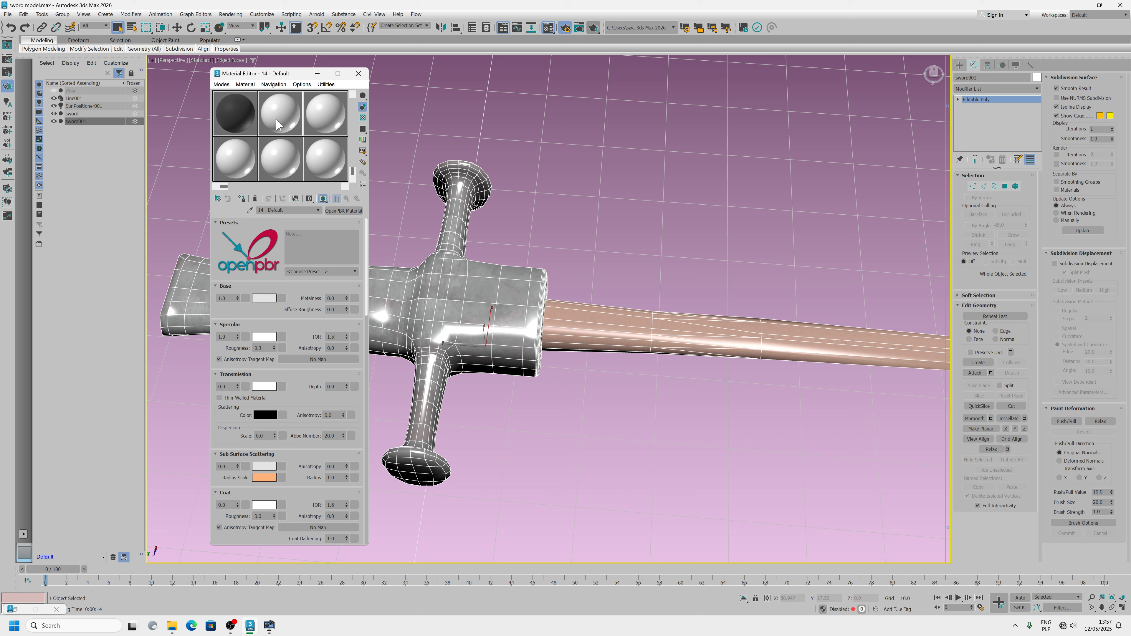
pyautogui.click(355, 272)
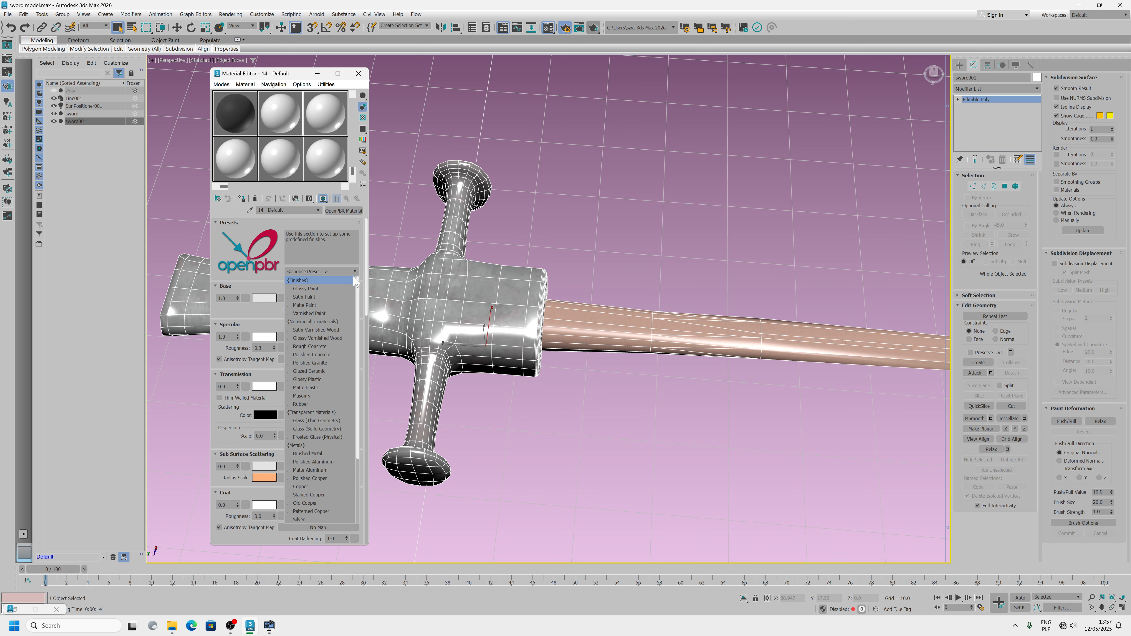
pyautogui.click(332, 452)
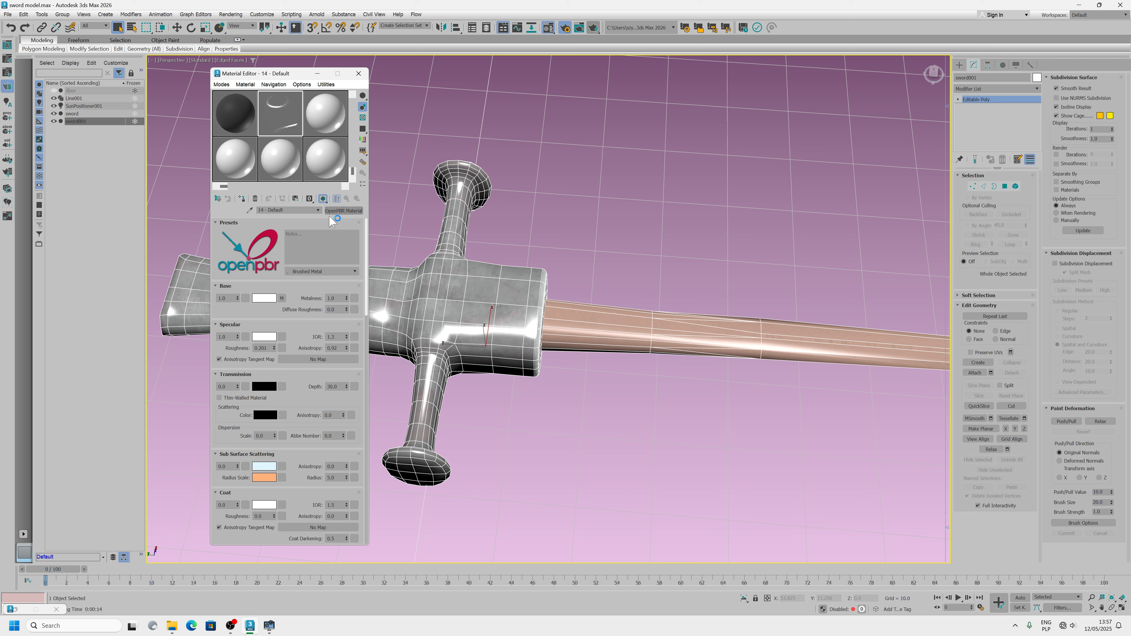
pyautogui.scroll(-5, 367, 334)
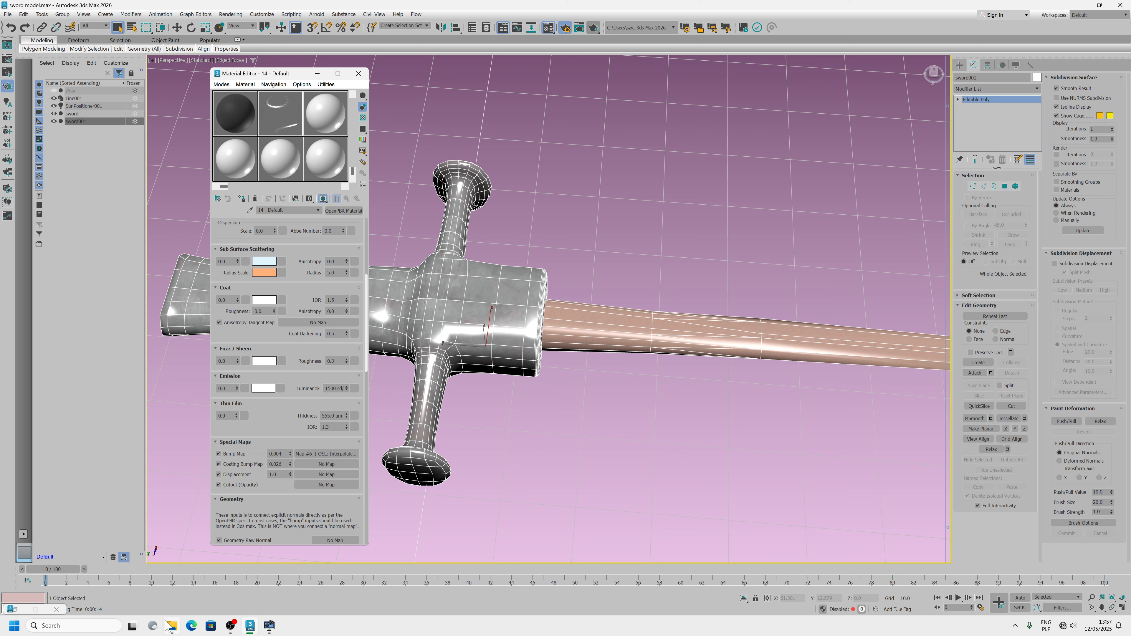
# - In File Explorer, browse the ambientCG and Poly Haven texture folders, examine the concrete_floor_worn_02_4k texture maps, and minimise the window
pyautogui.moveTo(167, 623)
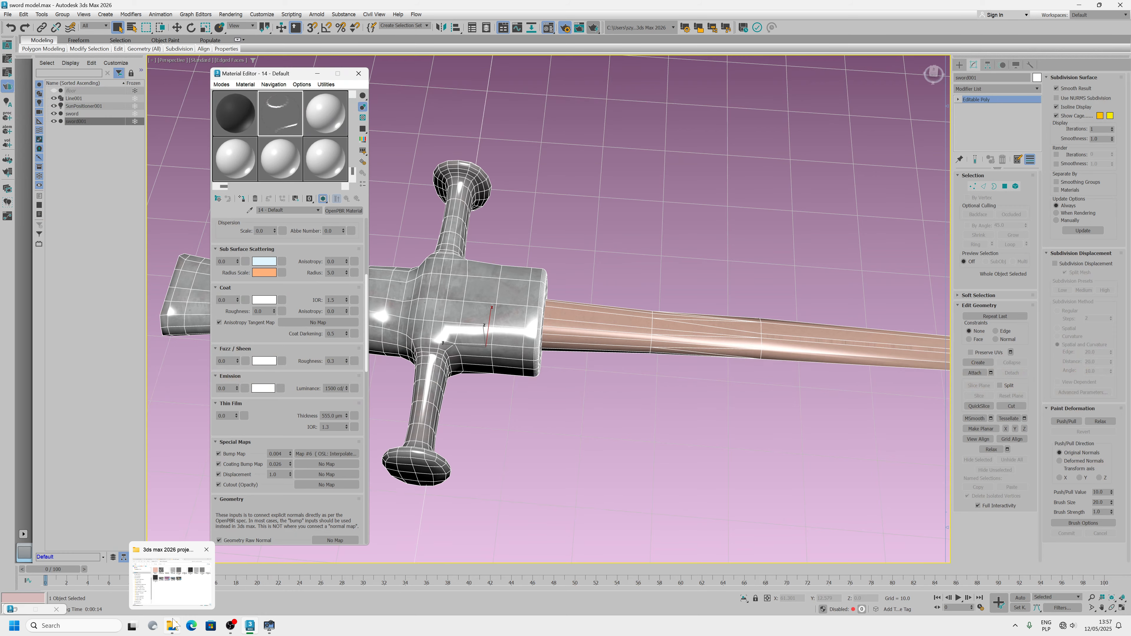
pyautogui.click(172, 579)
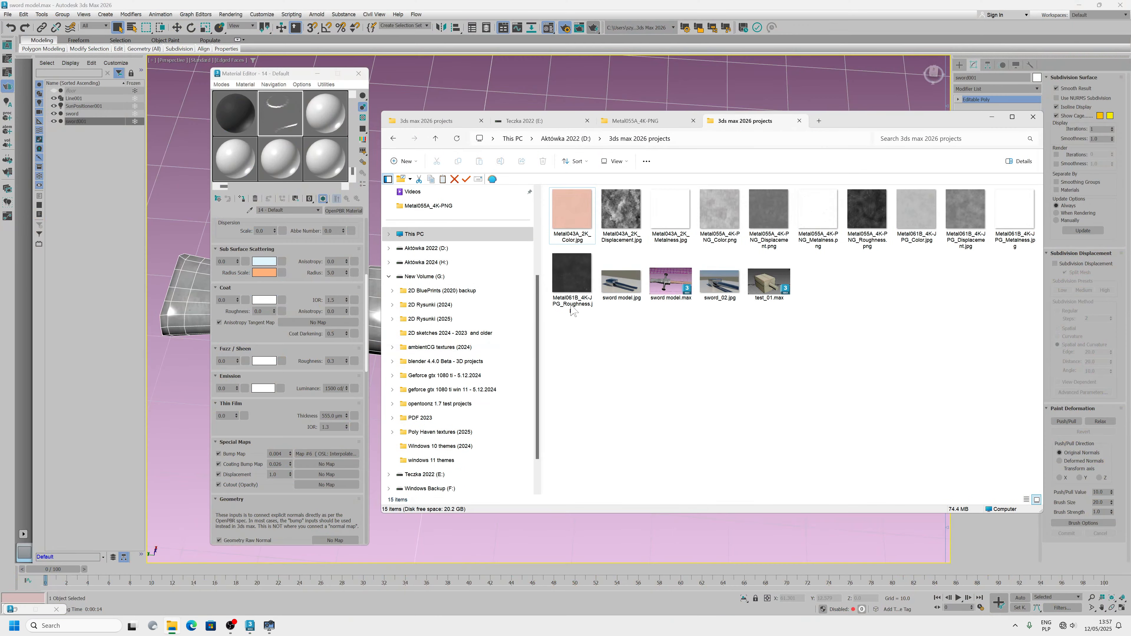
pyautogui.click(640, 121)
pyautogui.click(660, 139)
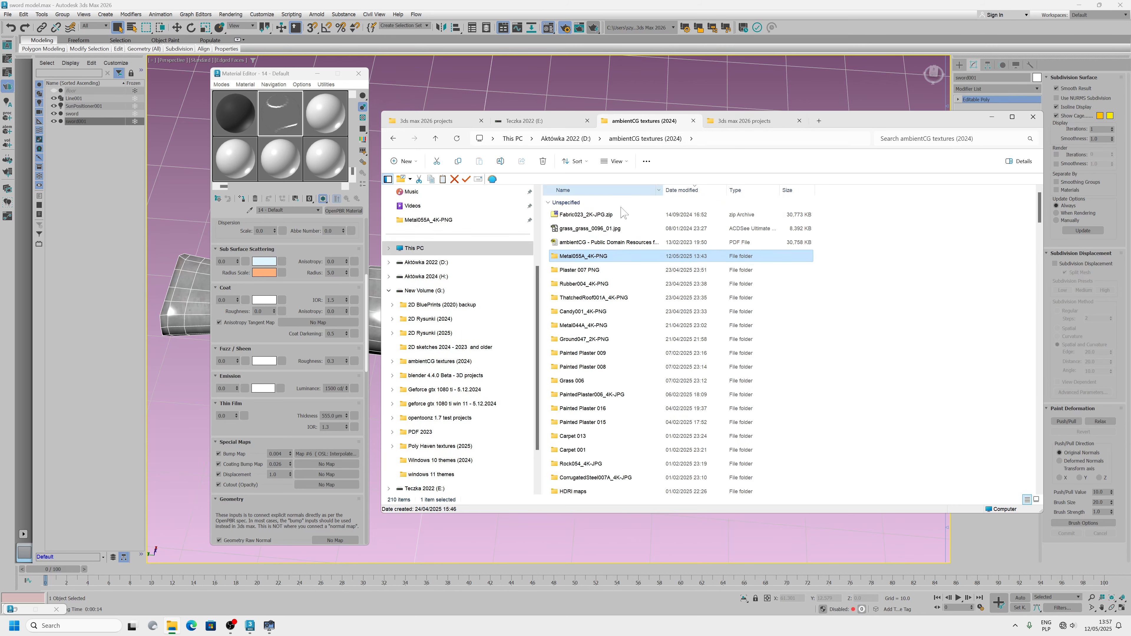
pyautogui.click(583, 143)
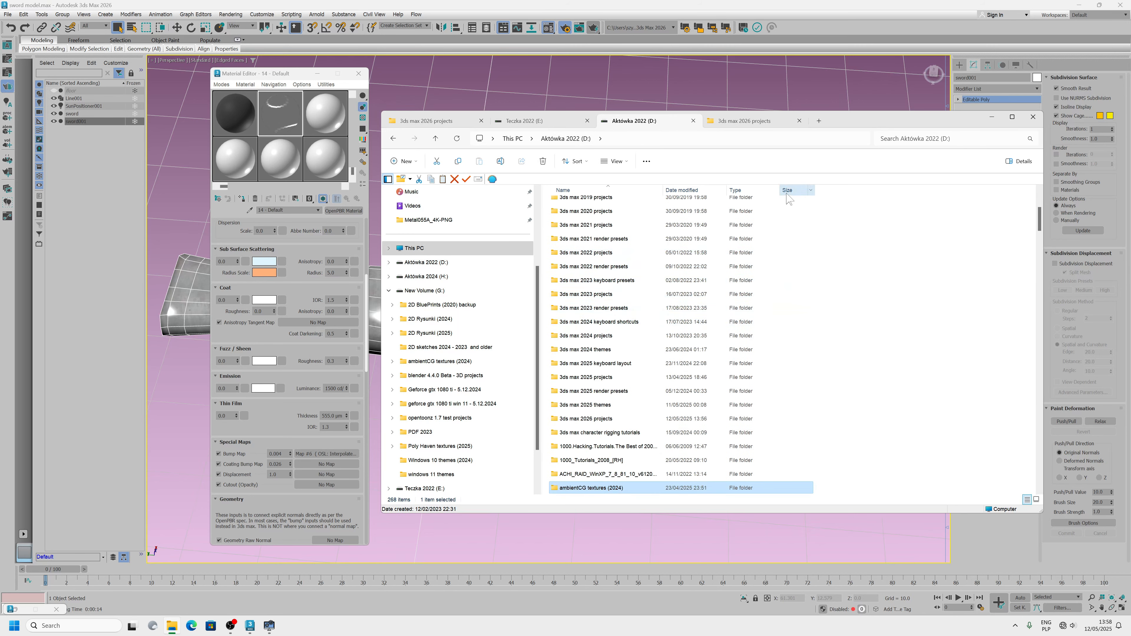
pyautogui.click(685, 192)
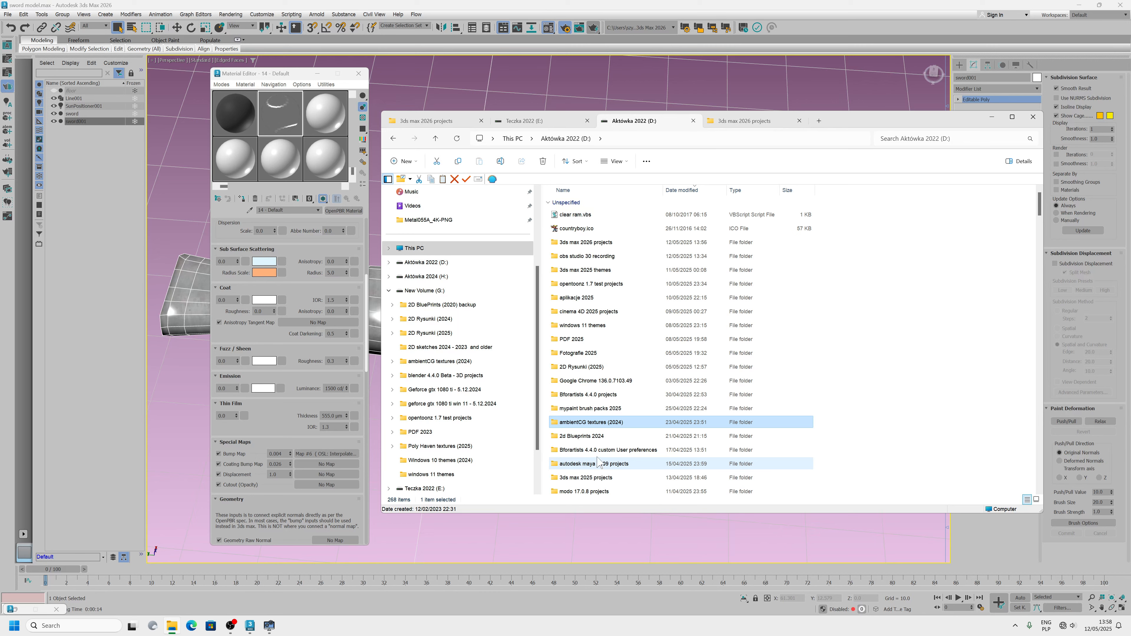
pyautogui.doubleClick(622, 422)
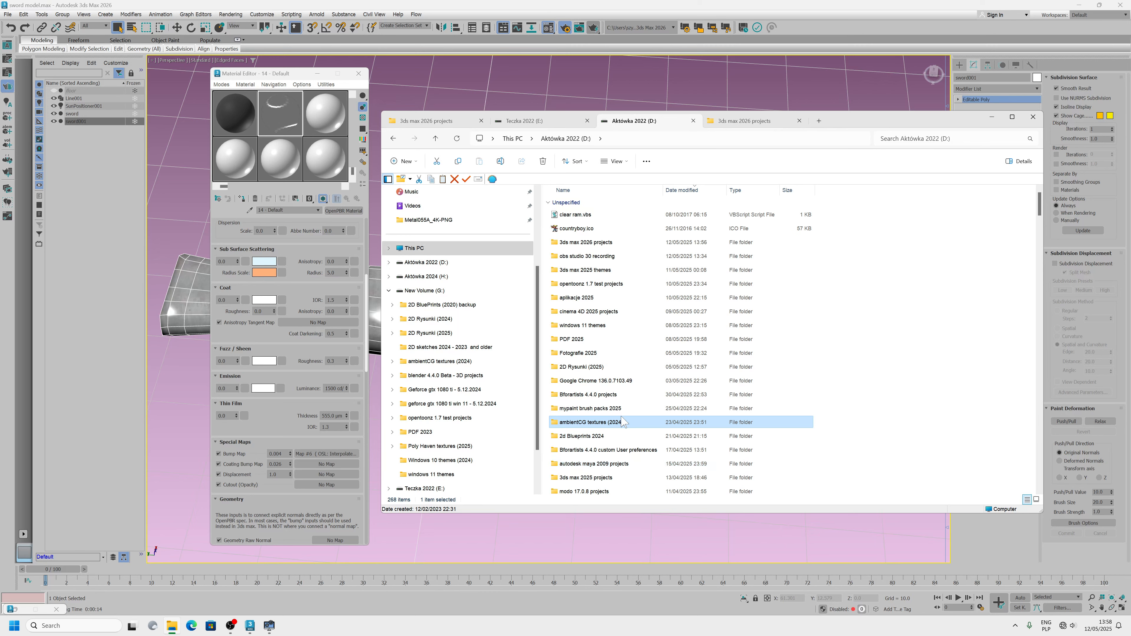
pyautogui.scroll(-2, 623, 422)
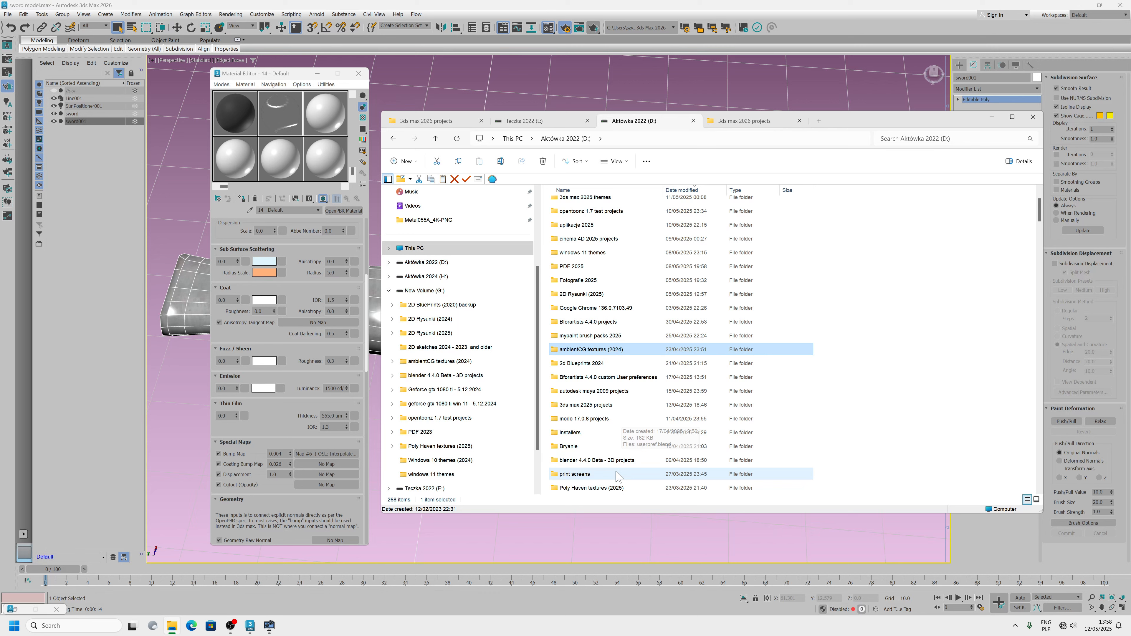
pyautogui.doubleClick(593, 488)
pyautogui.doubleClick(584, 228)
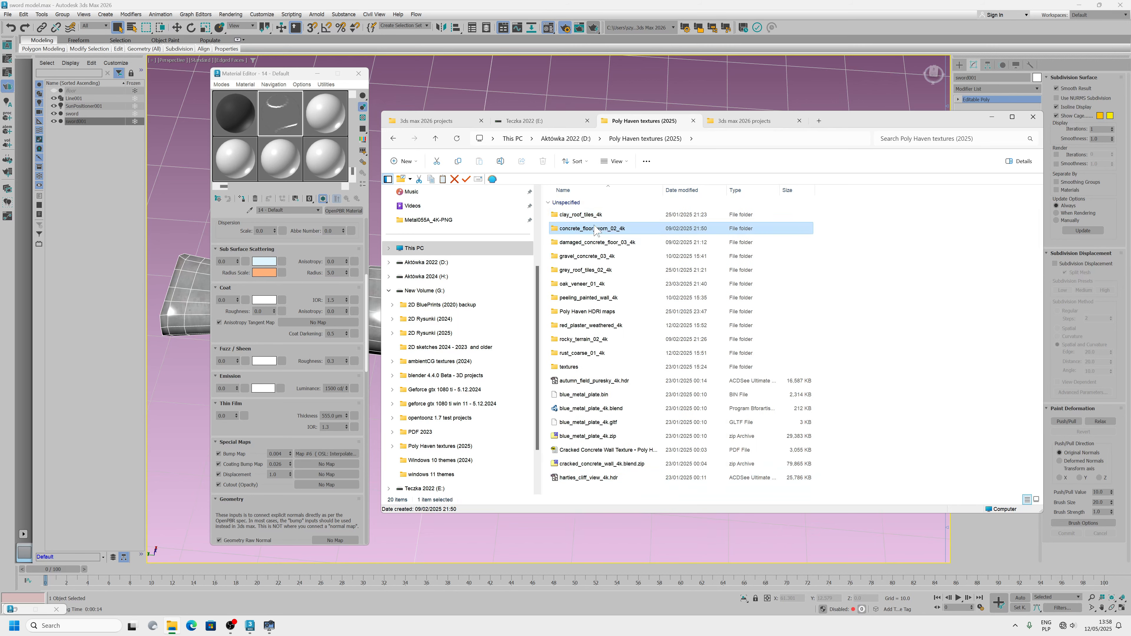
pyautogui.doubleClick(577, 222)
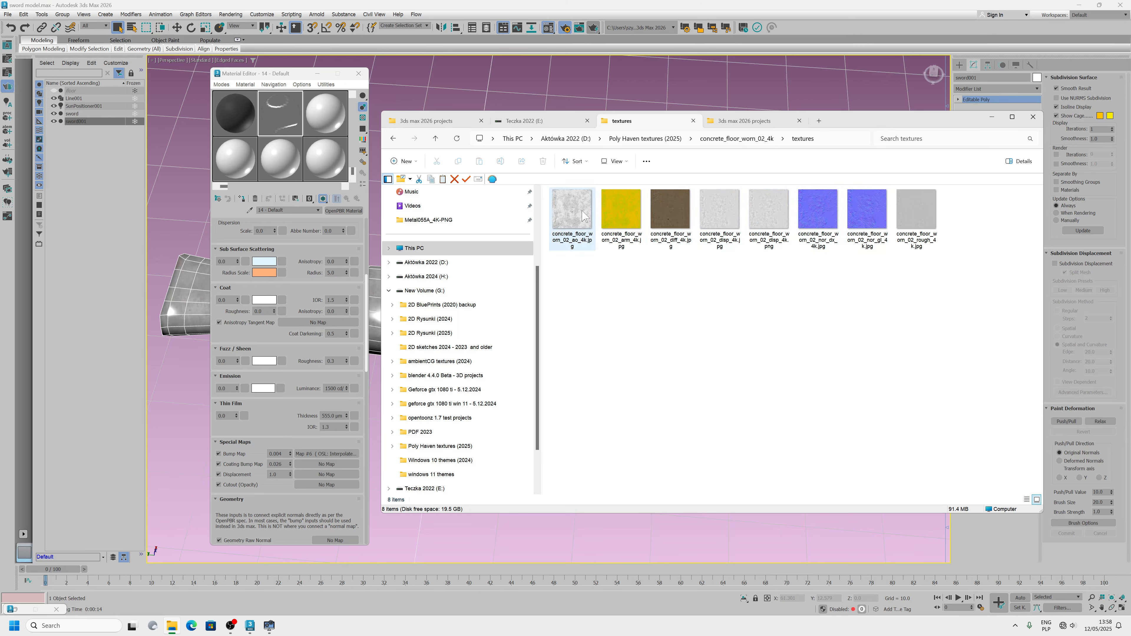
pyautogui.click(992, 117)
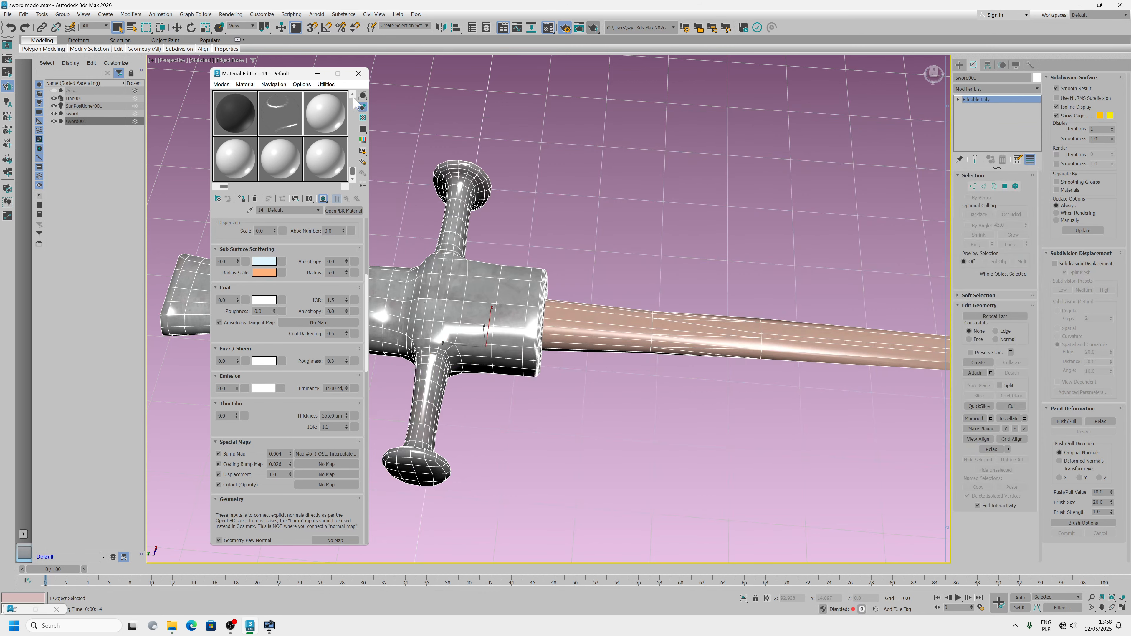
# - Minimise the Material Editor and save the sword scene
pyautogui.click(317, 73)
pyautogui.click(8, 14)
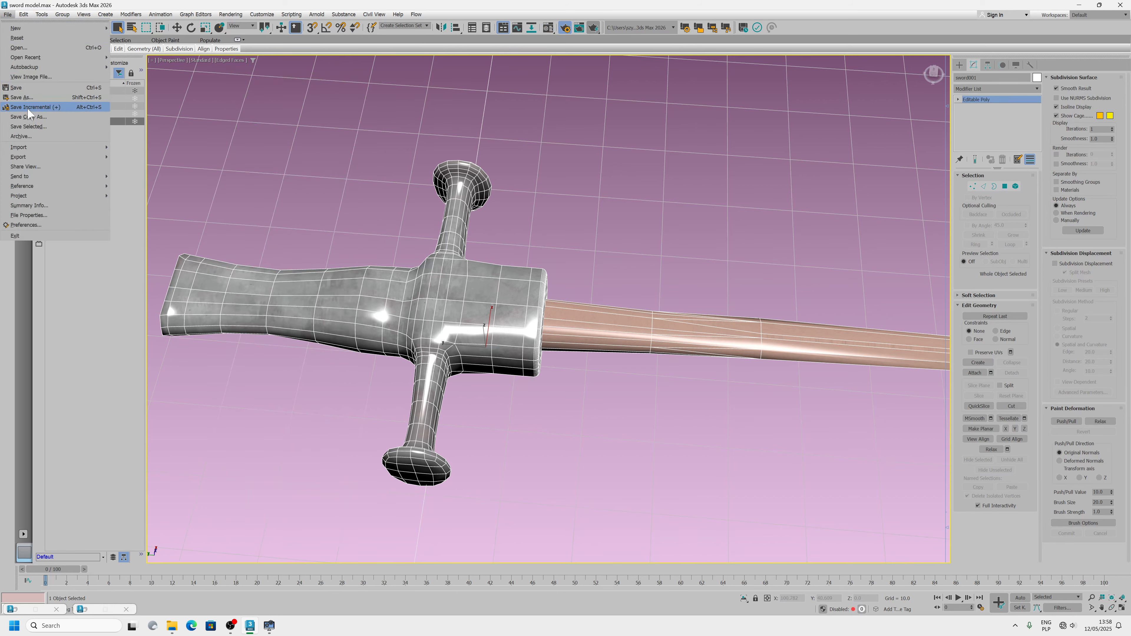
pyautogui.click(24, 85)
pyautogui.click(230, 626)
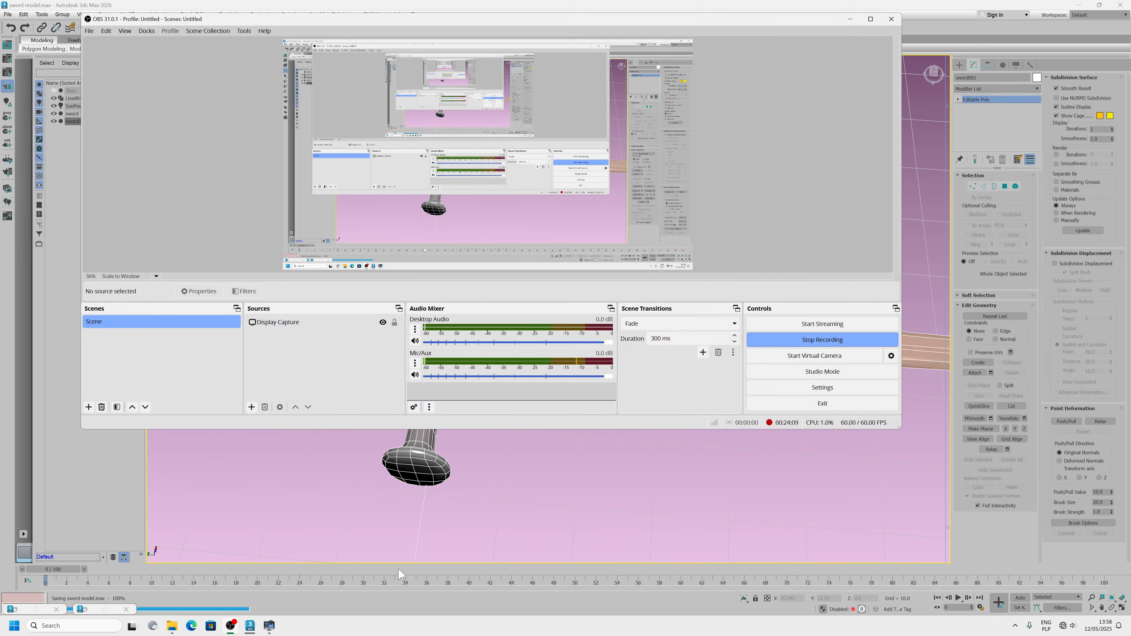